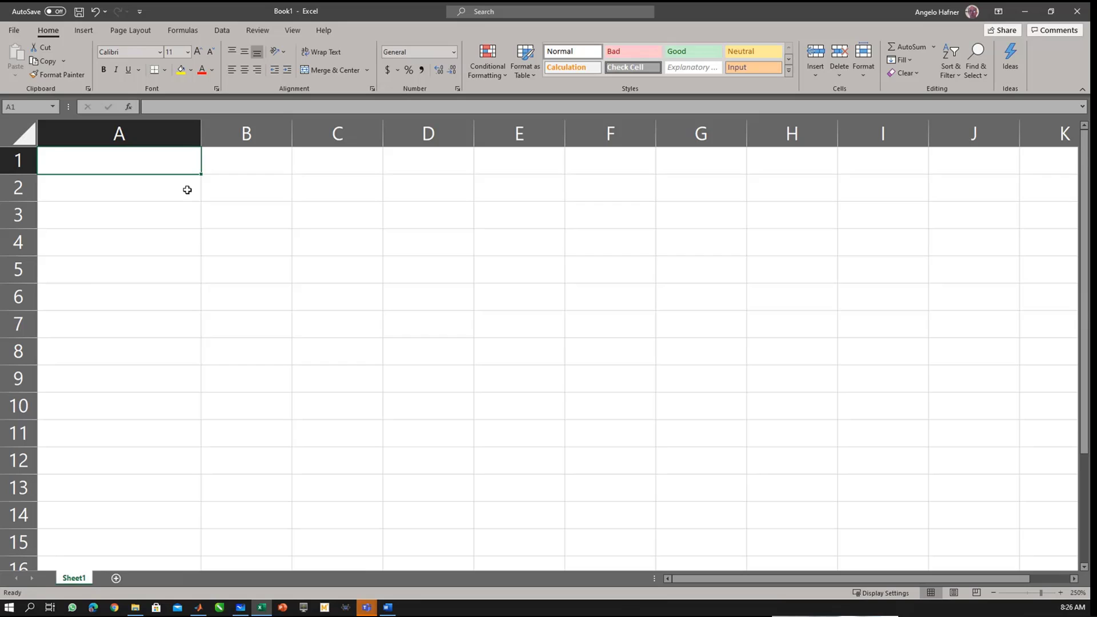
Step: Enter the column headers Aluno(a), N1, N2 and N3 in cells A1 to D1
type("Al")
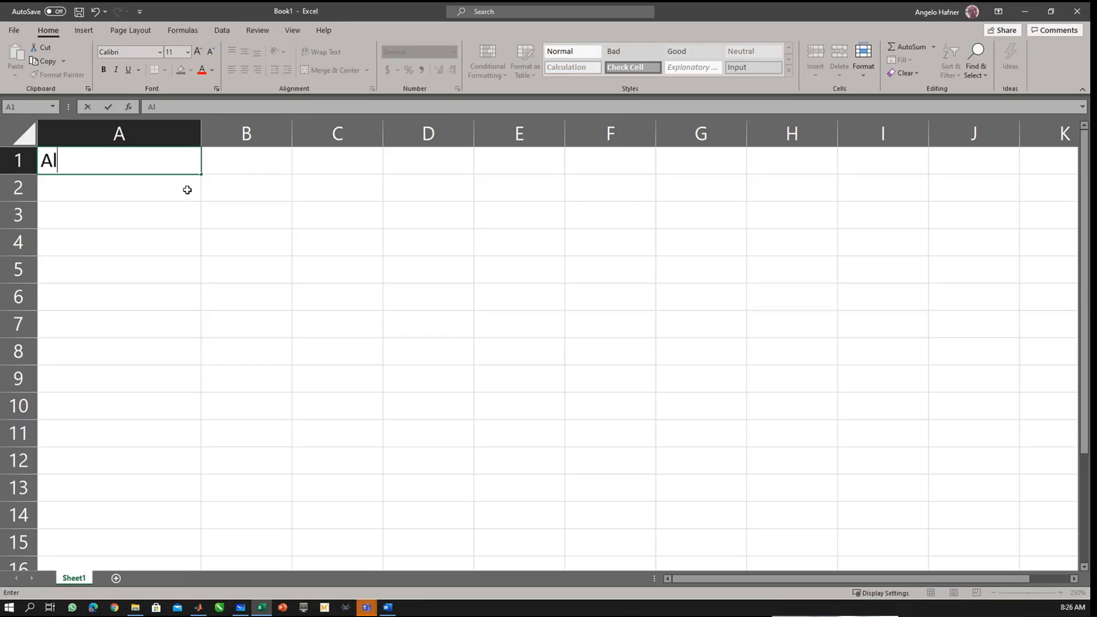
type("uno(a)")
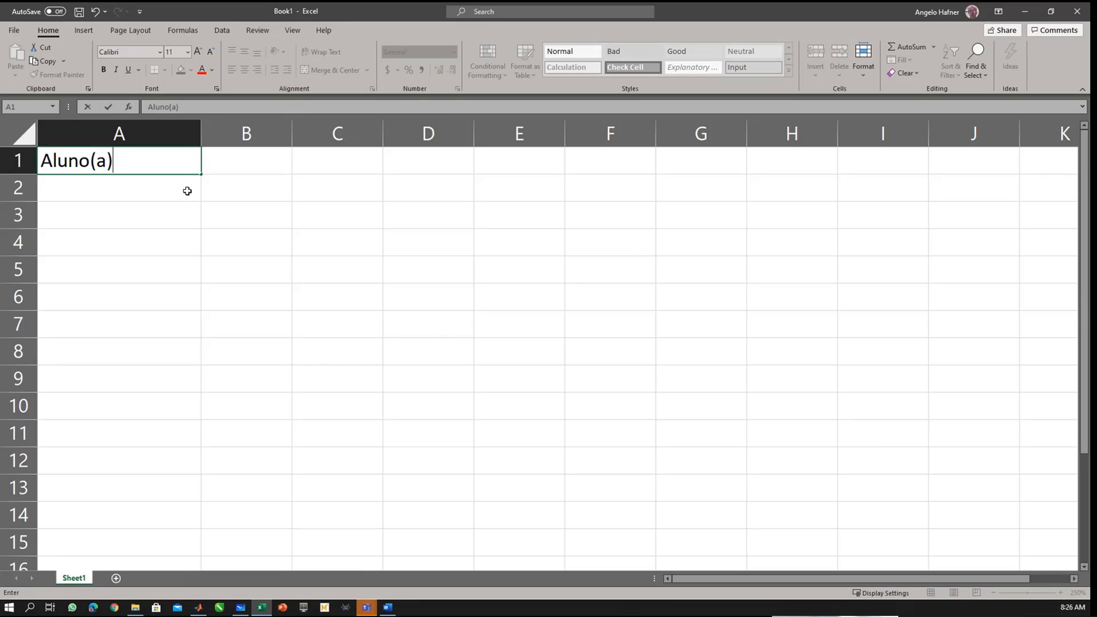
key("Tab")
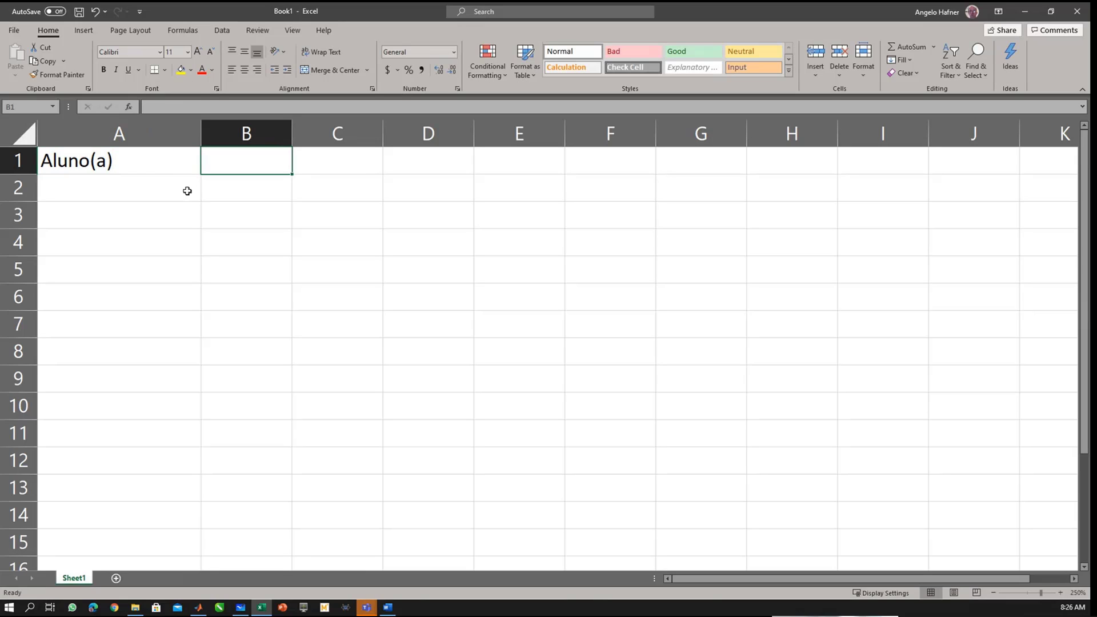
type("N1")
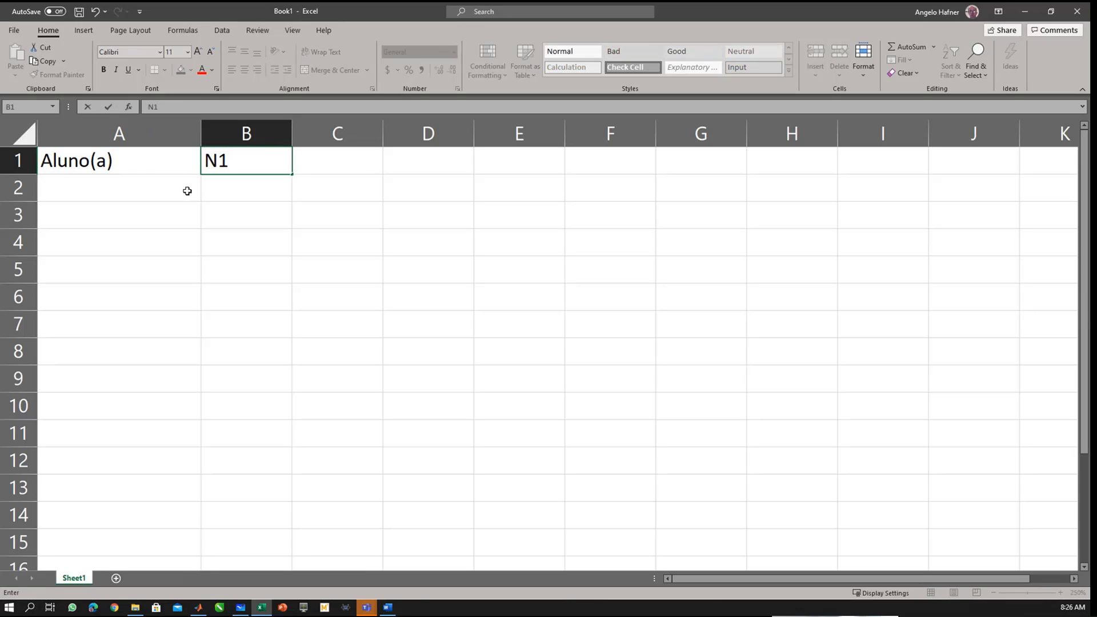
key("Tab")
type("N")
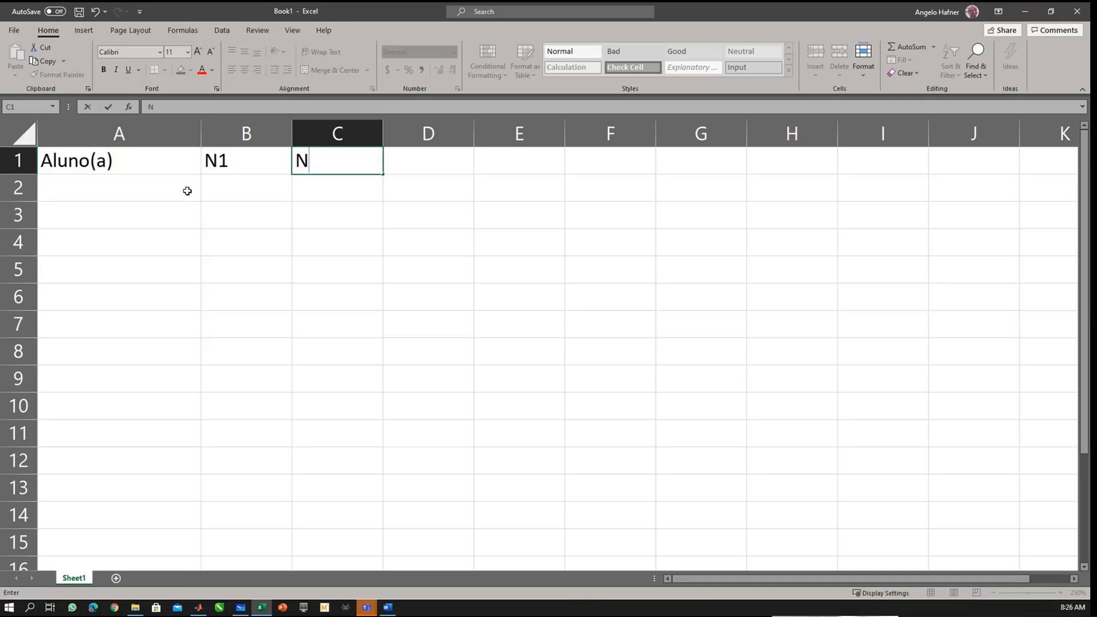
type("2")
key("Tab")
type("N")
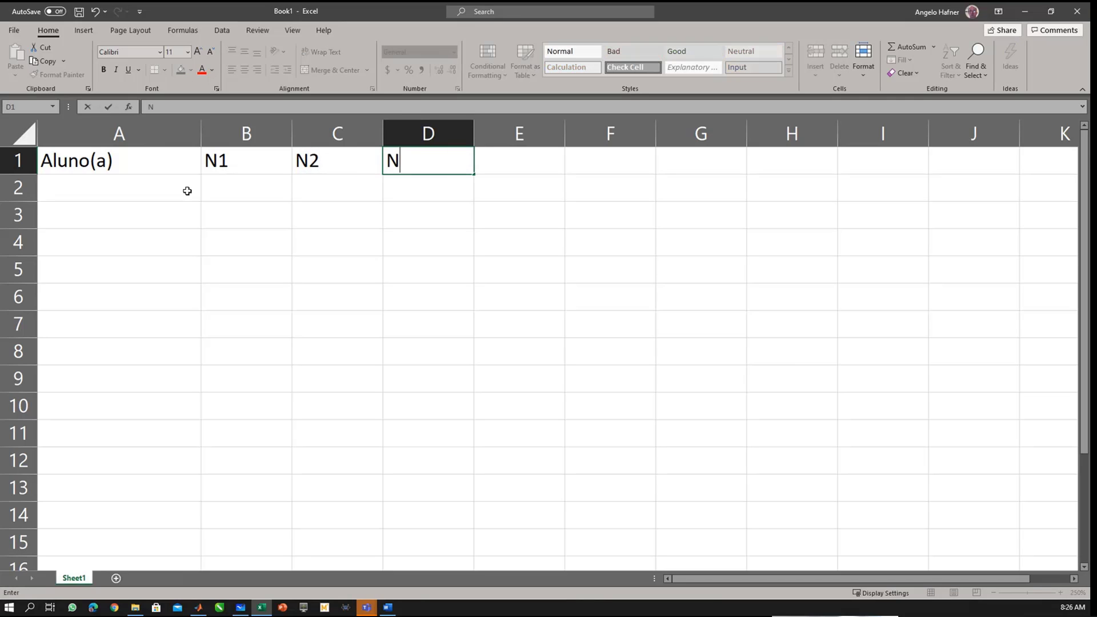
type("2")
key("BackSpace")
type("3")
key("Tab")
Step: Continue the header row with MS, Ex and MF in cells E1 to G1
type("MS")
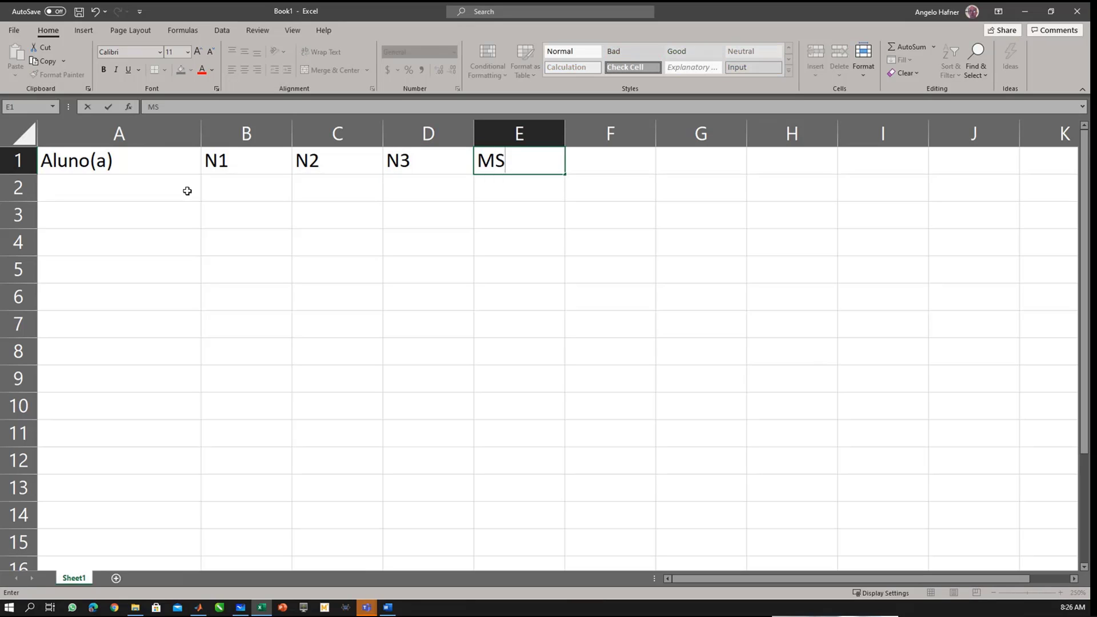
key("Tab")
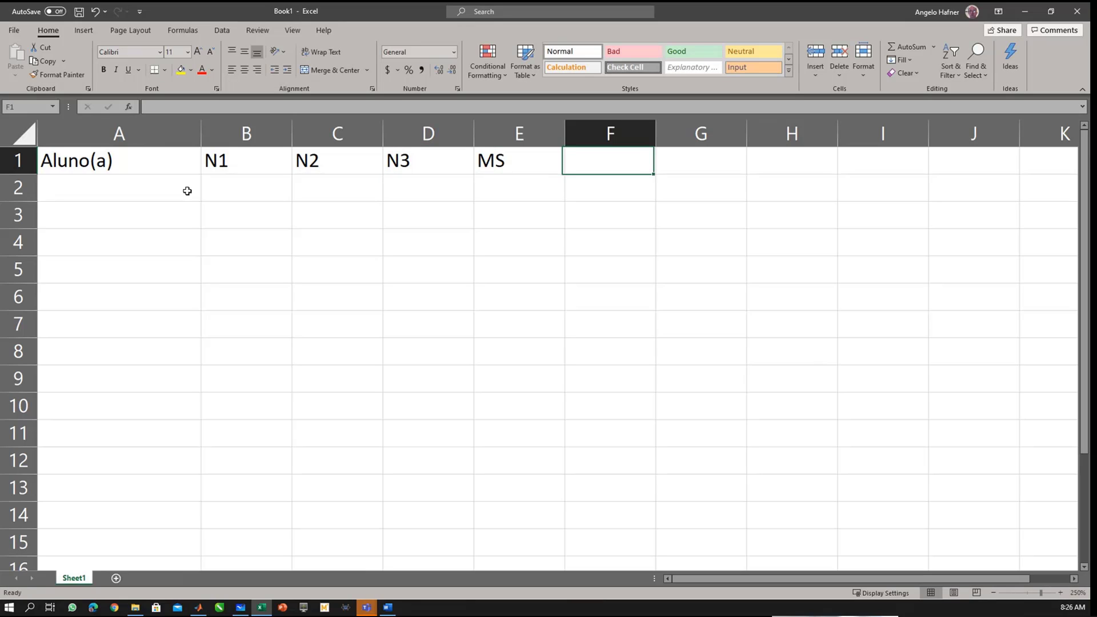
type("Ex")
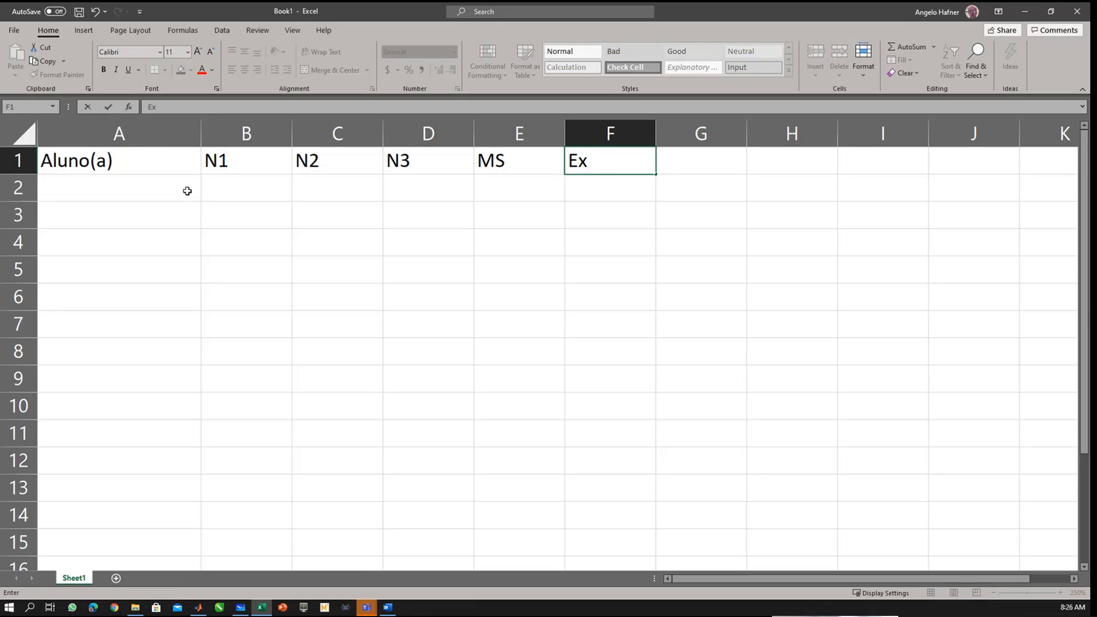
key("Tab")
type("MF")
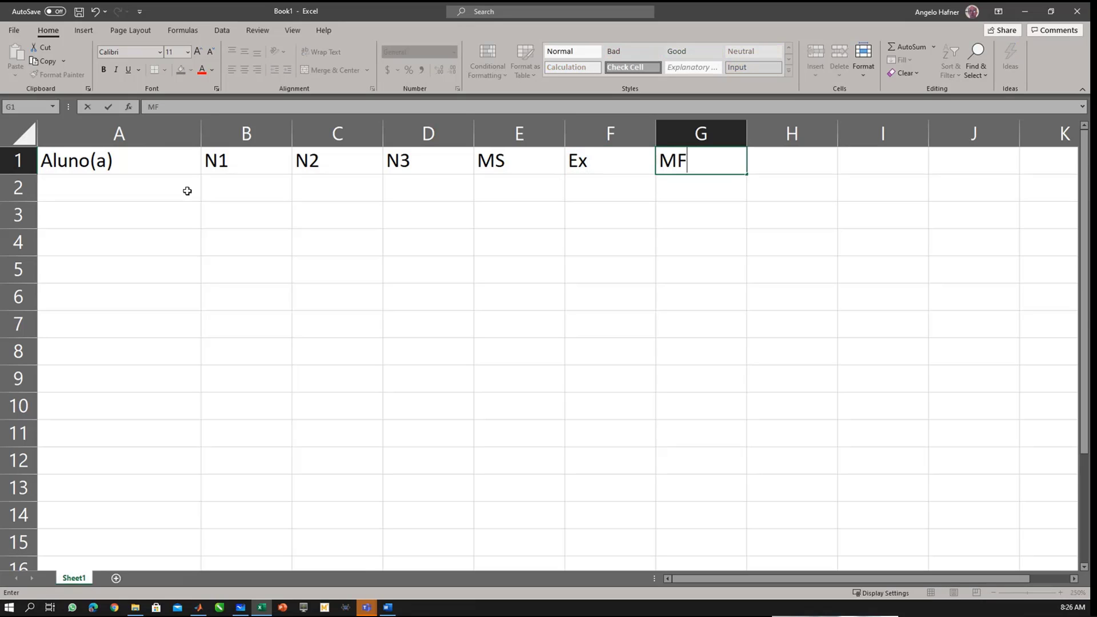
key("Return")
Step: Enter Aluno1 in A2 and fill the series down to Aluno10 in A11
key("Left")
key("Left")
key("Left")
key("Left")
key("Left")
key("Left")
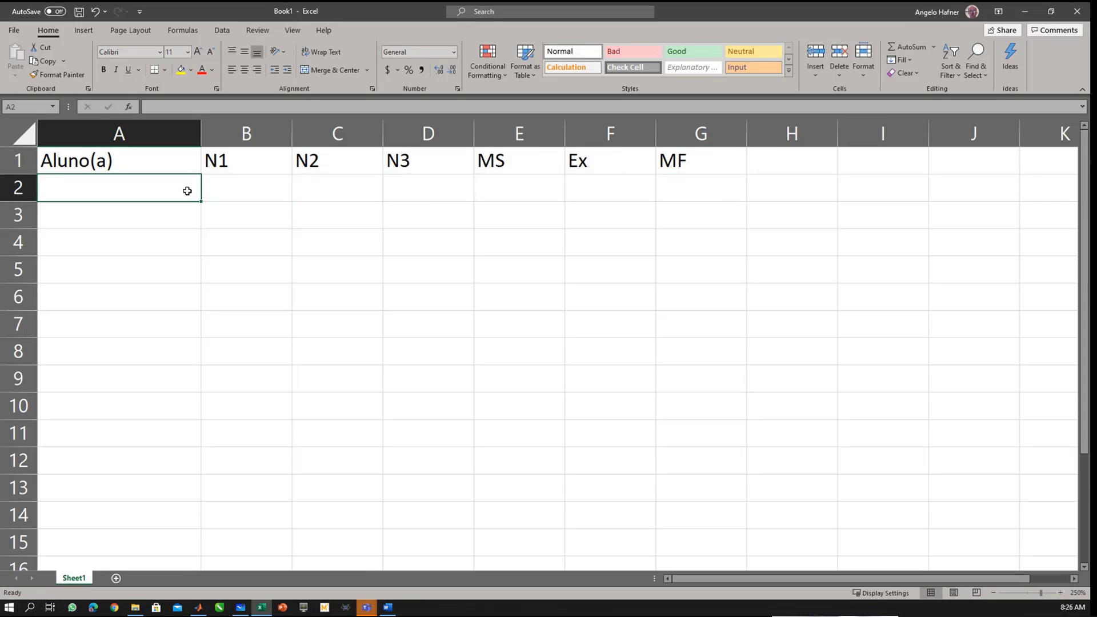
type("Alon")
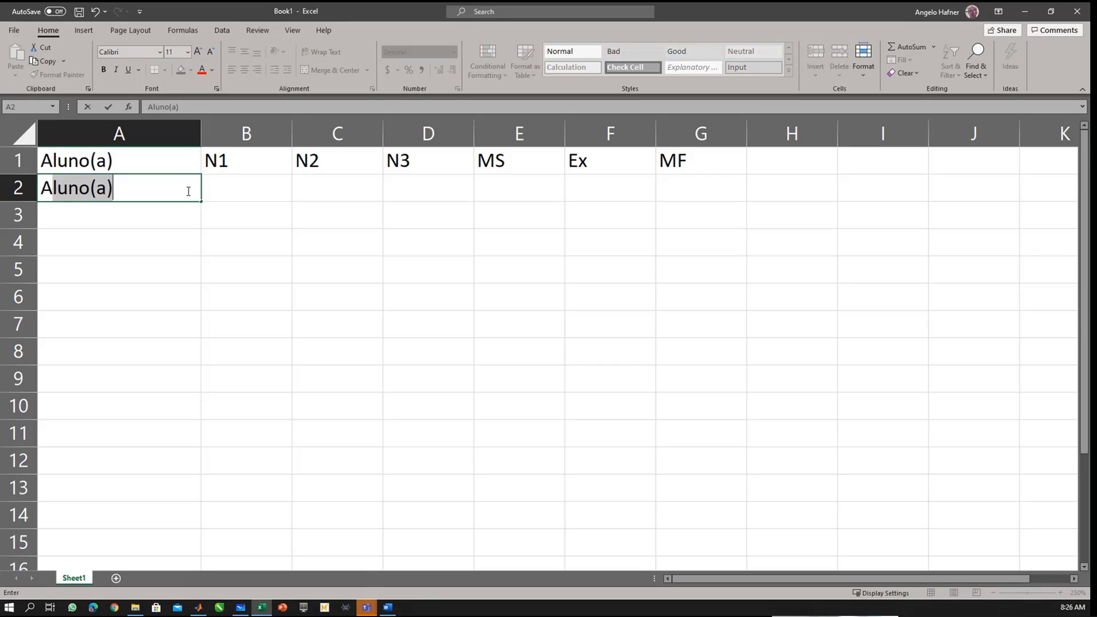
key("BackSpace")
key("BackSpace")
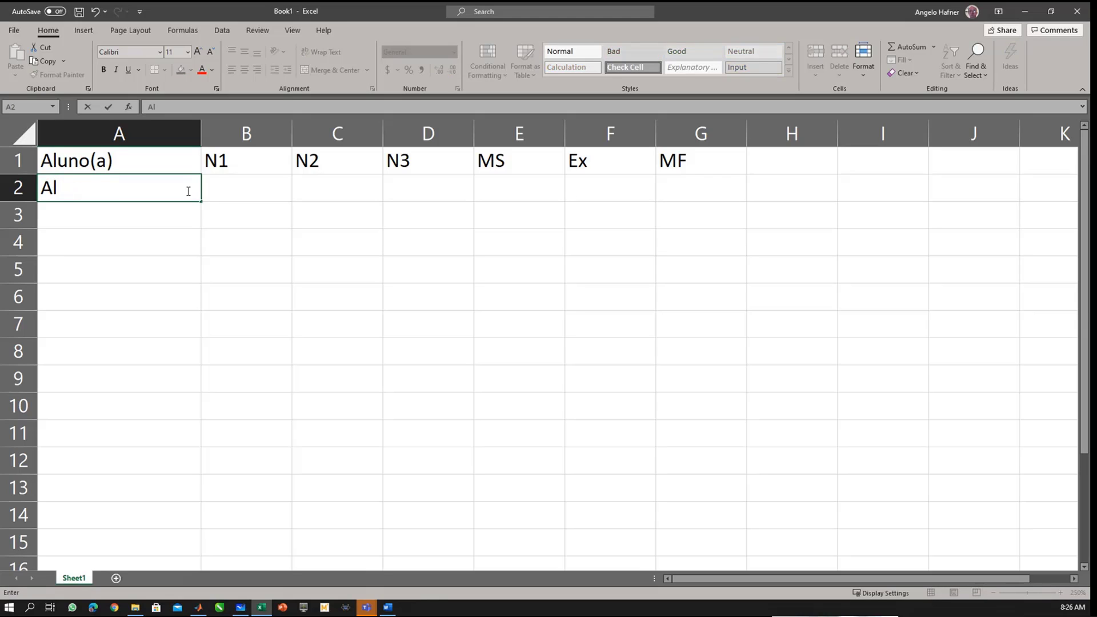
type("uno")
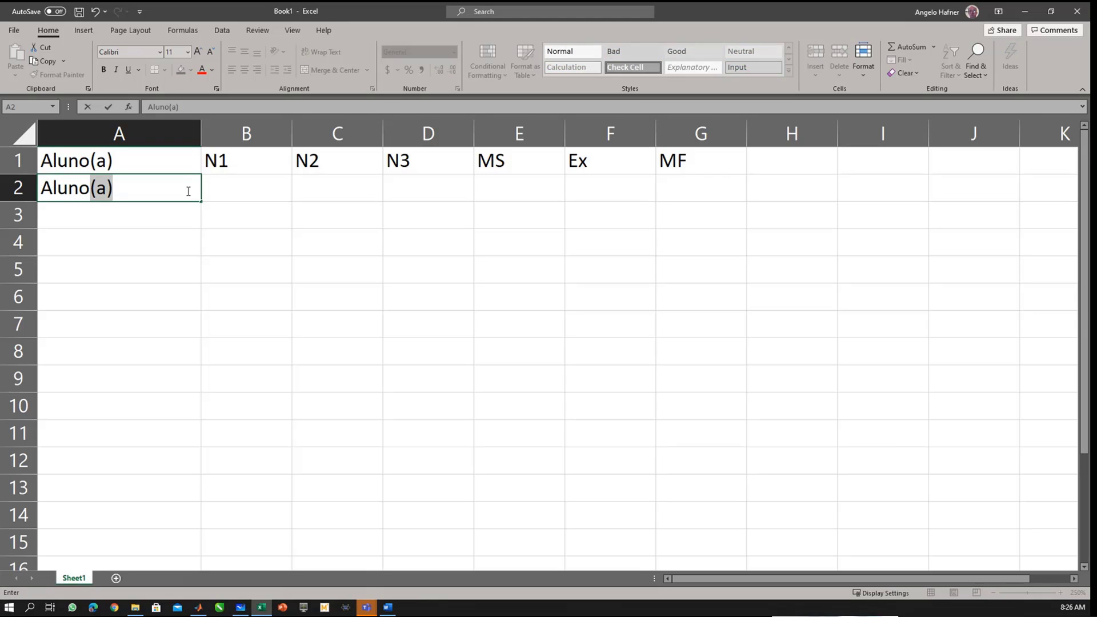
type("1")
key("Return")
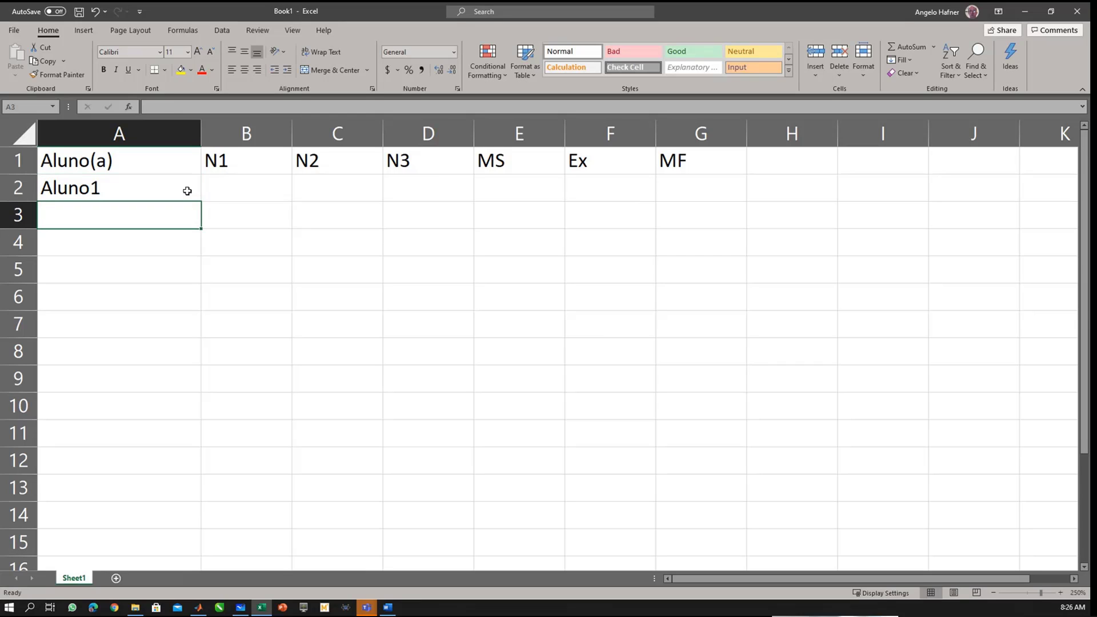
left_click(189, 191)
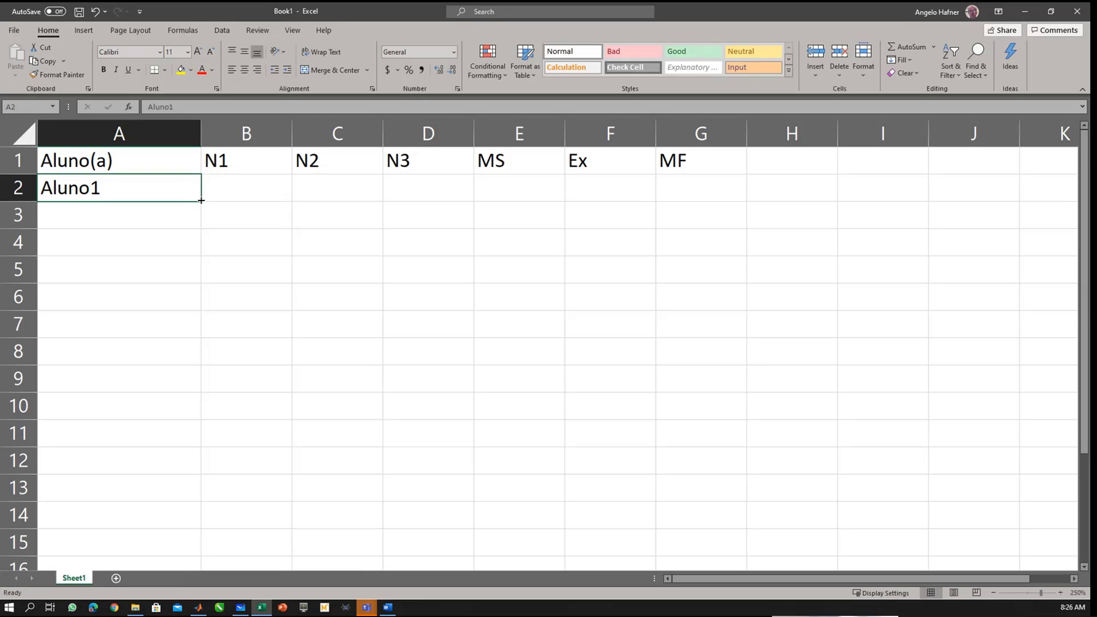
left_click_drag(201, 201, 194, 452)
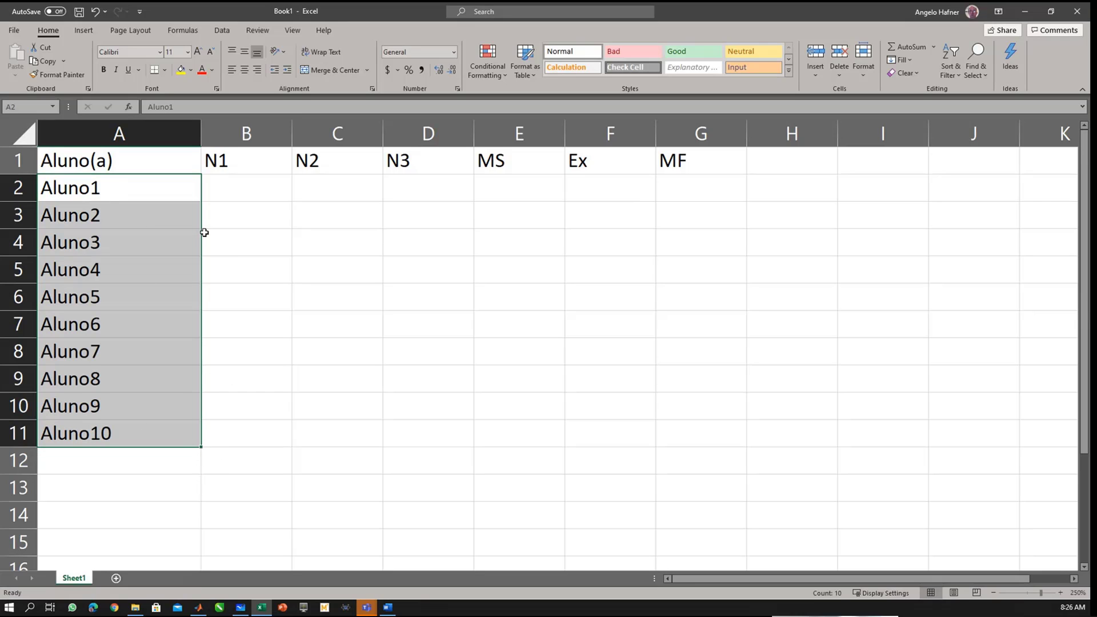
Step: Enter the formula =RAND() in B2 and re-evaluate it once for a new random number
left_click(258, 186)
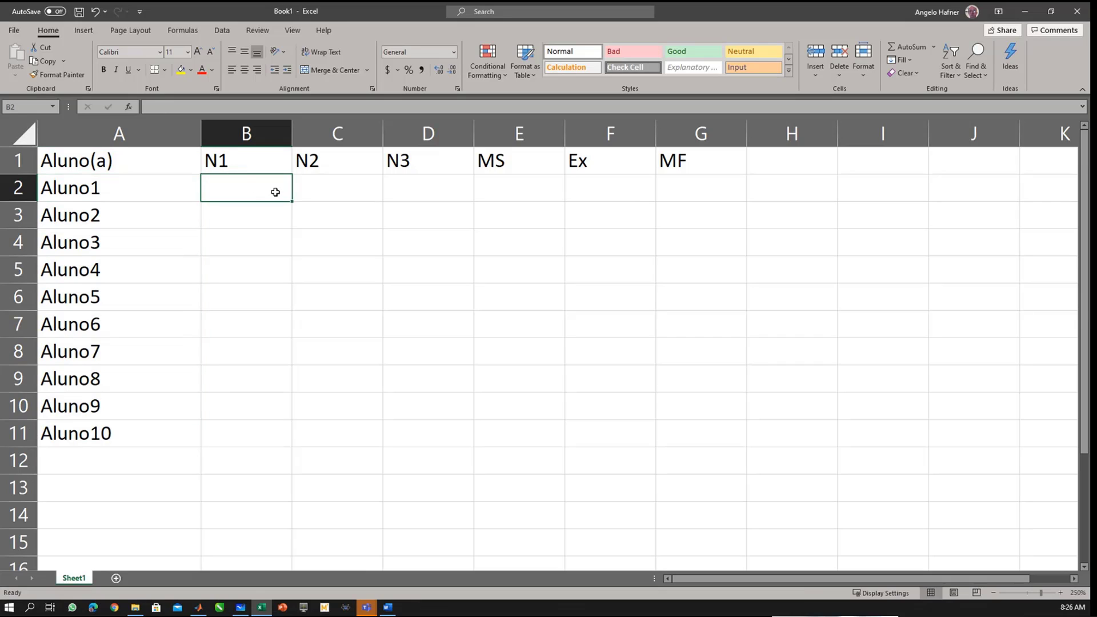
type("=")
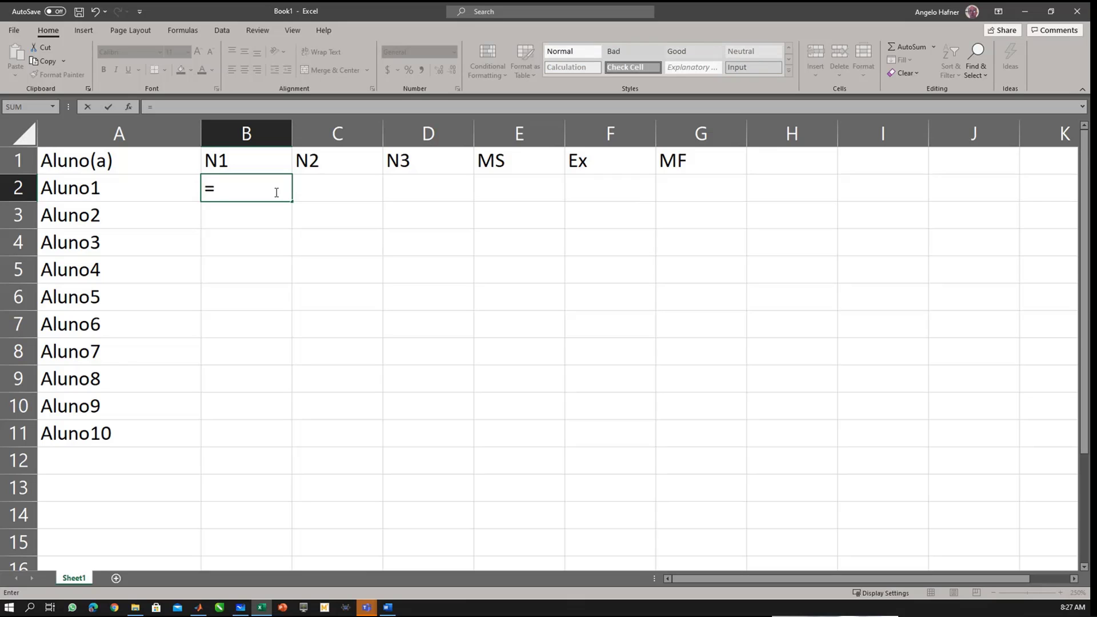
type("ra")
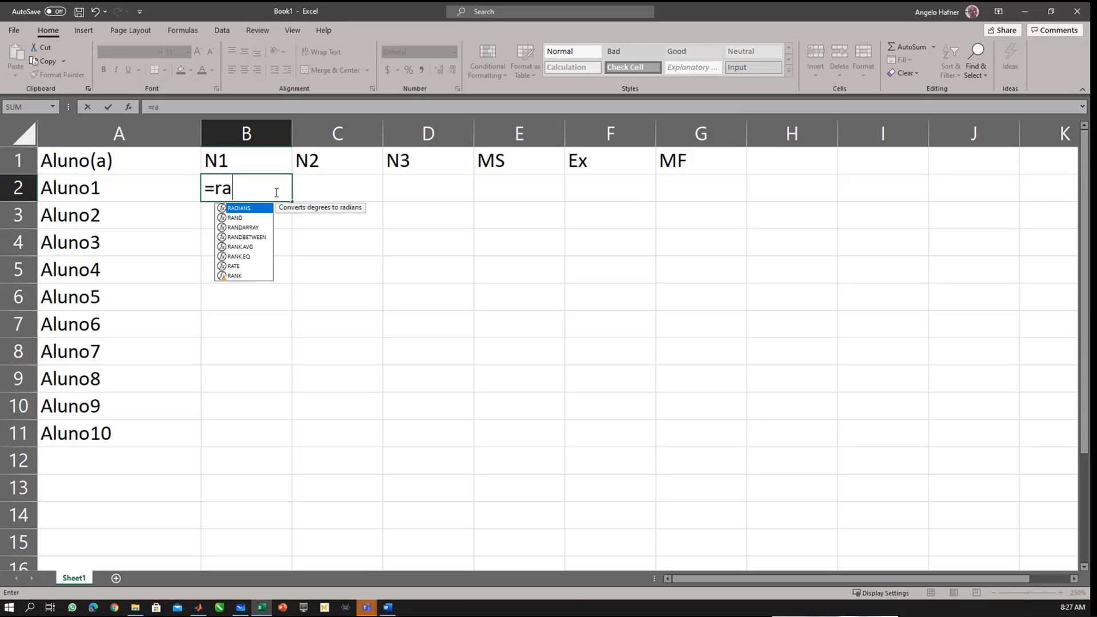
type("nd")
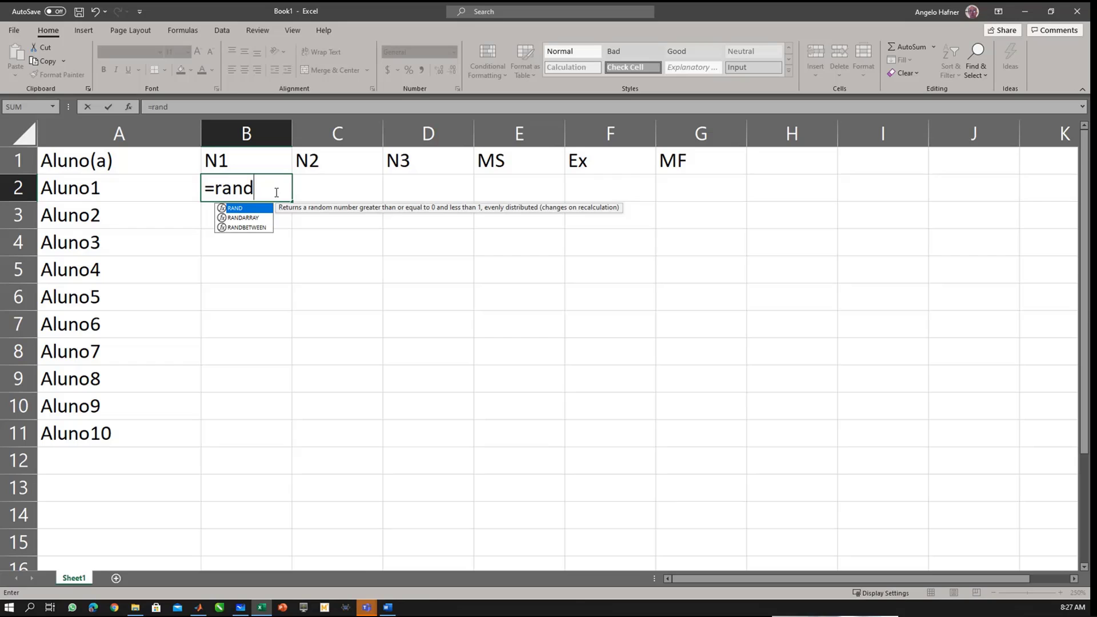
key("Escape")
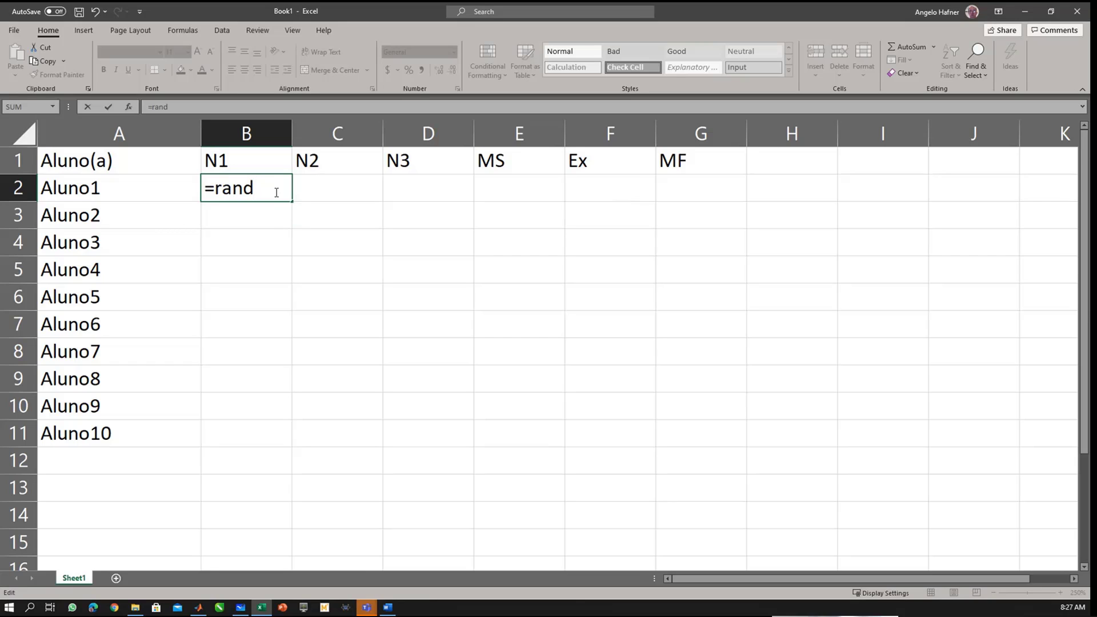
type("()")
key("Return")
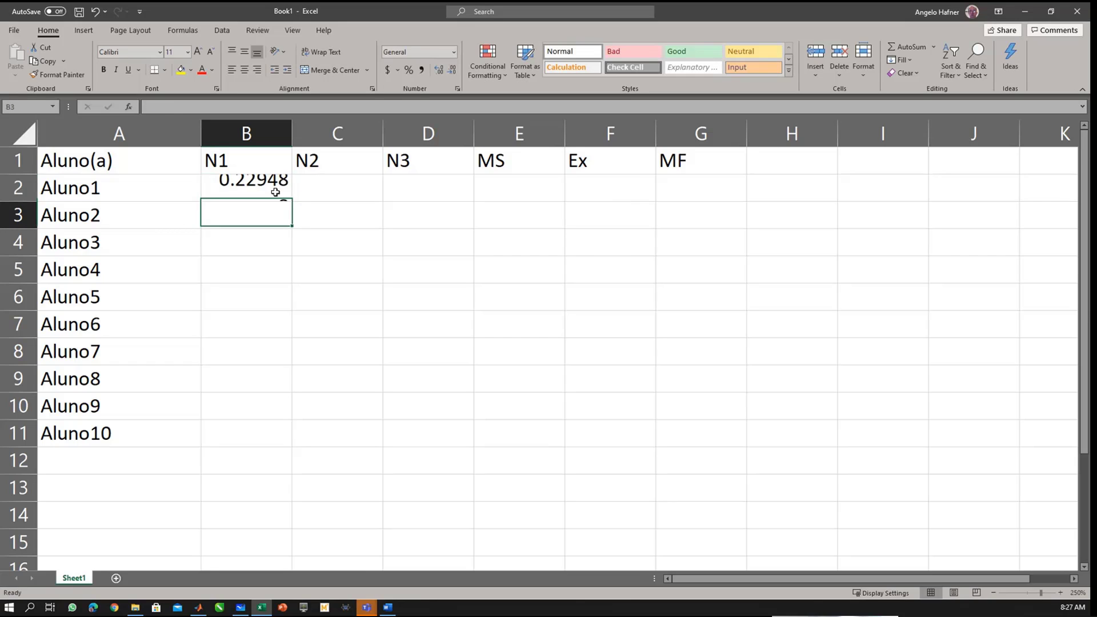
left_click(275, 191)
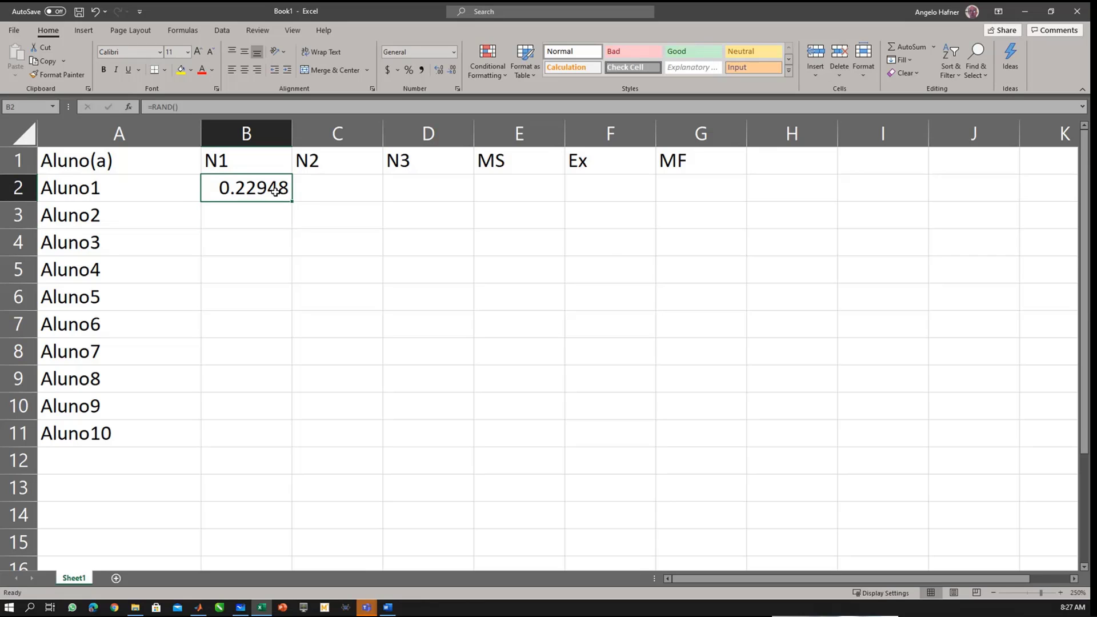
key("F2")
key("Return")
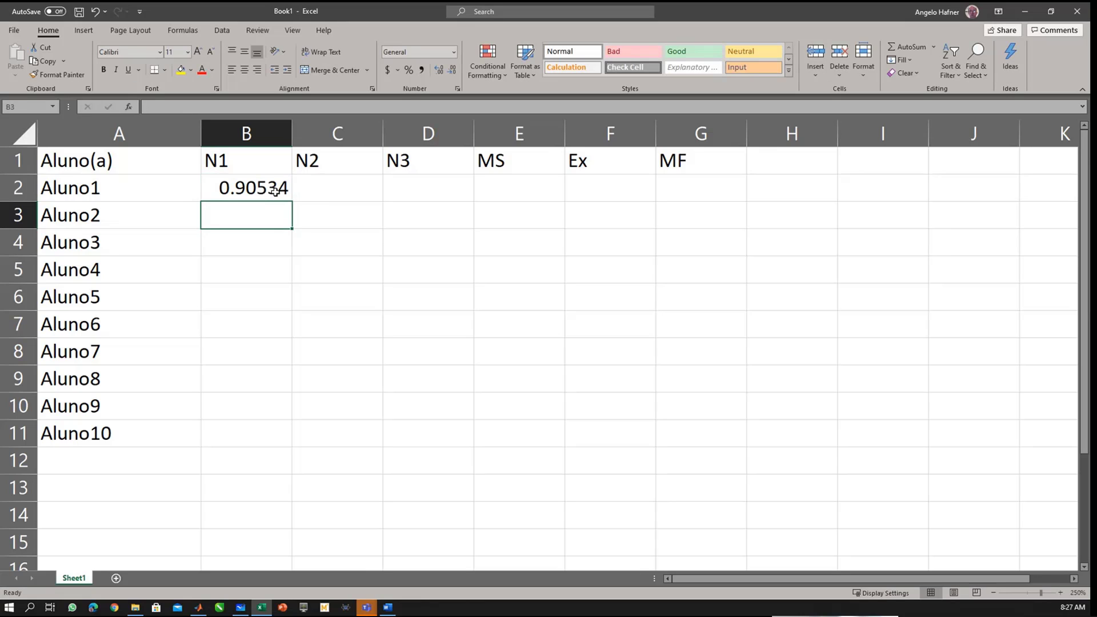
Step: Change the formula in B2 to =10*RAND() so it generates grades between 0 and 10
left_click(275, 192)
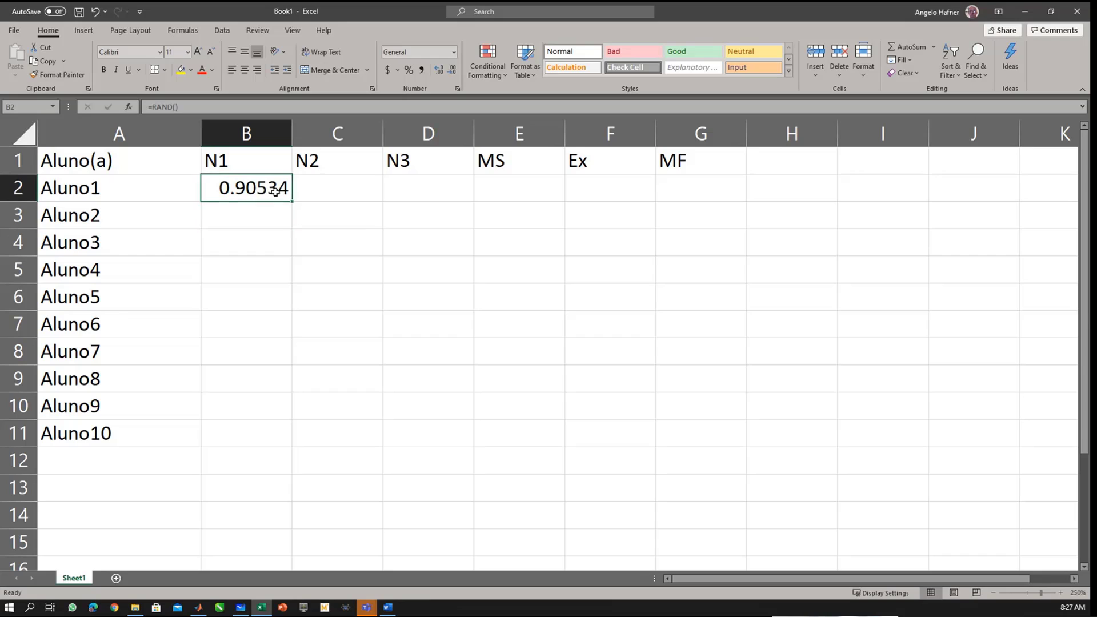
key("F2")
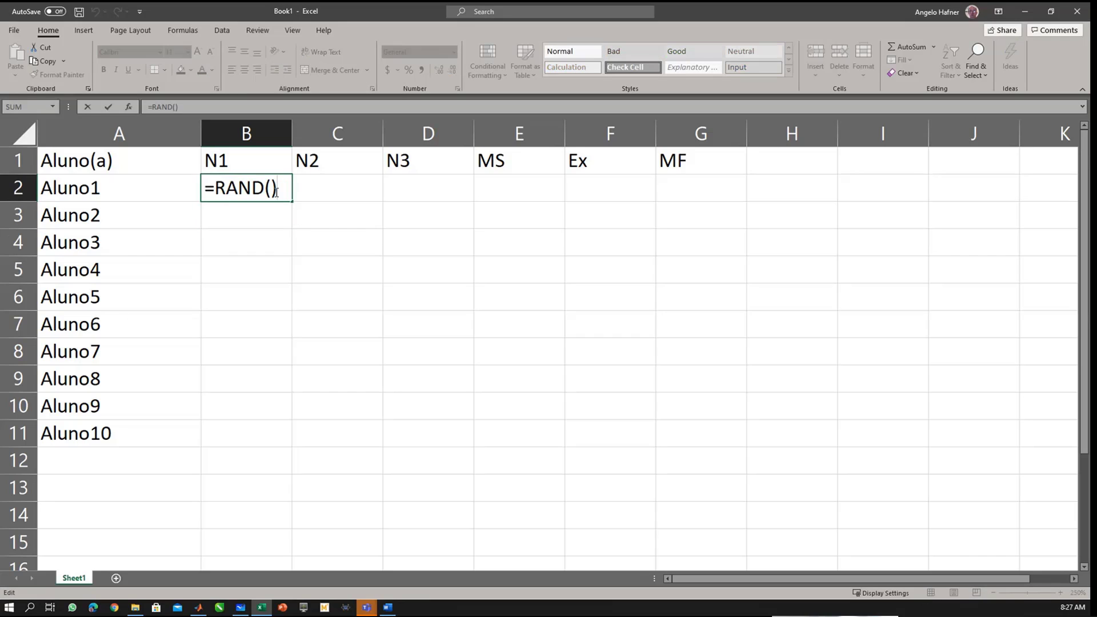
key("Left")
key("Left")
key("Left")
key("Left")
key("Left")
key("Left")
type("10*")
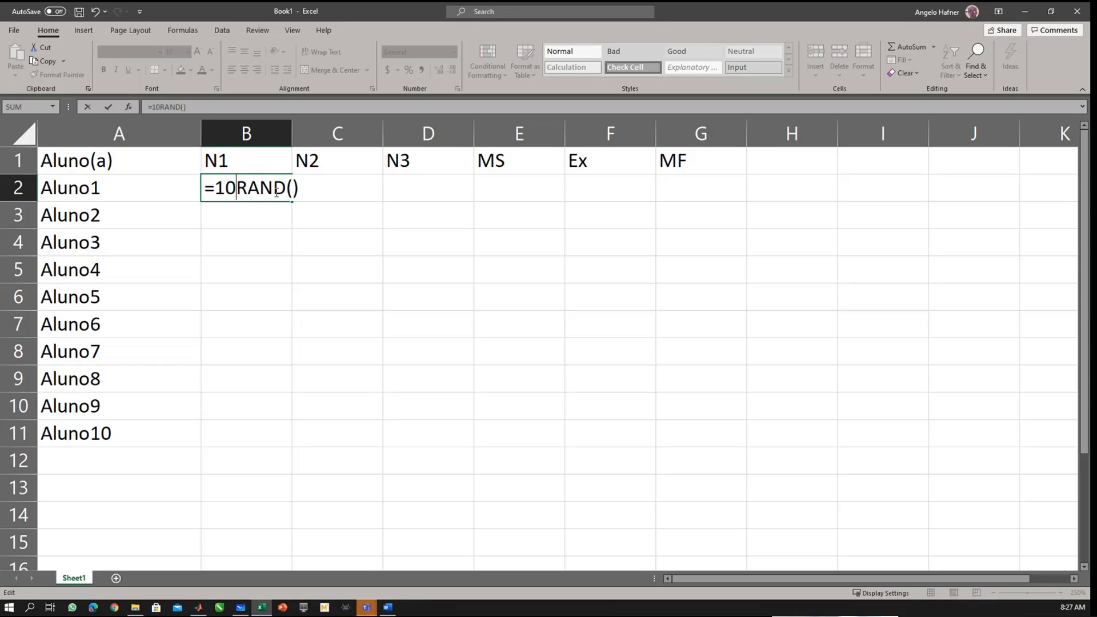
key("Return")
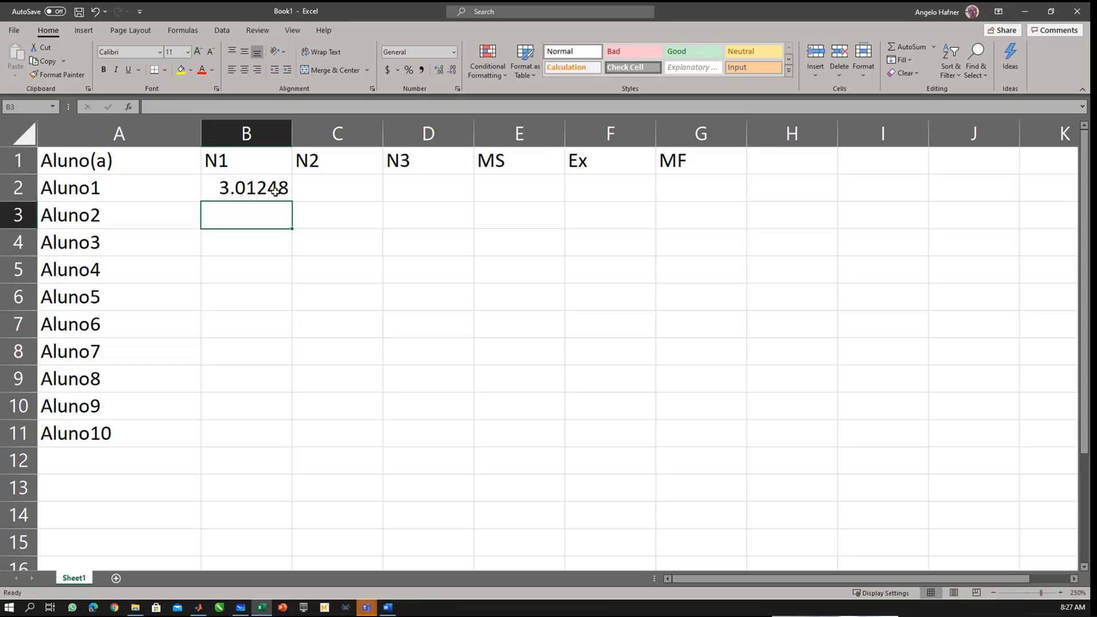
Step: Copy the random-grade formula from B2 to the whole range B2:D11, covering N1 to N3 for all ten students
left_click(275, 192)
key("ctrl+c")
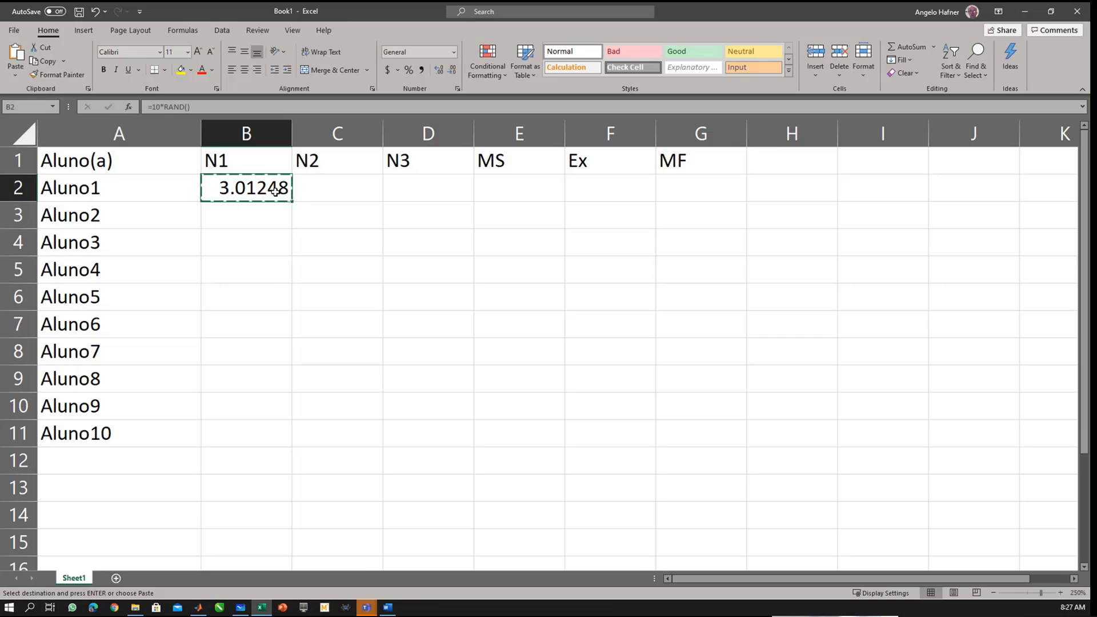
key("shift+Right")
key("shift+Right")
key("shift+Right")
key("shift+Left")
key("shift+Down")
key("shift+Down")
key("shift+Down")
key("shift+Down")
key("shift+Down")
key("shift+Down")
key("shift+Down")
key("shift+Down")
key("shift+Down")
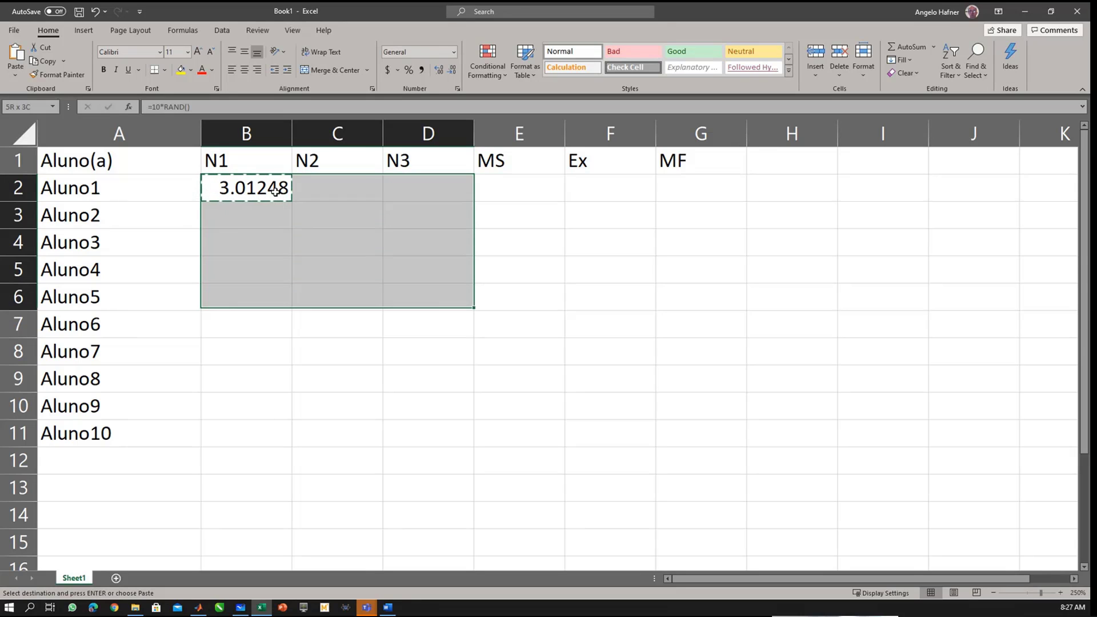
key("ctrl+v")
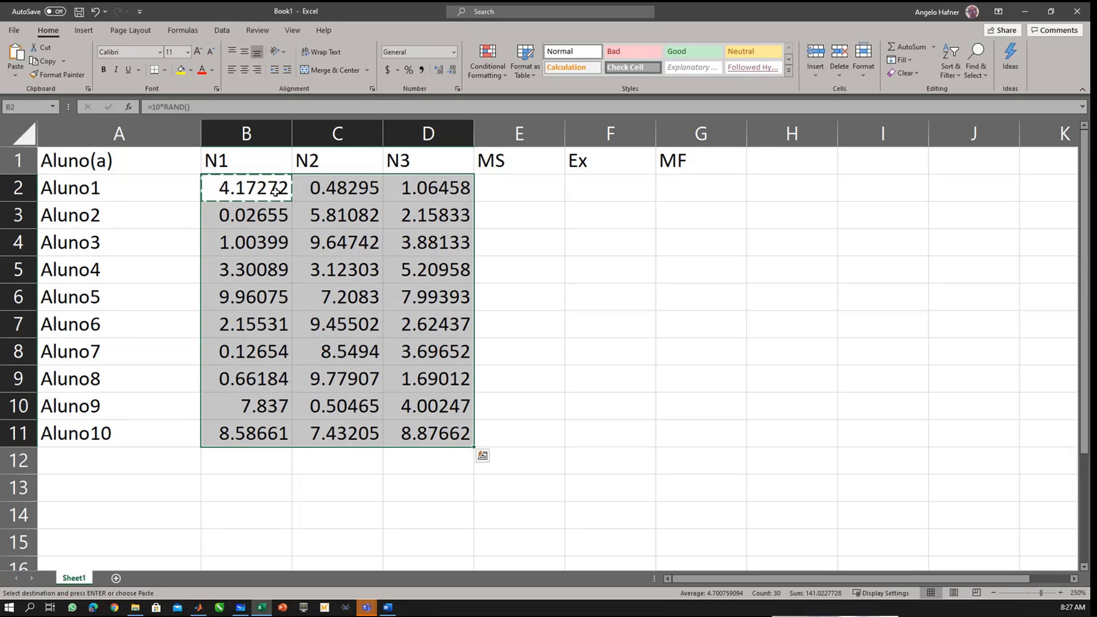
key("Escape")
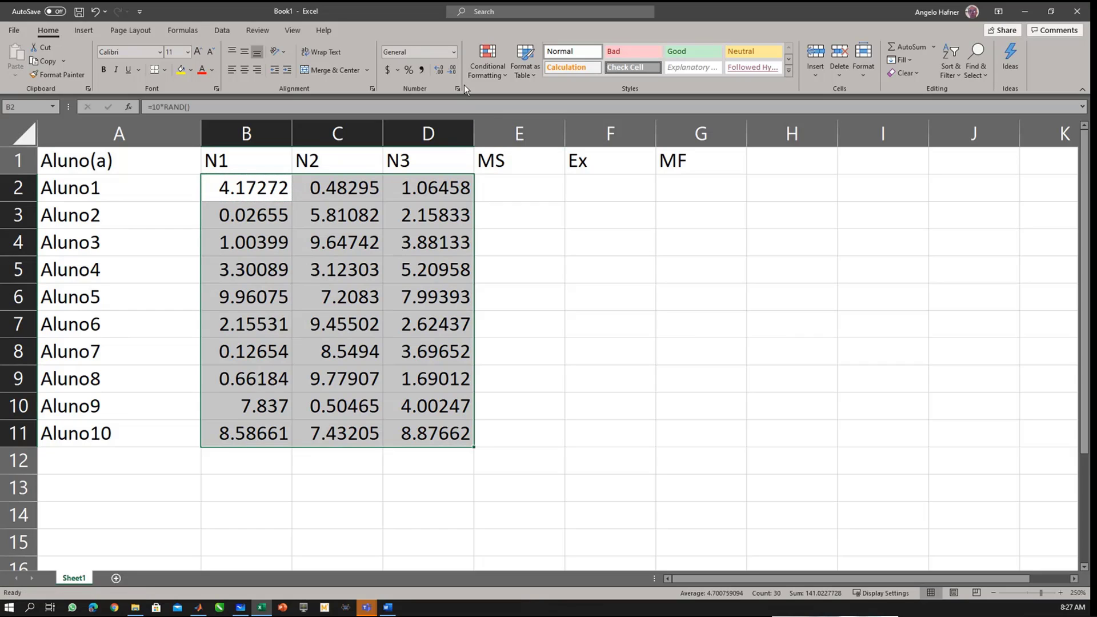
Step: Reduce the displayed precision of the grades in B2:D11 to one decimal place
left_click(452, 70)
left_click(452, 70)
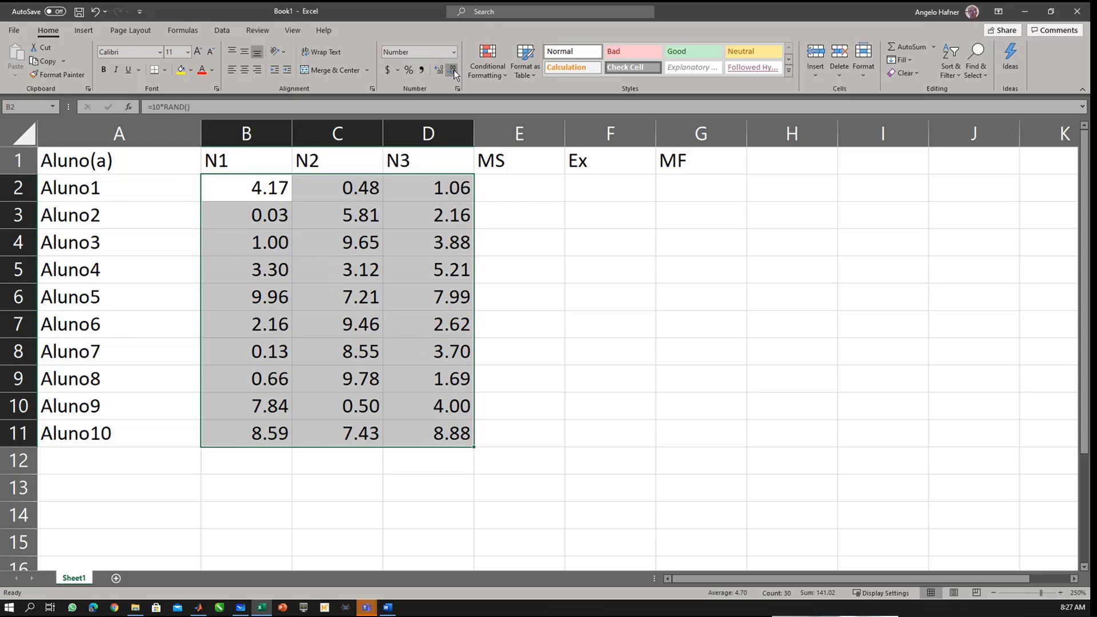
left_click(454, 70)
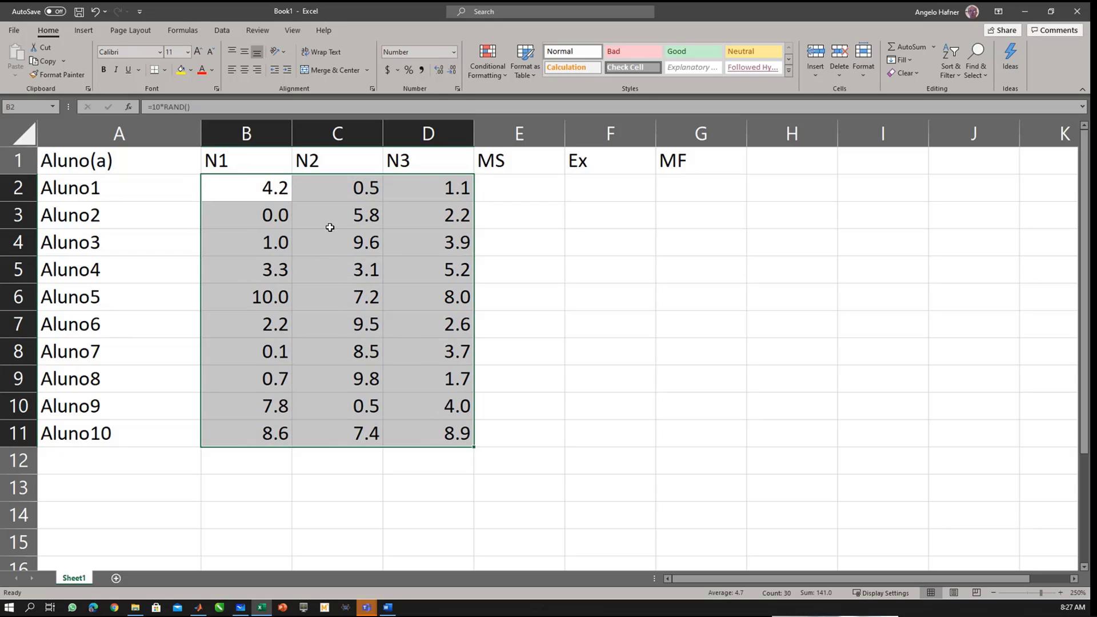
Step: Recalculate the random grades several times by re-entering the empty MS cells from E2 down to E8
left_click(269, 298)
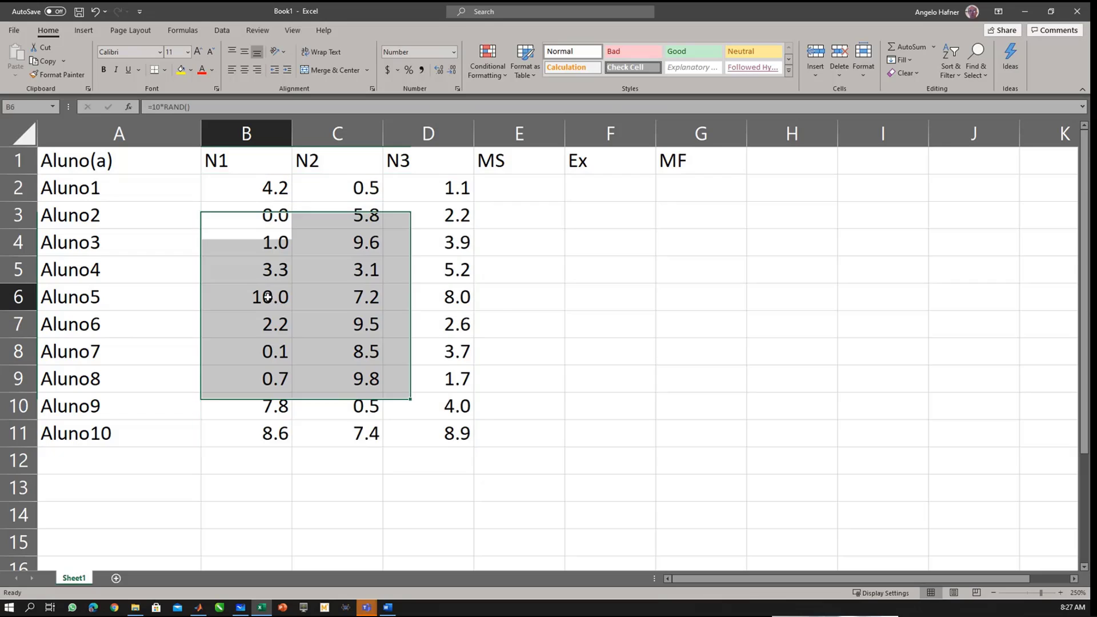
left_click(514, 186)
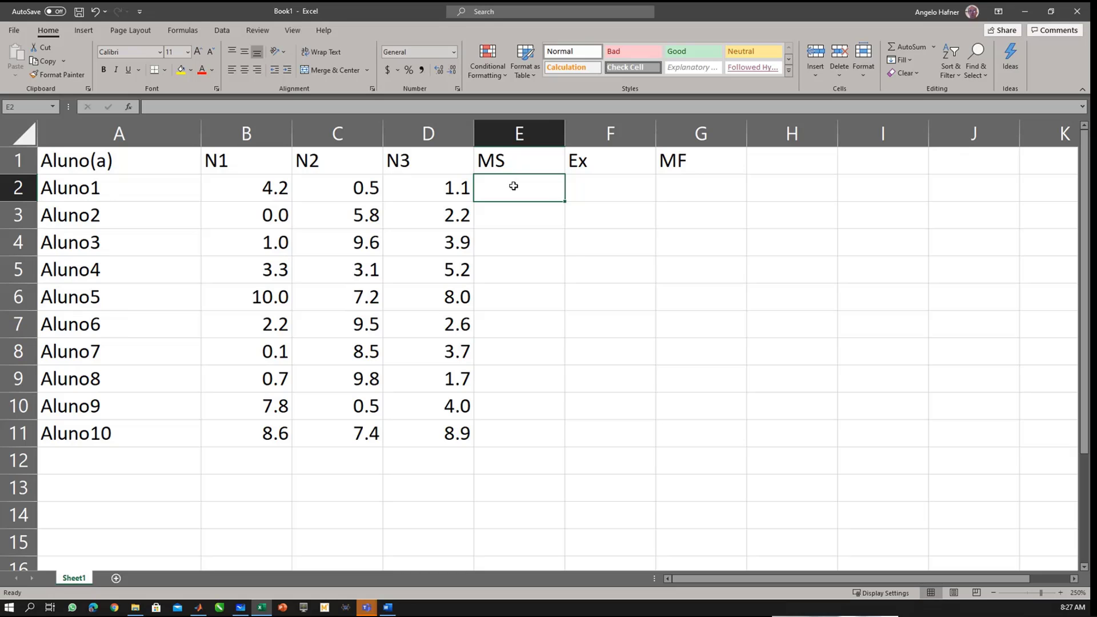
key("F2")
key("Return")
key("F2")
key("Return")
key("F2")
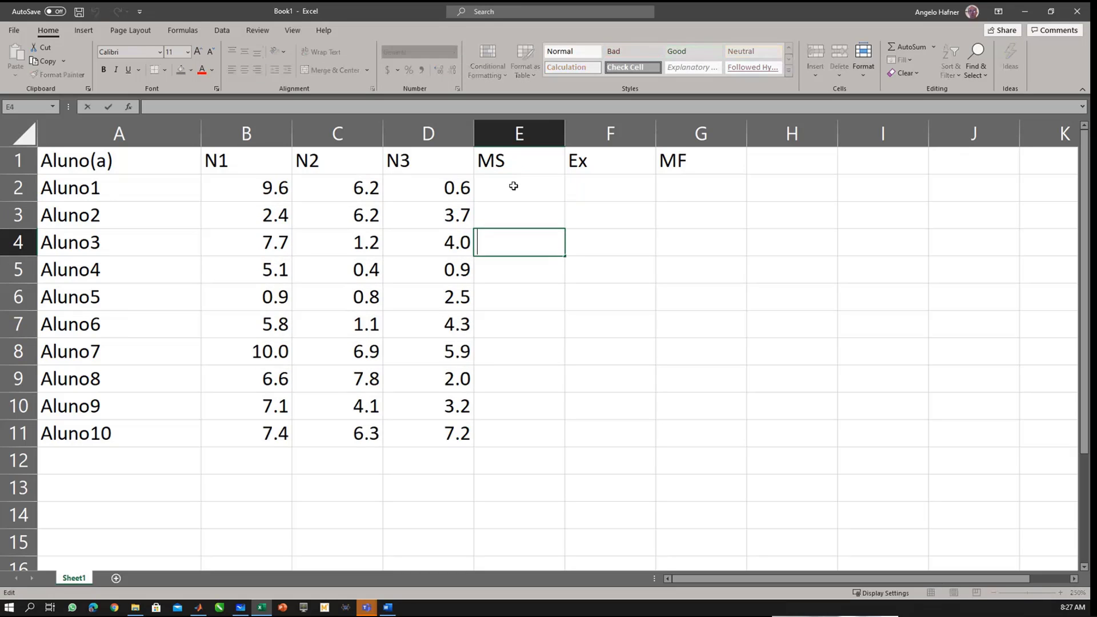
key("Return")
key("F2")
key("Return")
key("F2")
key("Return")
key("F2")
key("Return")
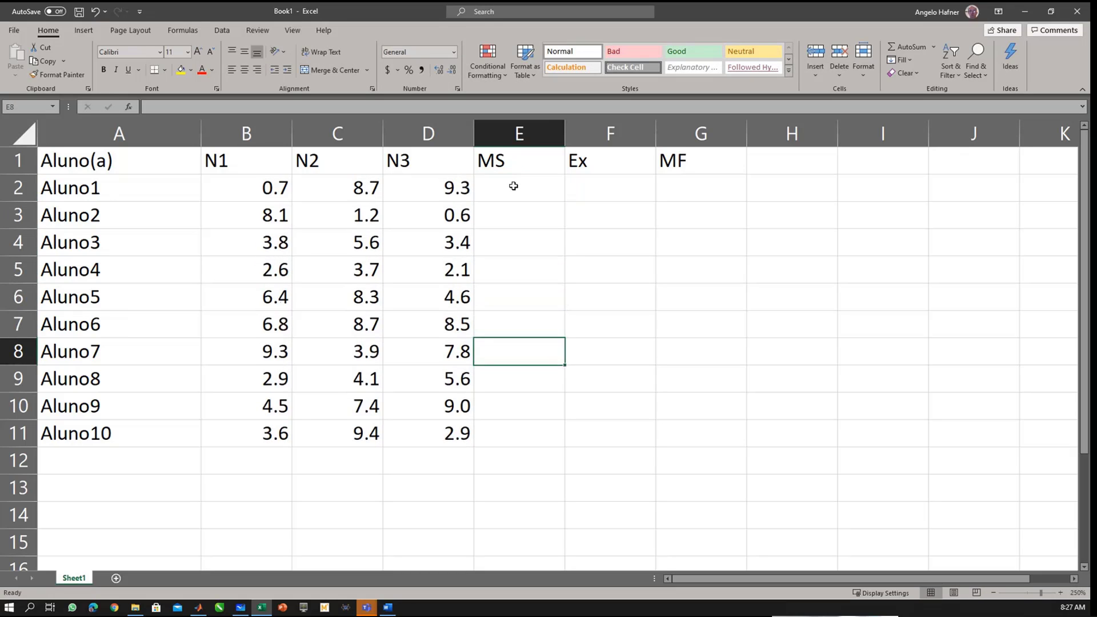
key("F2")
key("Return")
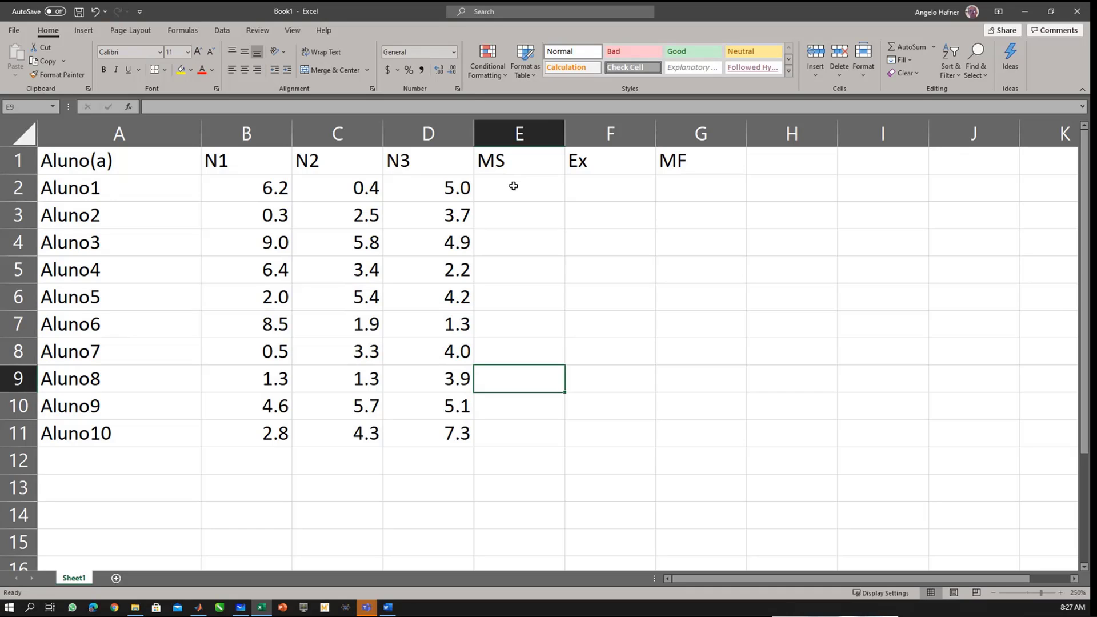
Step: Copy the whole block of random grades in B2:D11
key("Left")
key("Down")
key("Down")
key("shift+Up")
key("shift+Up")
key("shift+Up")
key("shift+Up")
key("shift+Up")
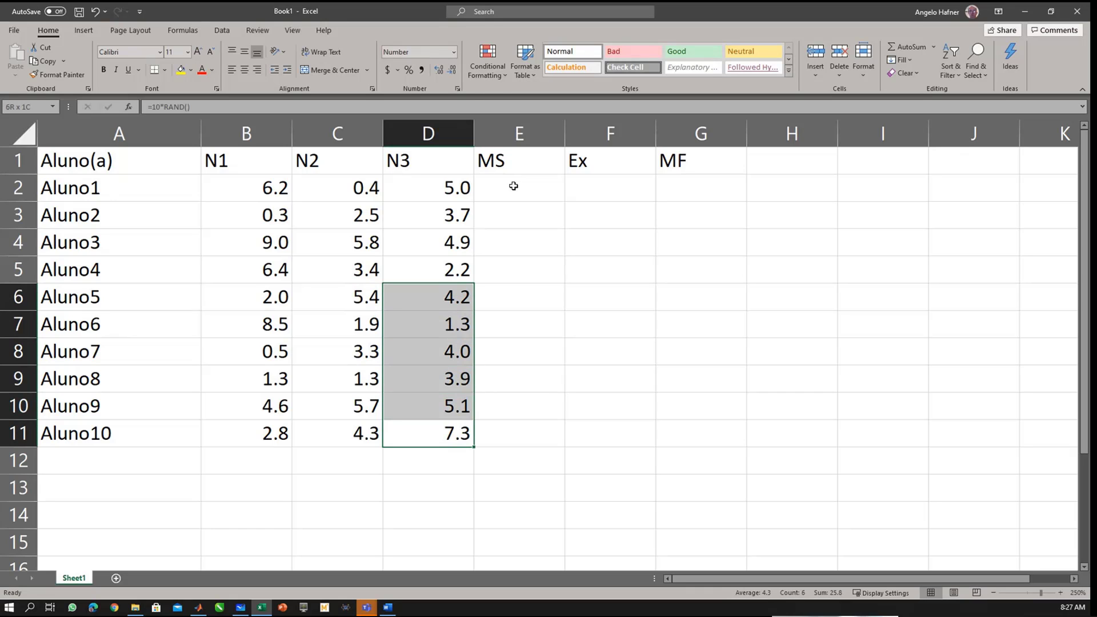
key("shift+Up")
key("shift+Up")
key("shift+Up")
key("shift+Up")
key("shift+Left")
key("shift+Left")
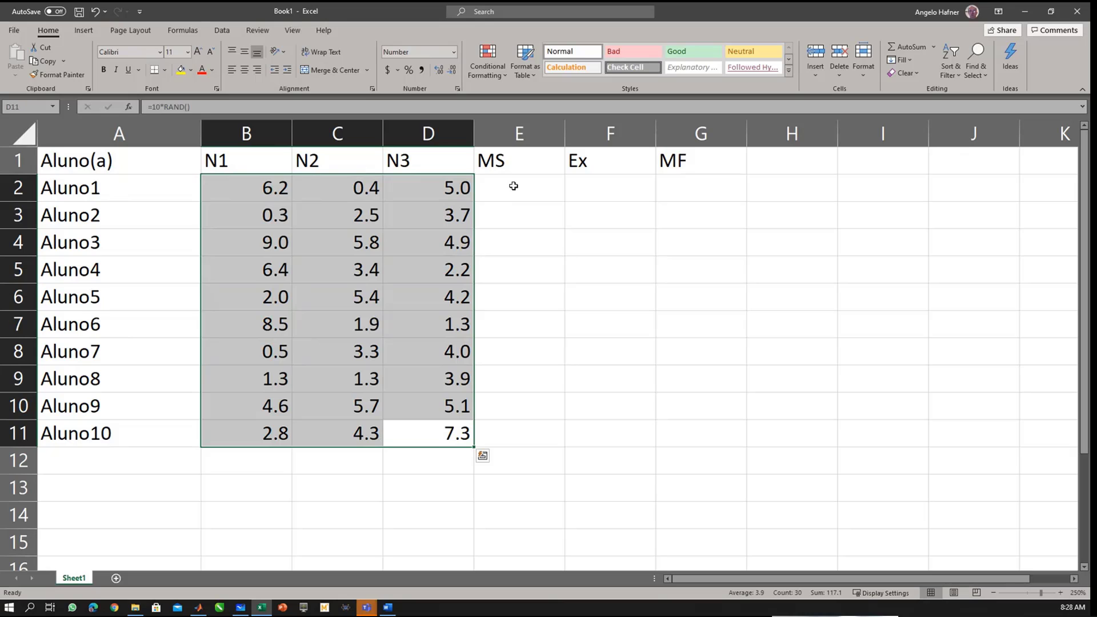
key("ctrl+c")
Step: Paste the copied grades over B2:D11 as values only, replacing the random formulas with fixed numbers
left_click_drag(516, 184, 437, 166)
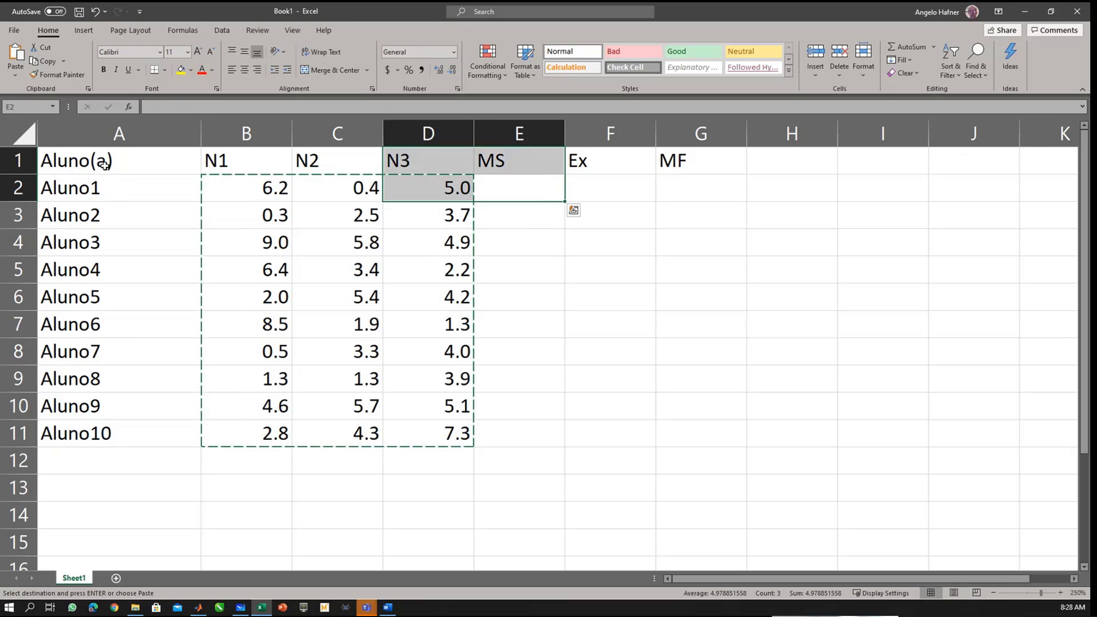
left_click_drag(252, 189, 429, 429)
left_click(21, 81)
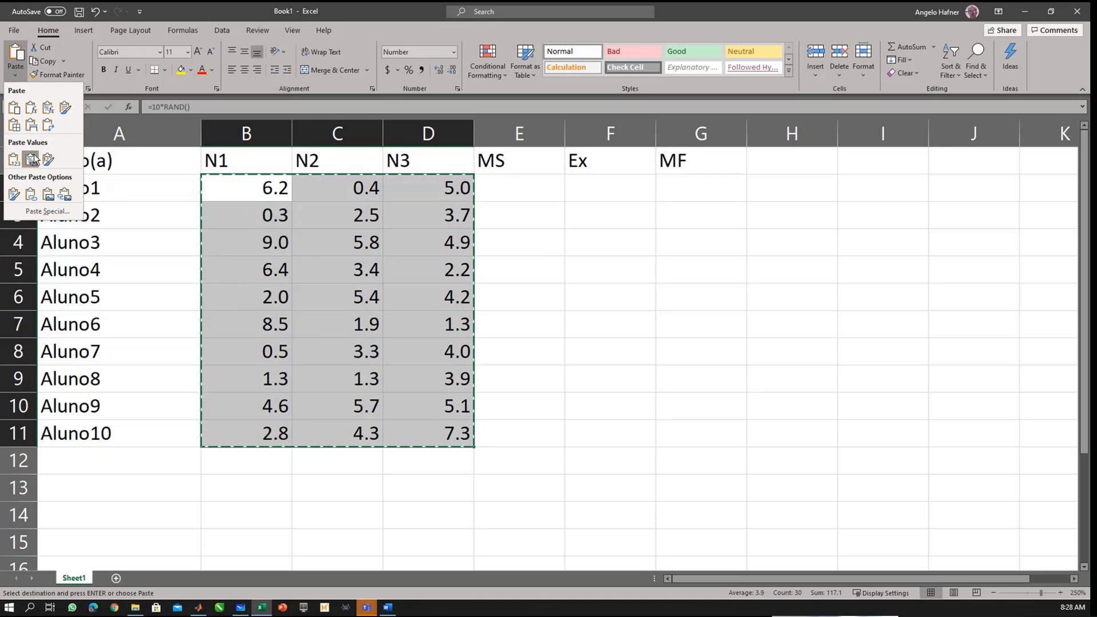
left_click(14, 159)
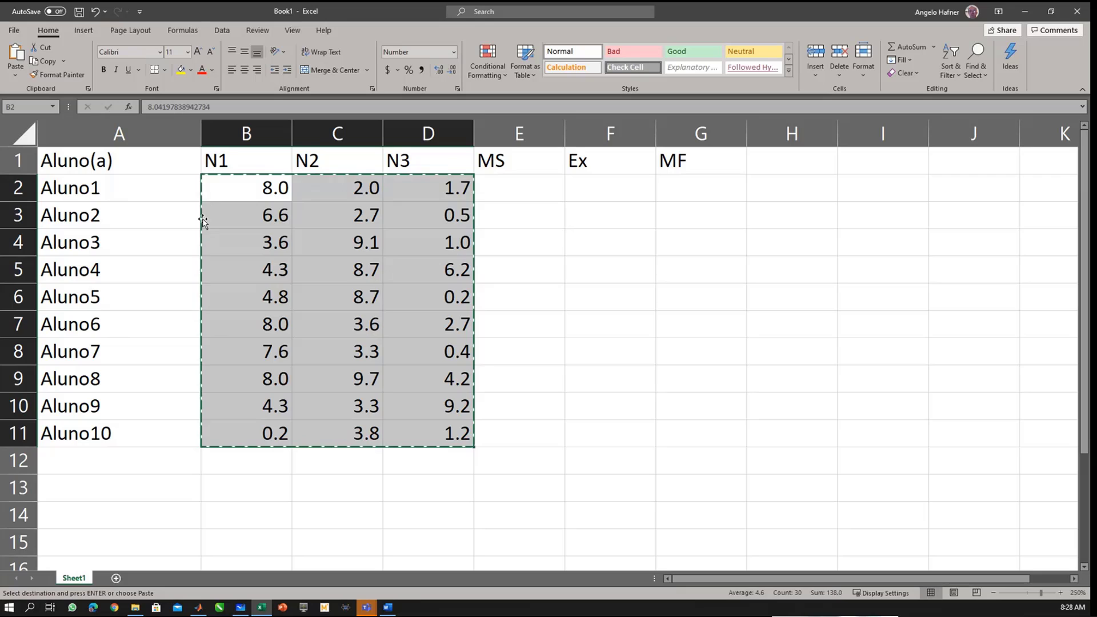
Step: Inspect the contents of B3 and B2 to check whether they hold fixed numbers or formulas
left_click(266, 216)
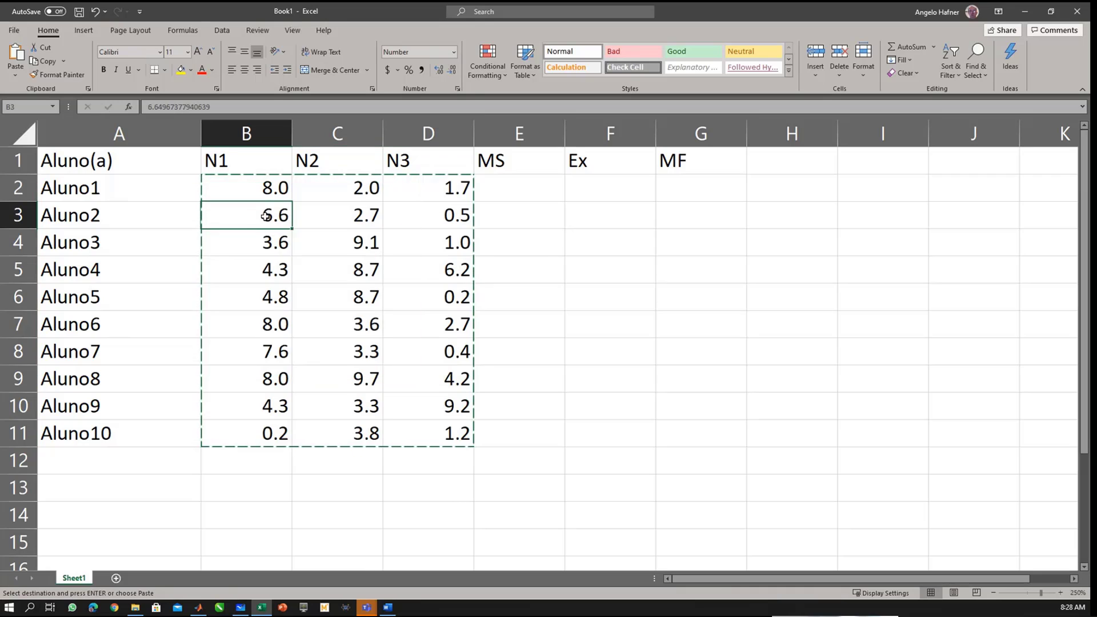
key("F2")
key("Escape")
left_click(286, 193)
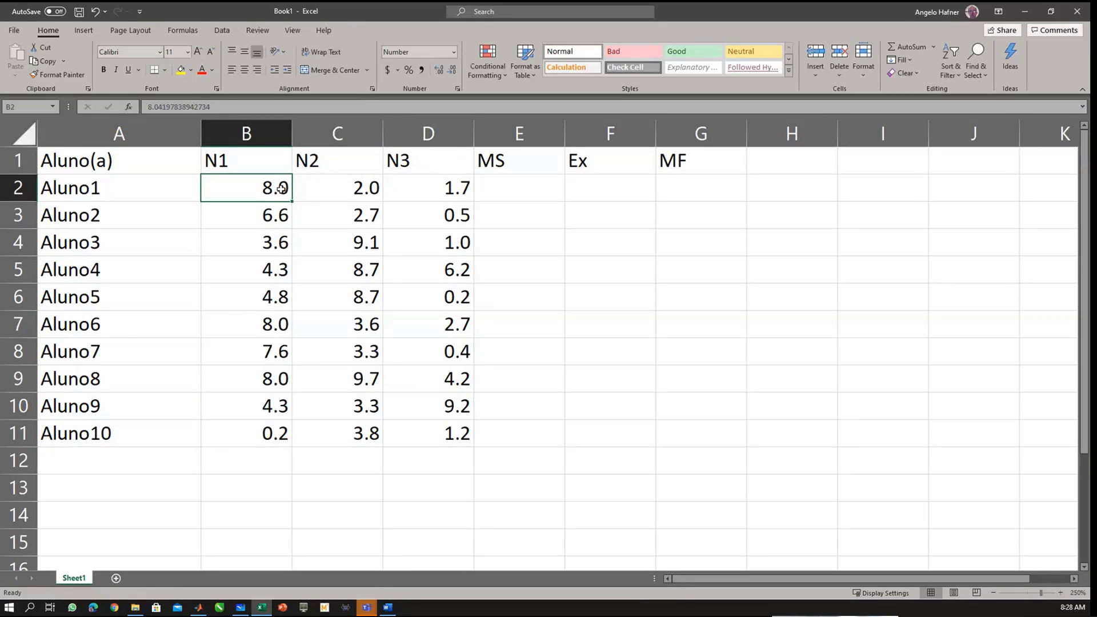
key("F2")
key("Escape")
Step: Begin the MS formula for Aluno1 in E2 with the sum of the three grades, =SUM(B2:D2)
left_click(519, 193)
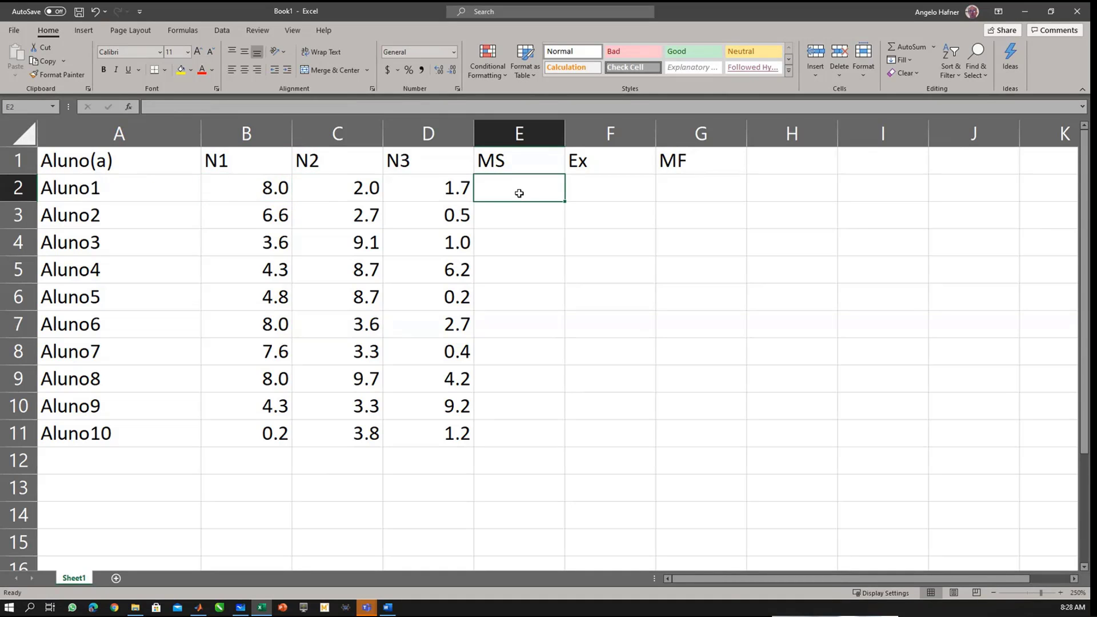
type("=")
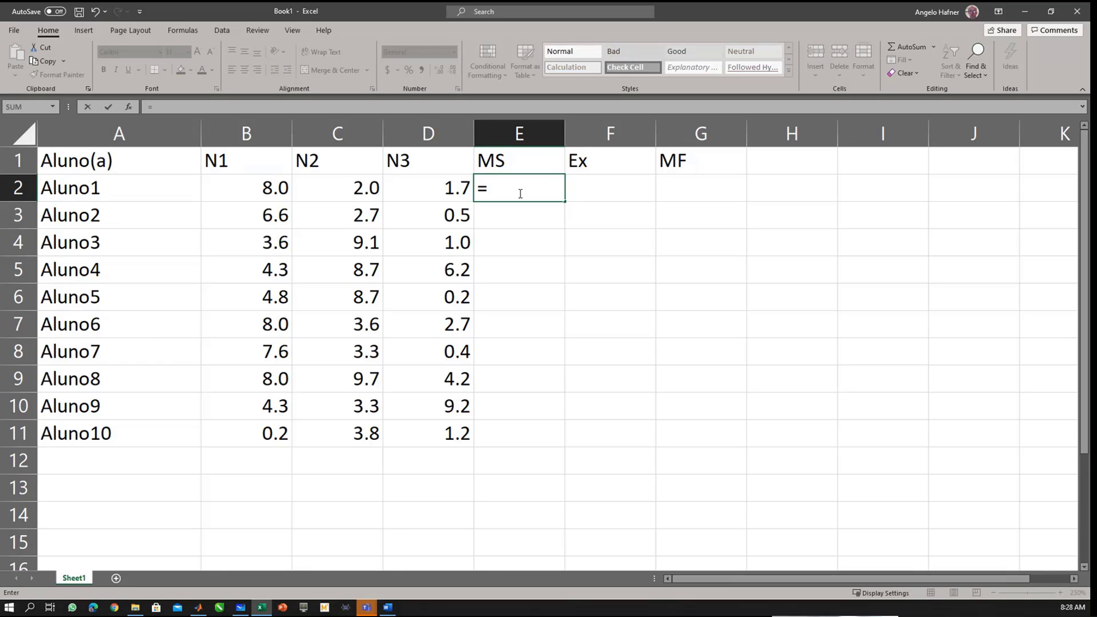
type("sum")
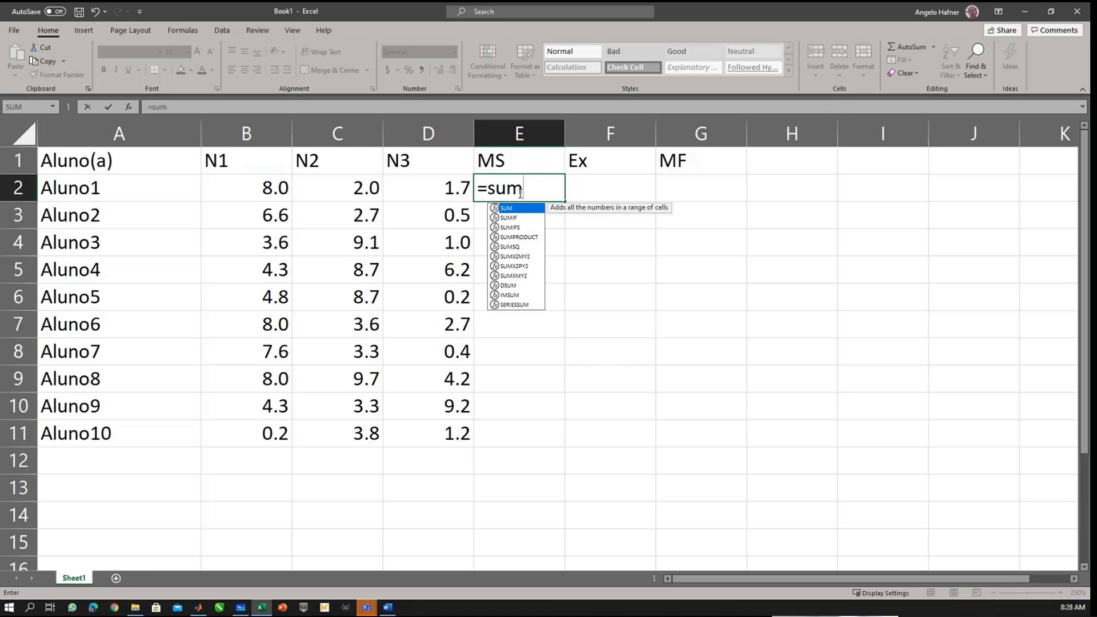
type("(")
key("Left")
key("shift+Left")
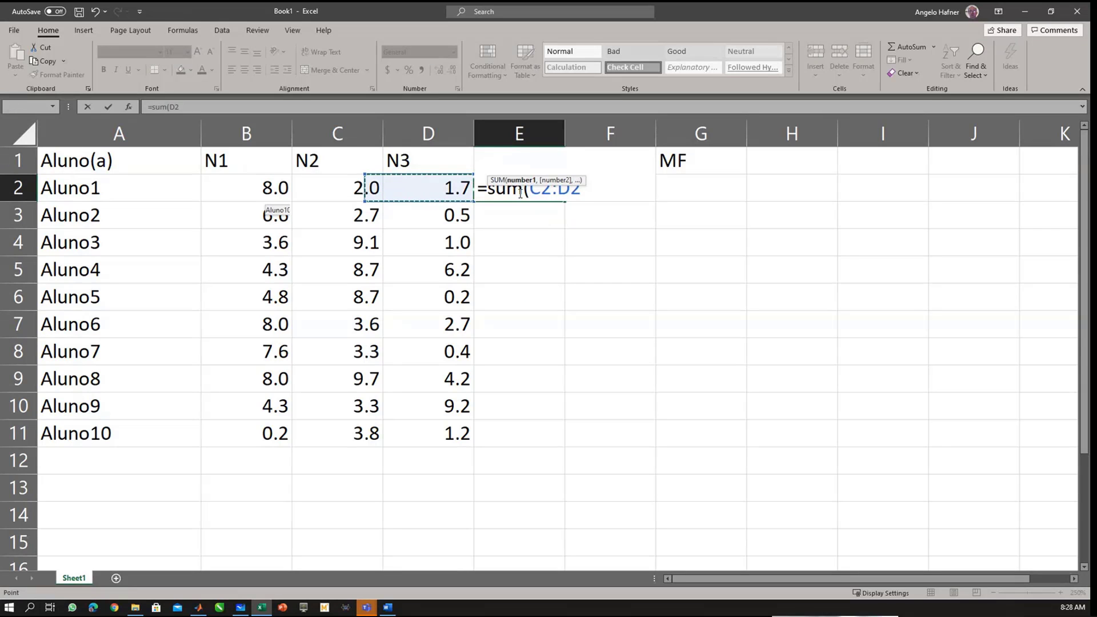
key("shift+Left")
type(")")
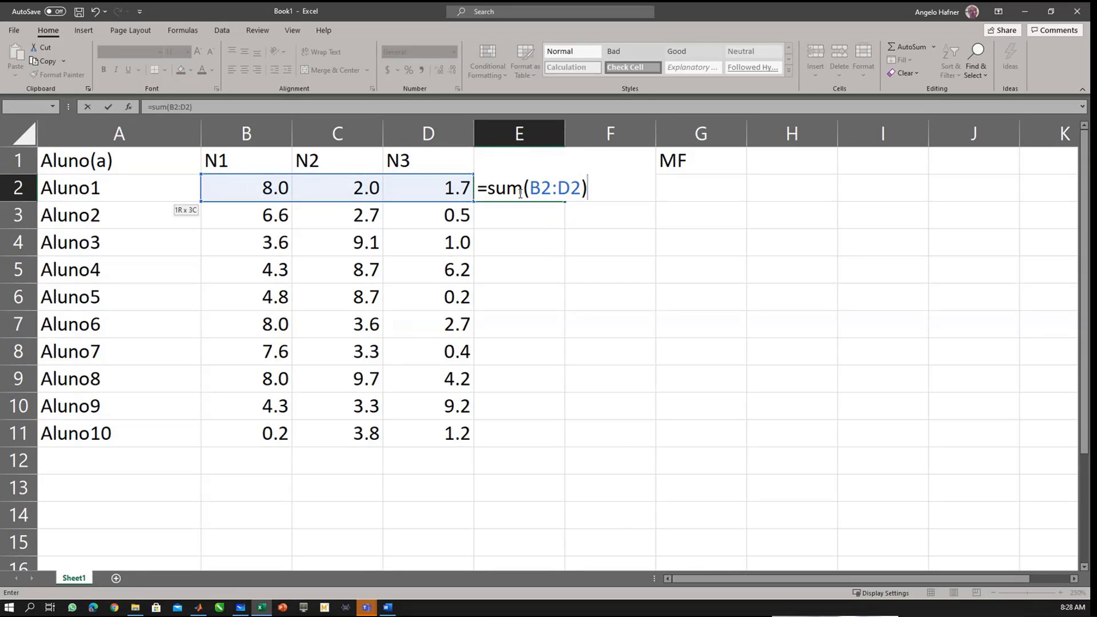
Step: Complete the formula in E2 by dividing the sum by the number of grades, COUNT(B2:D2)
type(" /con")
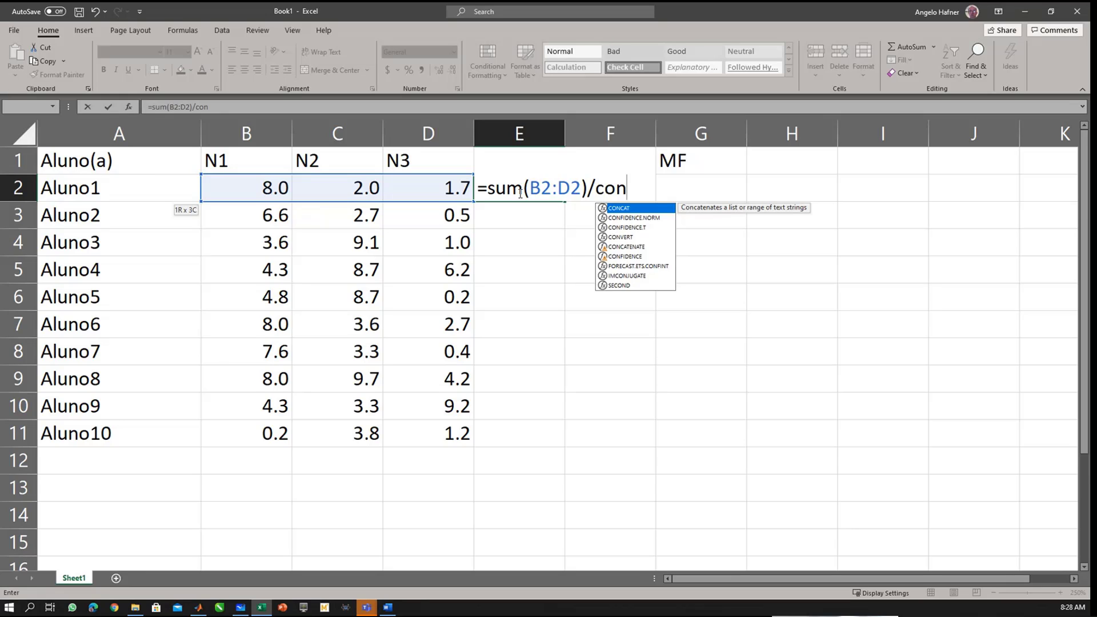
key("BackSpace")
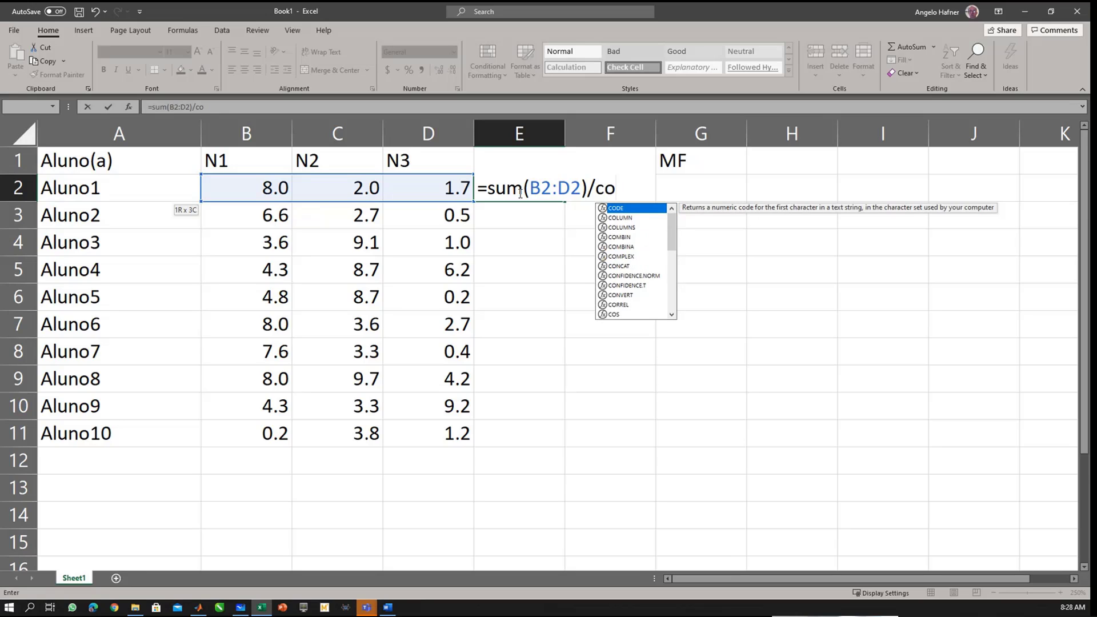
type("u")
scroll(520, 193, "down", 1)
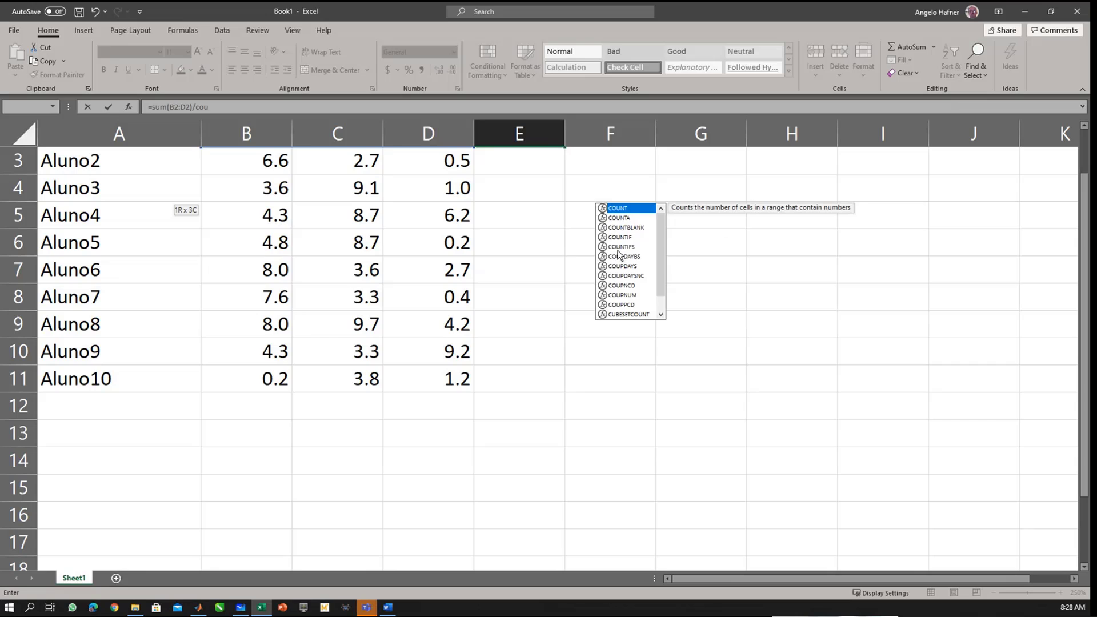
scroll(526, 258, "up", 1)
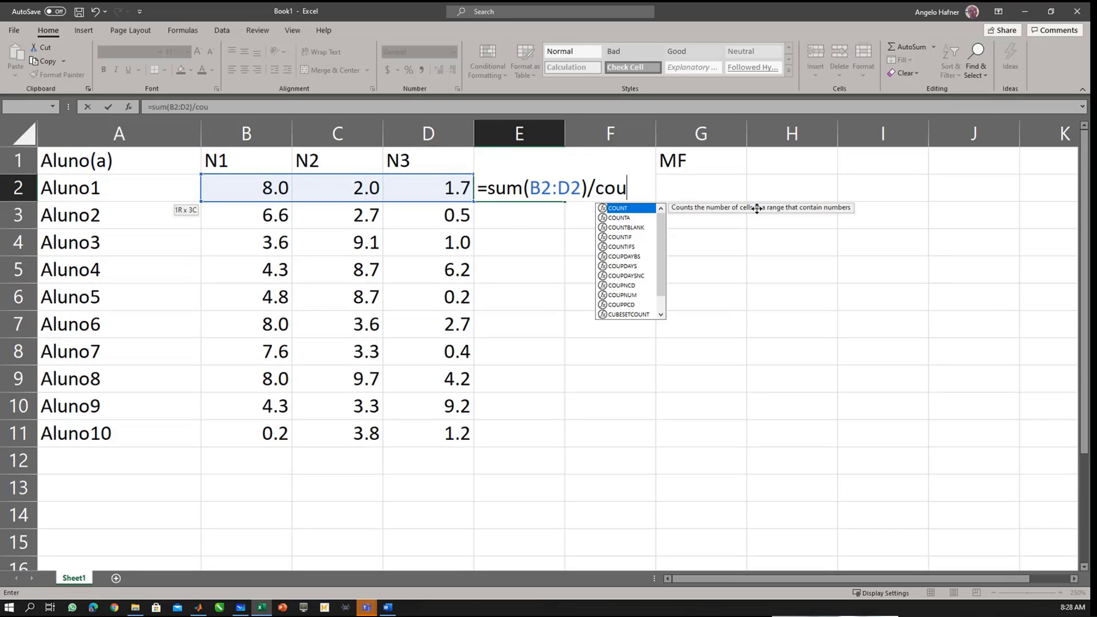
double_click(623, 208)
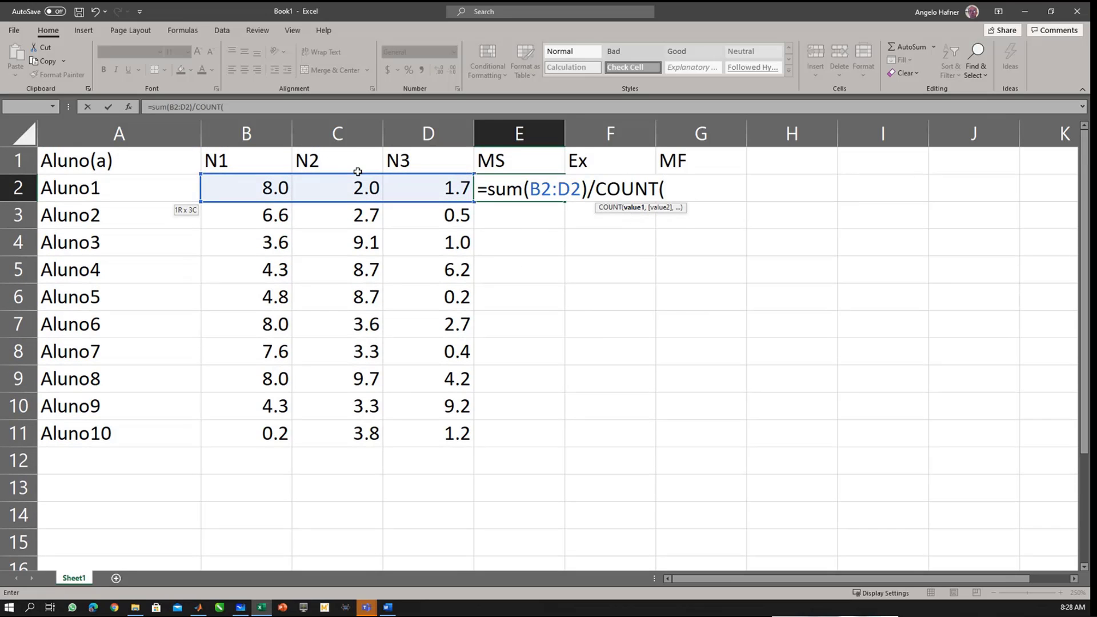
left_click_drag(279, 186, 403, 187)
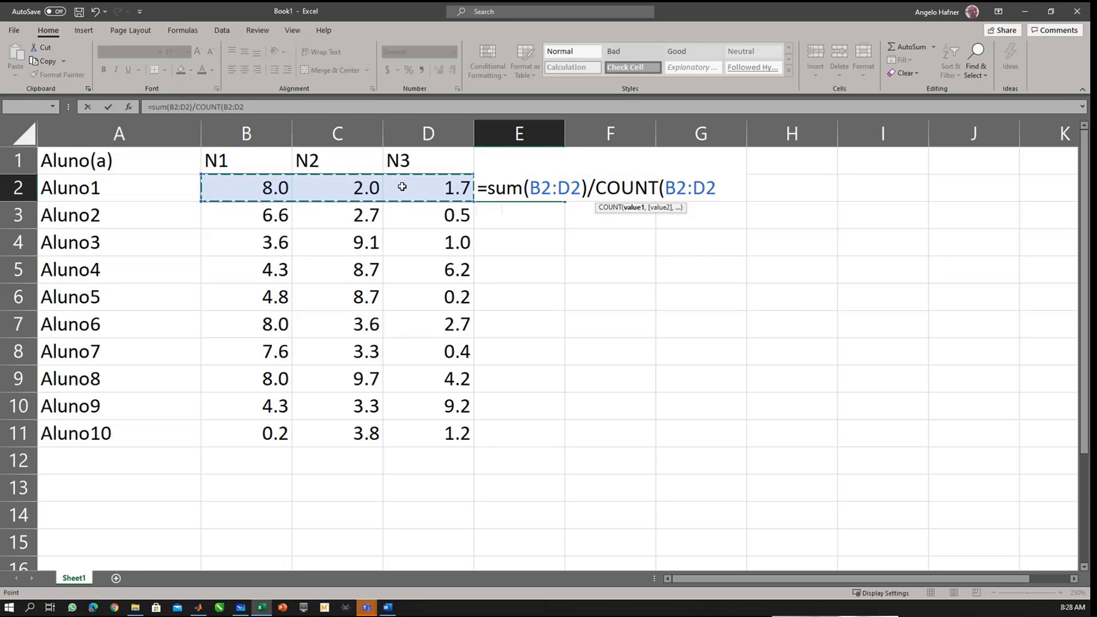
type(")")
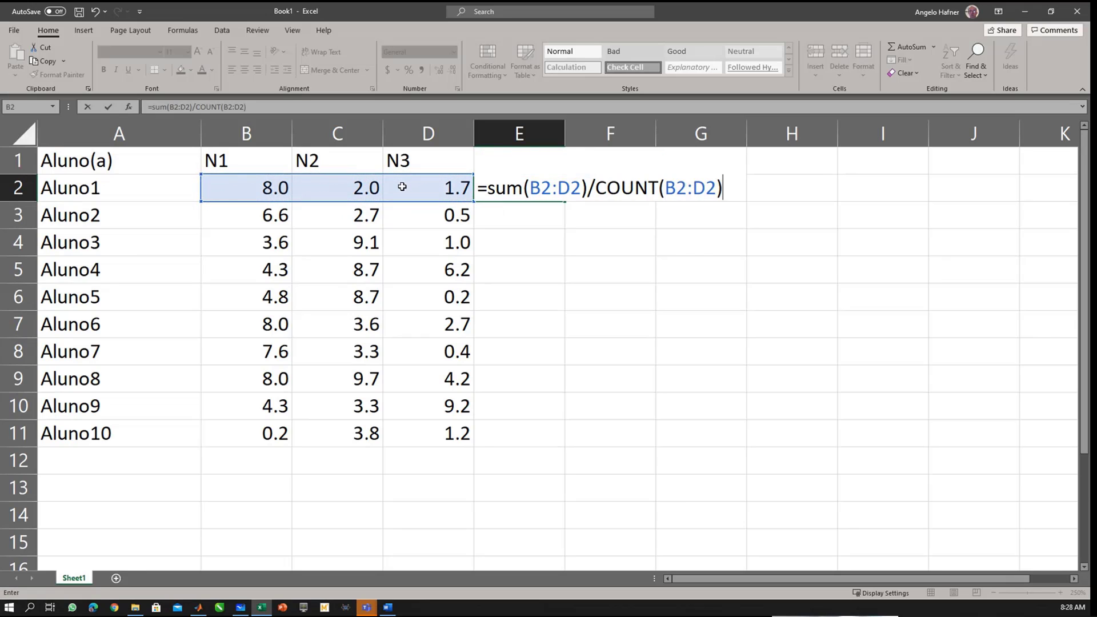
key("Return")
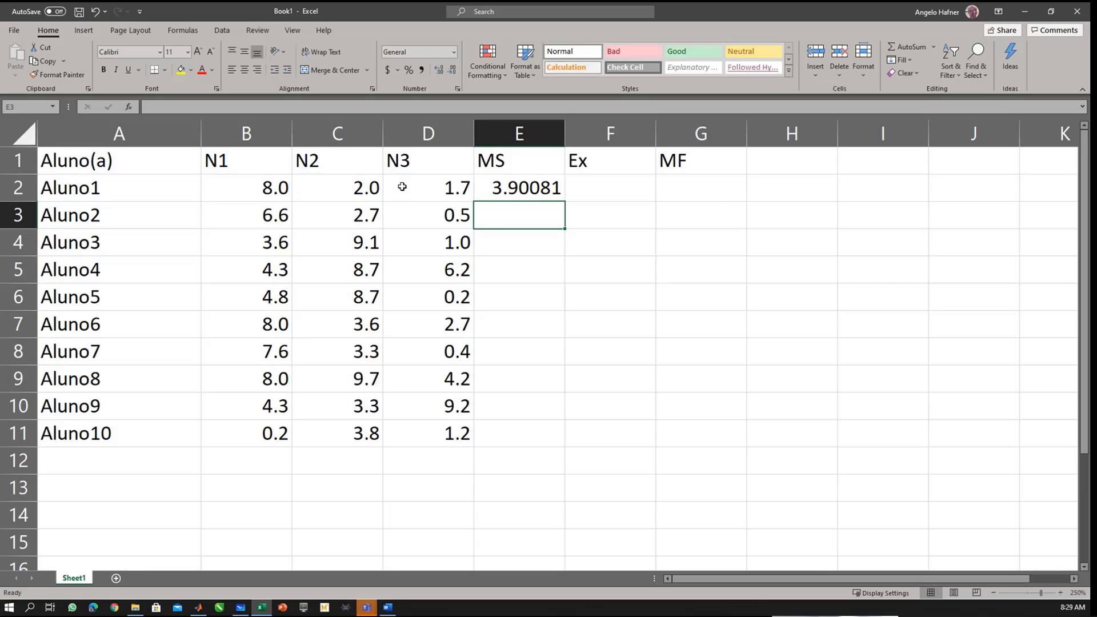
Step: Enter =AVERAGE(B2:D2) in F2 as a comparison with the MS result in E2
key("Up")
key("Right")
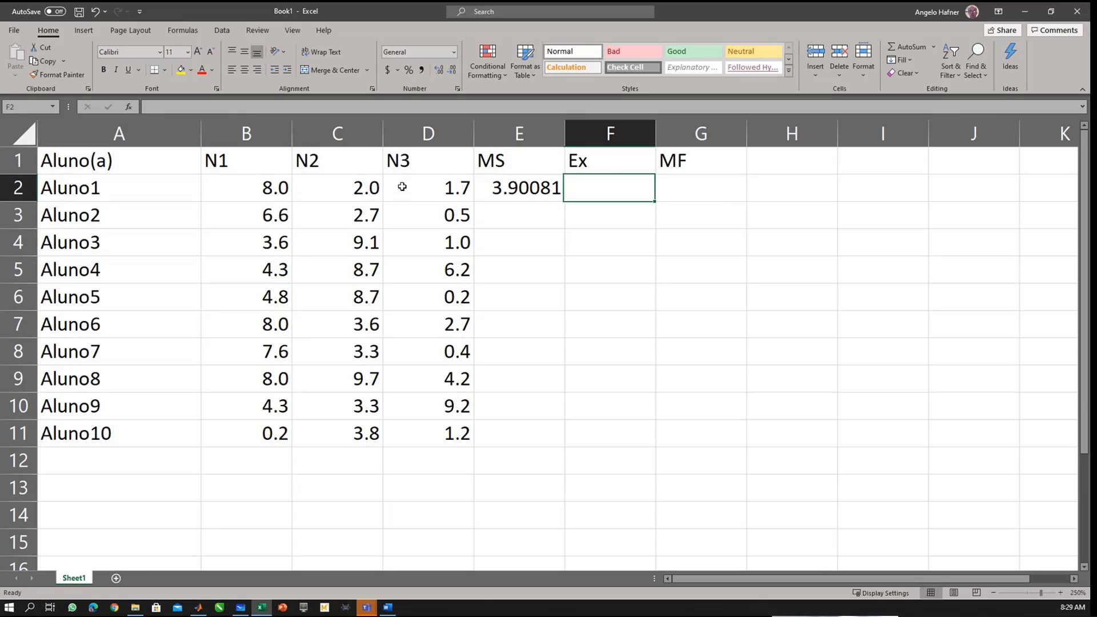
type("=")
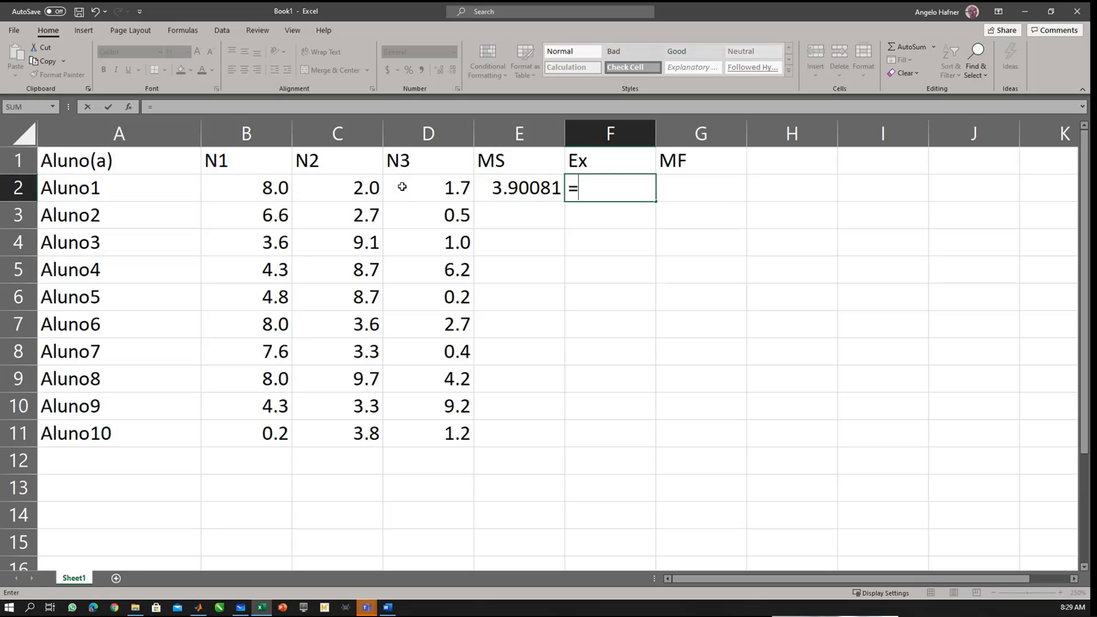
type("aver")
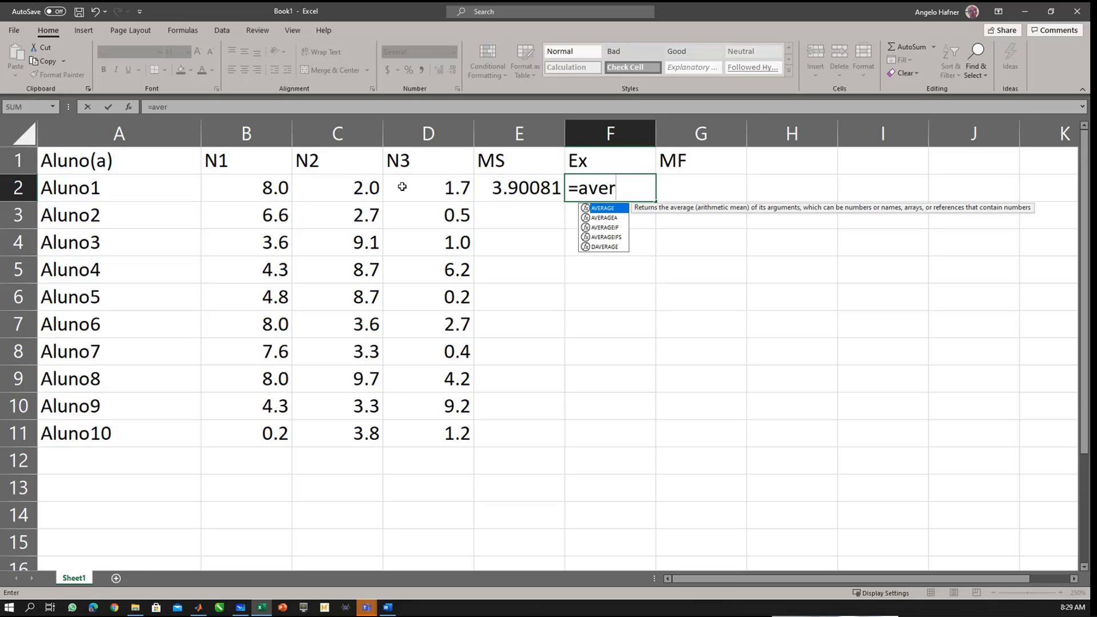
key("Tab")
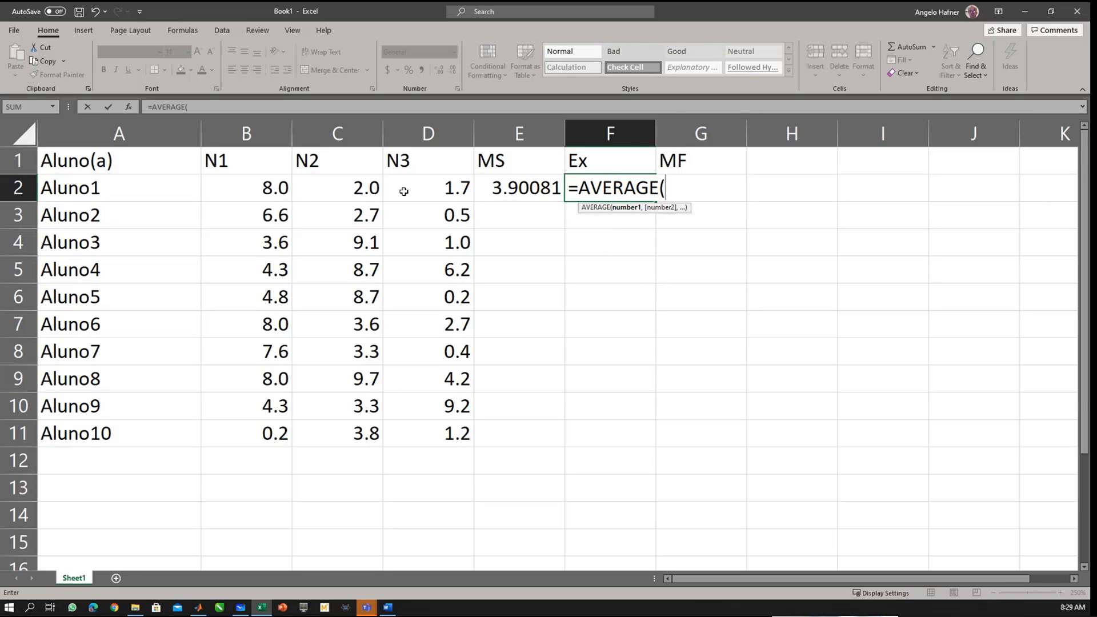
left_click_drag(285, 188, 419, 184)
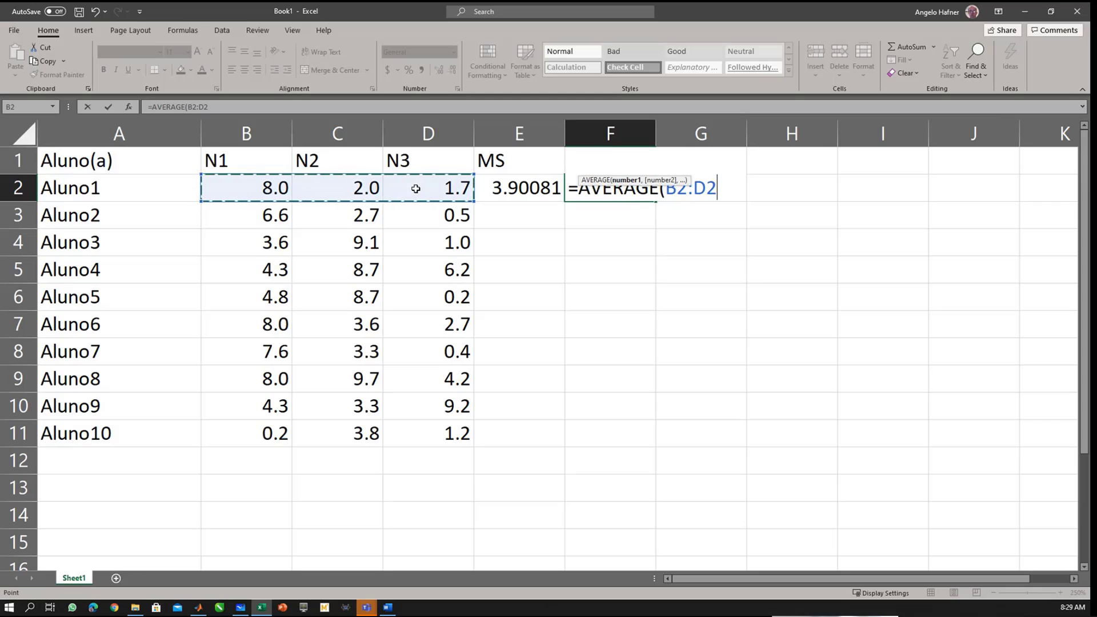
key("Return")
Step: Increase the displayed precision of F2 to four decimals for comparison with E2 and clear the cell's content
left_click(621, 196)
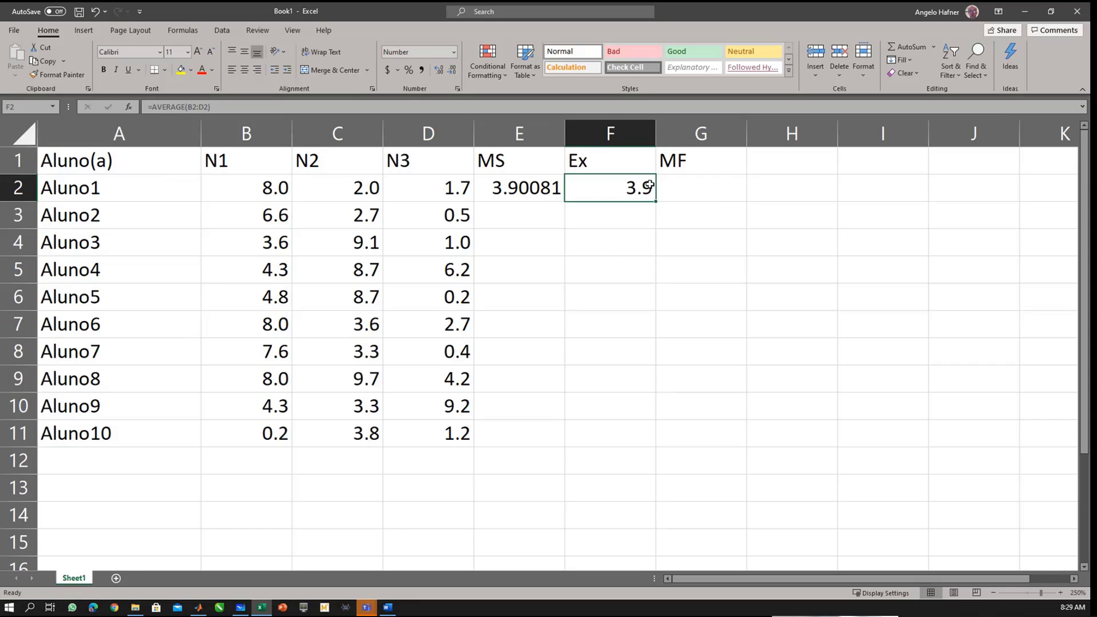
left_click(442, 74)
left_click(442, 74)
left_click(442, 75)
left_click(618, 274)
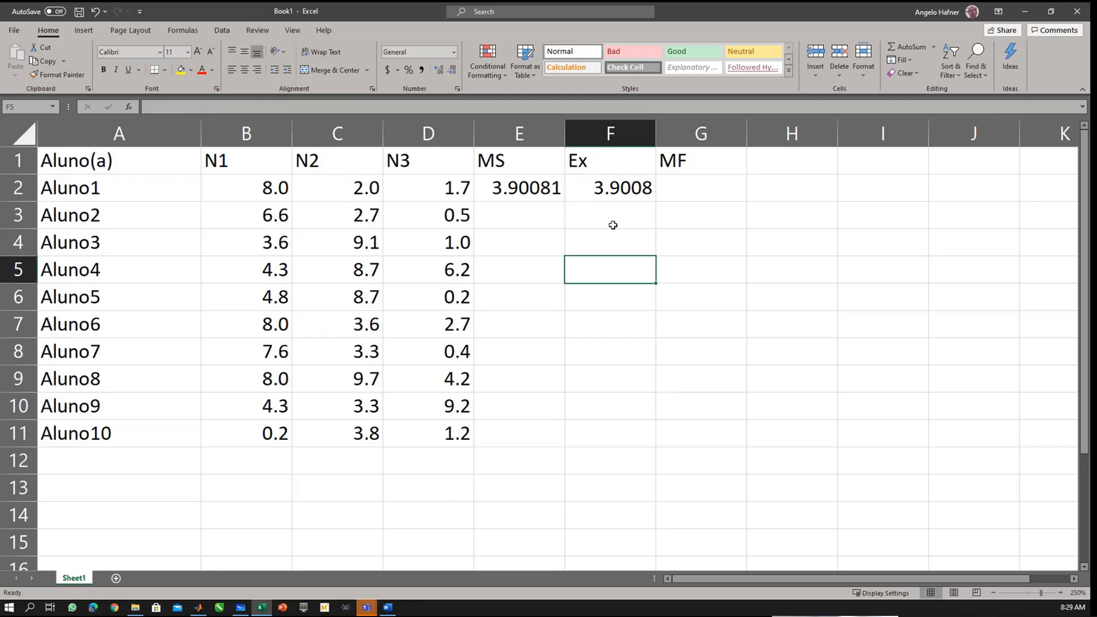
left_click(614, 187)
key("Delete")
Step: Fill the MS formula from E2 down to E11 for all ten students
left_click(542, 186)
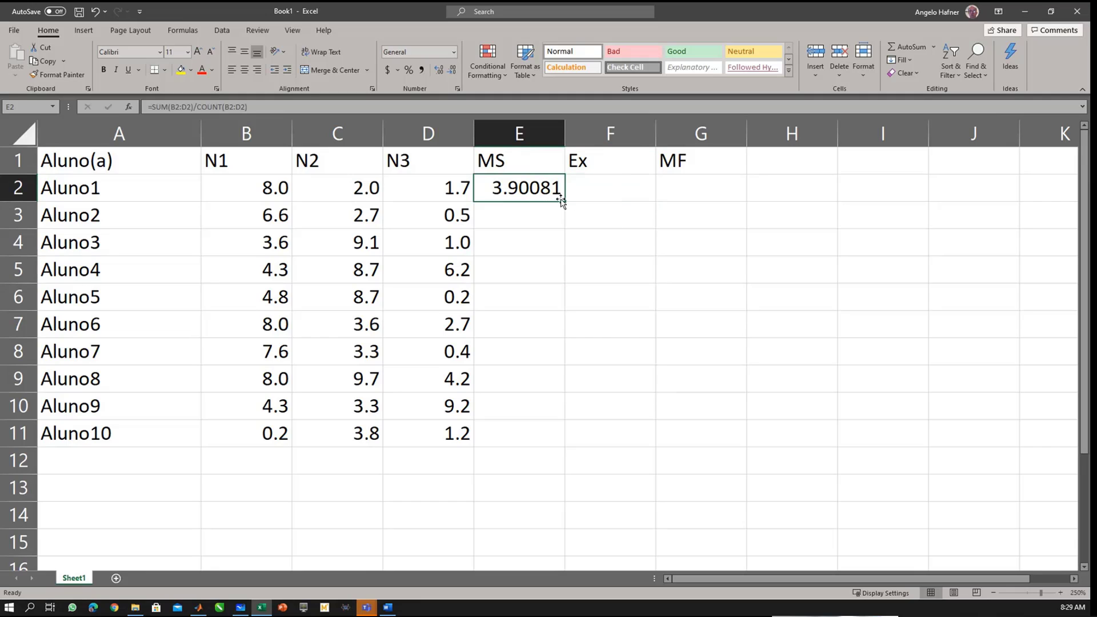
double_click(564, 201)
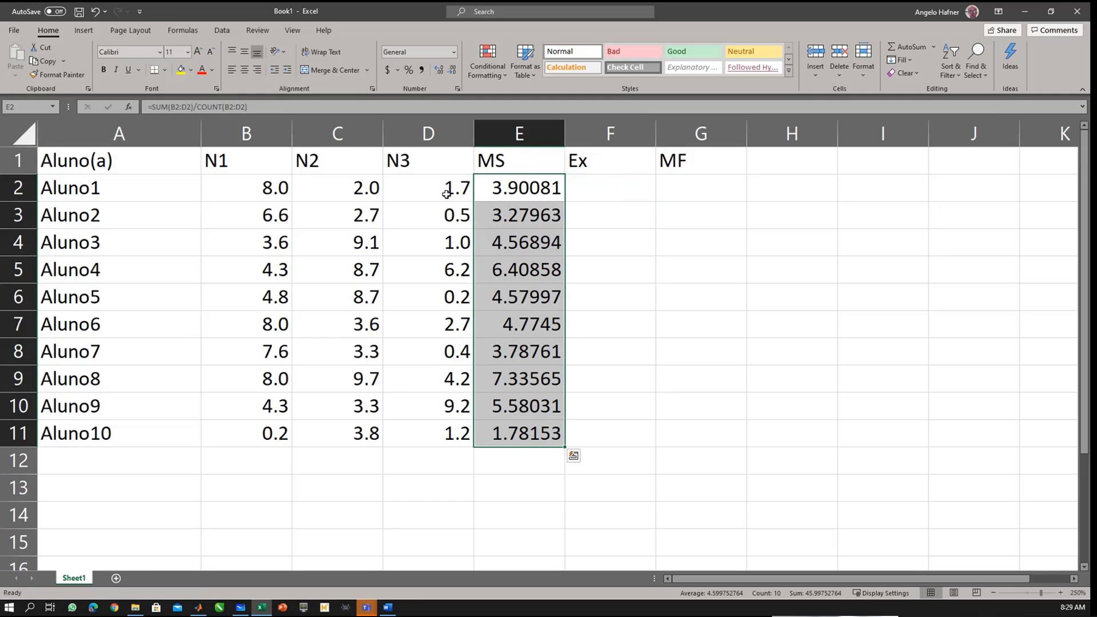
Step: Copy the number format of N3 cell D2 onto the MS averages in E2:E11
left_click(407, 190)
left_click(54, 74)
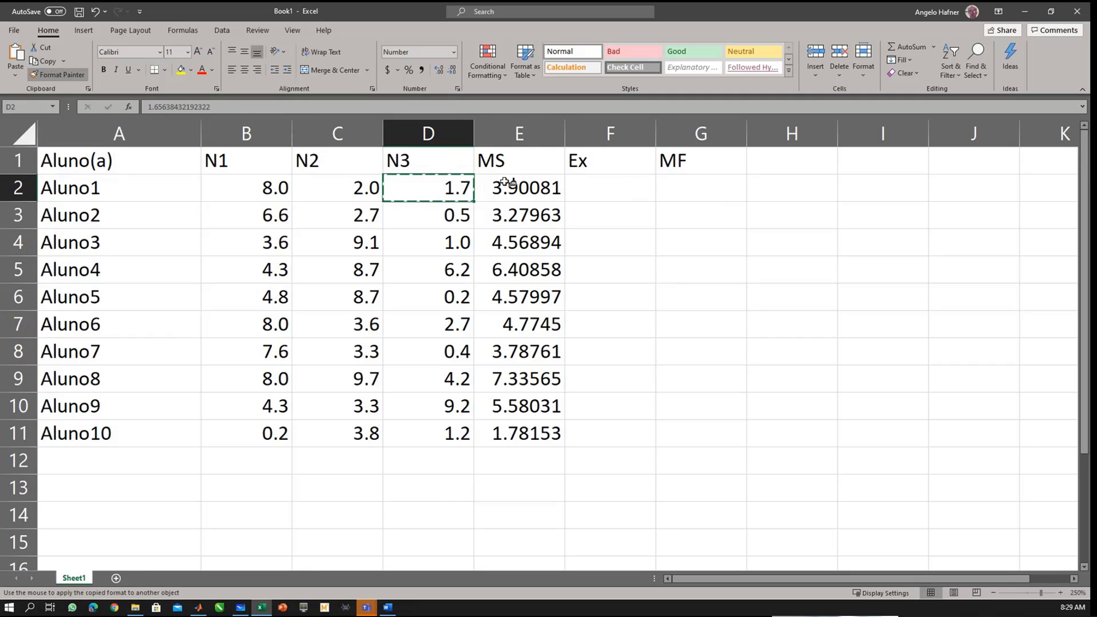
left_click_drag(503, 182, 517, 436)
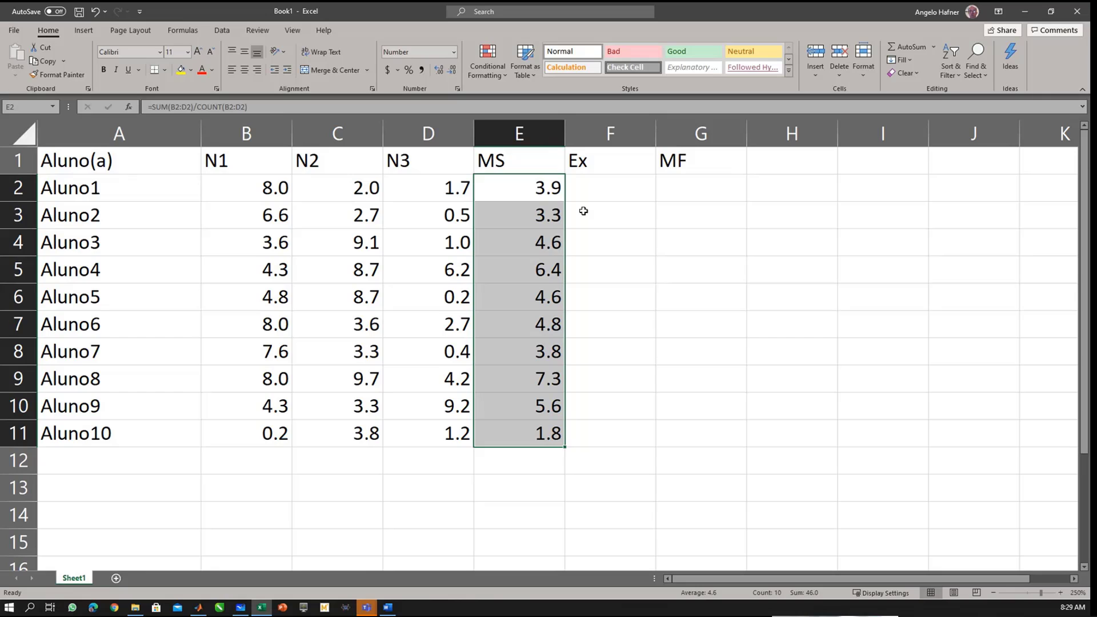
Step: Start an IF formula in F2 that tests whether the MS average in E2 is less than 7
left_click(586, 193)
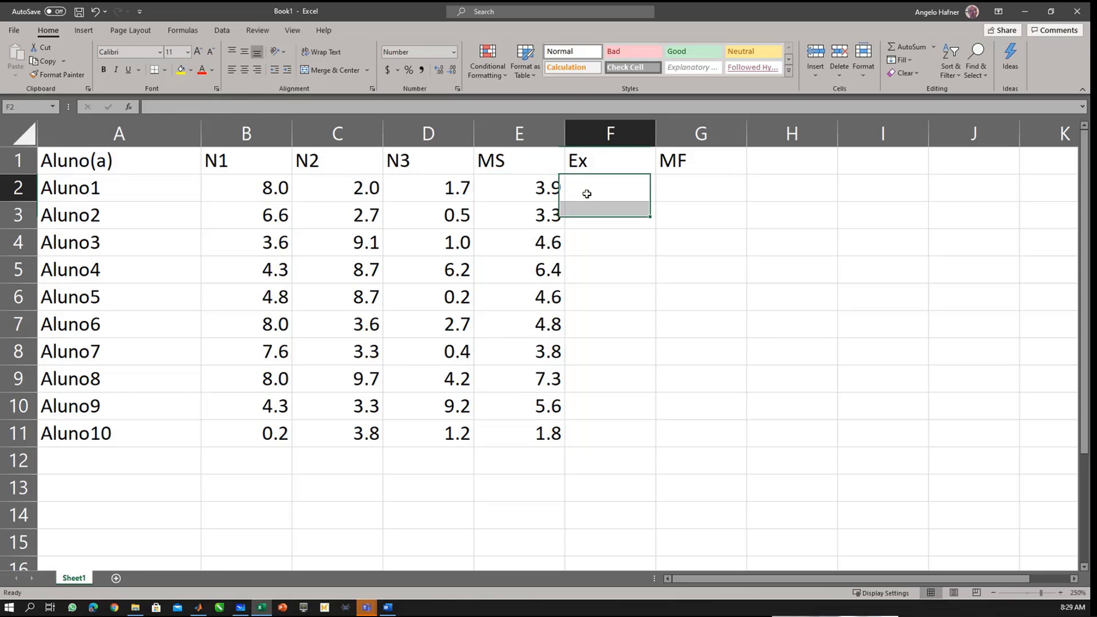
type("=")
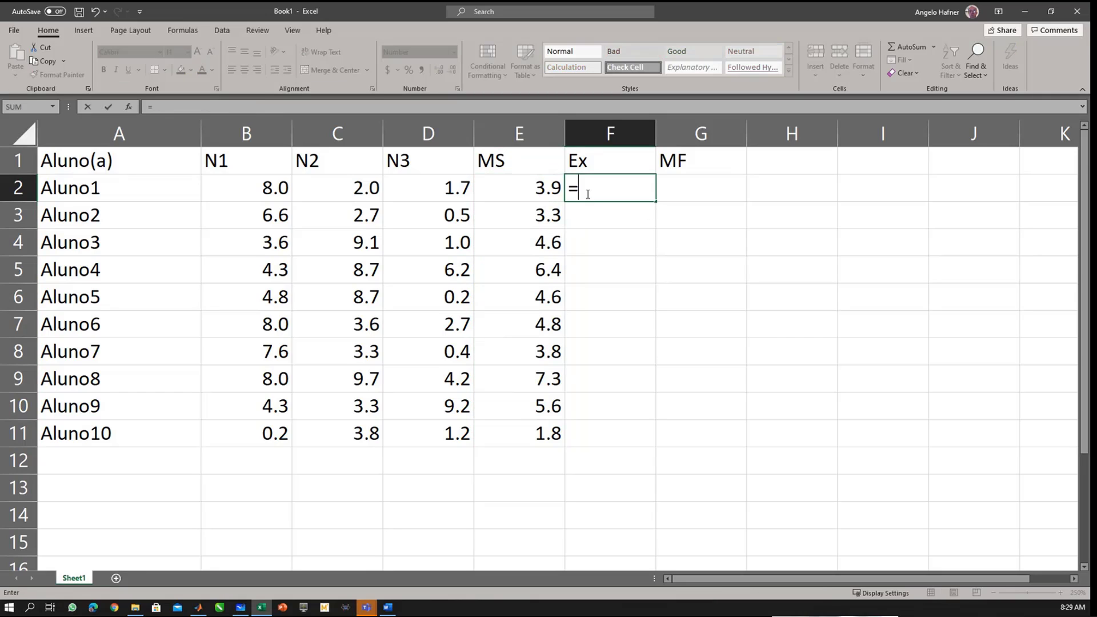
type("if(")
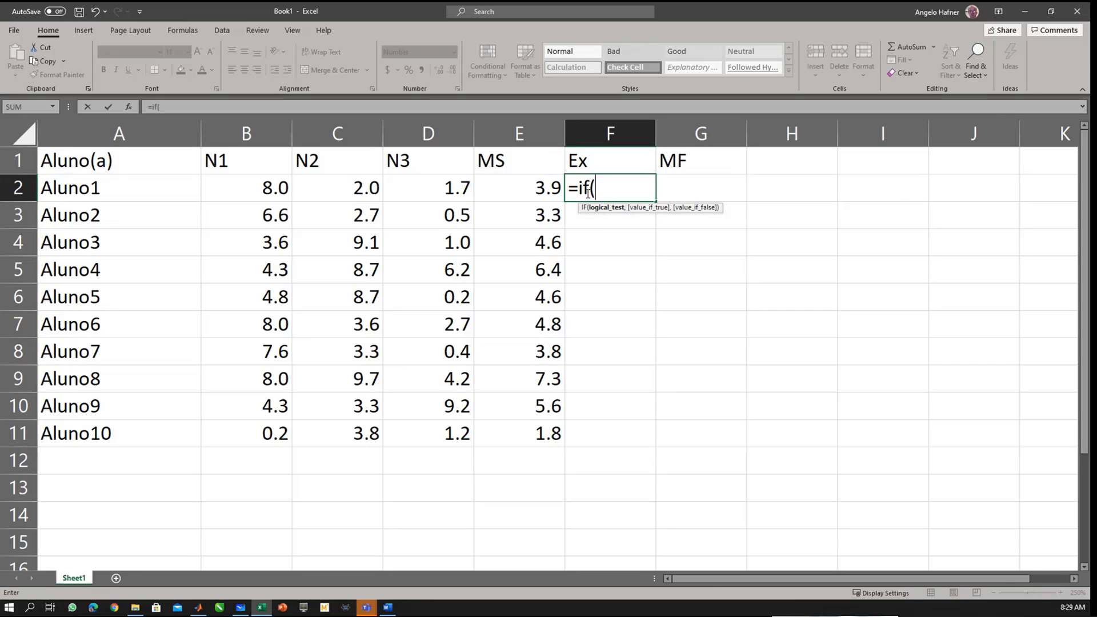
key("Left")
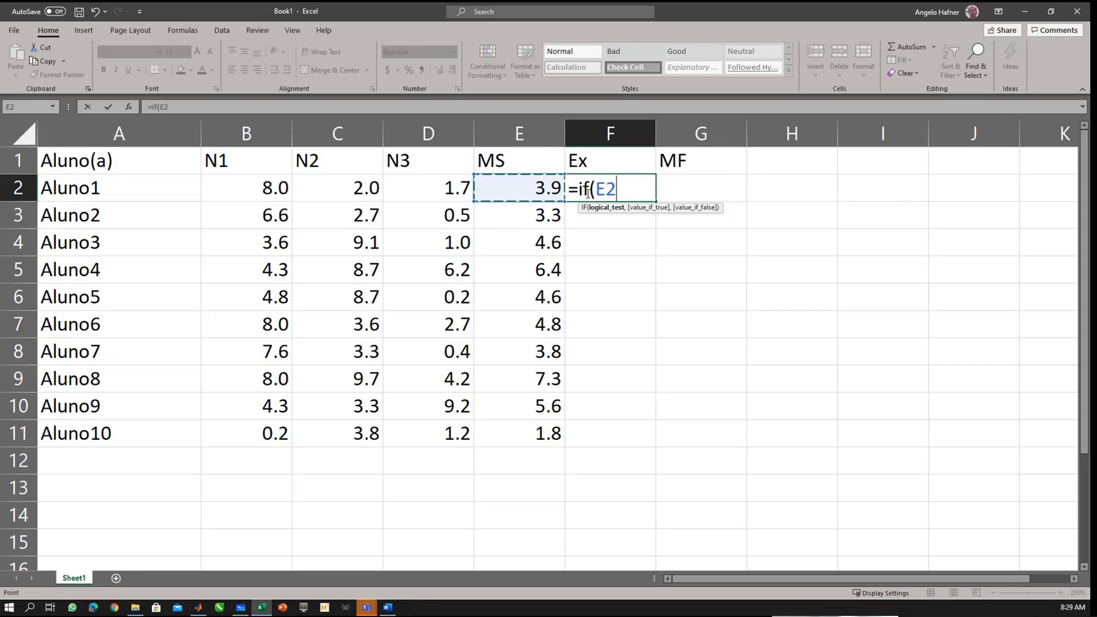
type("<")
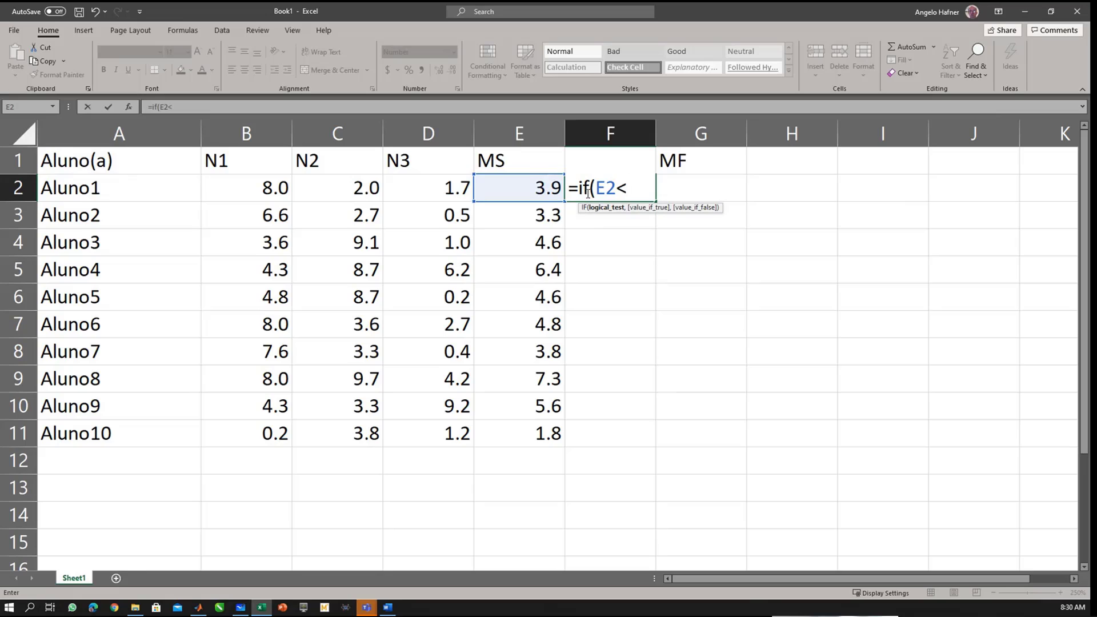
type("7,ë")
key("BackSpace")
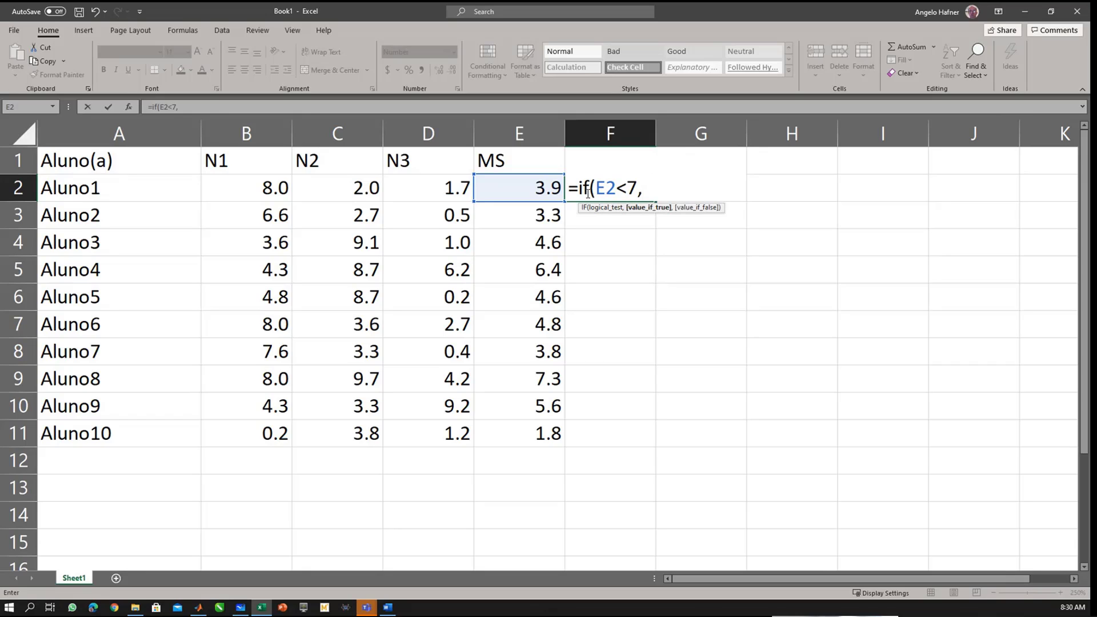
Step: Set the IF formula's true result to "exame ou RD" and enter the formula without a false result
type("\"exame\"")
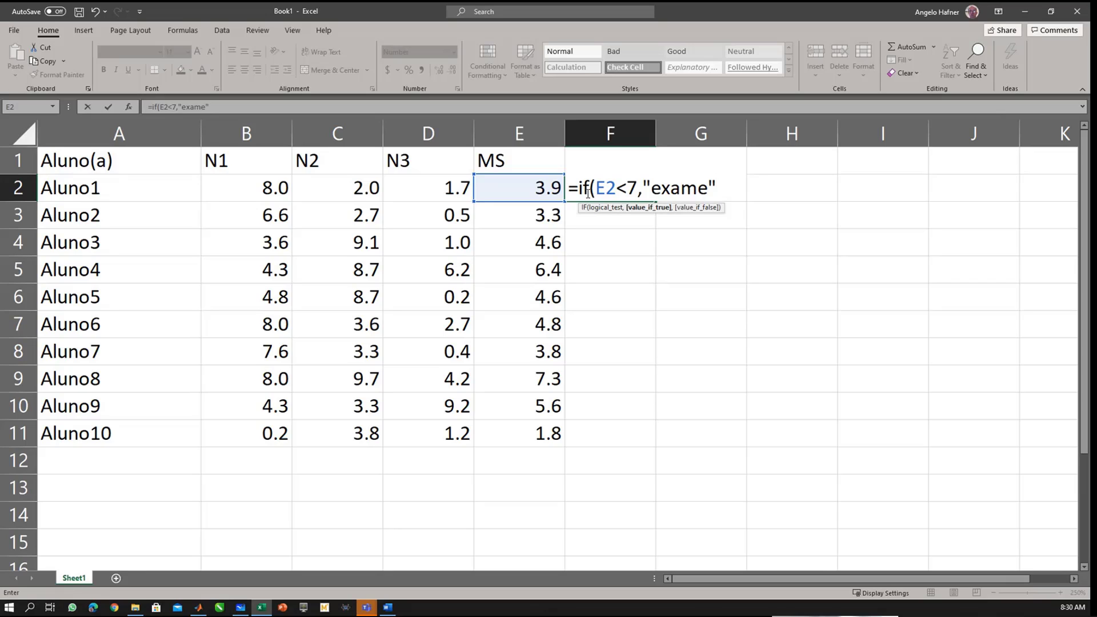
type(",")
key("BackSpace")
key("BackSpace")
type("ou RD")
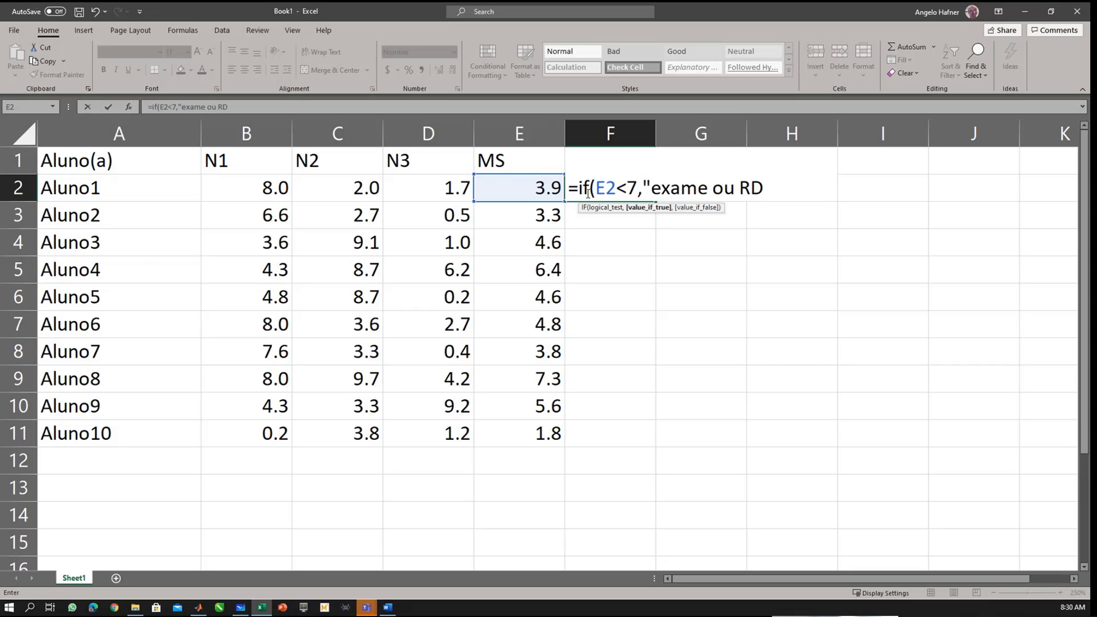
type("\"")
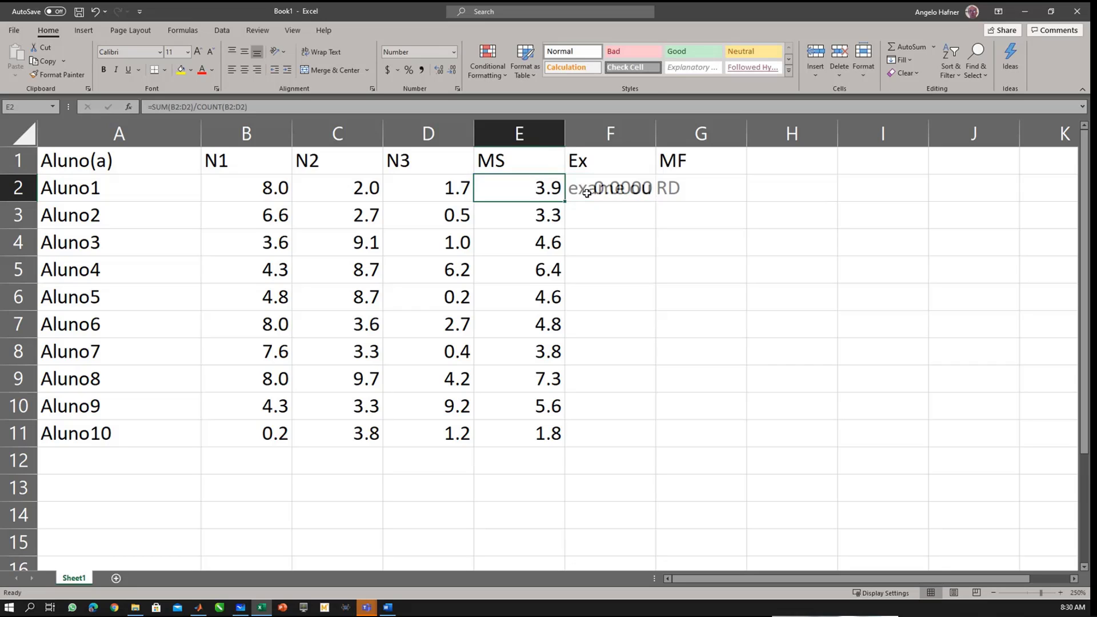
key("Right")
key("Right")
key("F2")
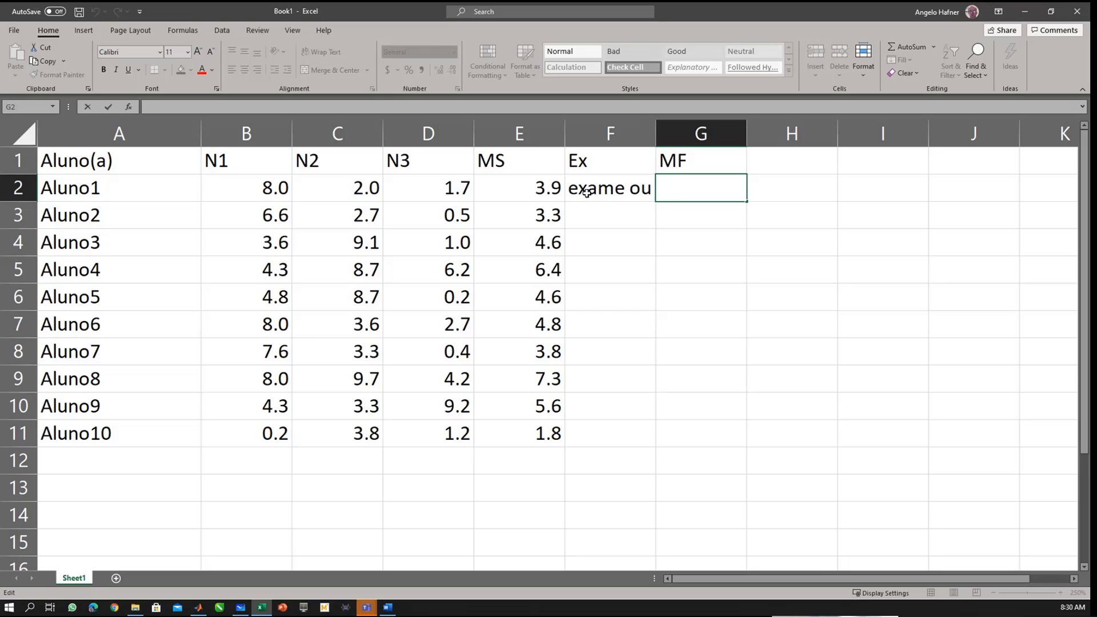
Step: Reopen the F2 formula and shorten the wording of its true result to EX | RD
left_click(586, 193)
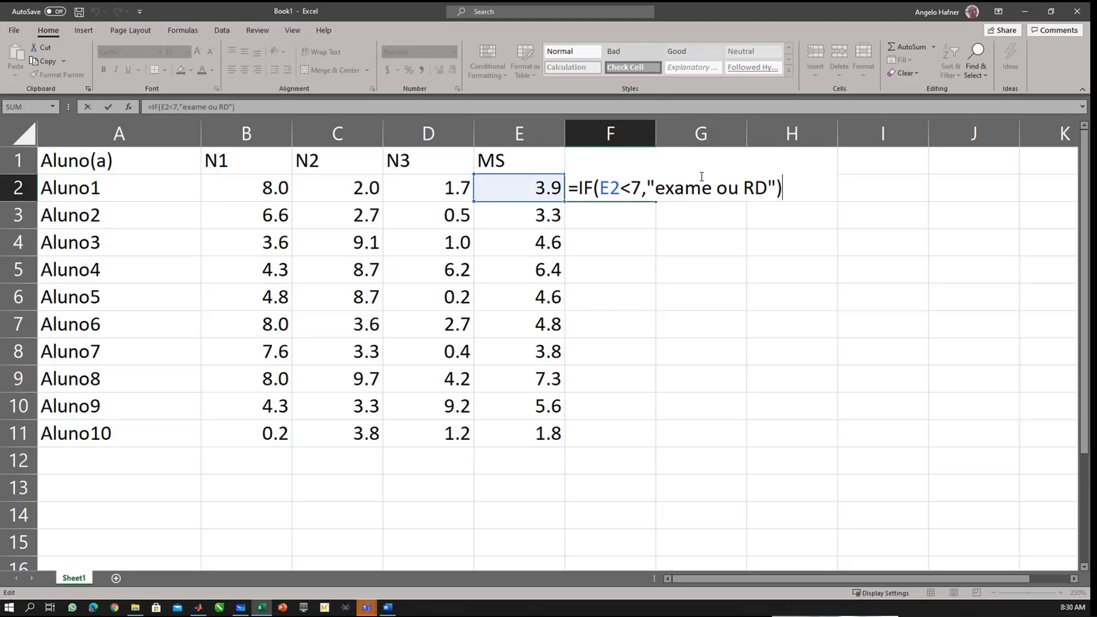
double_click(676, 189)
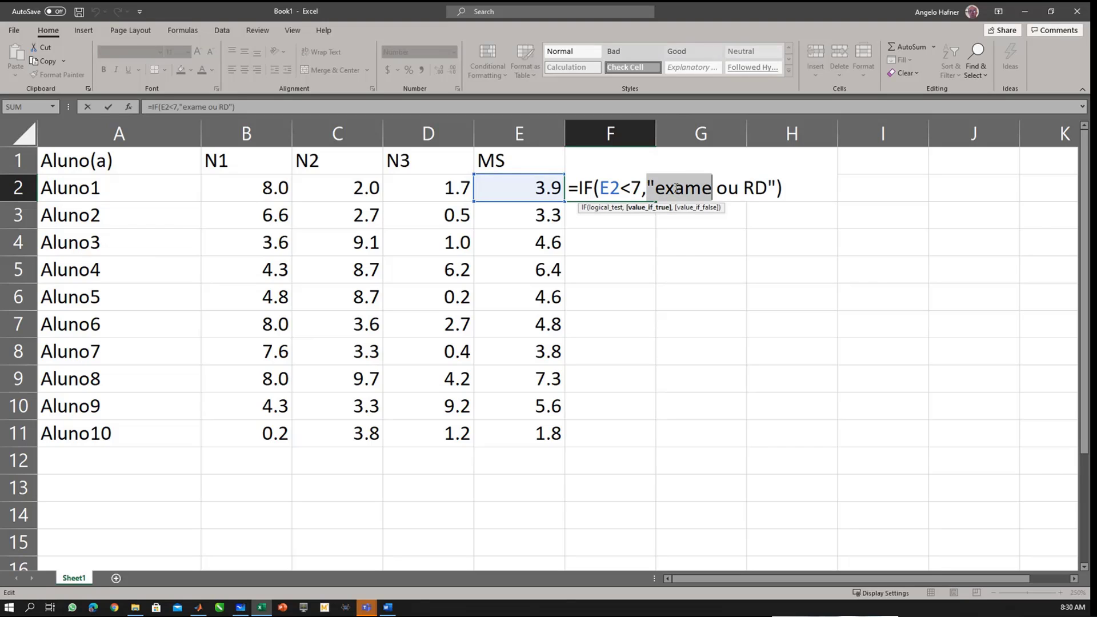
type("EX")
left_click(694, 189)
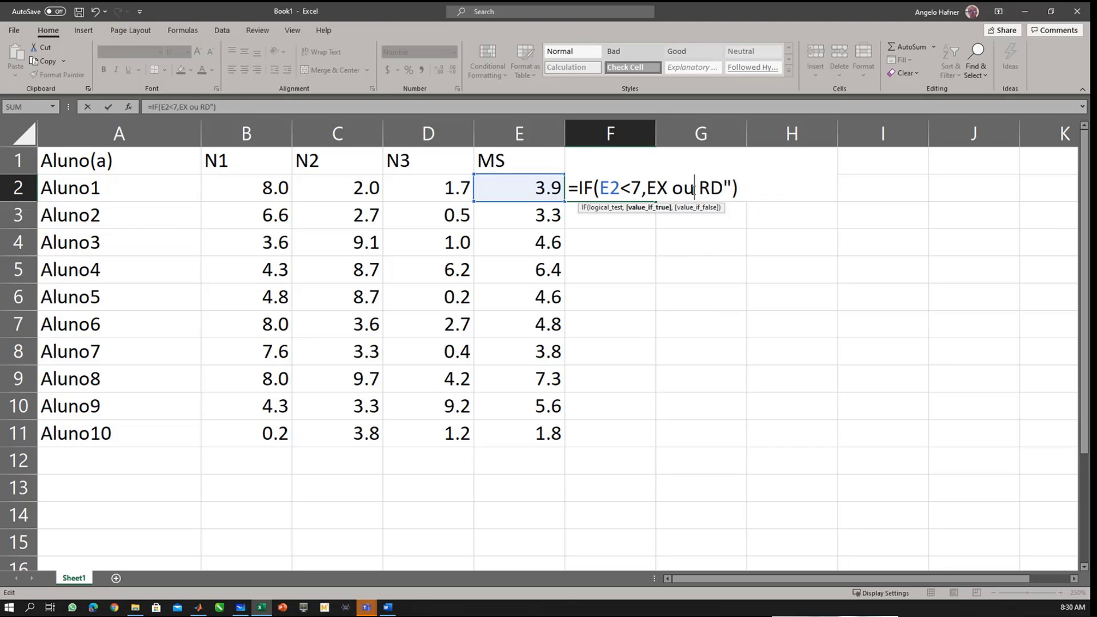
key("BackSpace")
key("BackSpace")
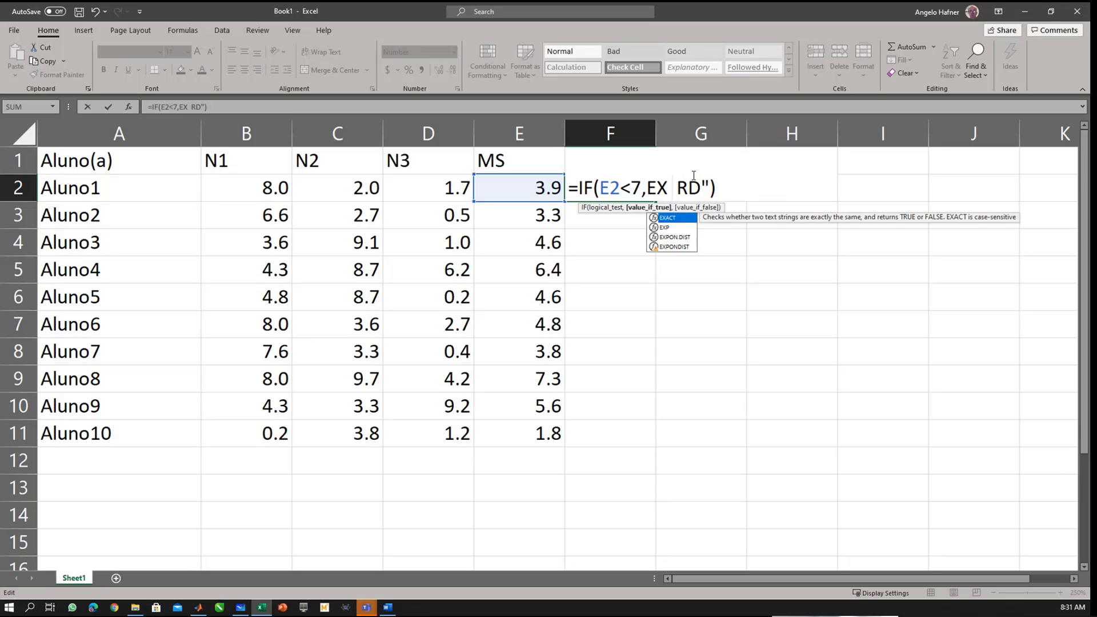
type("|")
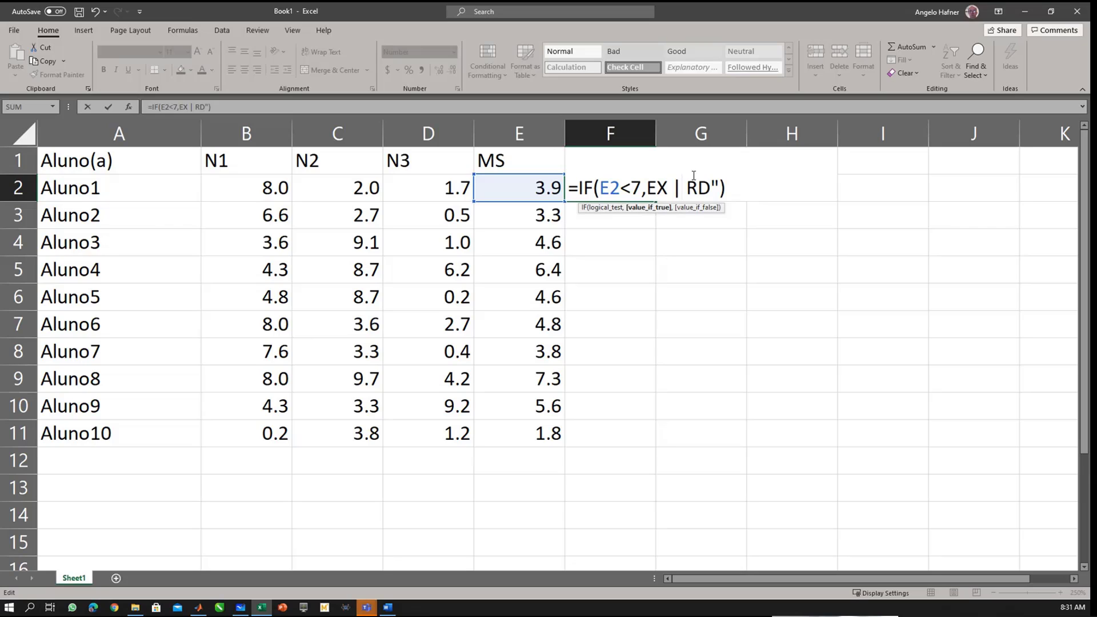
Step: Add "passou" as the false result of the IF formula in F2 and try to enter it
key("Right")
key("Right")
key("Right")
type(",\"passou")
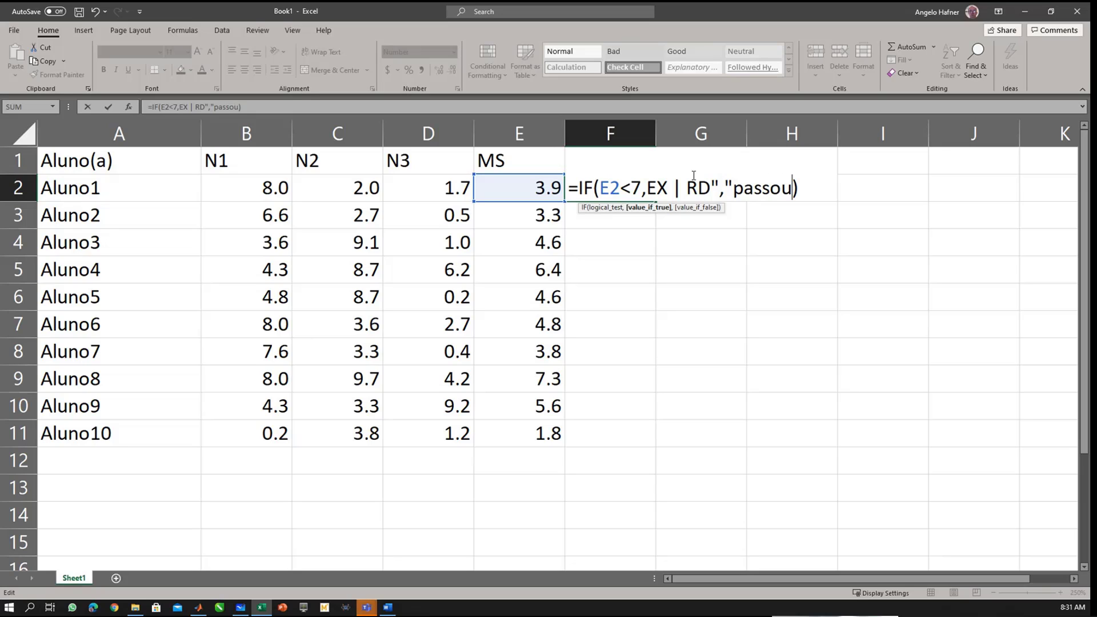
type("\"")
key("Return")
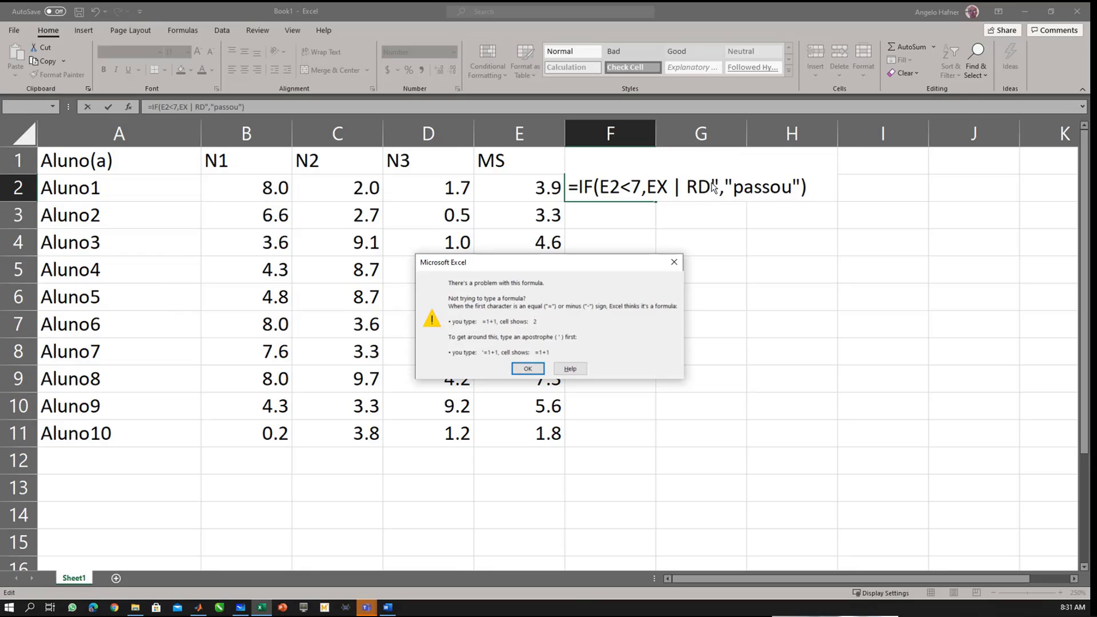
Step: Insert the missing opening quotation mark before EX | RD and enter =IF(E2<7,"EX | RD","passou") in F2
left_click(527, 368)
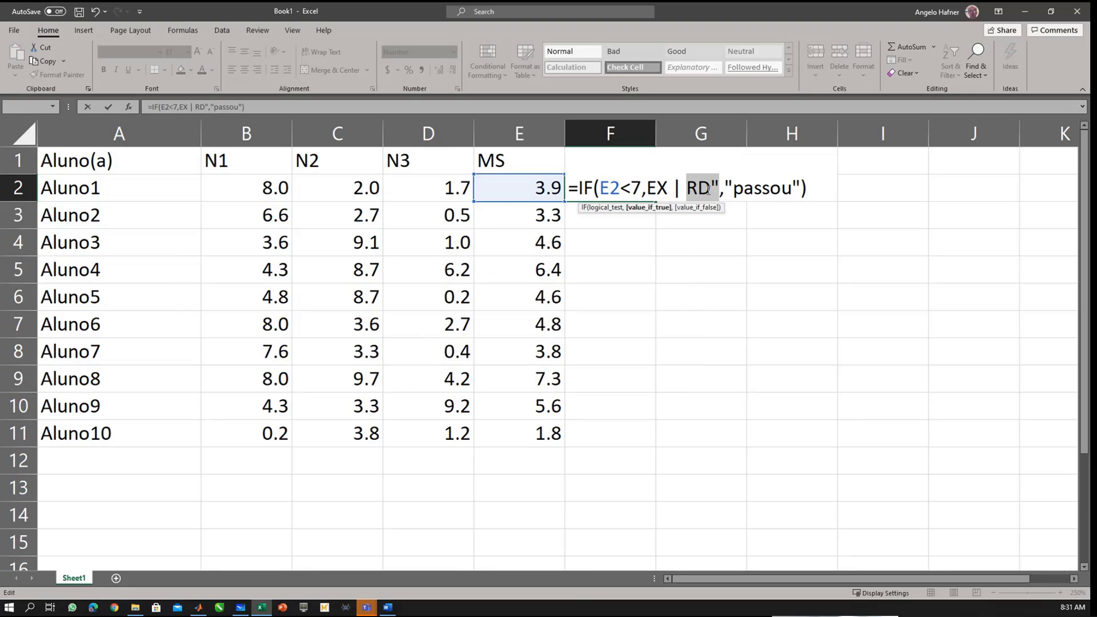
left_click(712, 188)
left_click_drag(712, 187, 717, 187)
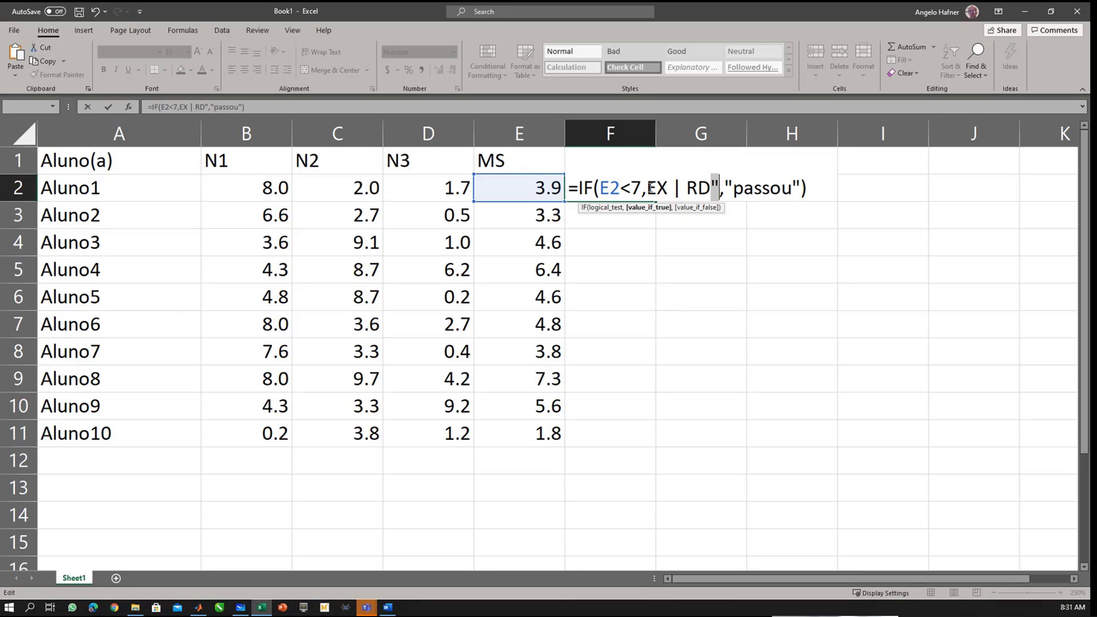
left_click(650, 187)
type("\"")
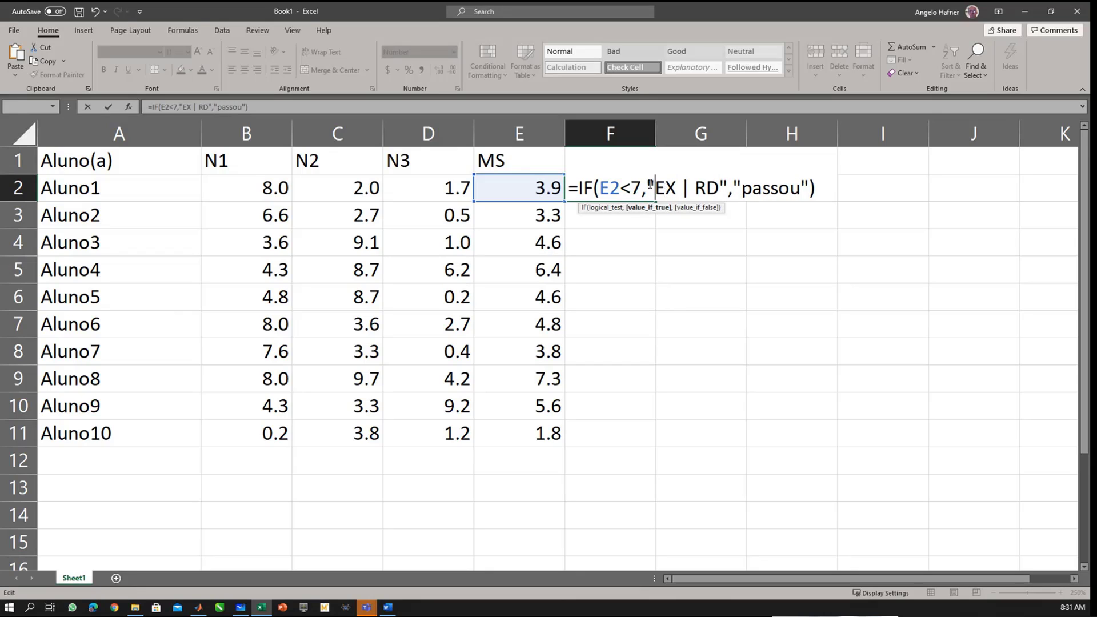
key("Return")
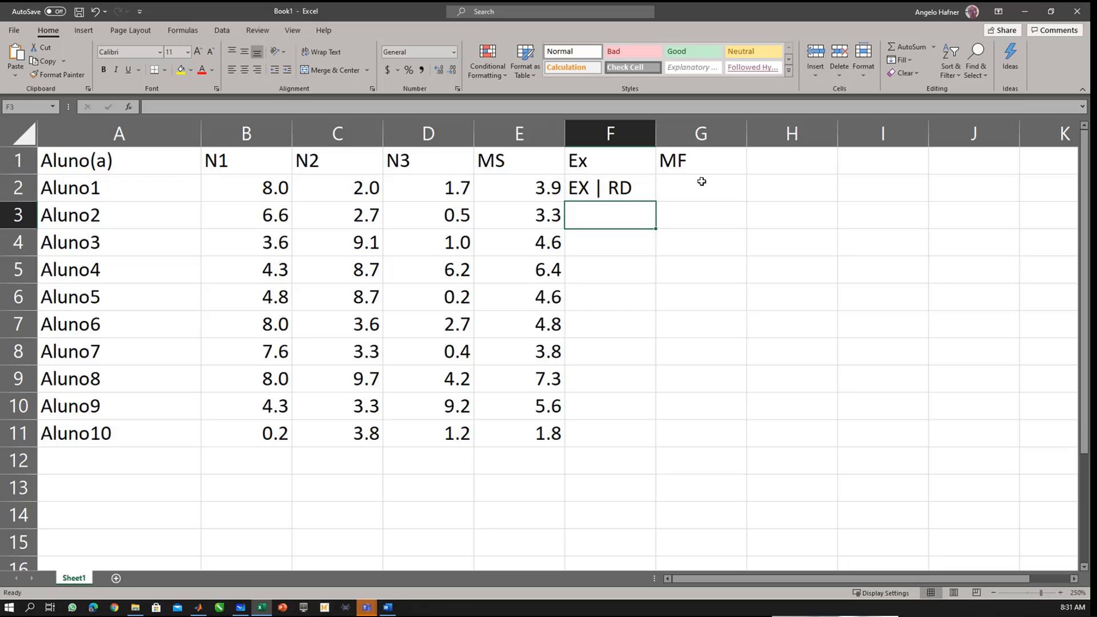
Step: Fill the Ex formula from F2 down to F11 and check the result for Aluno8
left_click(636, 188)
double_click(656, 201)
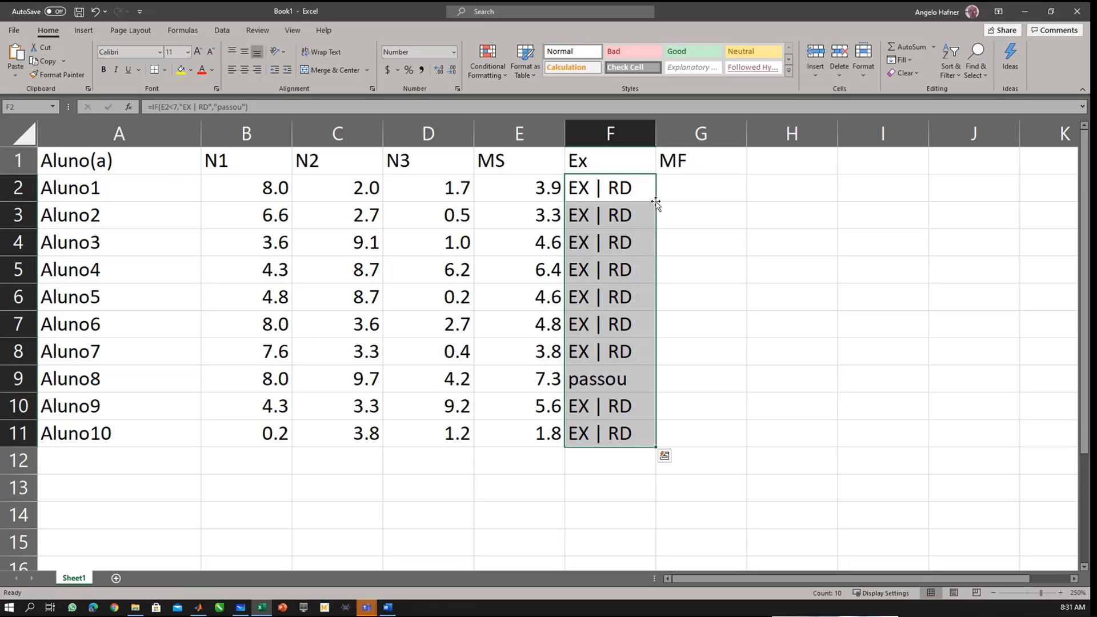
left_click(597, 380)
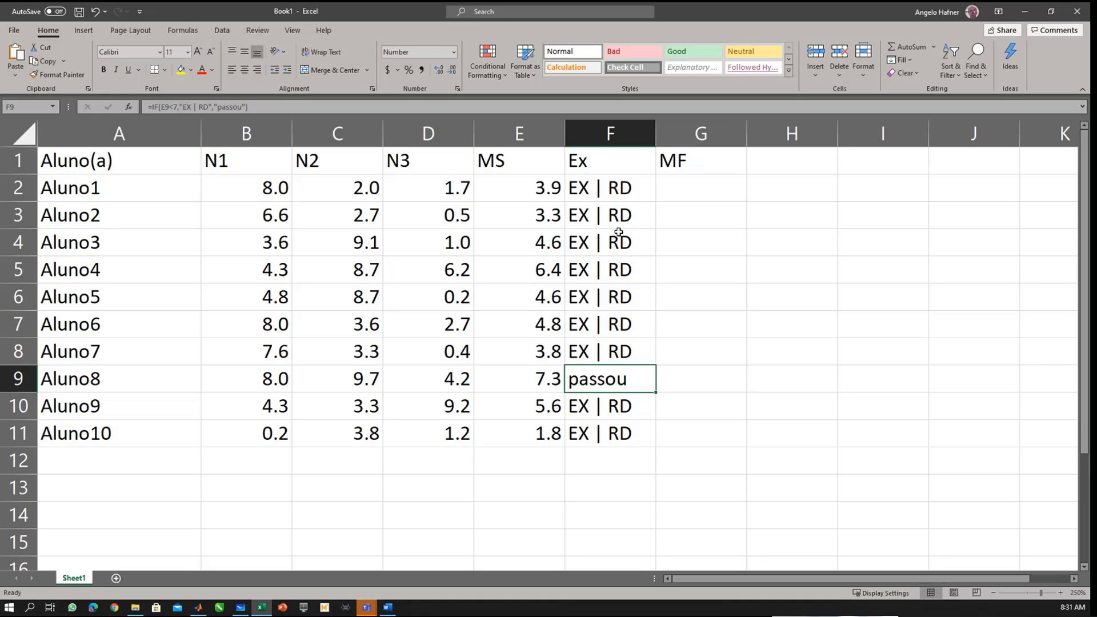
Step: Replace "EX | RD" in the F2 formula with the start of a nested condition, se(E2<2, before "passou"
left_click(613, 189)
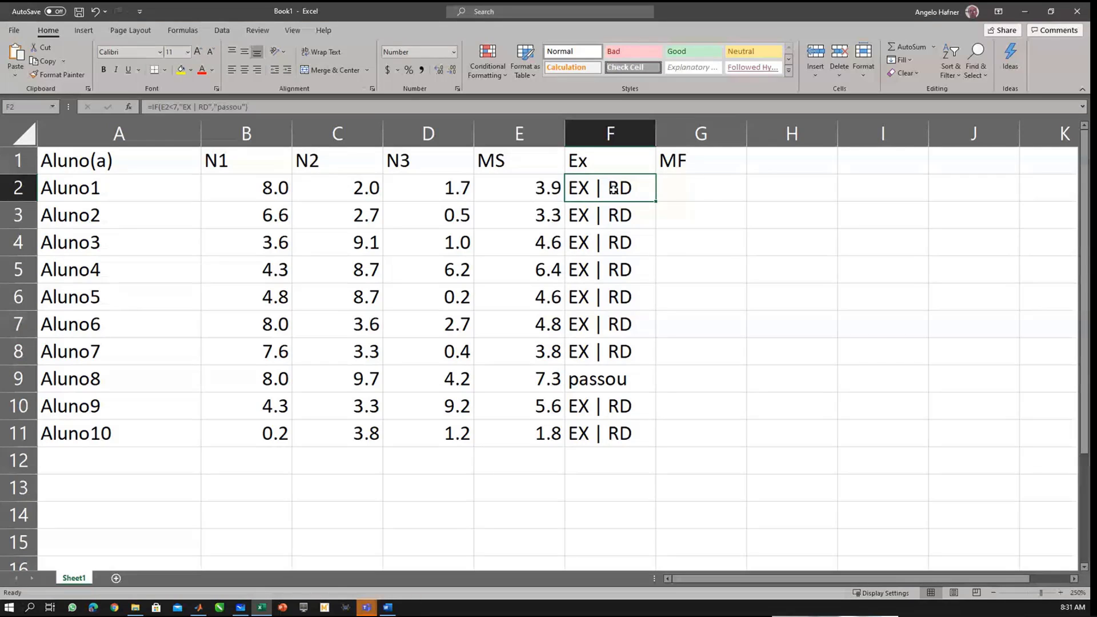
double_click(613, 189)
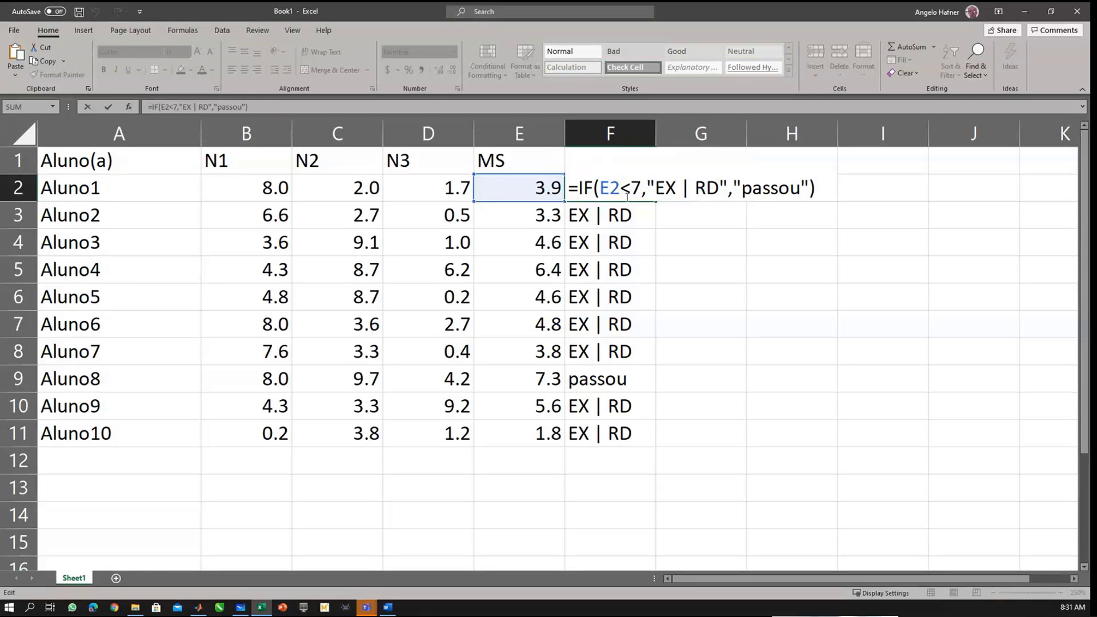
left_click_drag(648, 188, 724, 189)
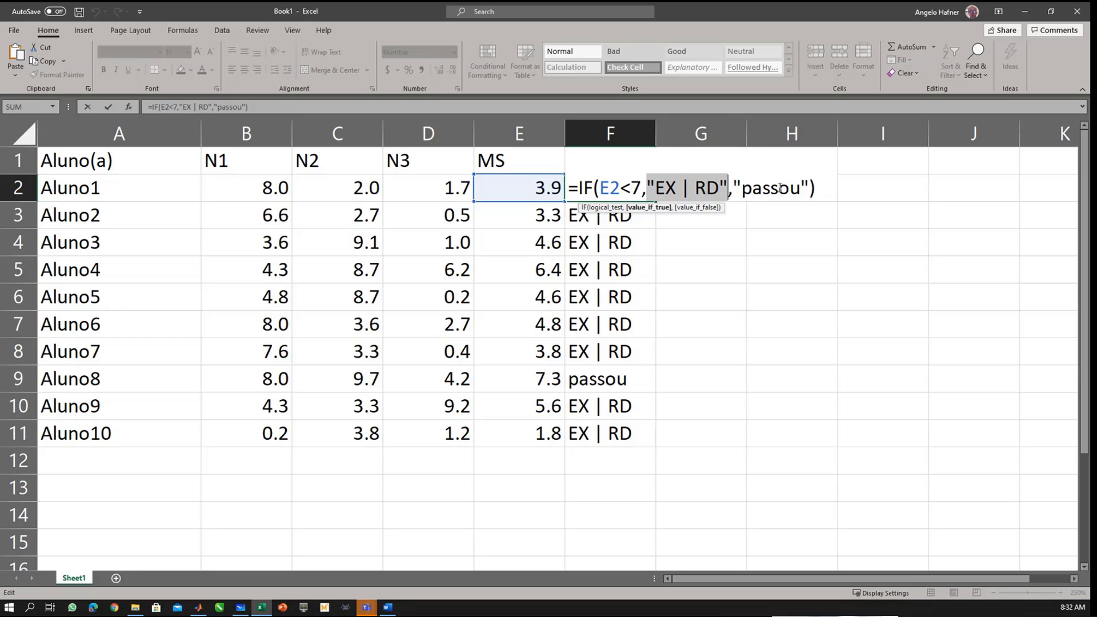
type("se")
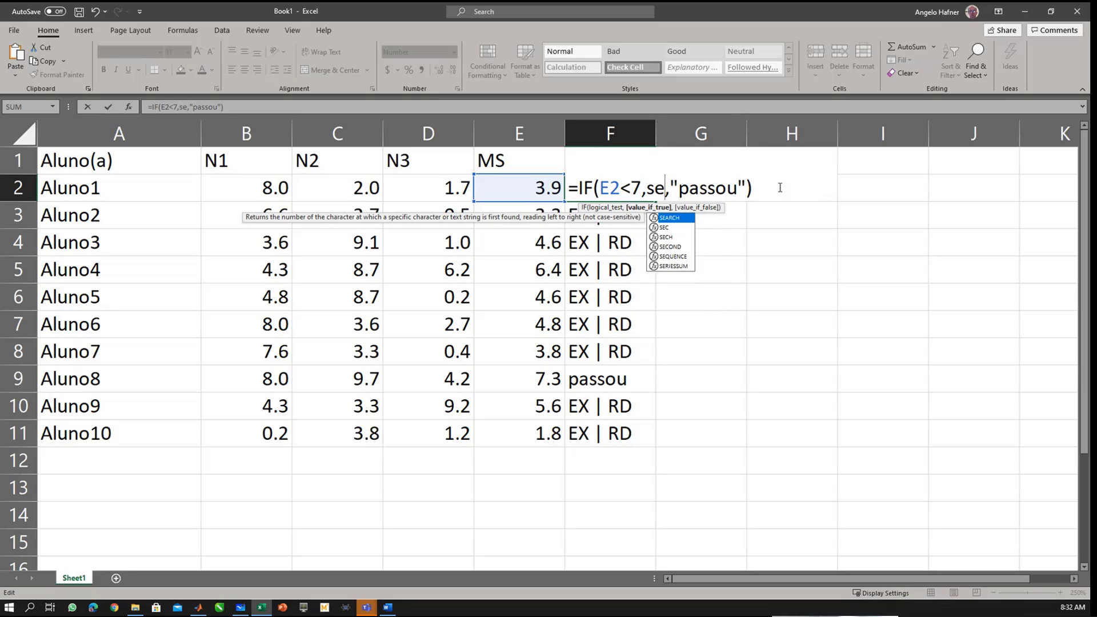
type("(")
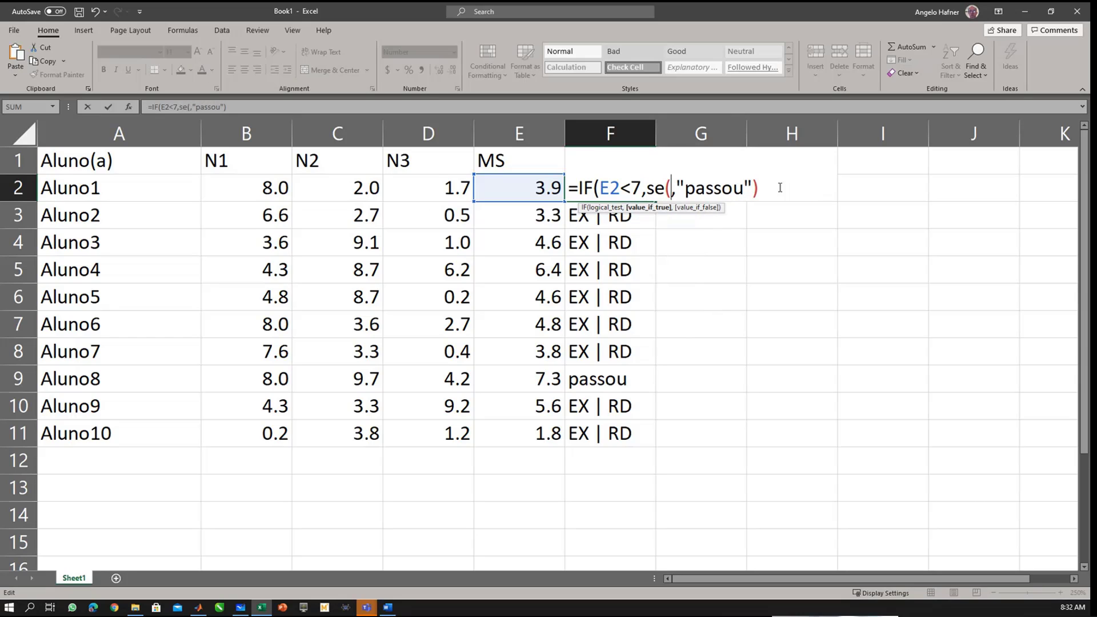
left_click(521, 187)
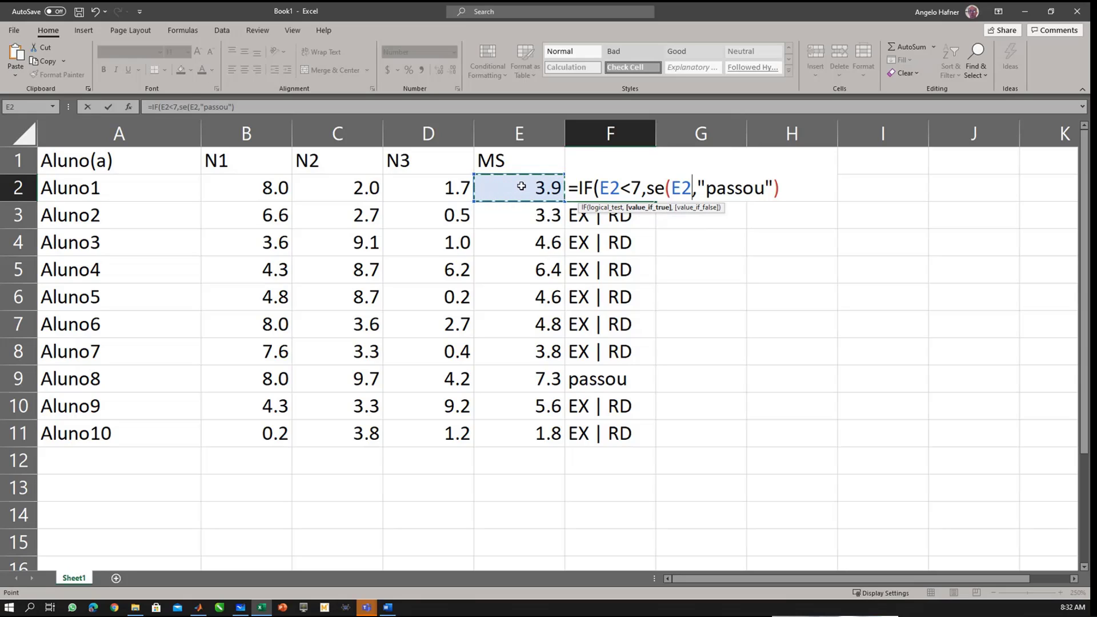
type("<2")
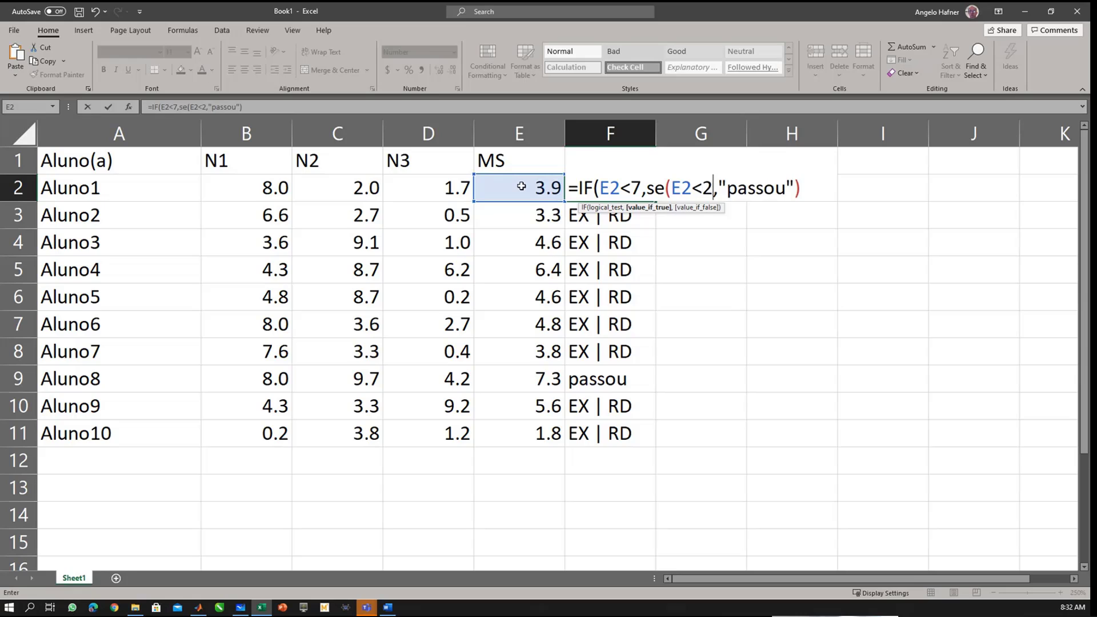
type(",")
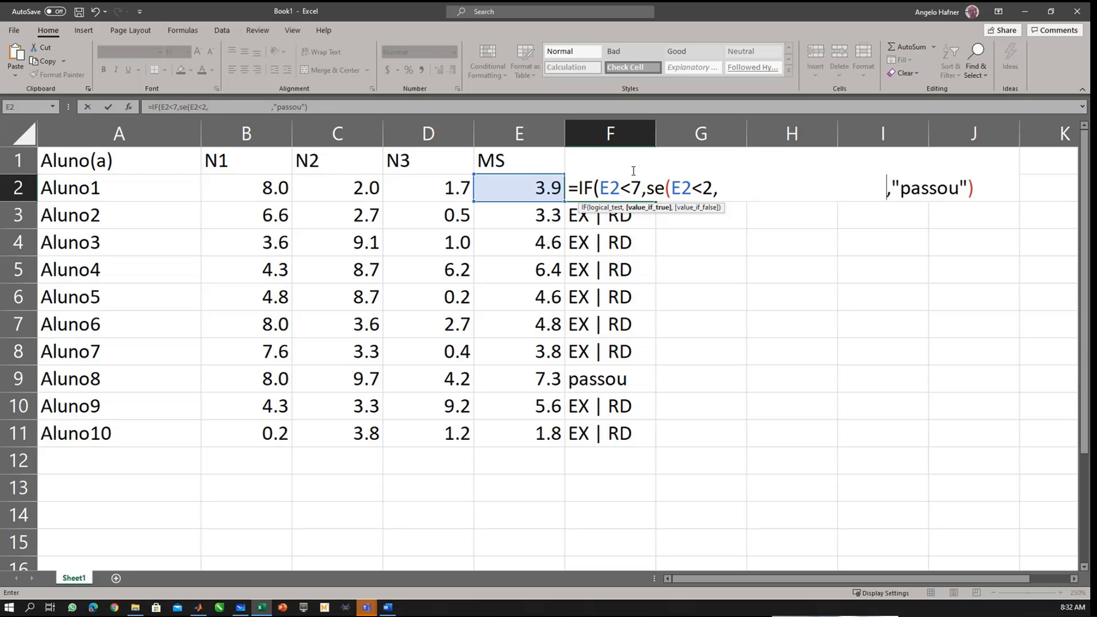
Step: Complete the nested condition in the F2 formula with "RD" as the true result and "Ex" as the false result, closing its parenthesis
left_click(618, 188)
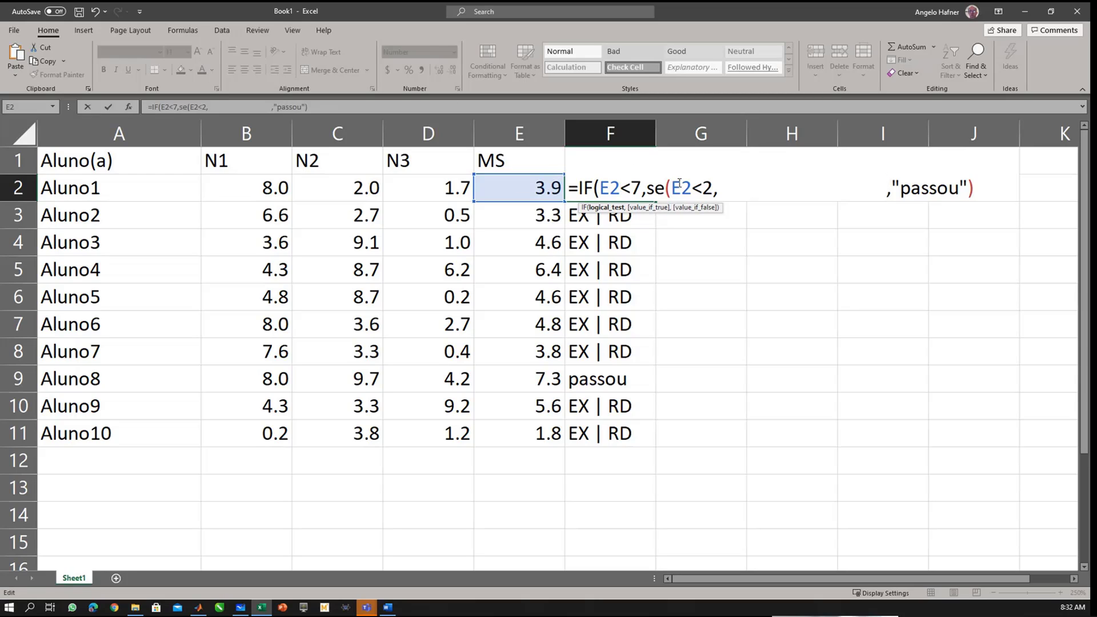
left_click(698, 187)
left_click(722, 186)
type("\"")
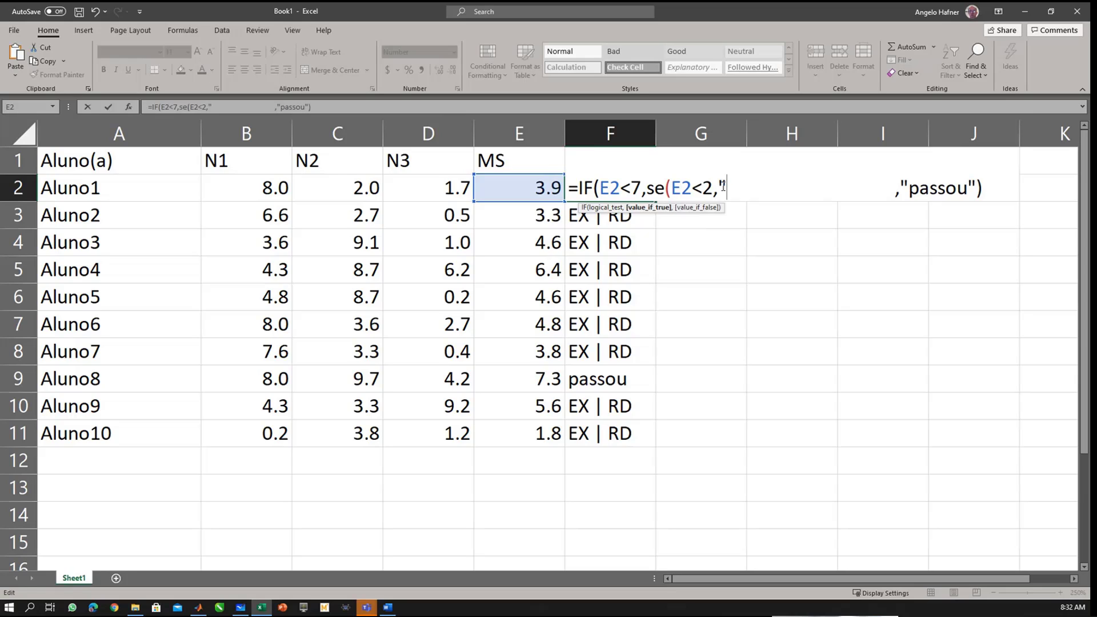
type("RD\"")
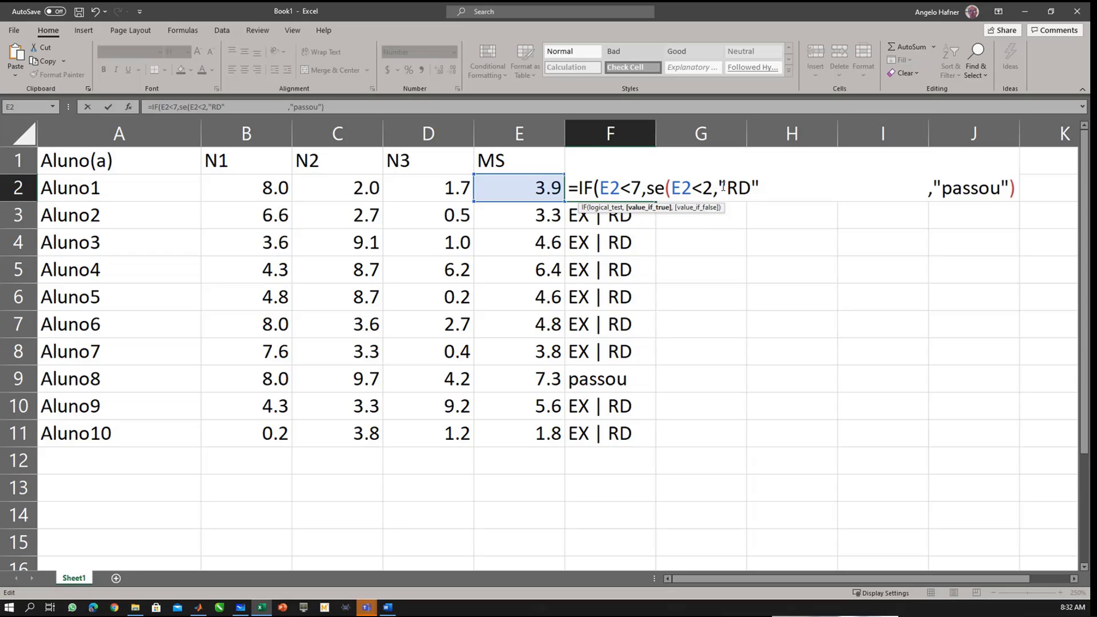
type(",")
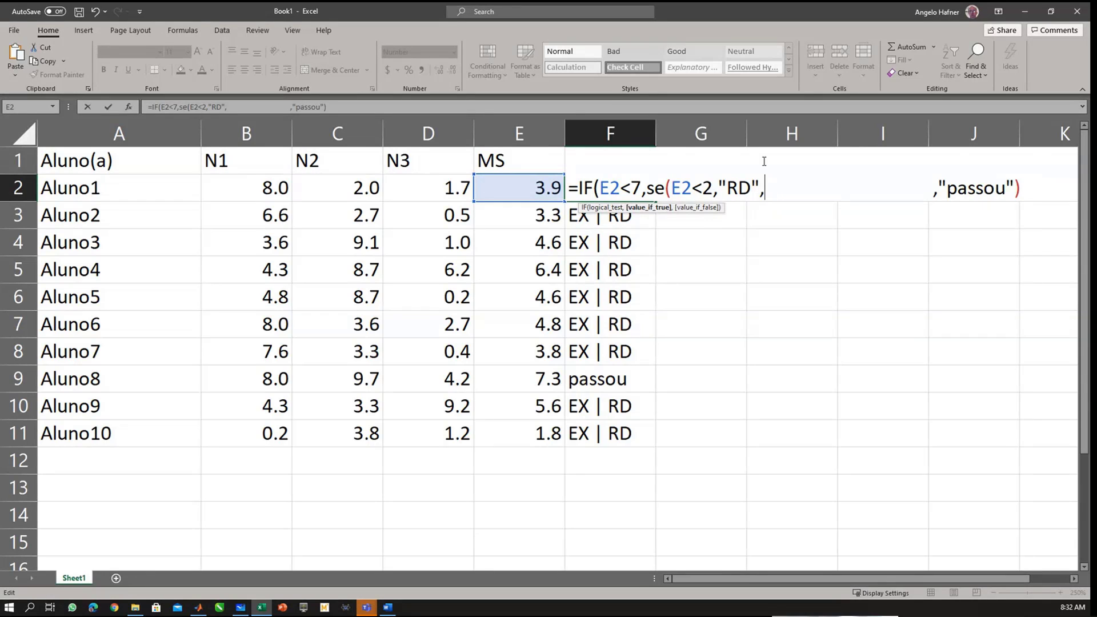
type("\"E")
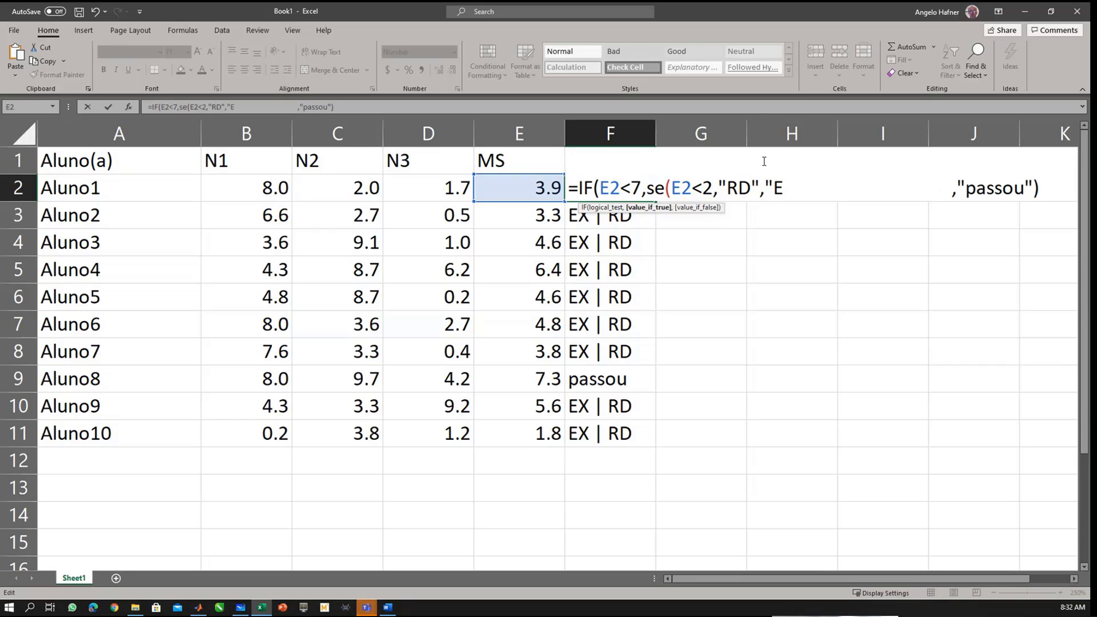
type("x")
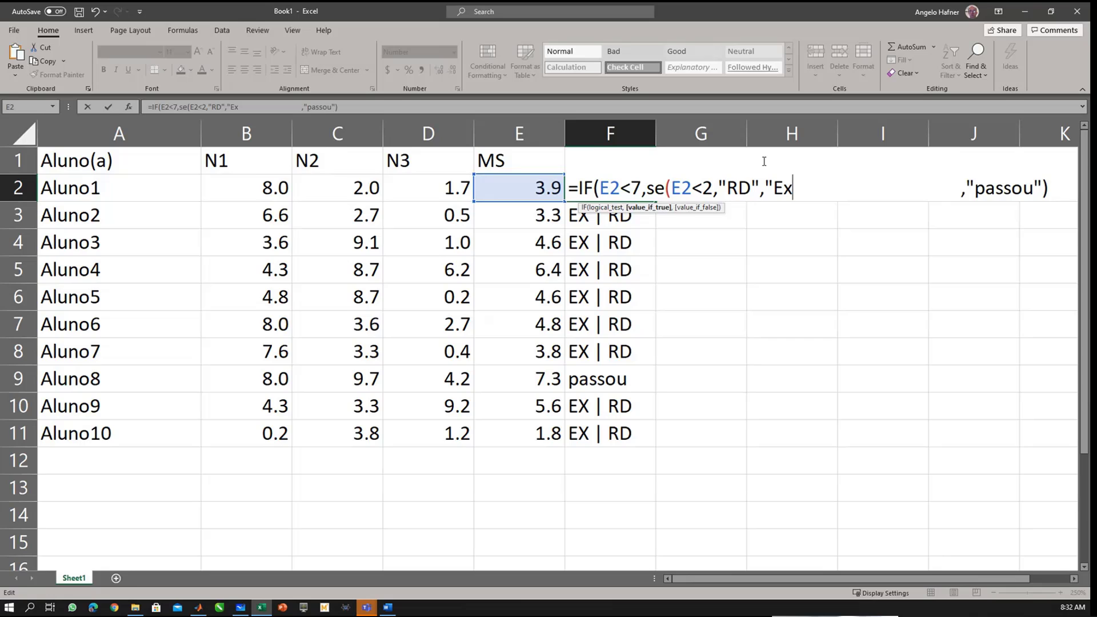
type("\"")
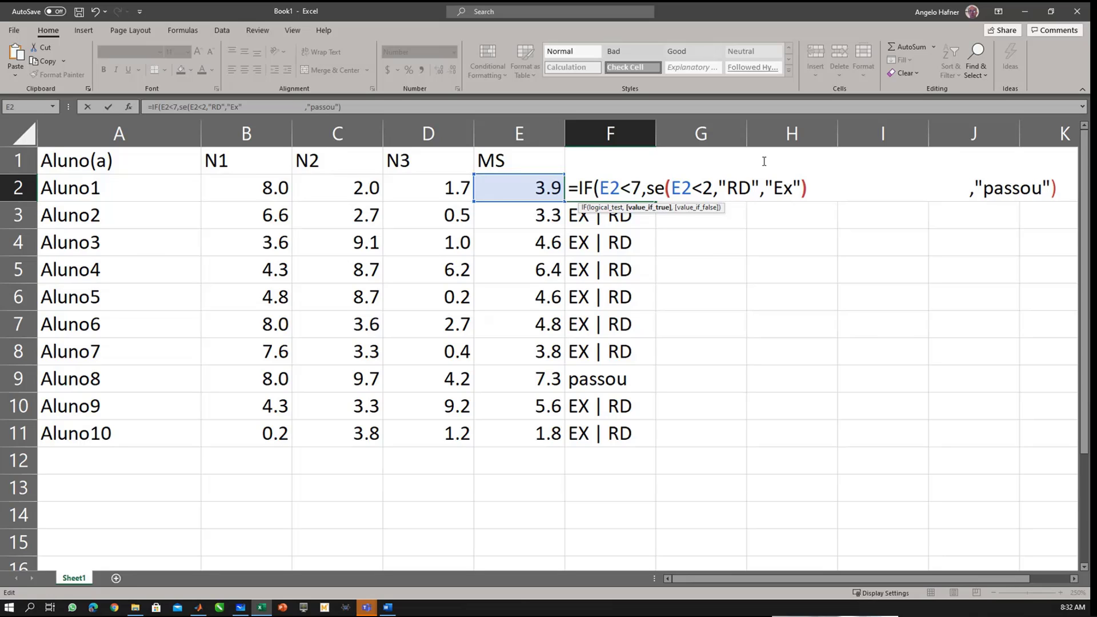
type(")")
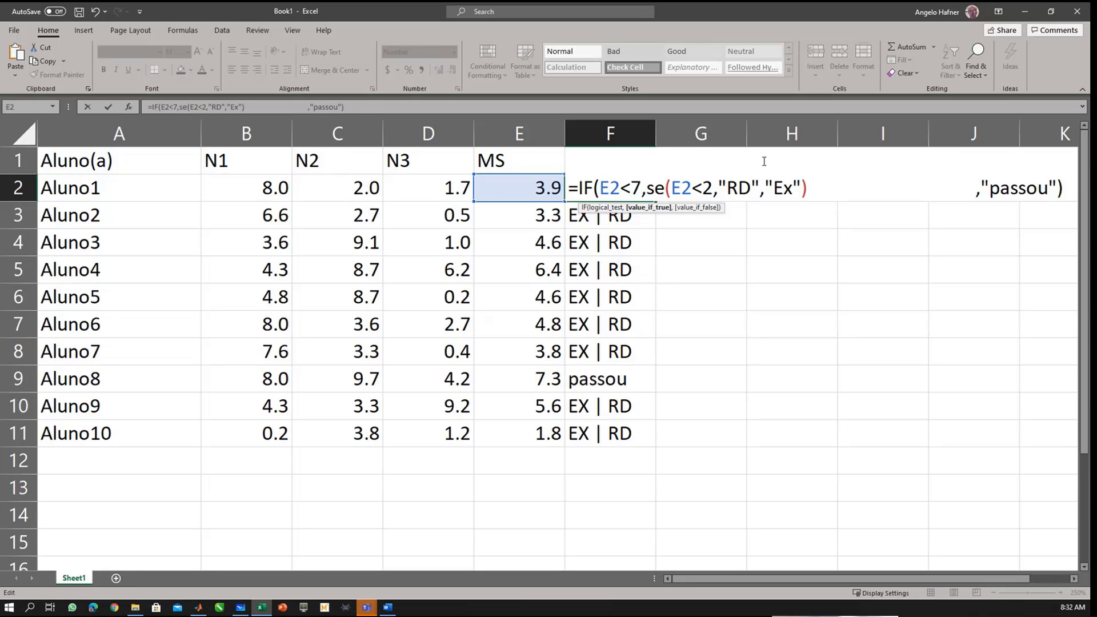
type(",")
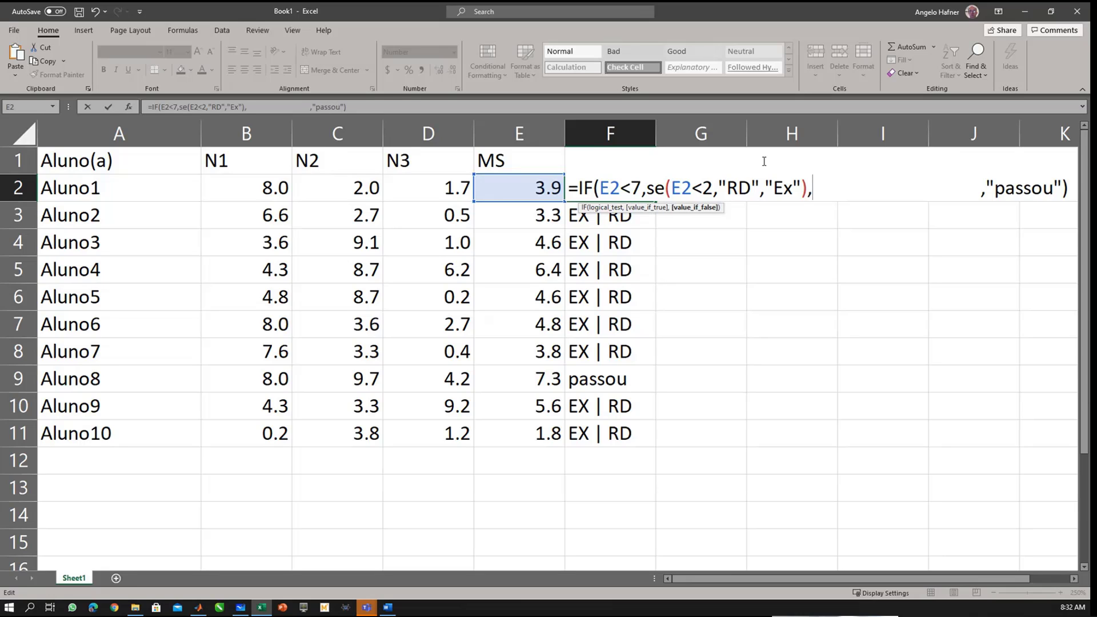
Step: Remove the leftover spaces and duplicate comma before "passou" and enter =IF(E2<7,se(E2<2,"RD","Ex"),"passou") in F2
key("Delete")
key("Delete")
key("Delete")
key("Delete")
key("Delete")
key("Delete")
key("Delete")
key("Delete")
key("Delete")
key("Delete")
key("Delete")
key("Delete")
key("Delete")
key("Delete")
key("Delete")
key("Delete")
key("Delete")
key("Delete")
key("Delete")
key("Delete")
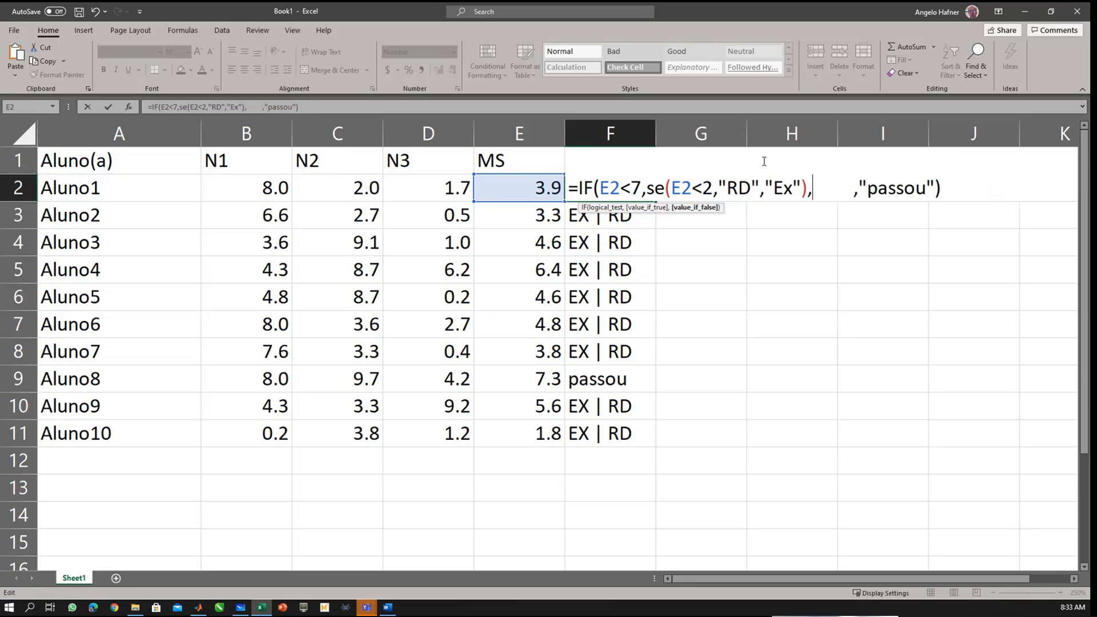
key("Delete")
key("Delete")
key("Delete")
key("Delete")
key("Delete")
key("Delete")
key("Delete")
key("Delete")
key("Delete")
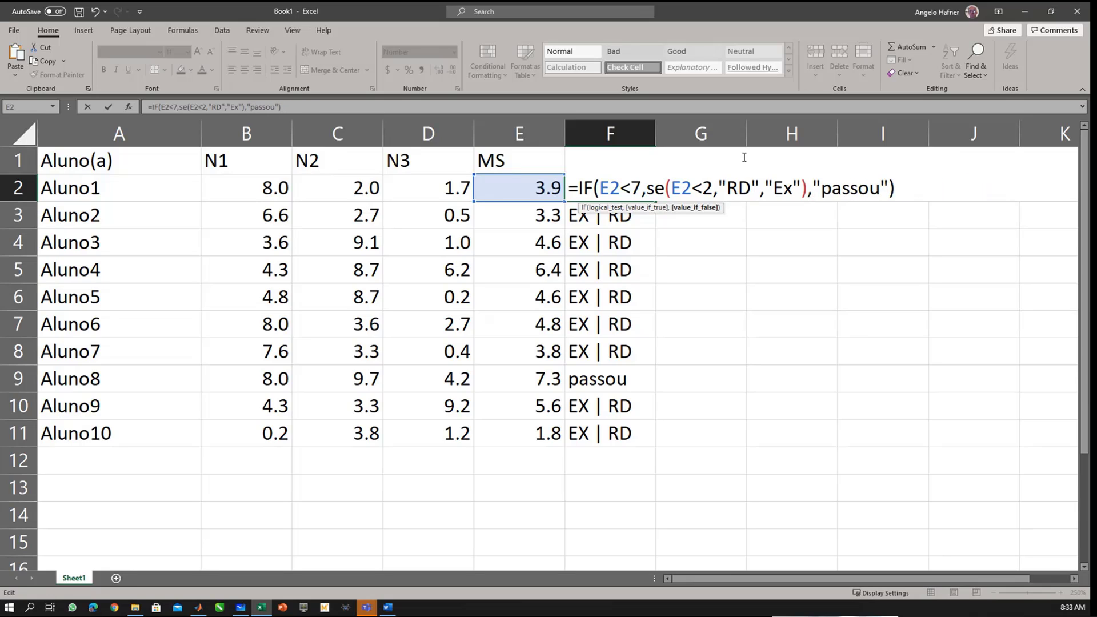
left_click(621, 188)
left_click_drag(647, 188, 809, 184)
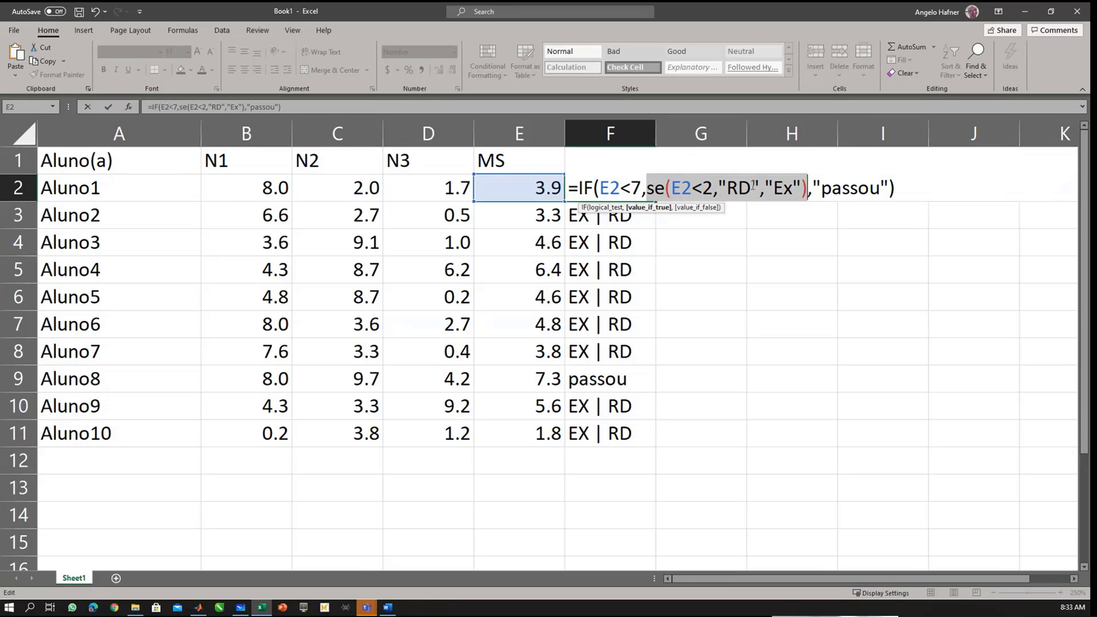
key("Return")
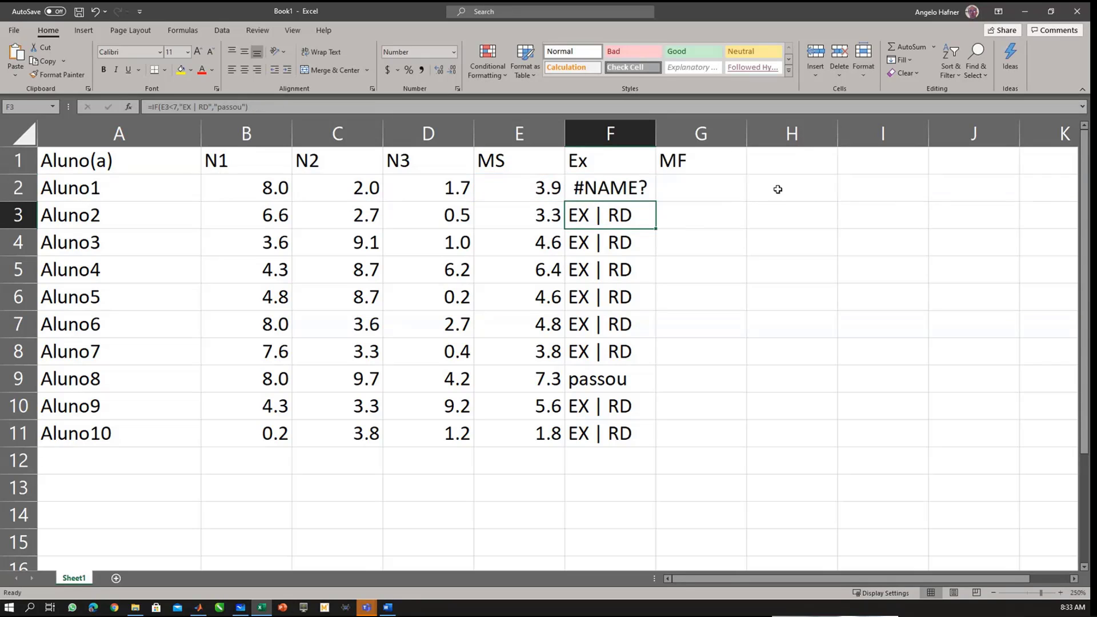
Step: Replace the nested function name se with IF in F2 and enter =IF(E2<7,IF(E2<2,"RD","Ex"),"passou")
key("Up")
key("F2")
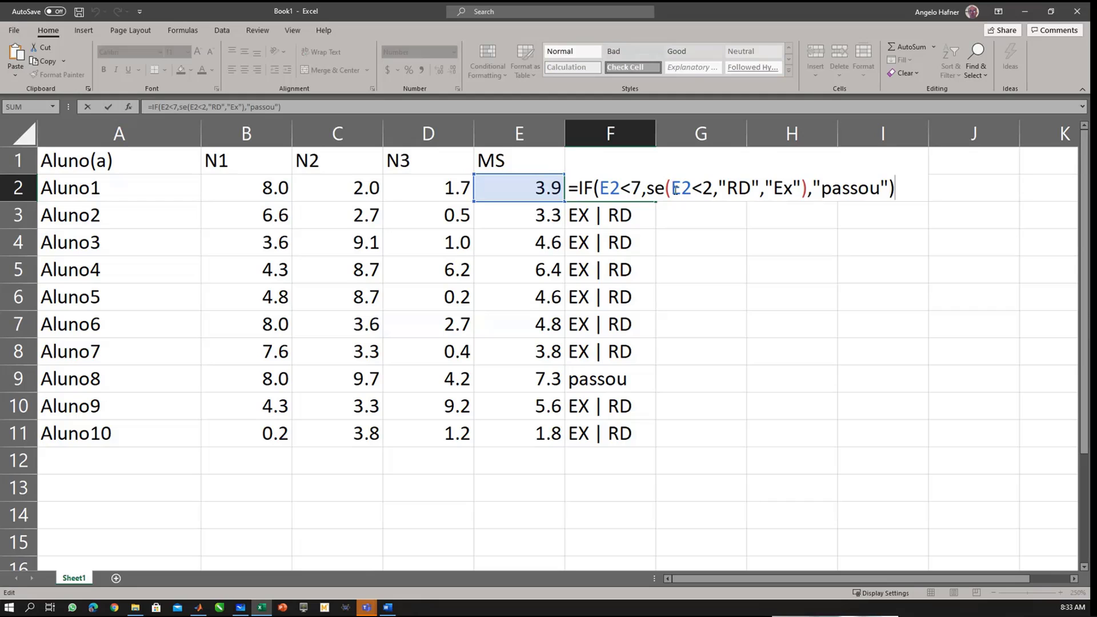
left_click(670, 189)
key("Left")
key("BackSpace")
key("BackSpace")
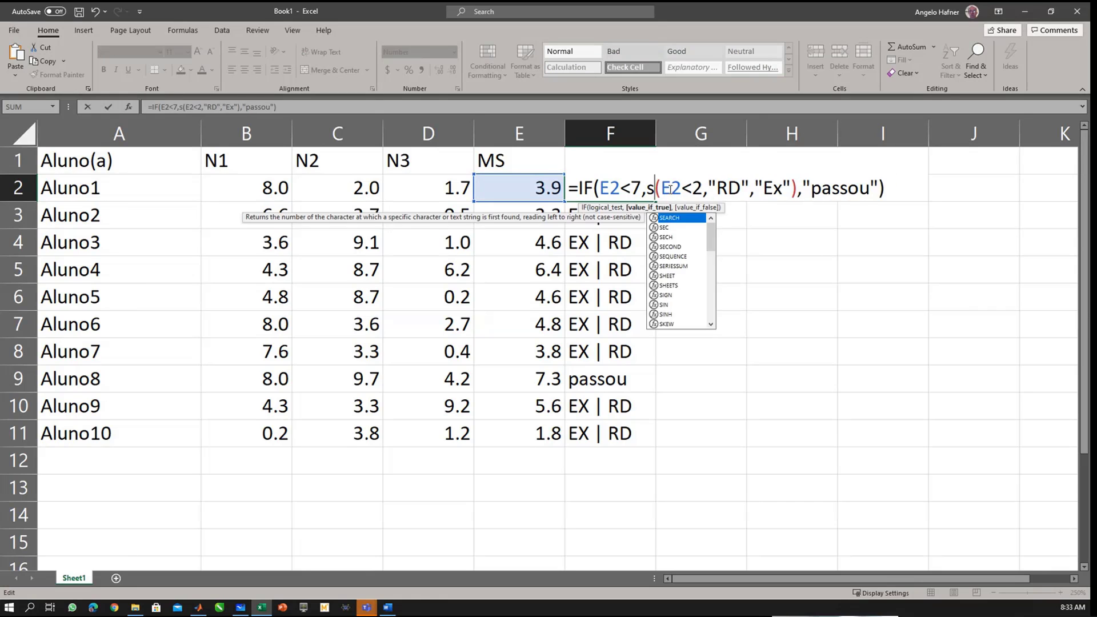
type("if")
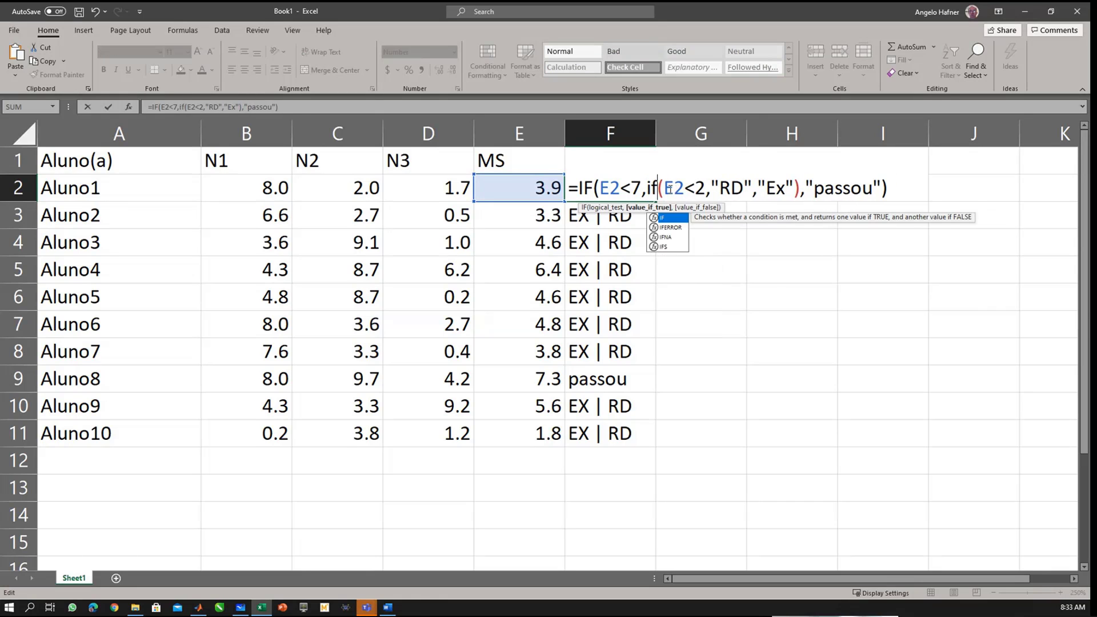
key("Return")
Step: Fill the nested IF formula from F2 down to F11 and check the results for Aluno10 and Aluno1 to Aluno7
key("Up")
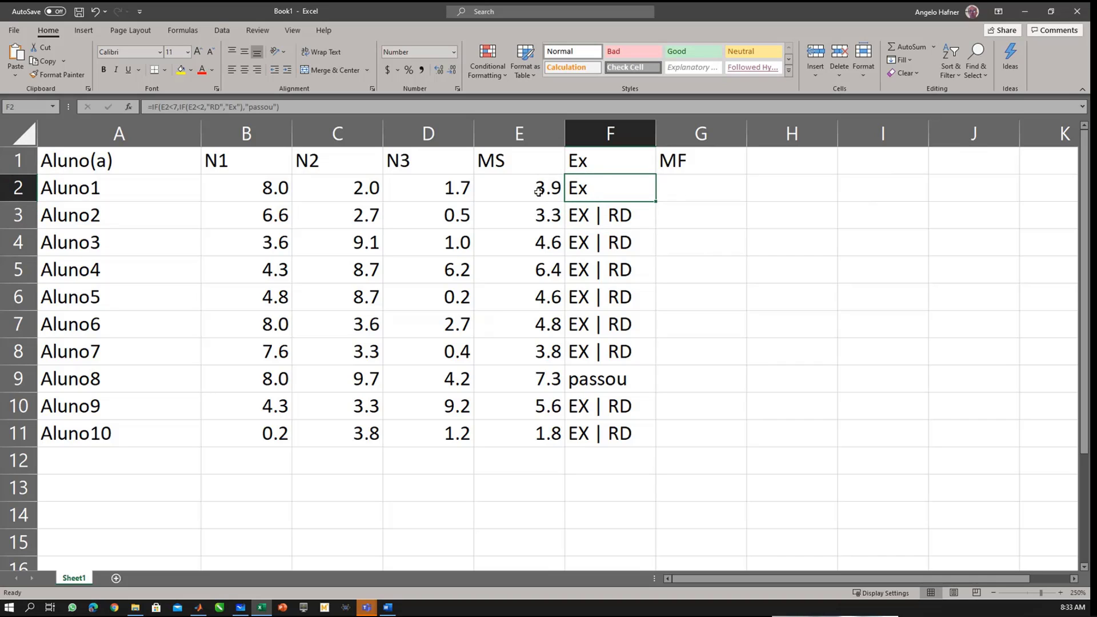
double_click(656, 201)
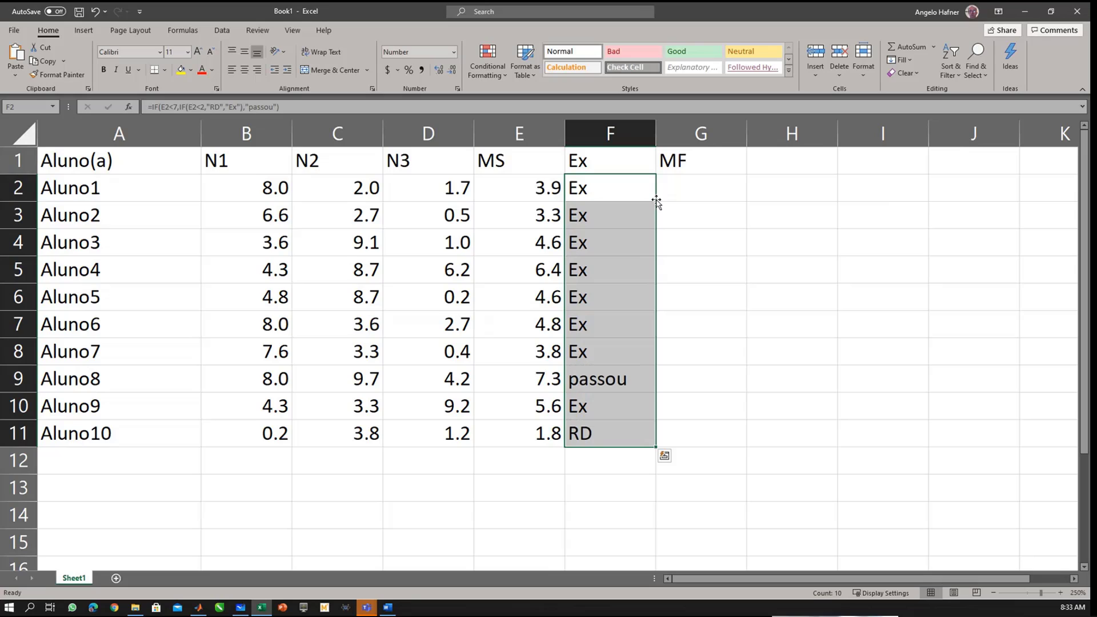
left_click(547, 433)
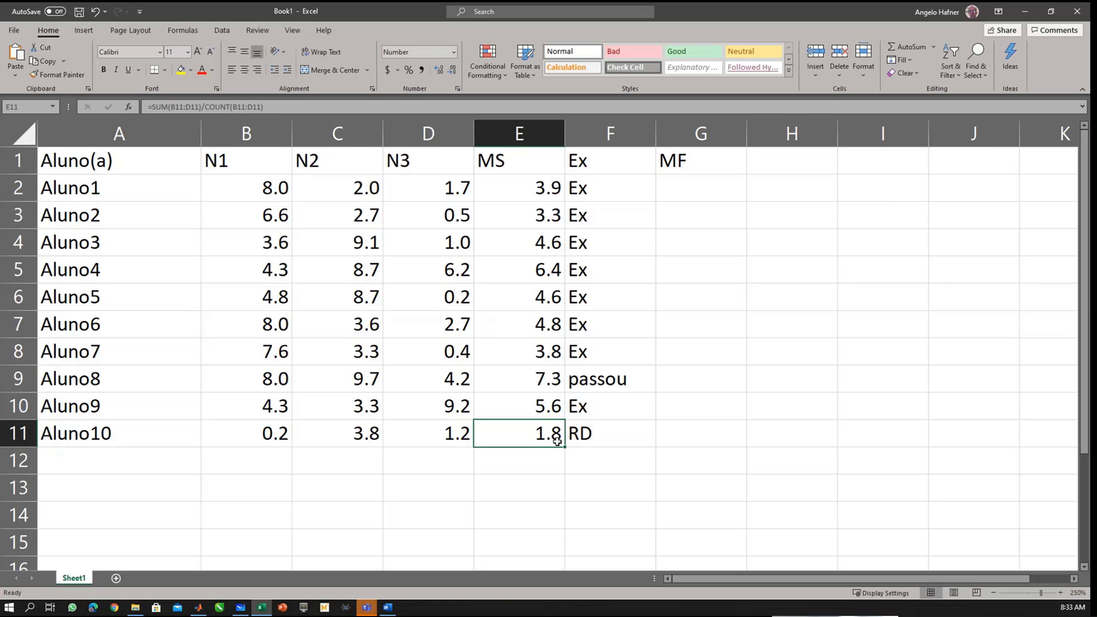
left_click_drag(589, 359, 594, 194)
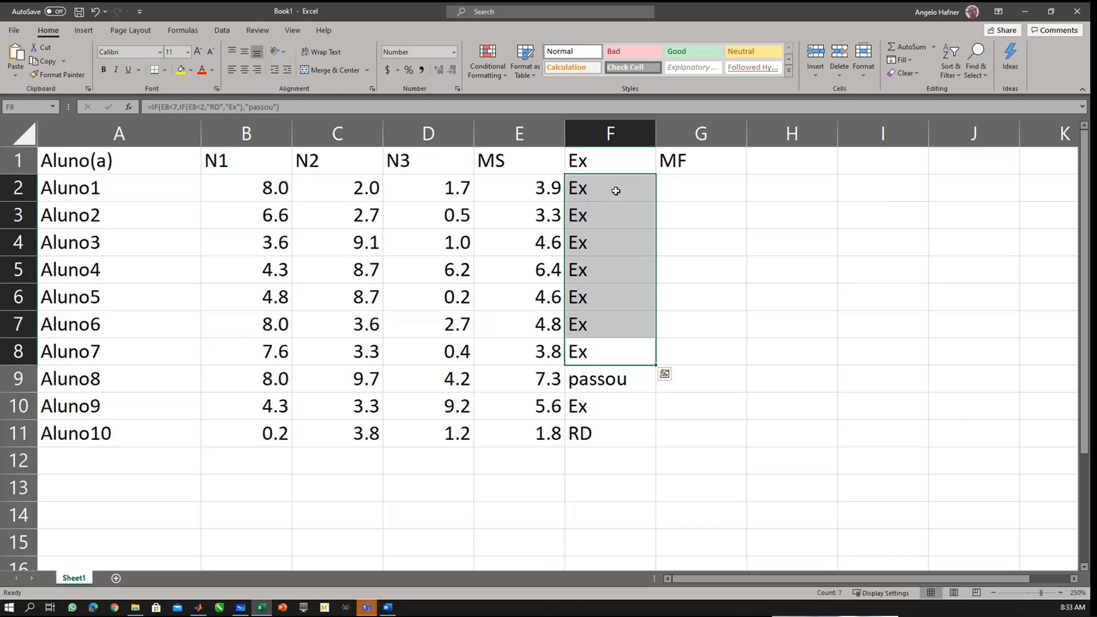
left_click(678, 188)
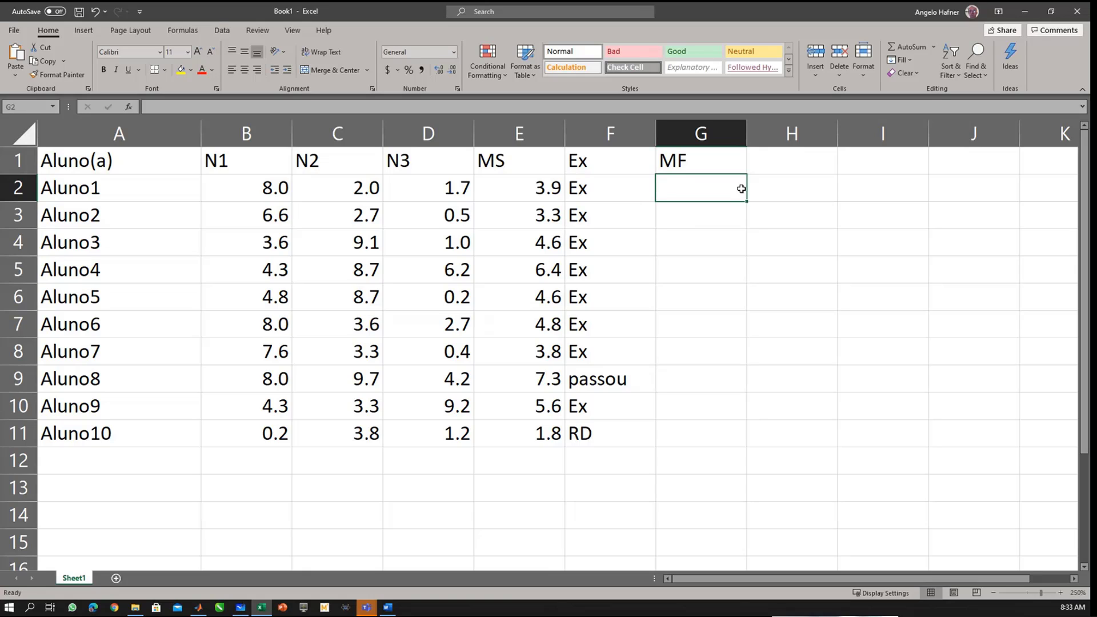
double_click(741, 189)
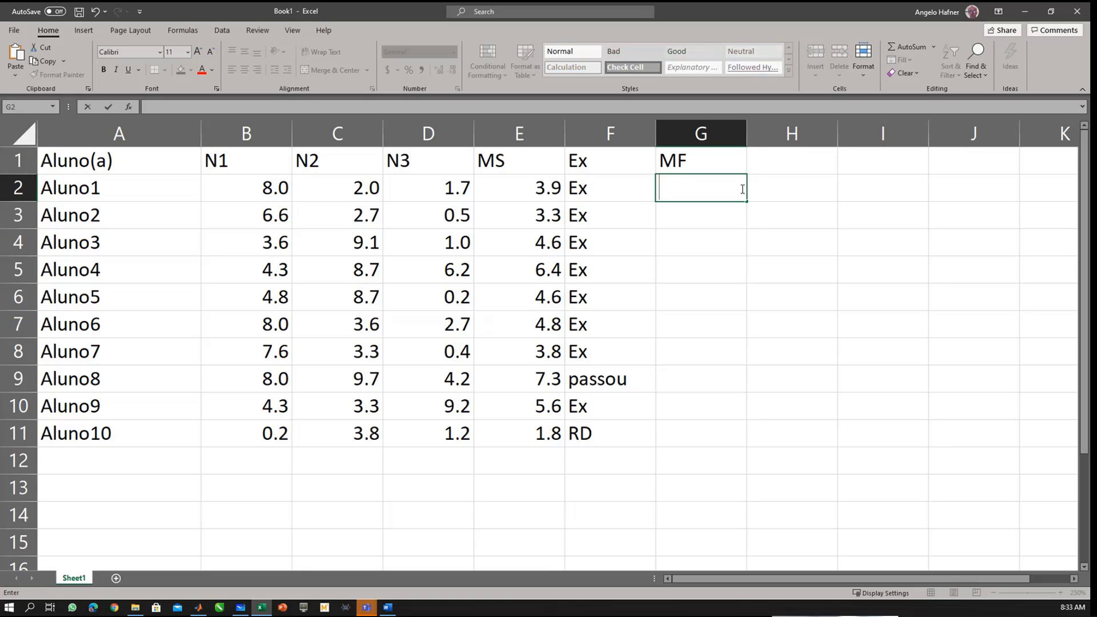
type("=")
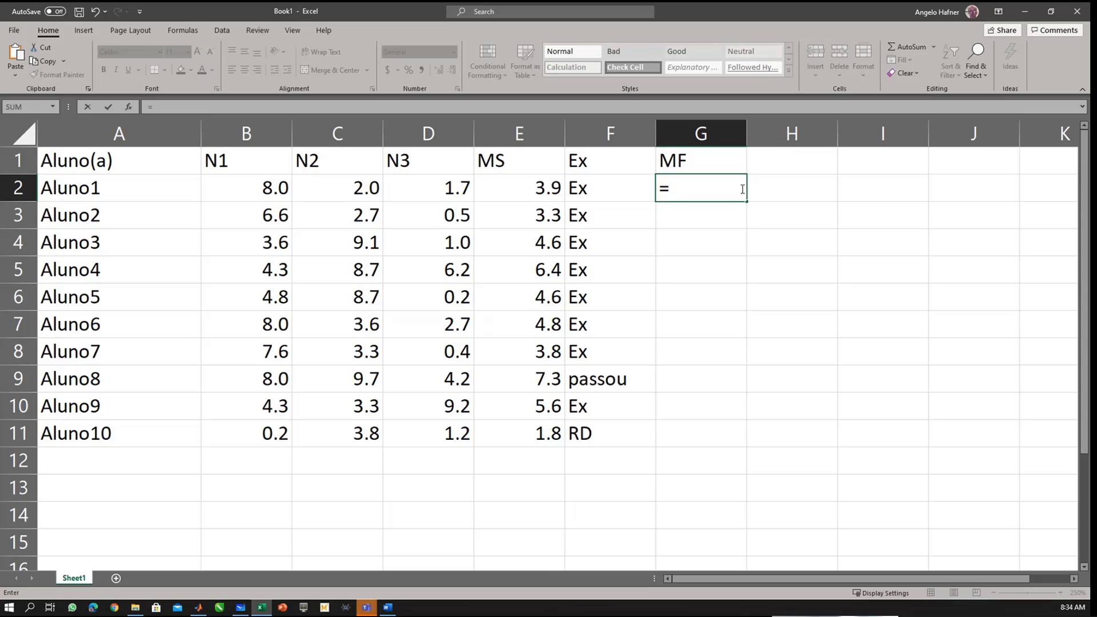
key("Escape")
key("Return")
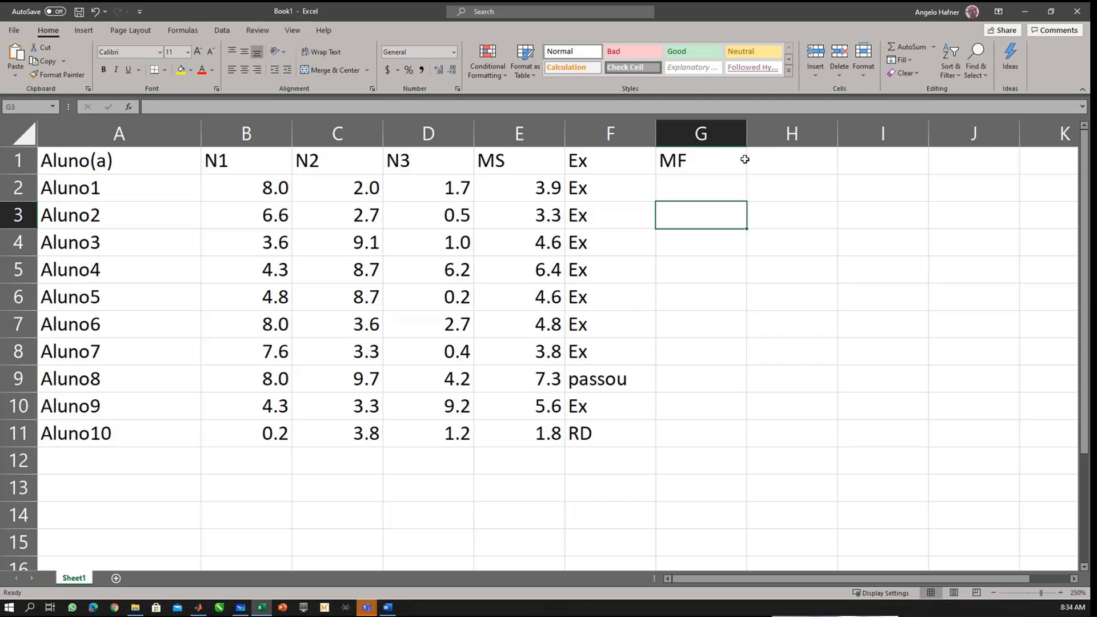
Step: Insert an empty column between the Ex and MF columns
right_click(704, 136)
left_click(741, 228)
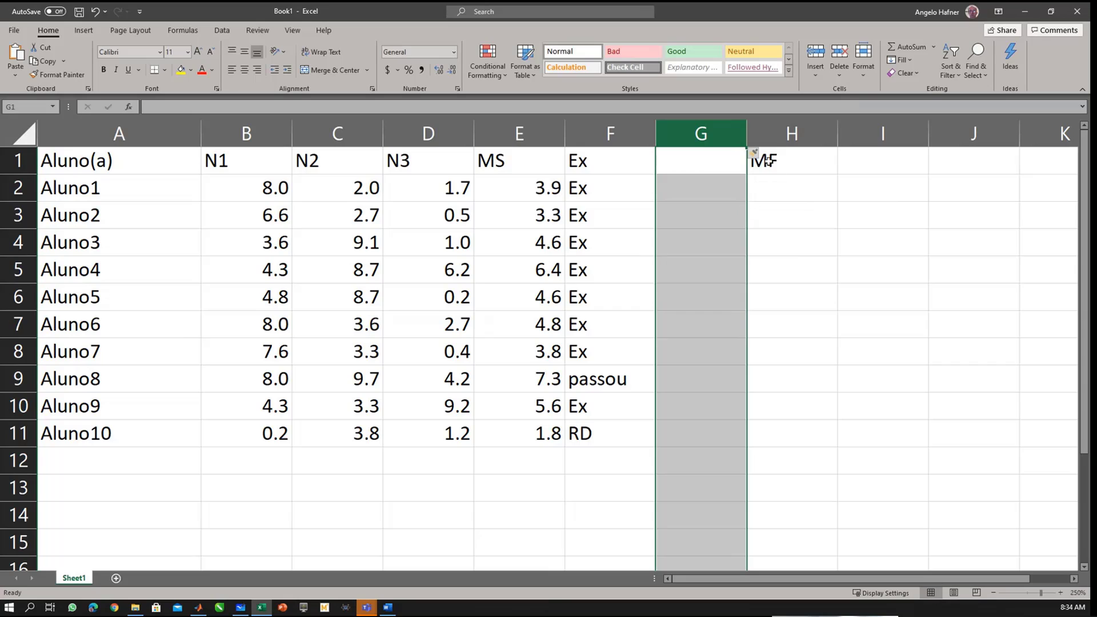
left_click(692, 164)
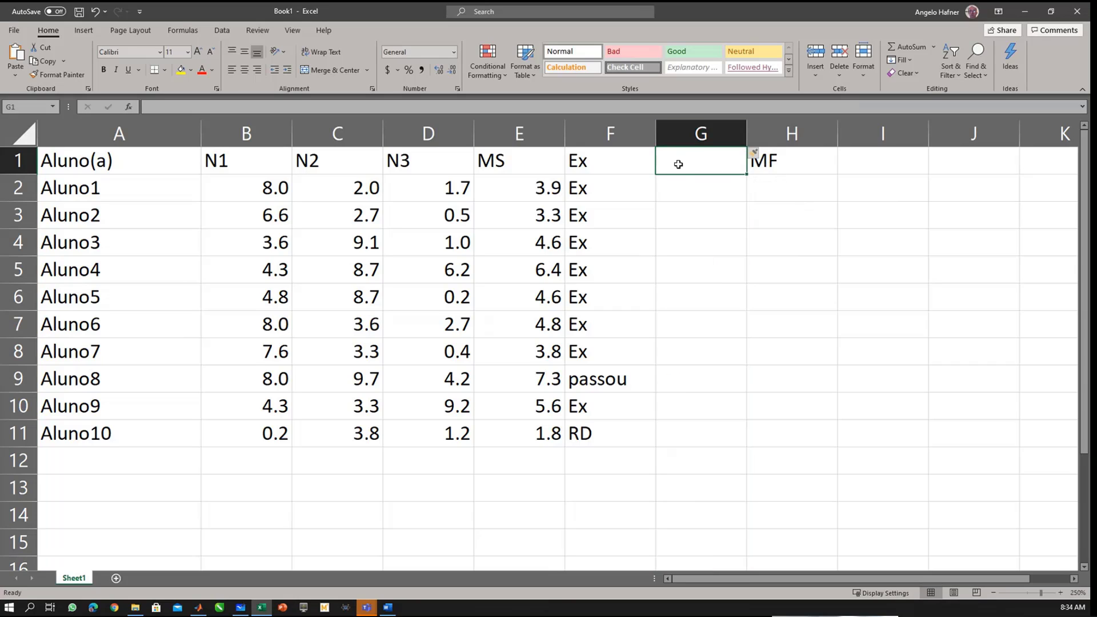
Step: Rename the header in F1 to "Sit. Exame" and enter the header "NE" in G1
left_click(603, 164)
left_click(674, 160)
left_click(623, 161)
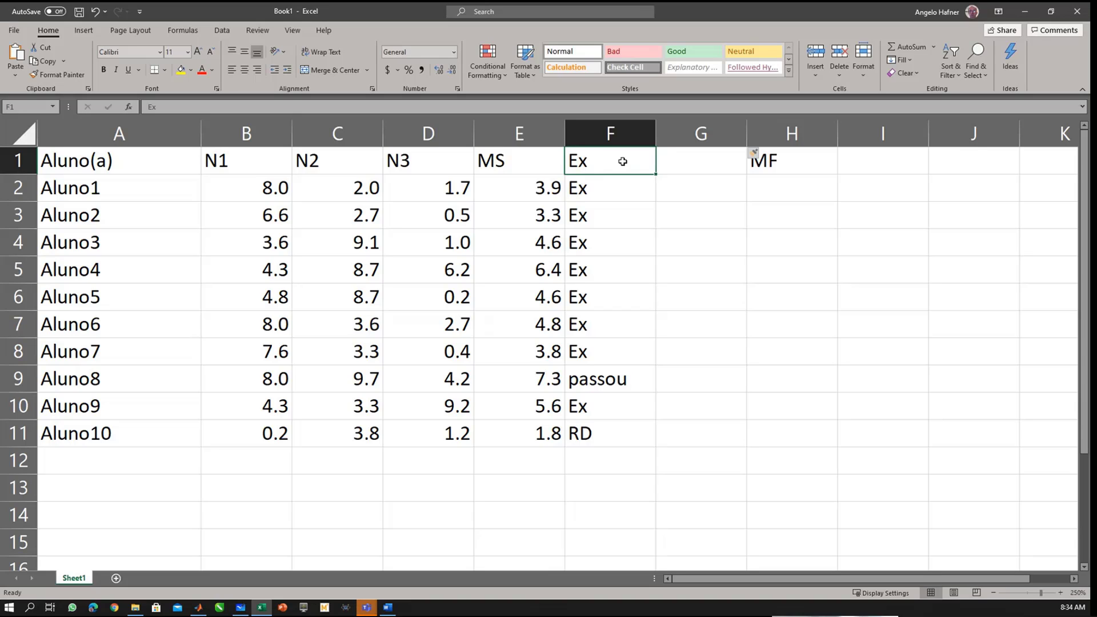
type("Sit")
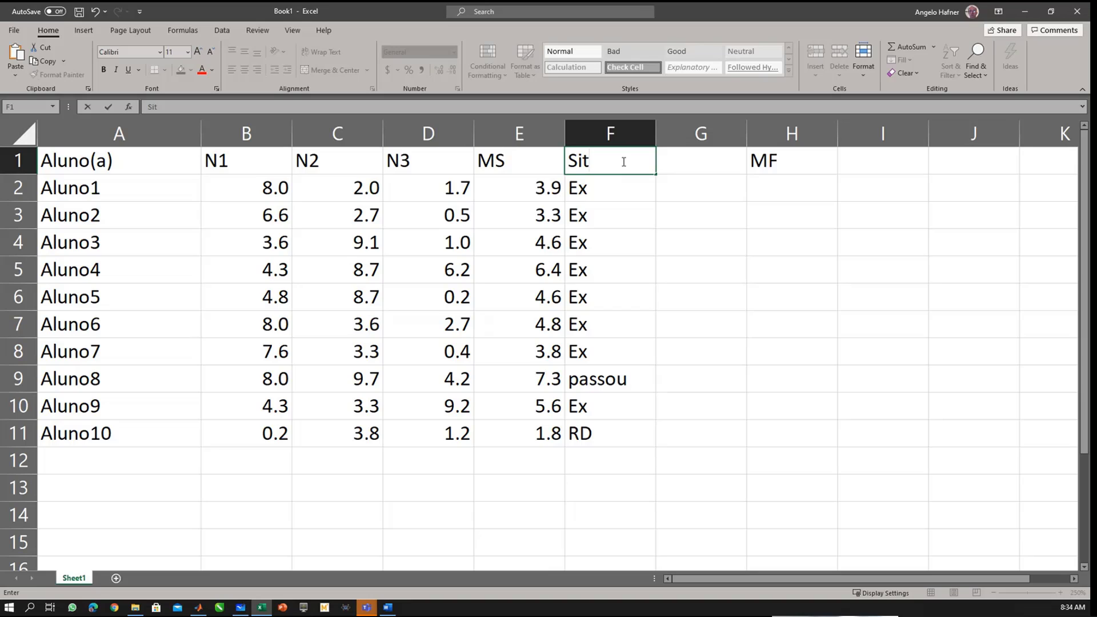
type(". Exame")
key("Tab")
type("NE")
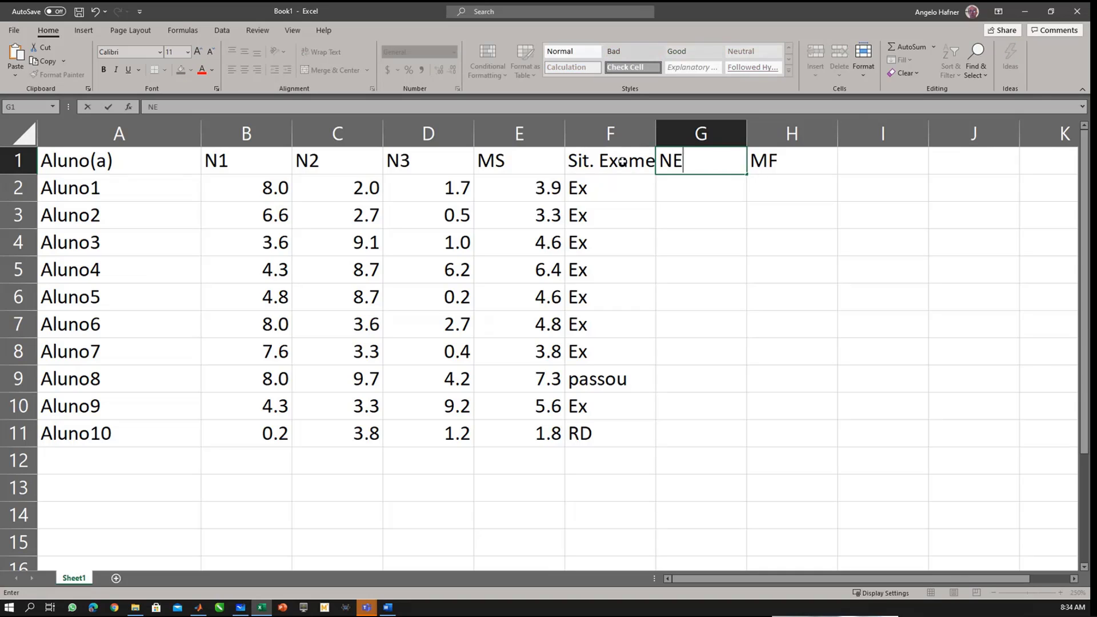
key("Return")
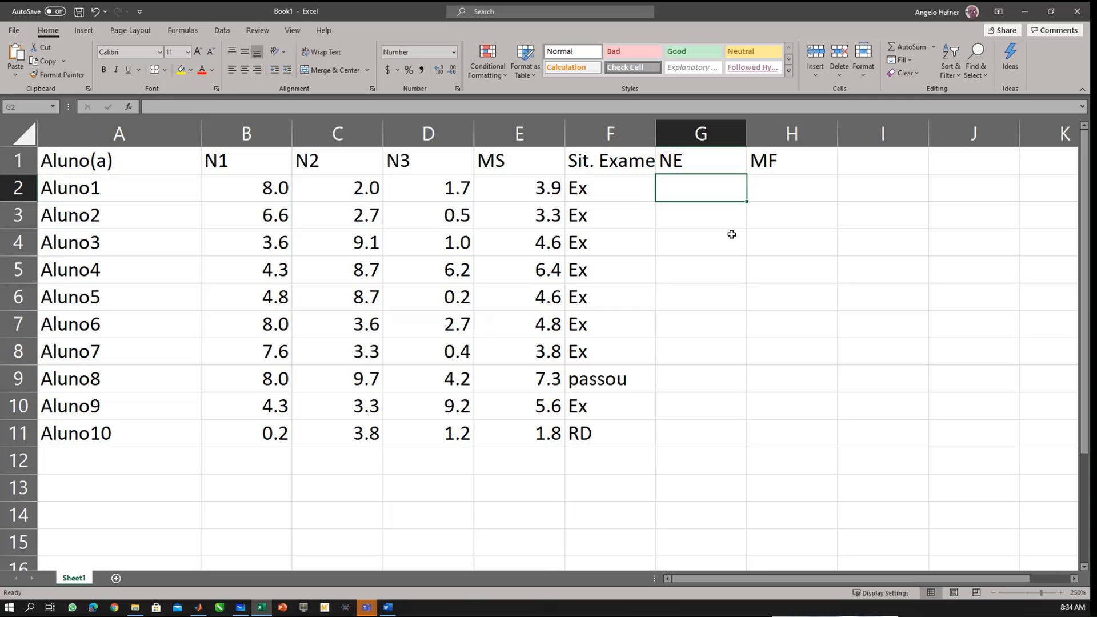
Step: Enter the formula =IF(F2="Ex",10*RAND(),"") in G2 to generate the NE exam grade
type("=se")
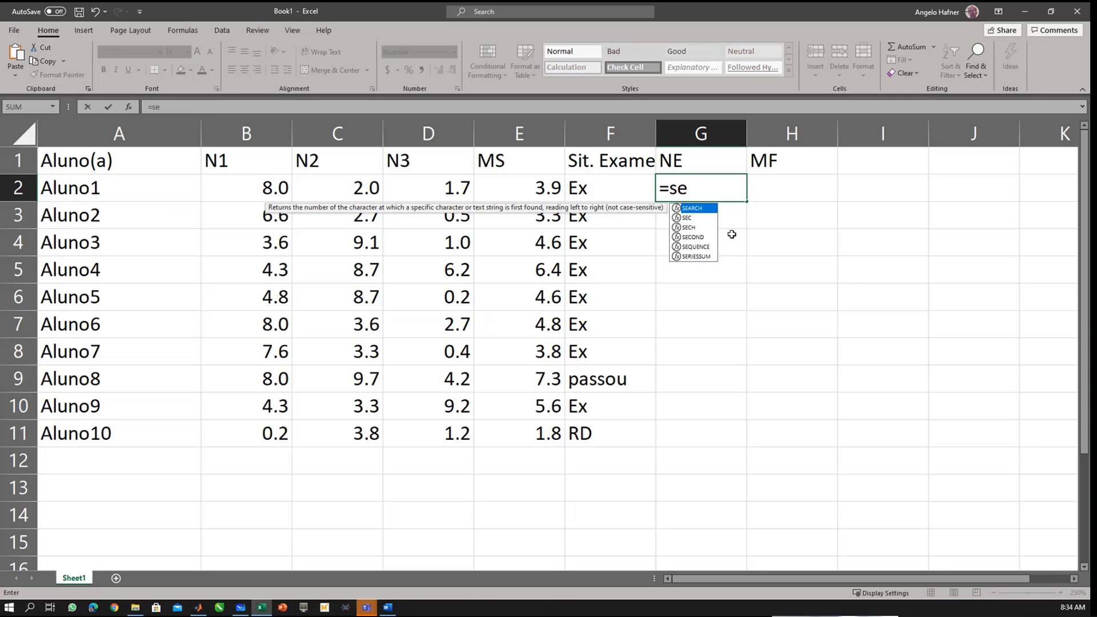
key("BackSpace")
key("BackSpace")
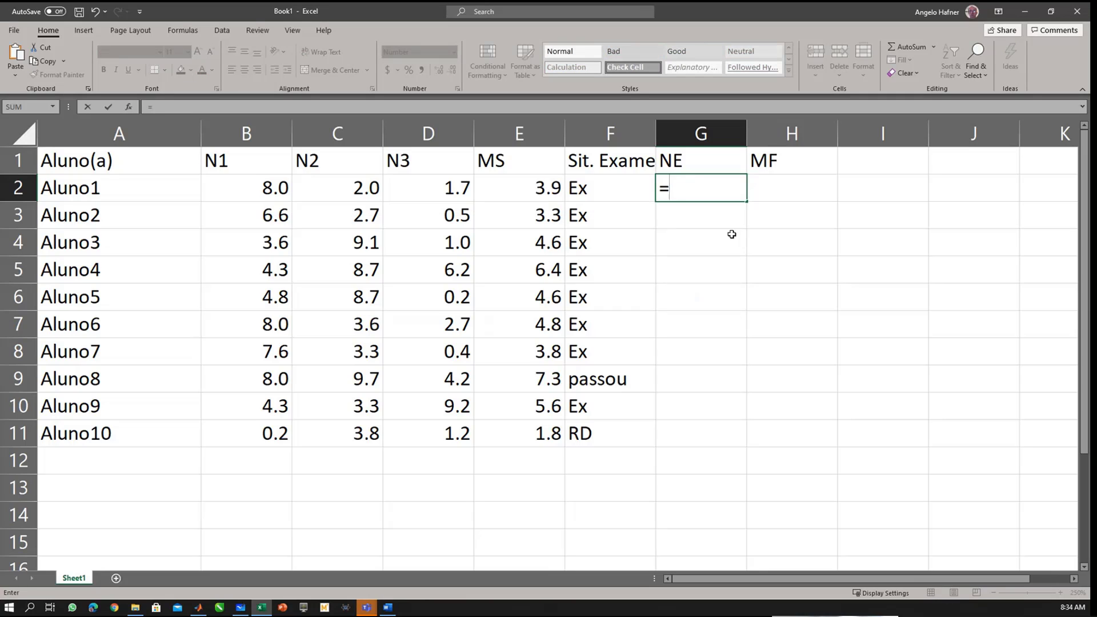
type("if(")
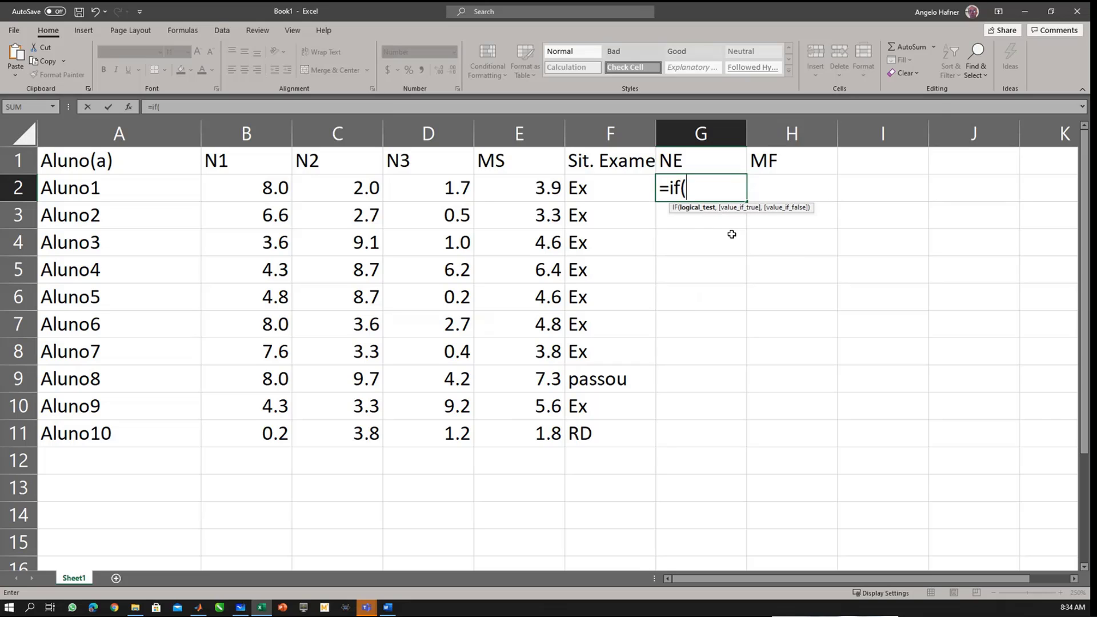
key("Left")
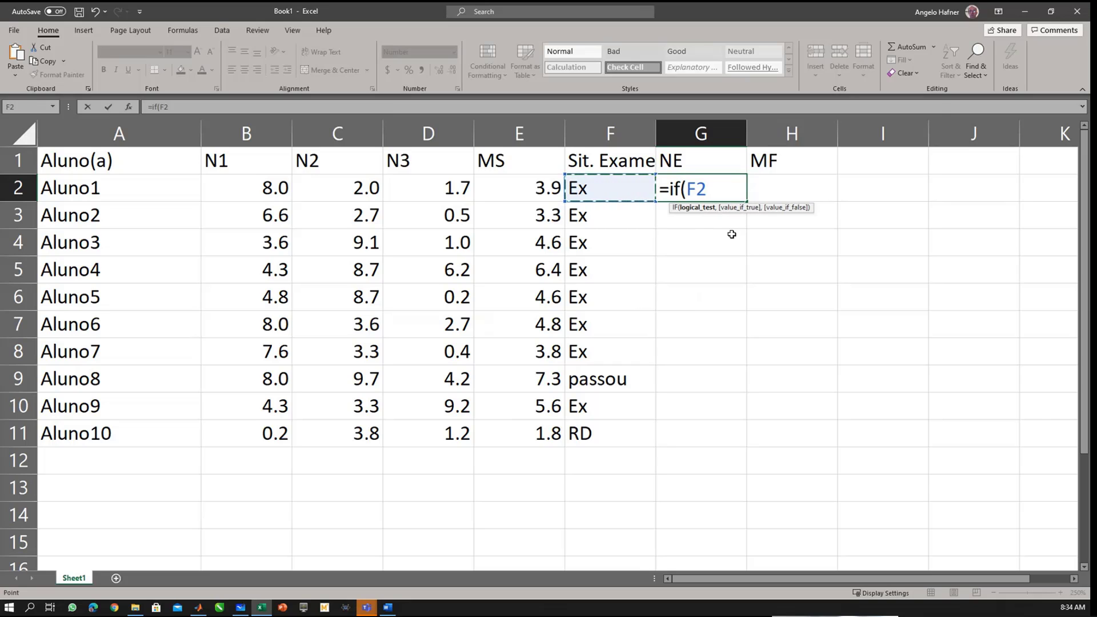
type("=")
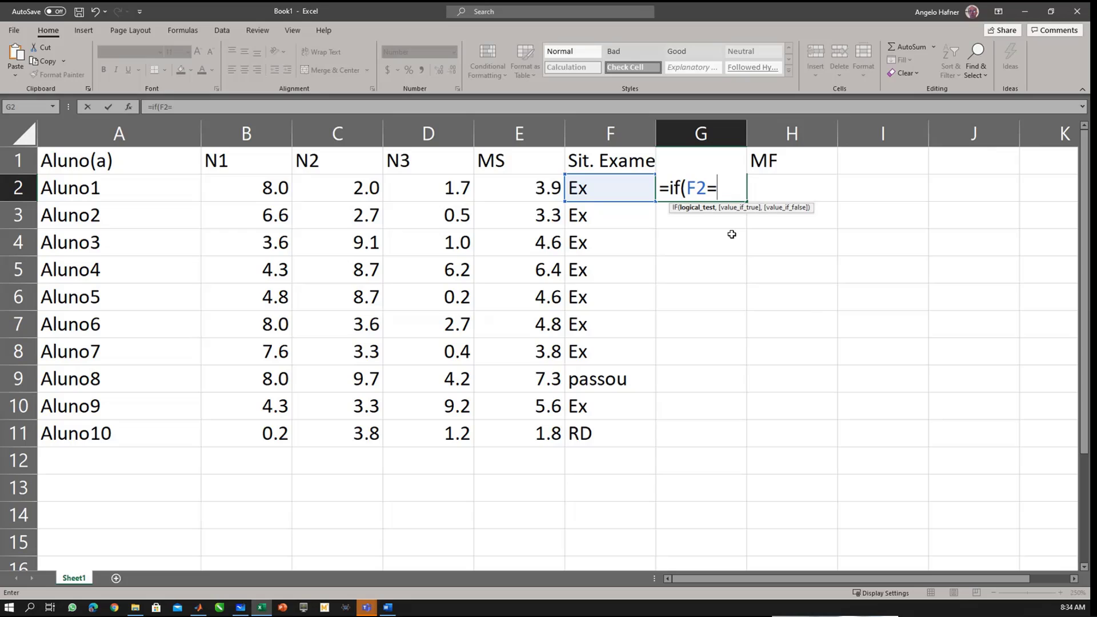
type("\"Ex")
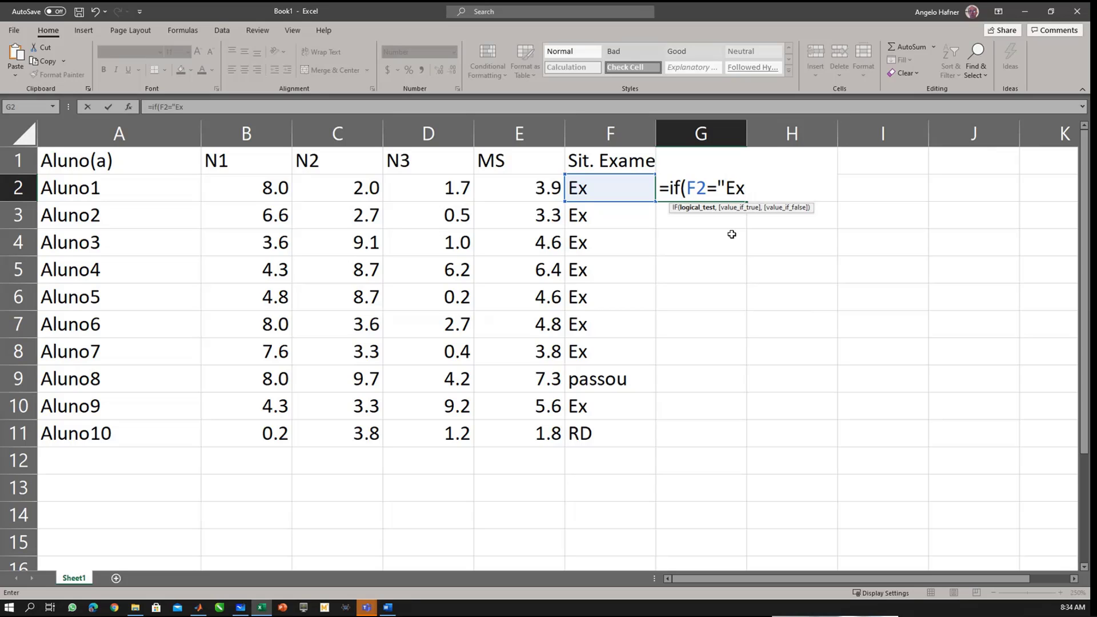
type("\",")
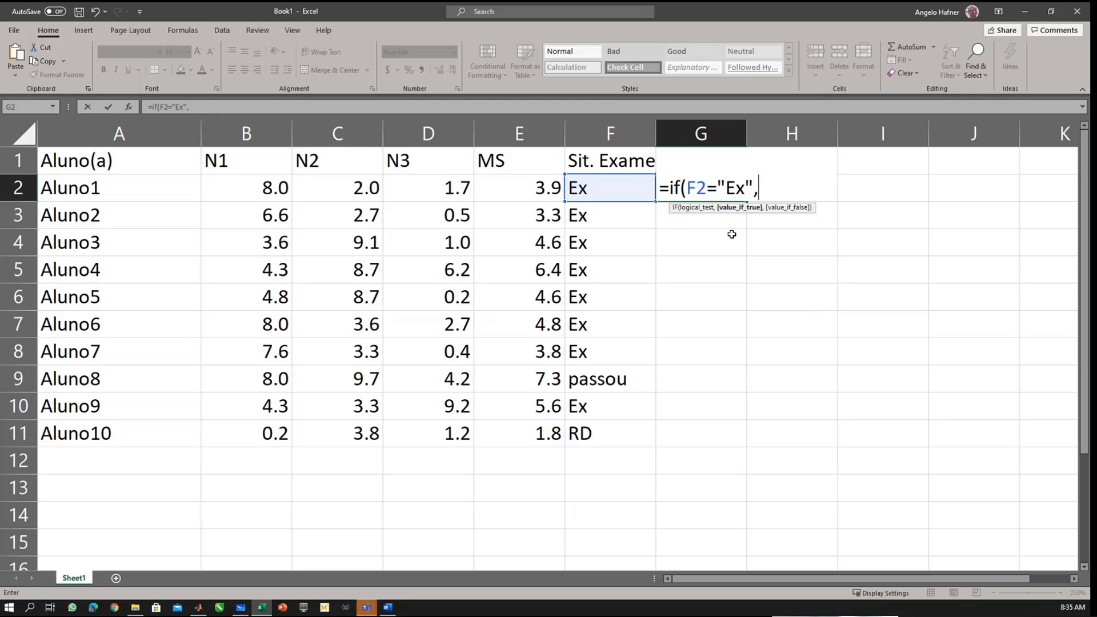
type("10*ra")
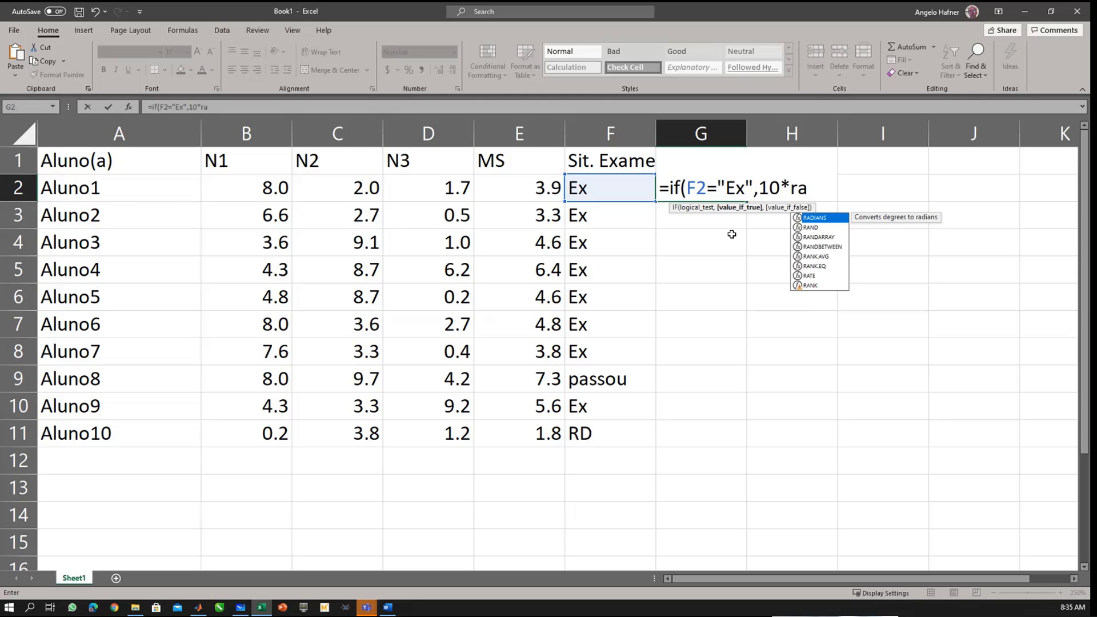
type("nd()")
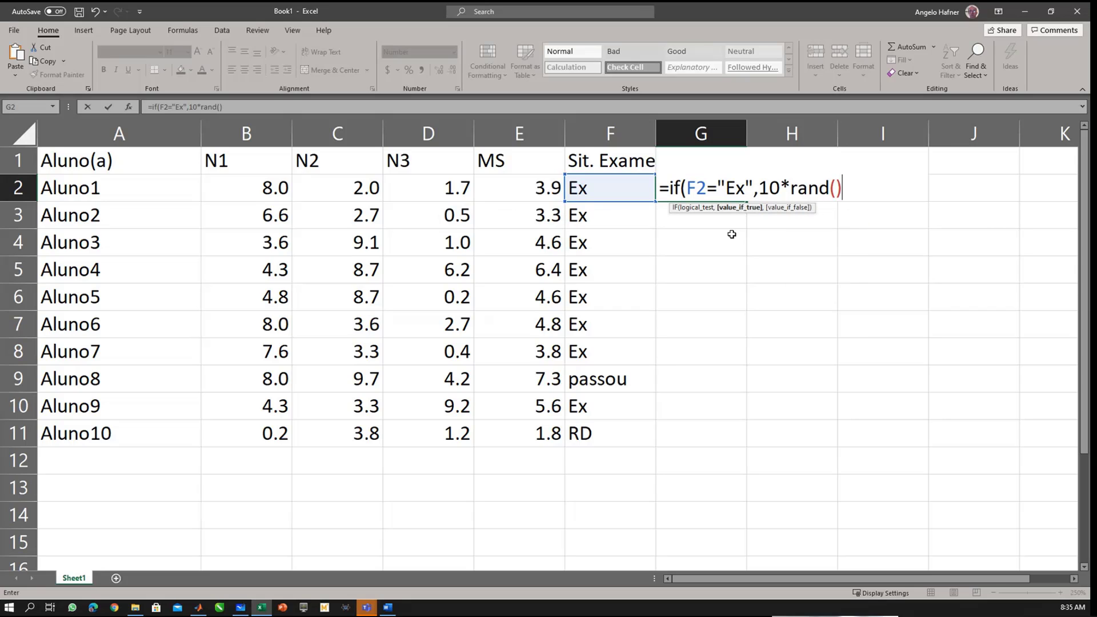
type(",\"\"")
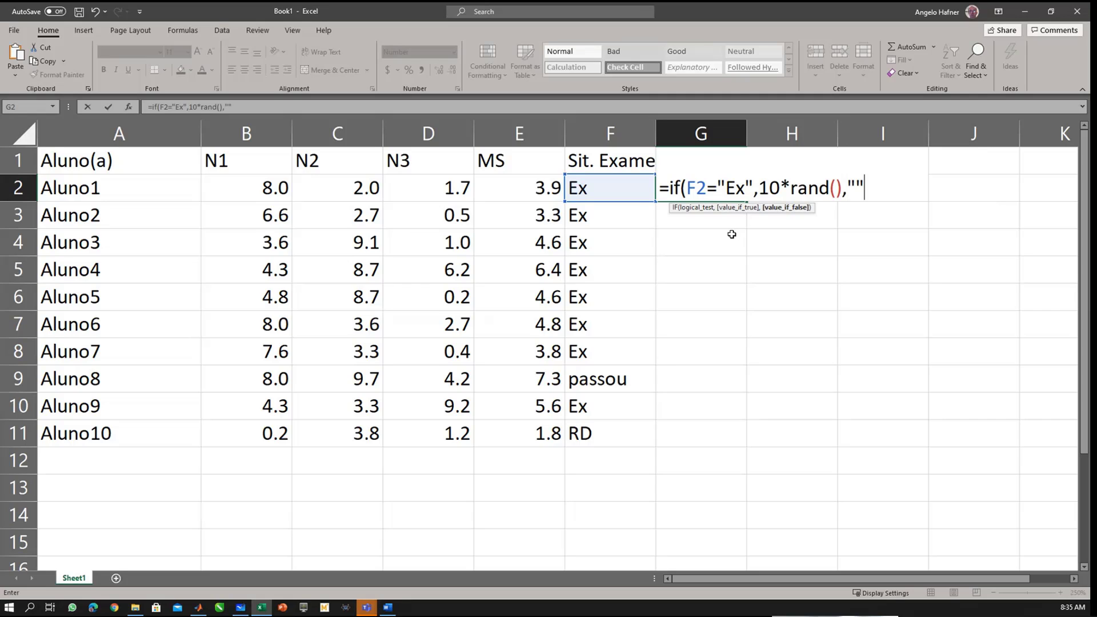
type(")")
key("Return")
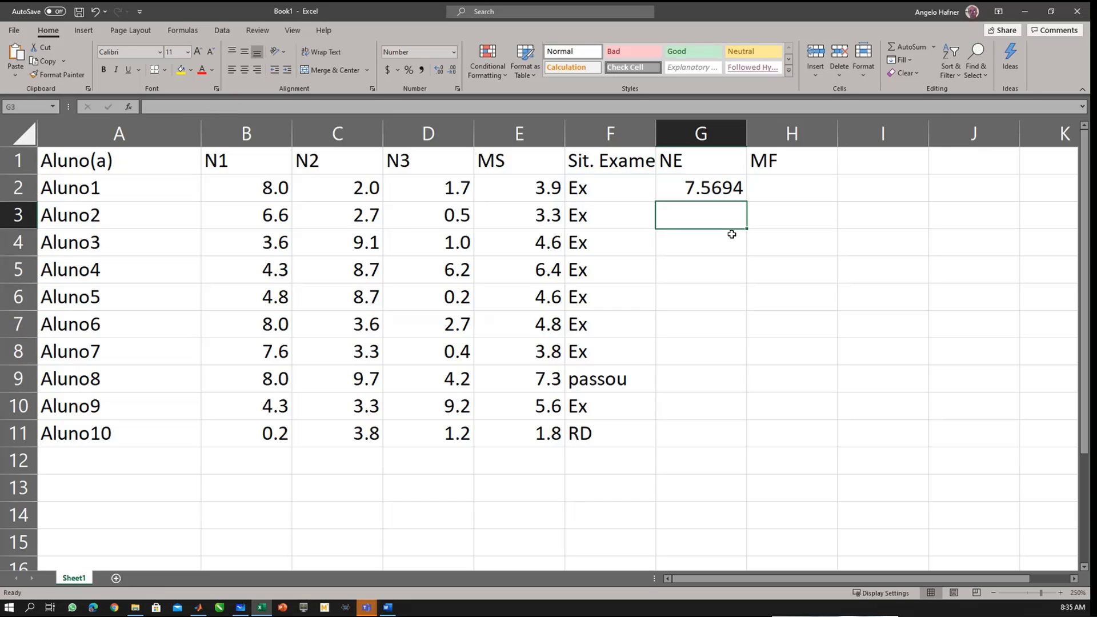
Step: Fill the NE formula from G2 down to G11 and inspect the formulas in G9 and G11
left_click(737, 190)
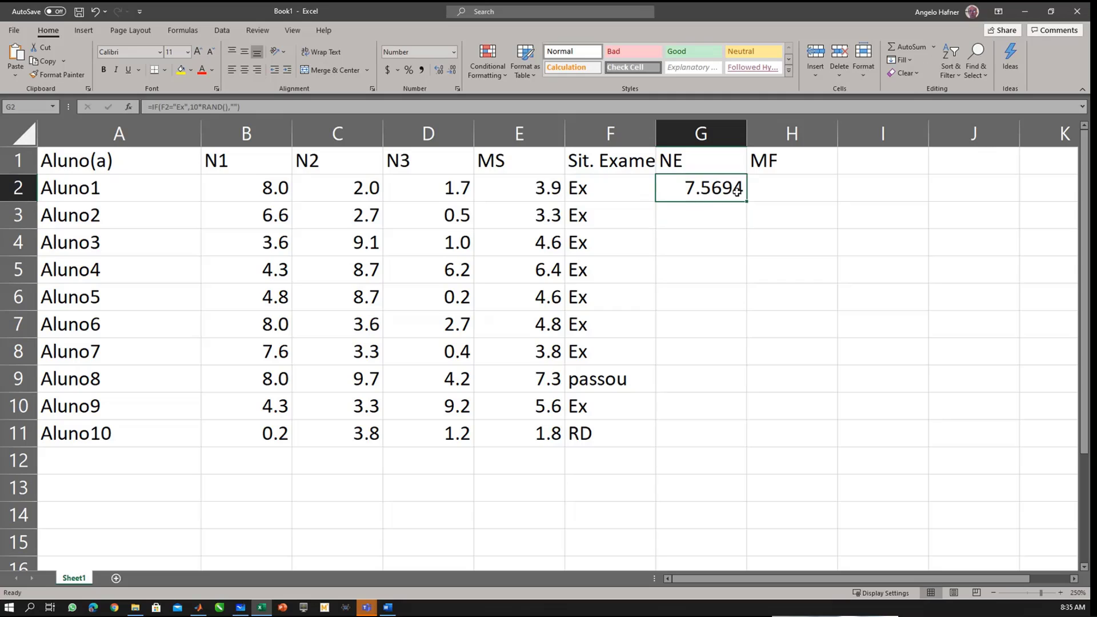
double_click(745, 200)
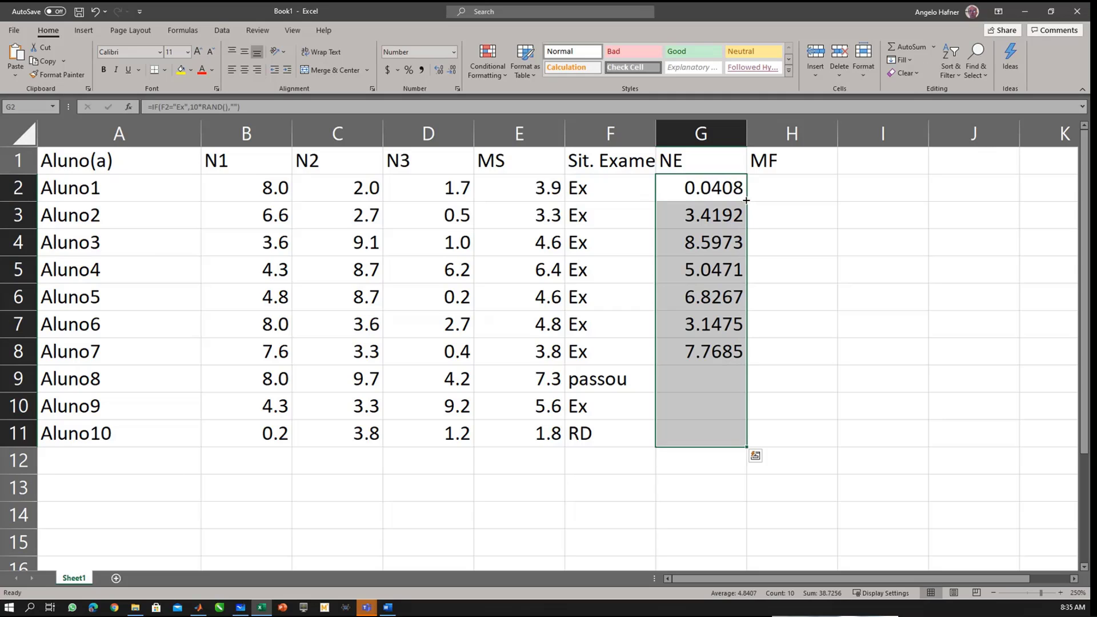
left_click(697, 378)
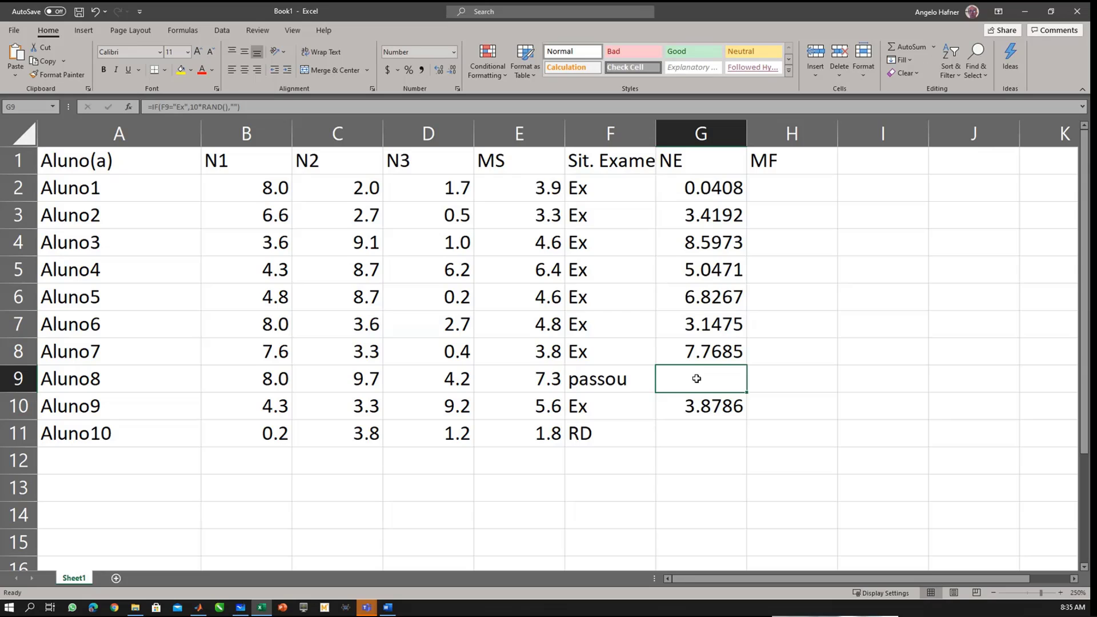
double_click(731, 385)
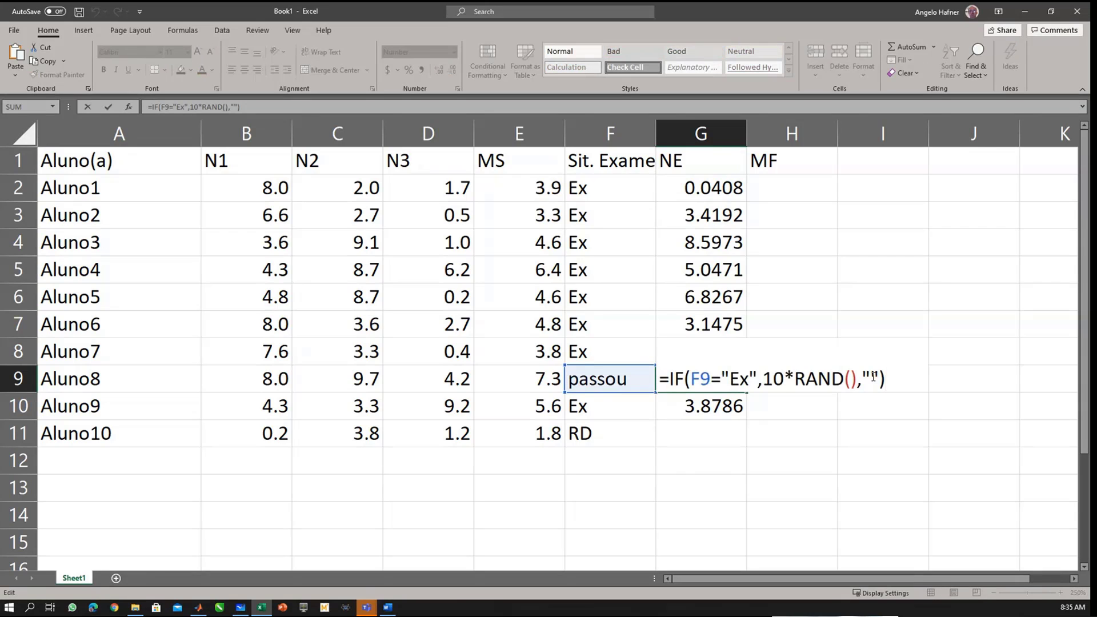
key("Escape")
left_click(723, 426)
double_click(773, 427)
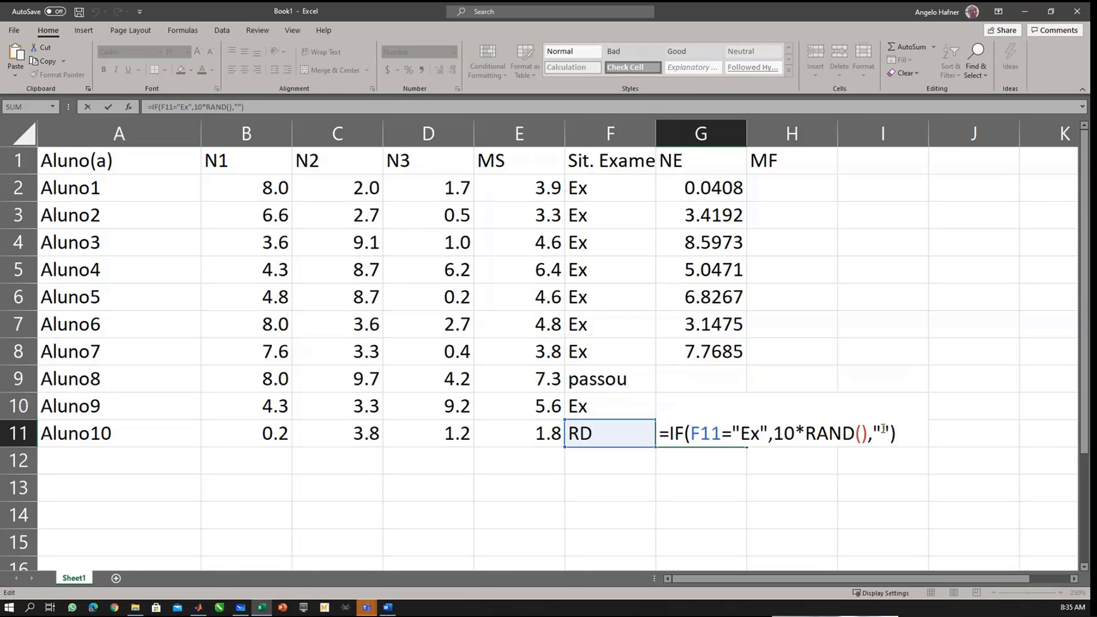
key("Escape")
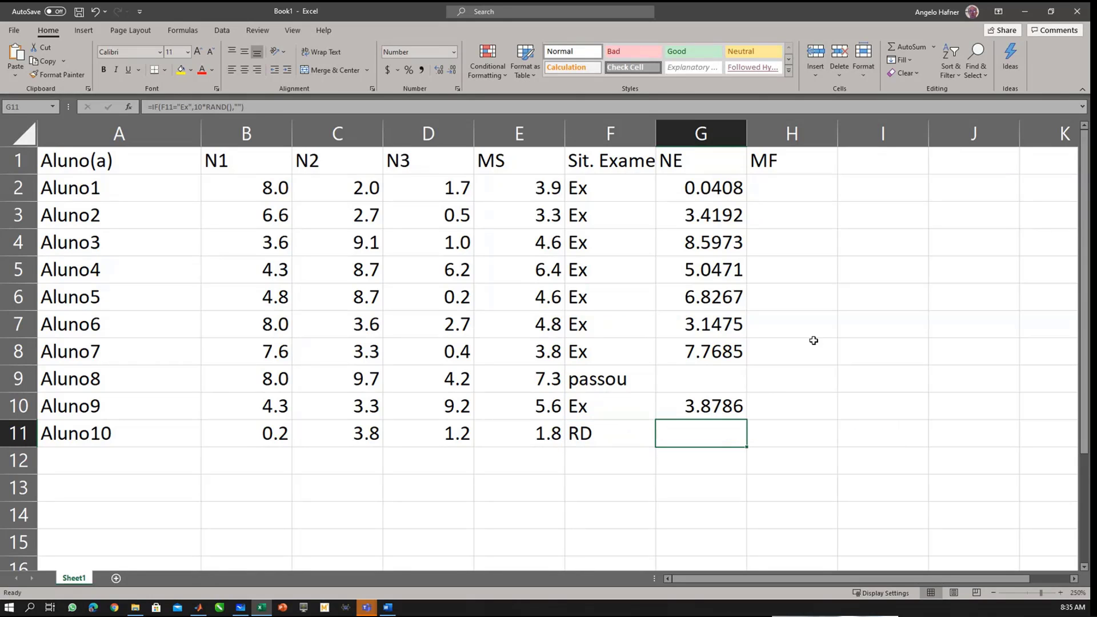
Step: Copy the number format of MS cell E2 onto the NE grades in G2:G11
left_click(551, 192)
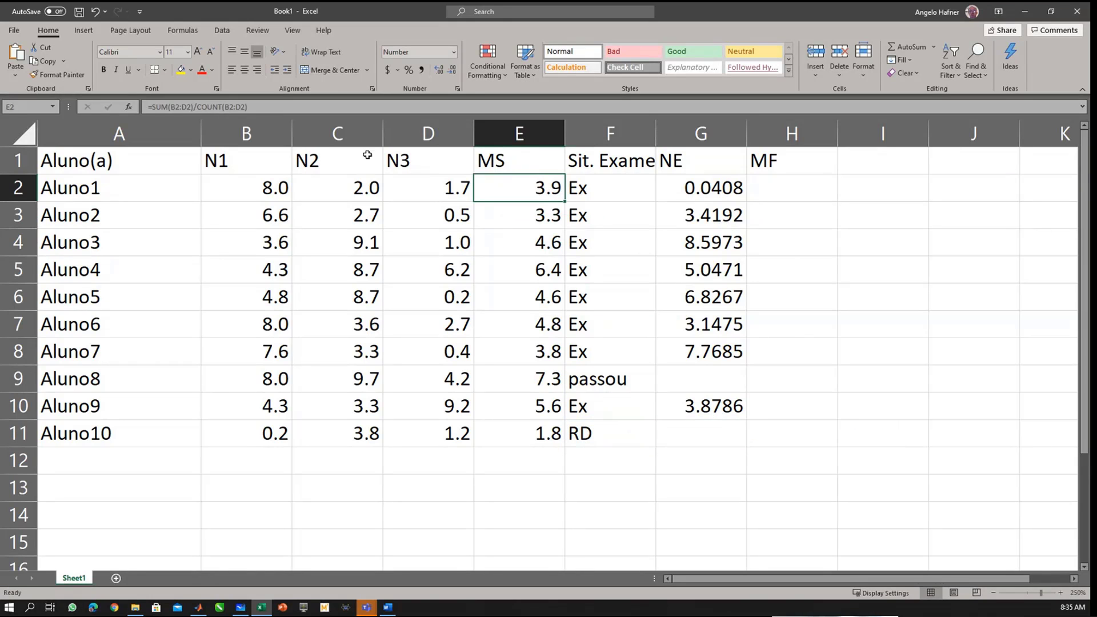
left_click(62, 75)
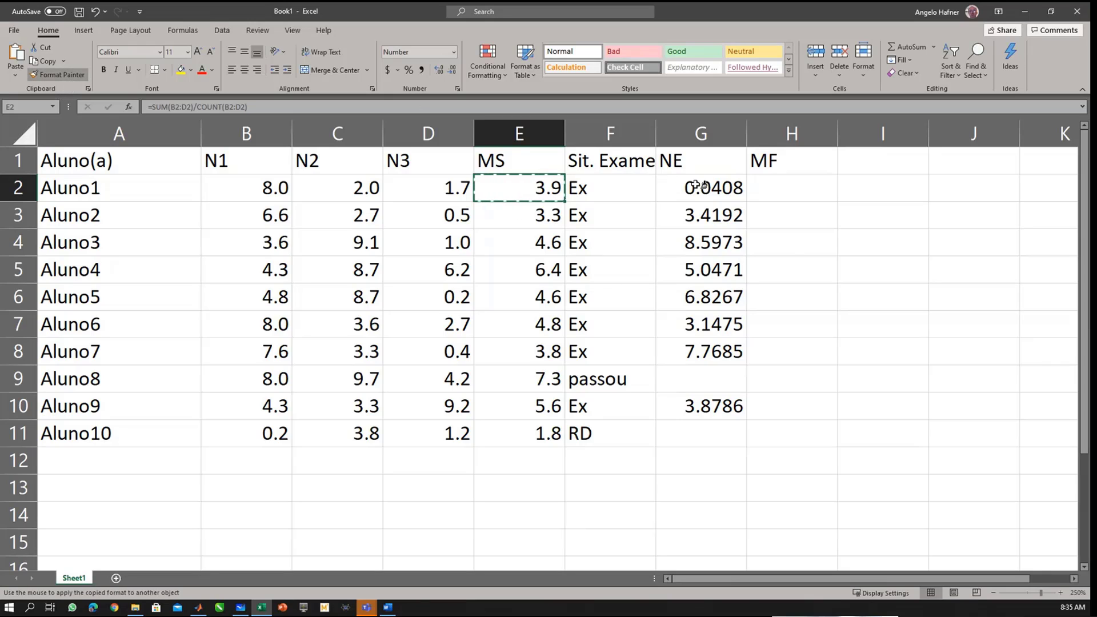
left_click_drag(691, 183, 714, 434)
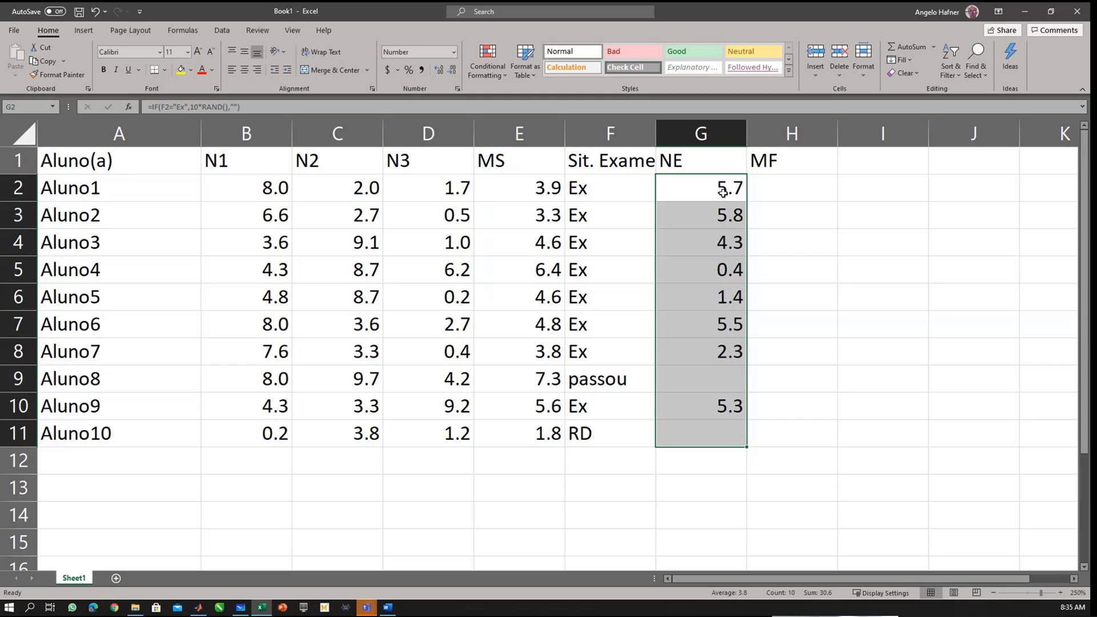
Step: Enter the weighted final average =G2*.4+E2*.6 in H2 and fill it down to H11
left_click(791, 194)
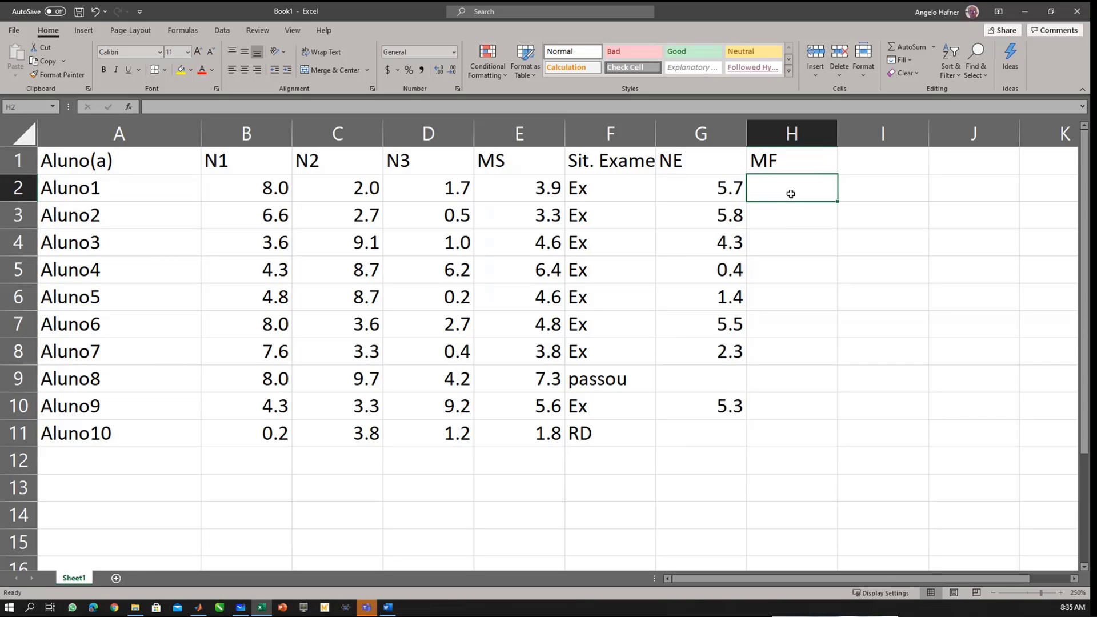
type("=")
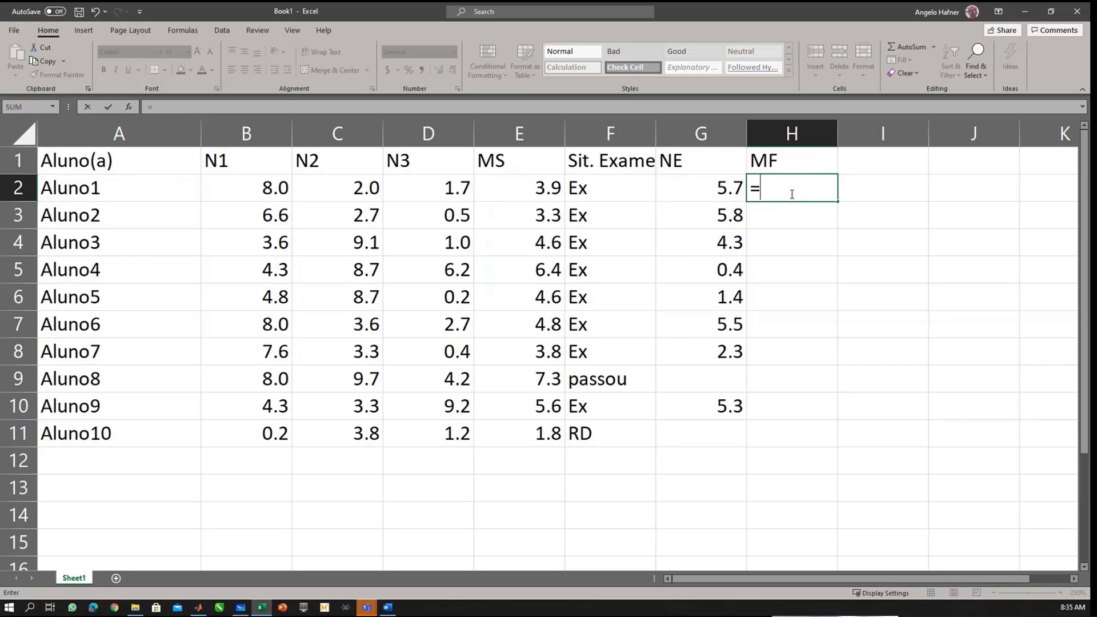
key("Left")
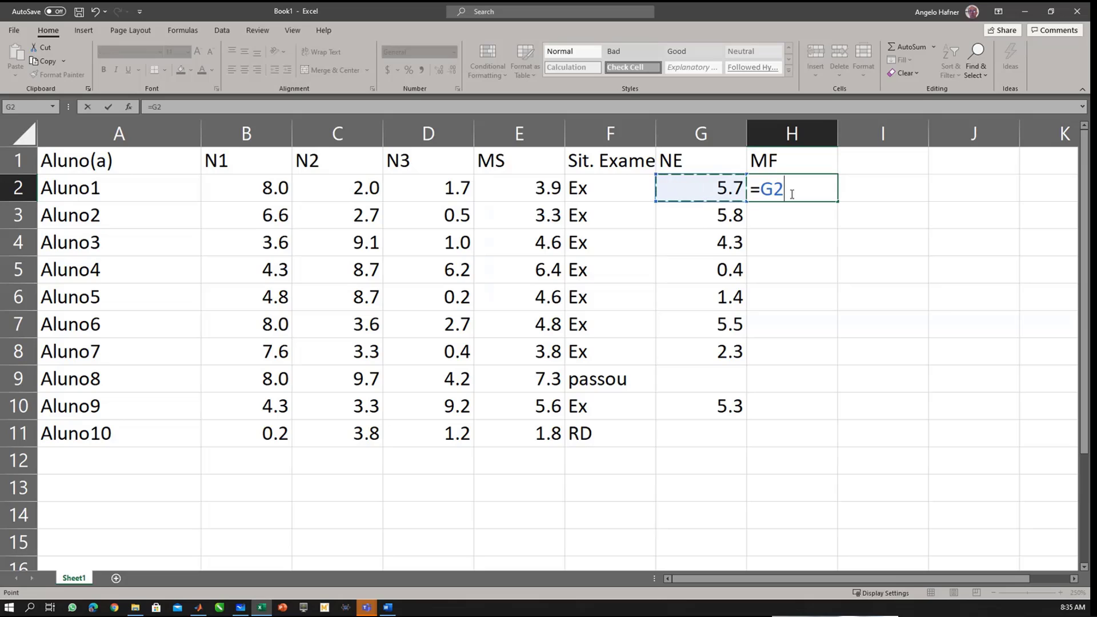
type("*.4")
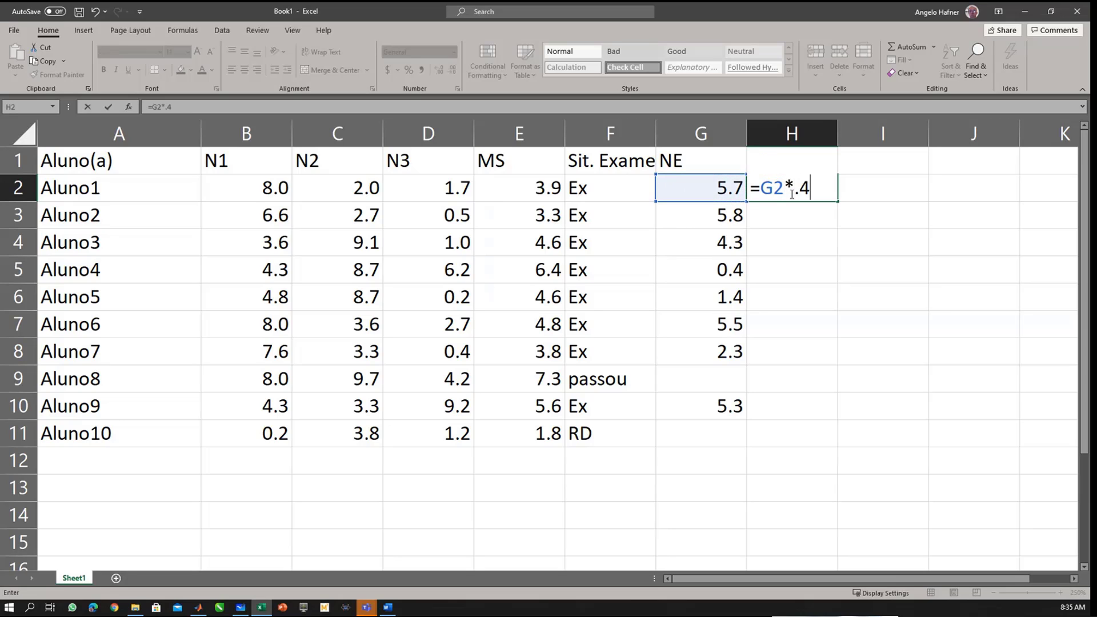
type("+")
key("Left")
key("Left")
key("Left")
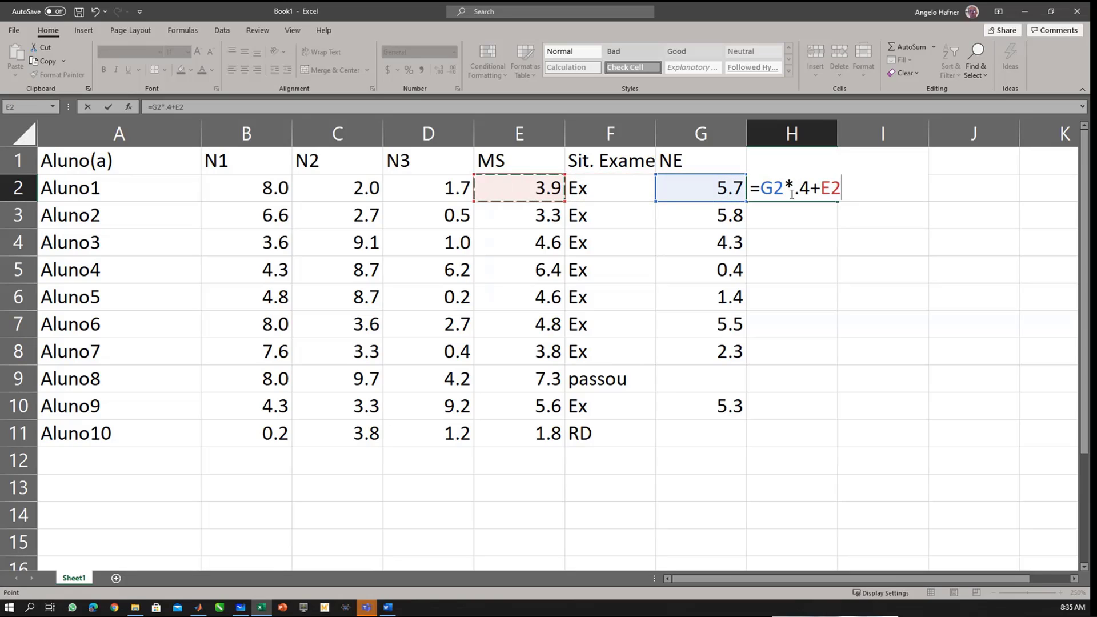
type("*.6")
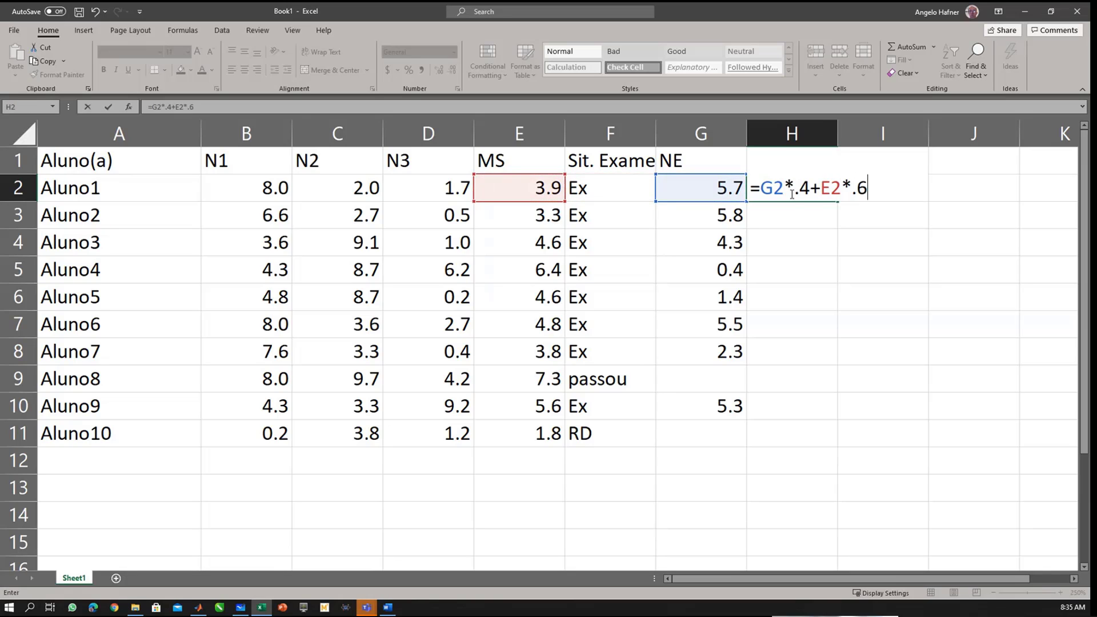
key("Return")
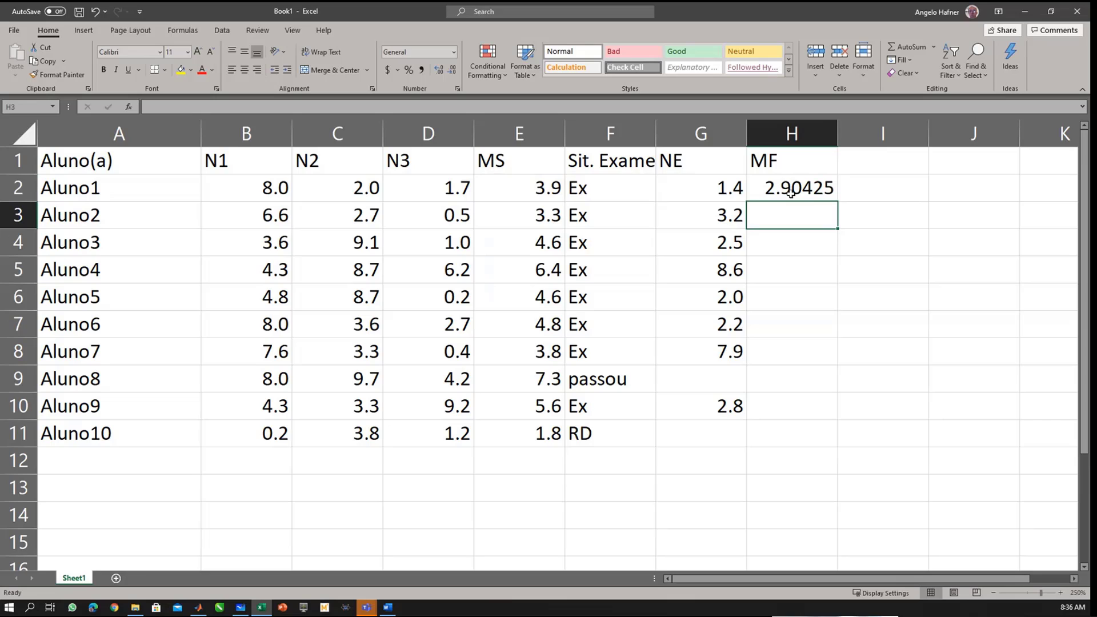
left_click(791, 193)
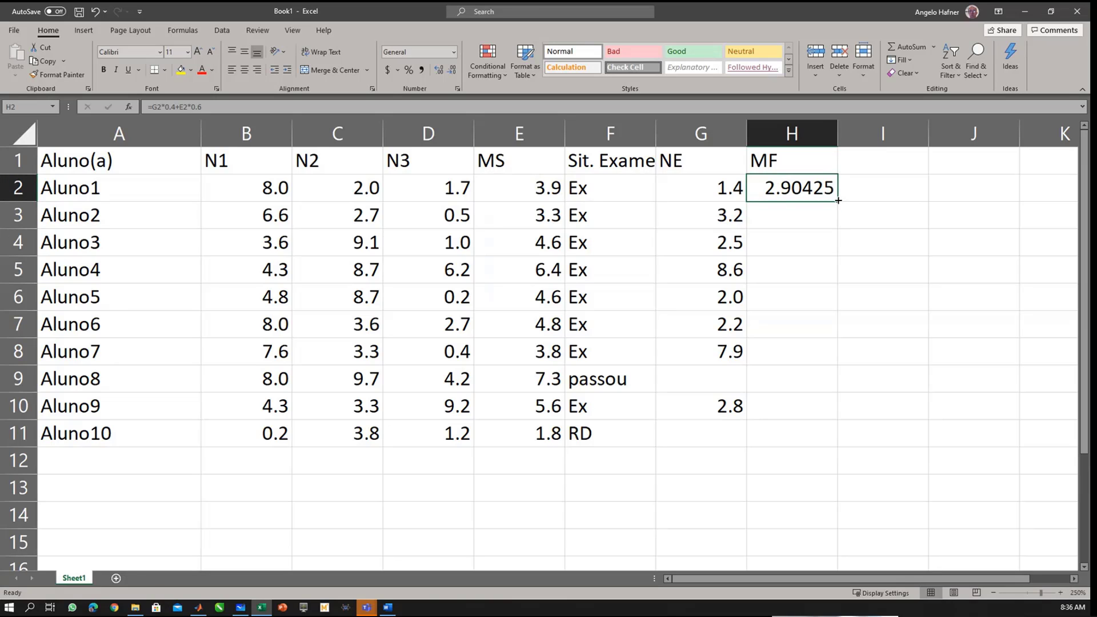
double_click(837, 200)
Step: Copy the number format of NE cell G2 onto the MF cells H2:H11
key("Left")
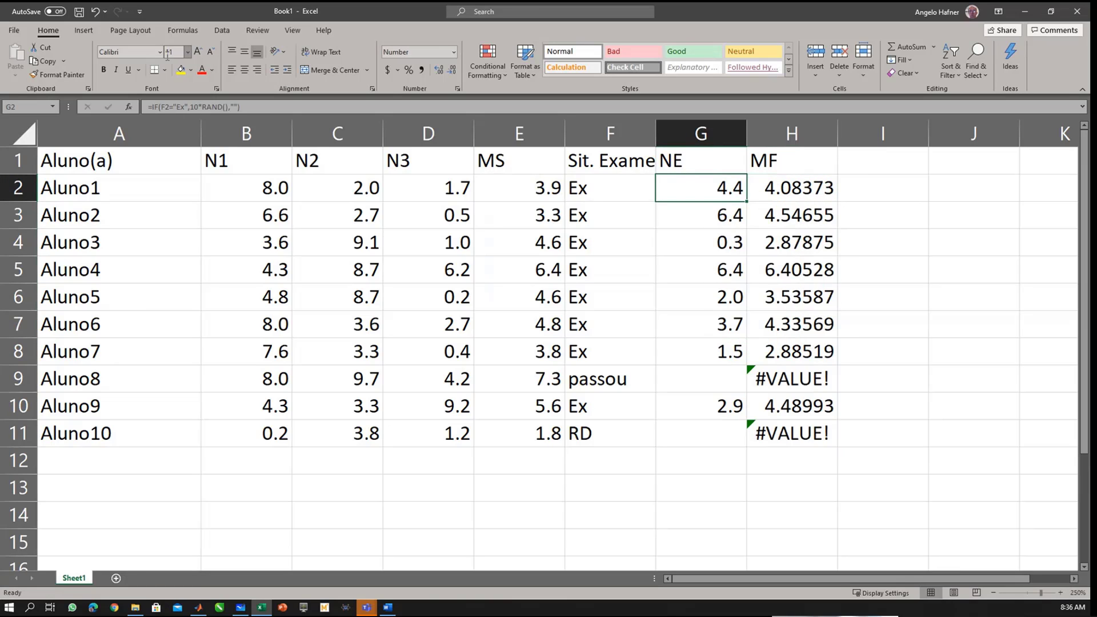
left_click(56, 74)
left_click_drag(797, 190, 812, 436)
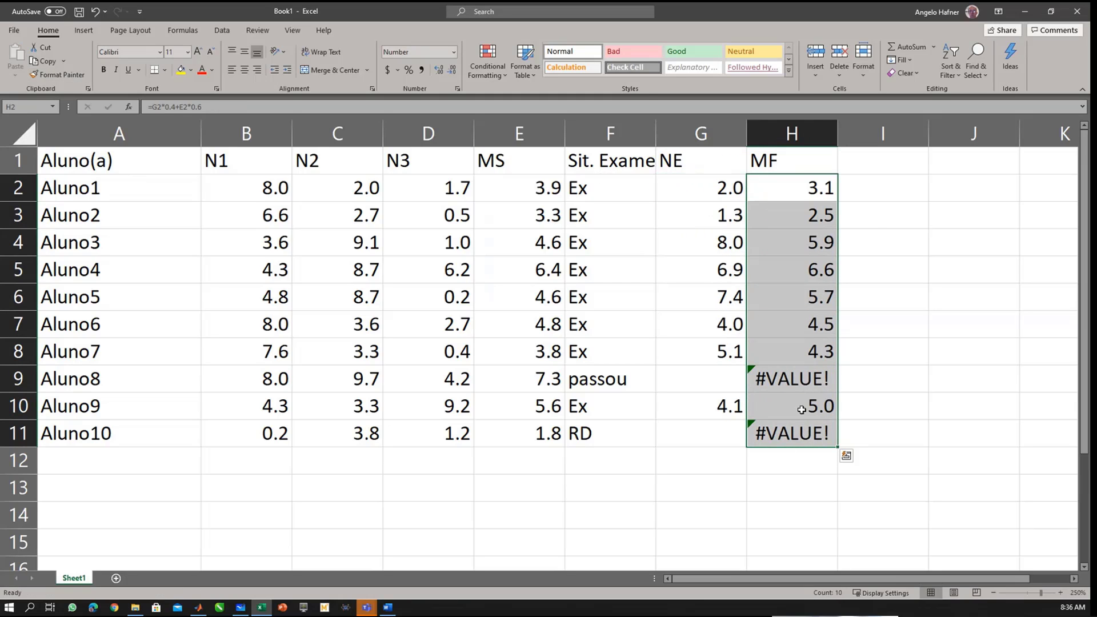
Step: Inspect the MF formula for Aluno8 in H9 and clear the contents of H2:H11
left_click(795, 380)
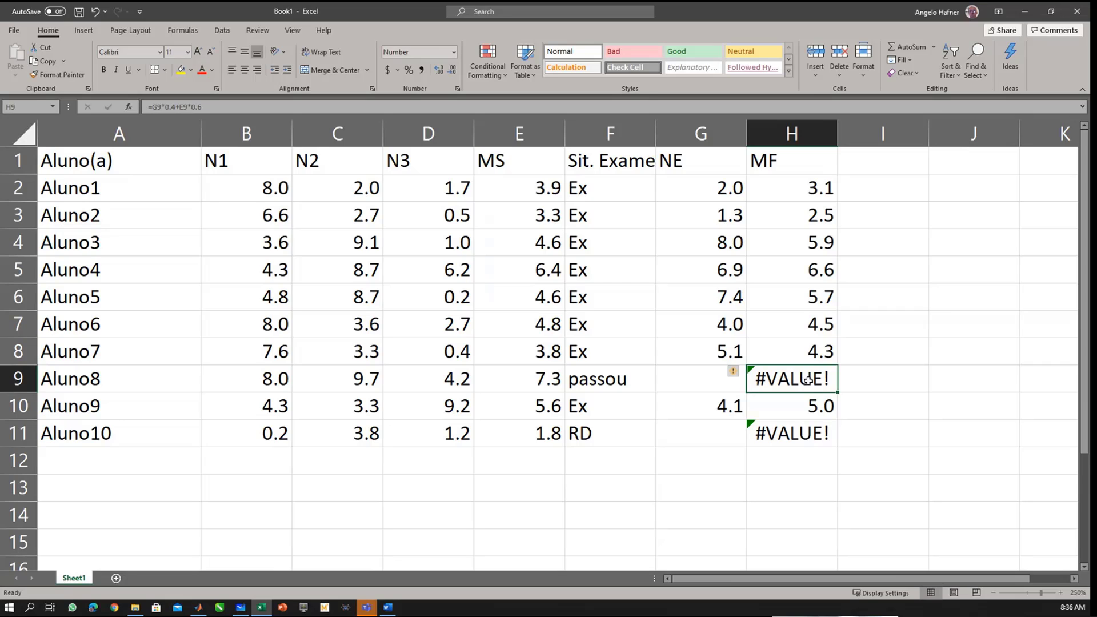
double_click(807, 380)
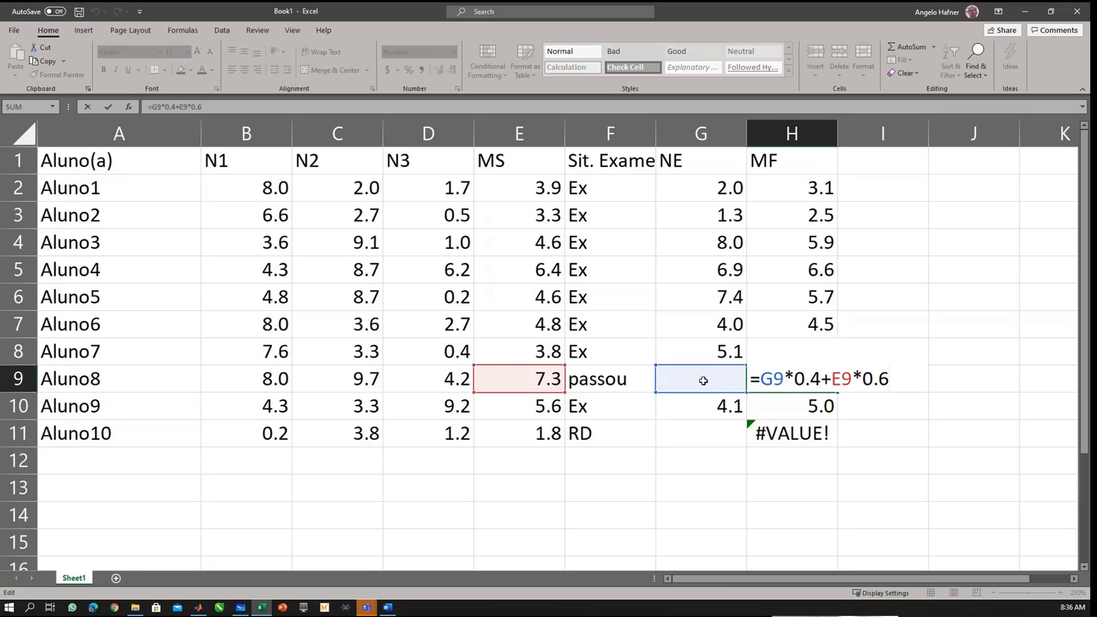
key("Escape")
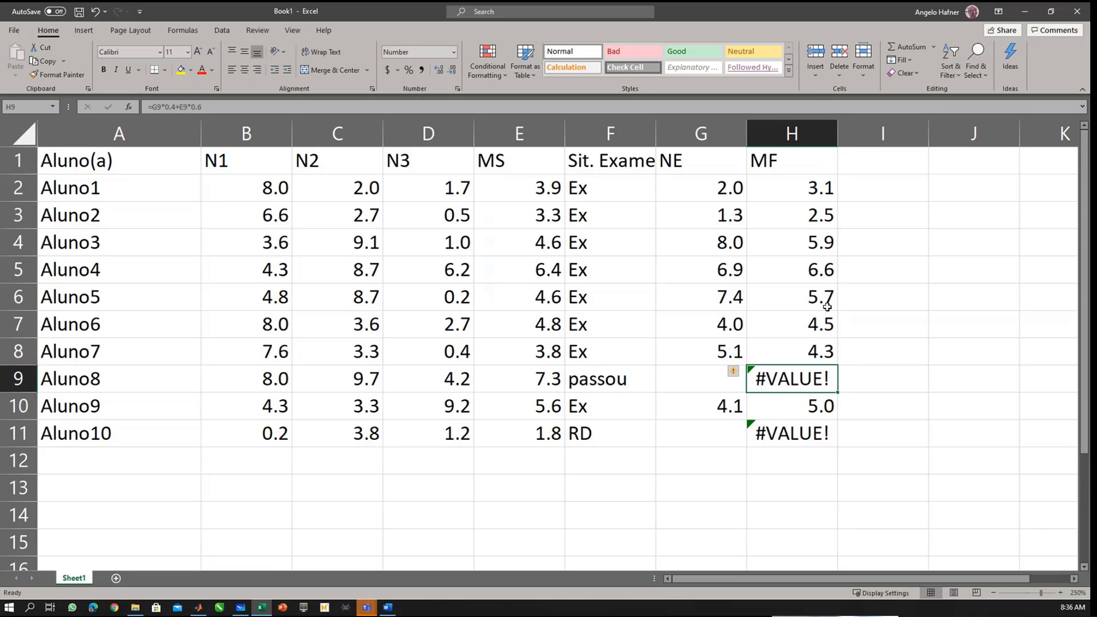
left_click_drag(803, 189, 827, 423)
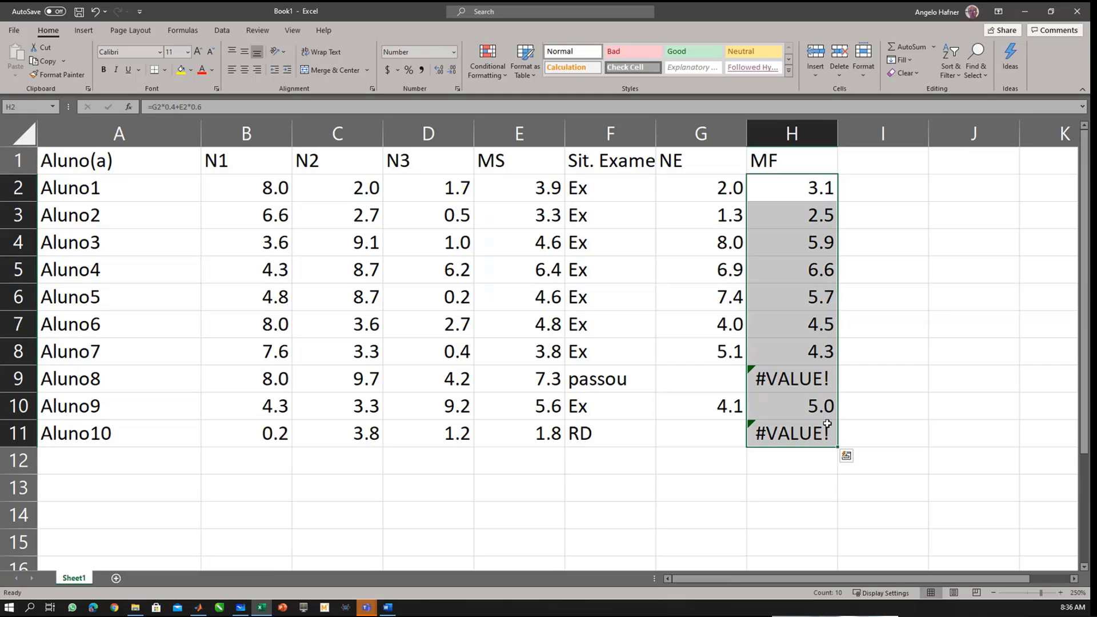
key("Delete")
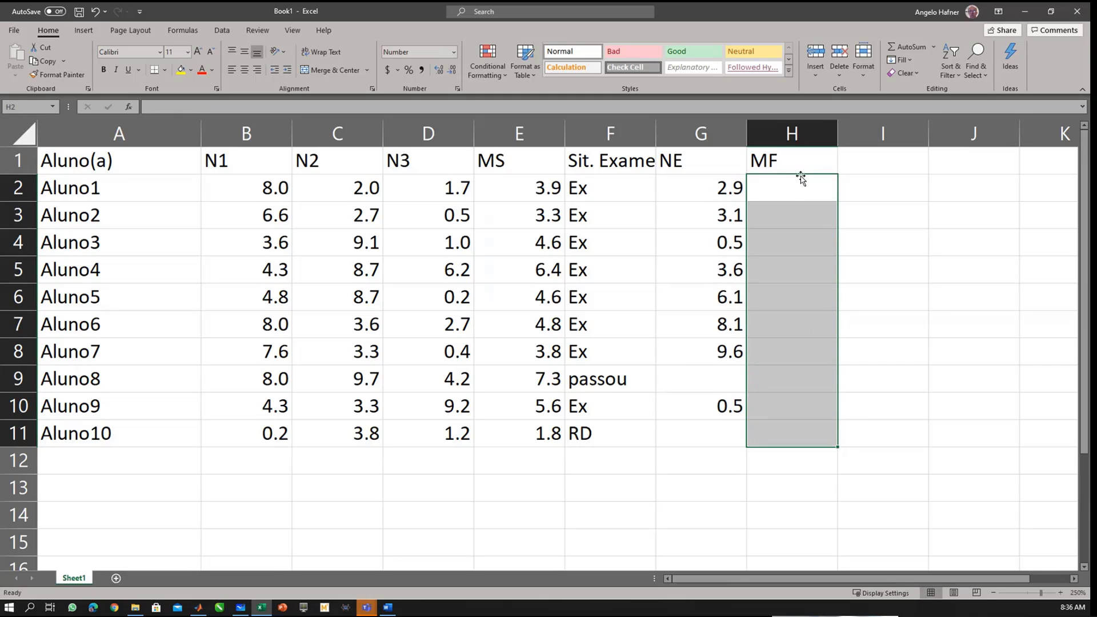
Step: Undo the clearing of the MF column and clear only H3:H11, keeping the formula in H2
key("ctrl+z")
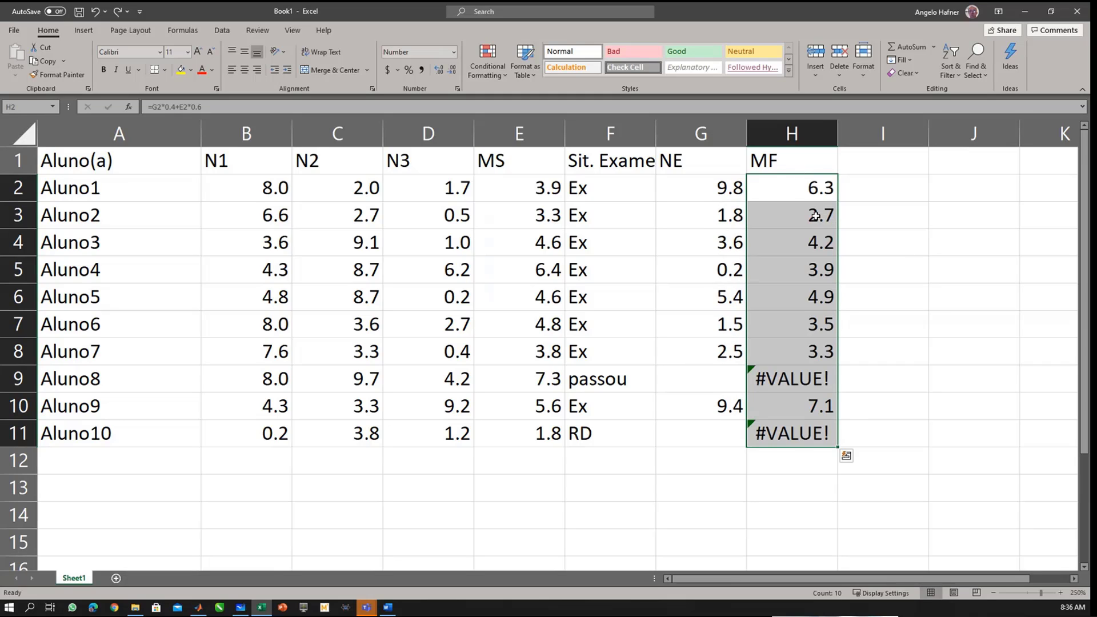
left_click_drag(814, 214, 821, 431)
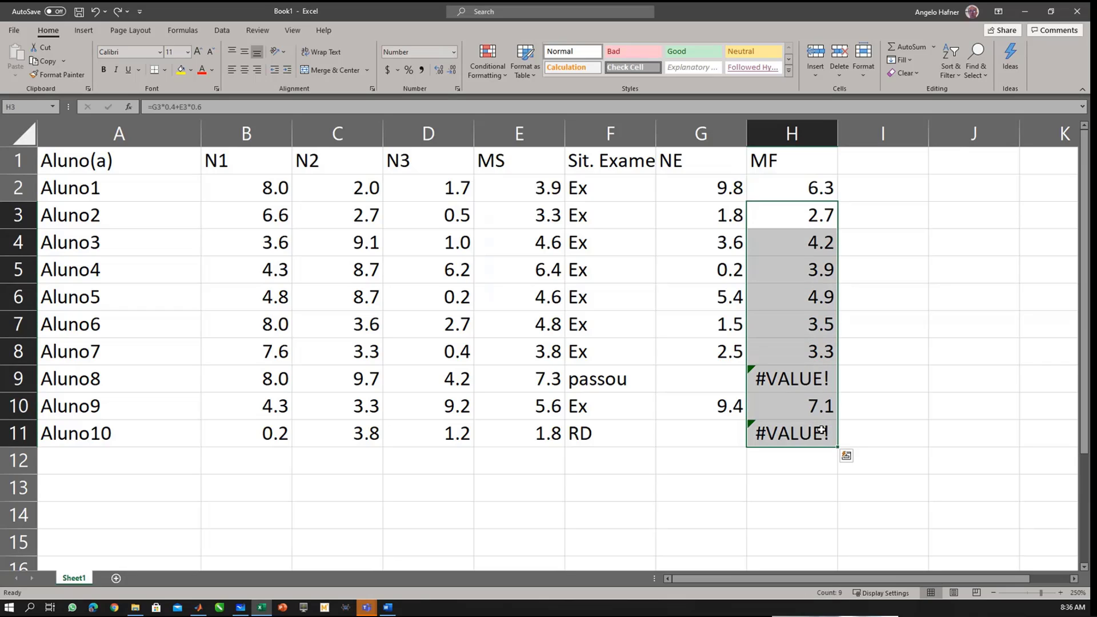
key("Delete")
Step: Cut the weighted-average expression out of the H2 formula and start an IF function in its place
left_click(807, 181)
key("F2")
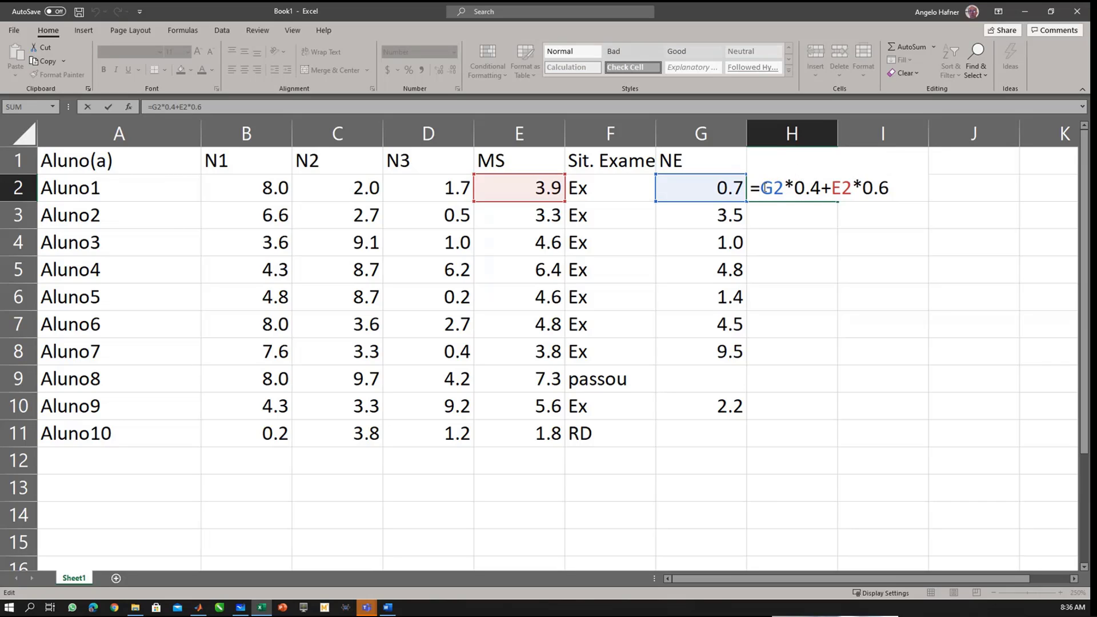
left_click_drag(762, 189, 893, 190)
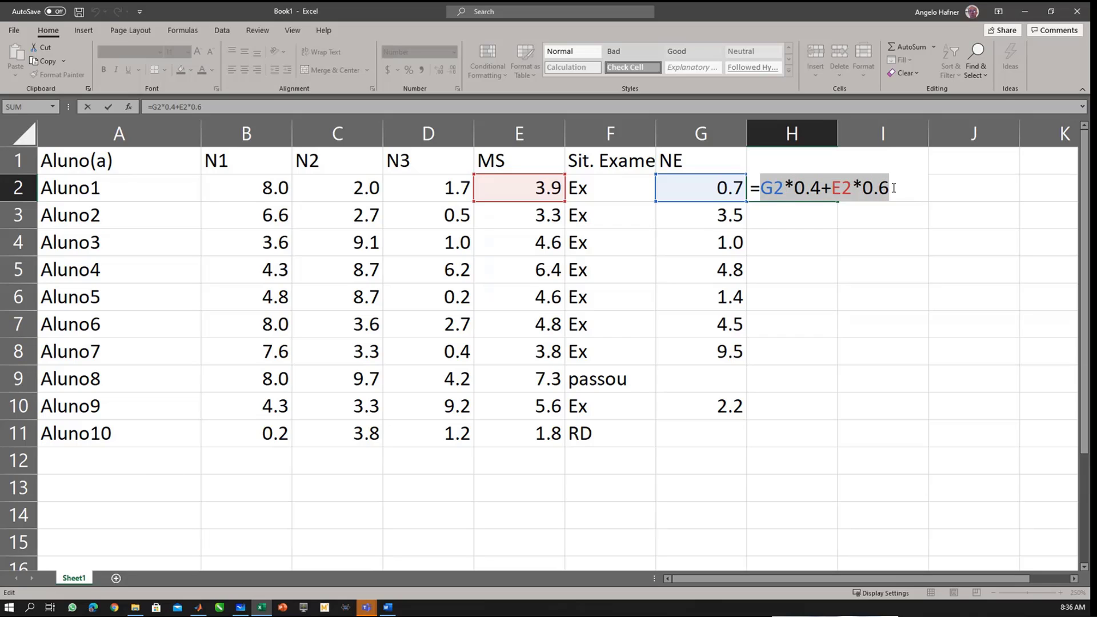
key("BackSpace")
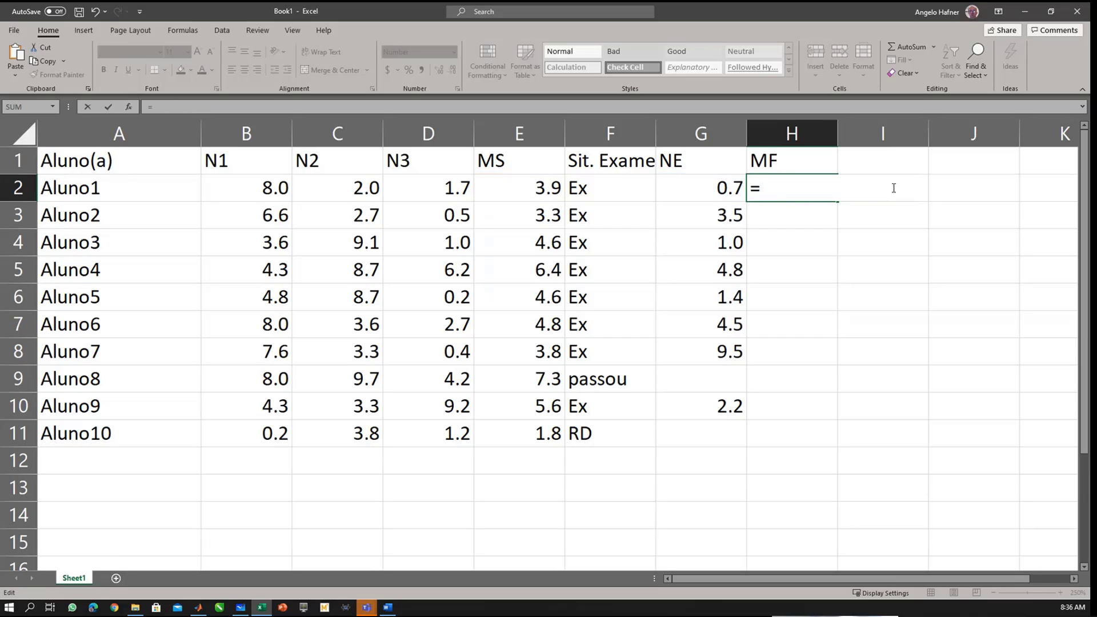
type("if(")
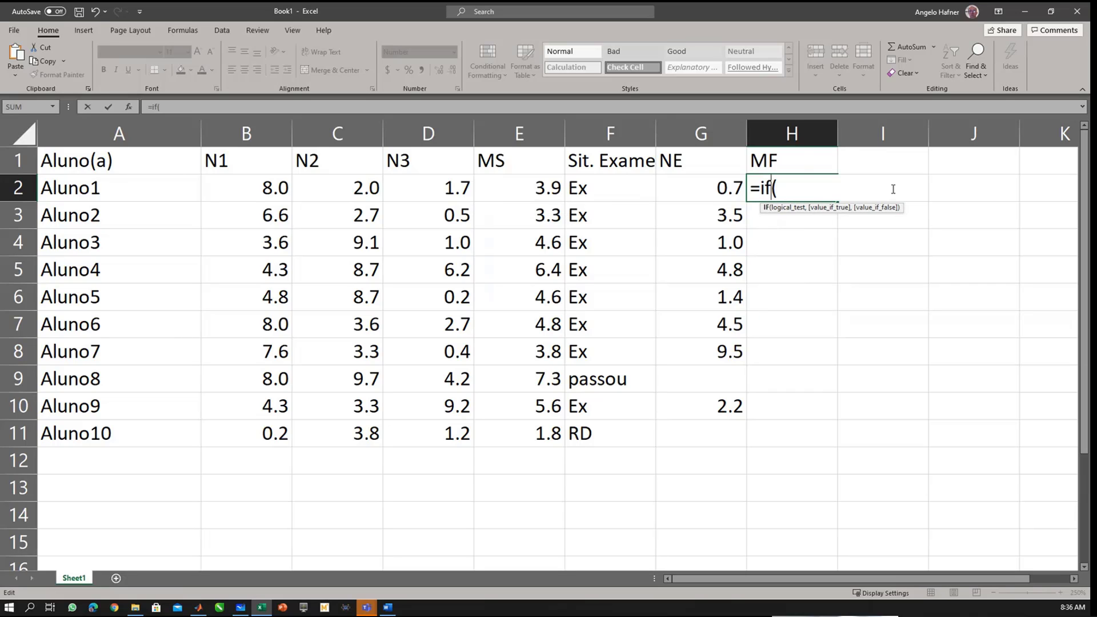
type(")")
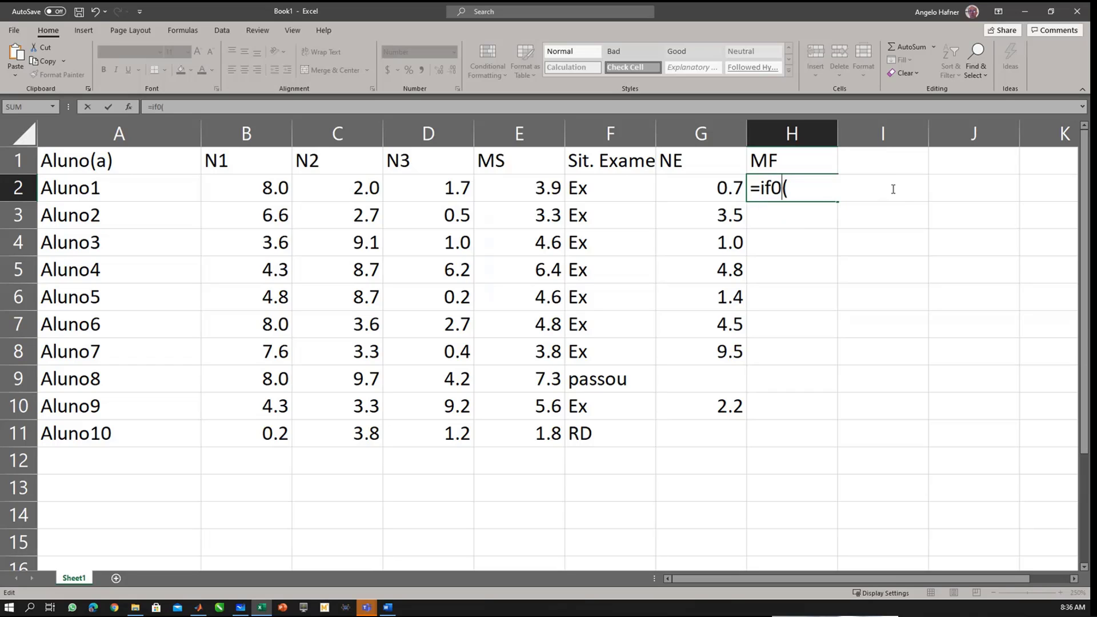
key("BackSpace")
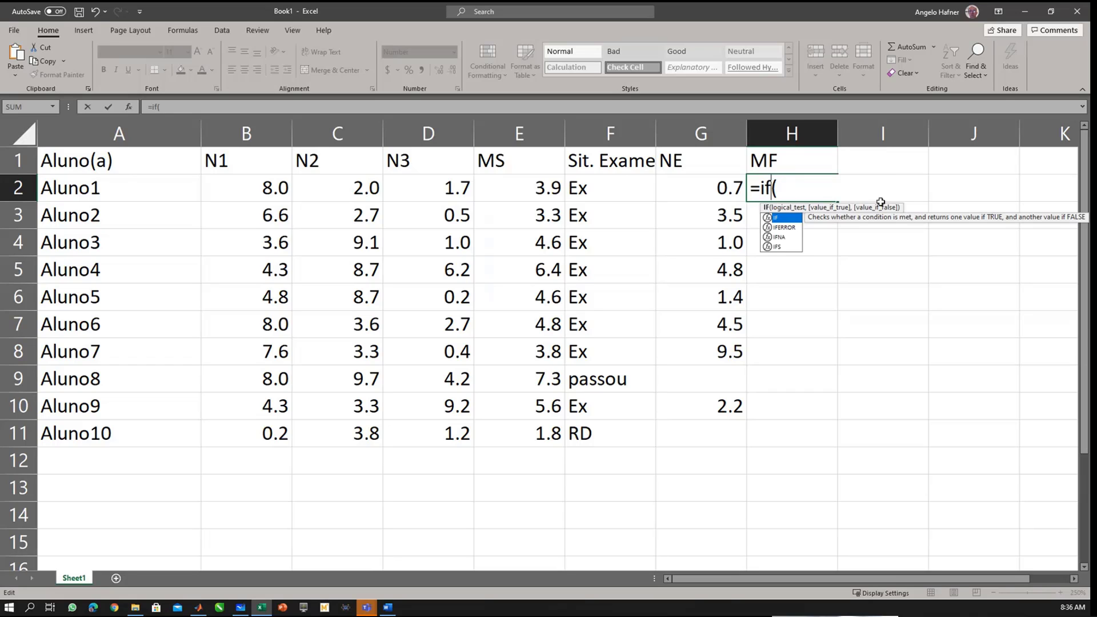
left_click(794, 187)
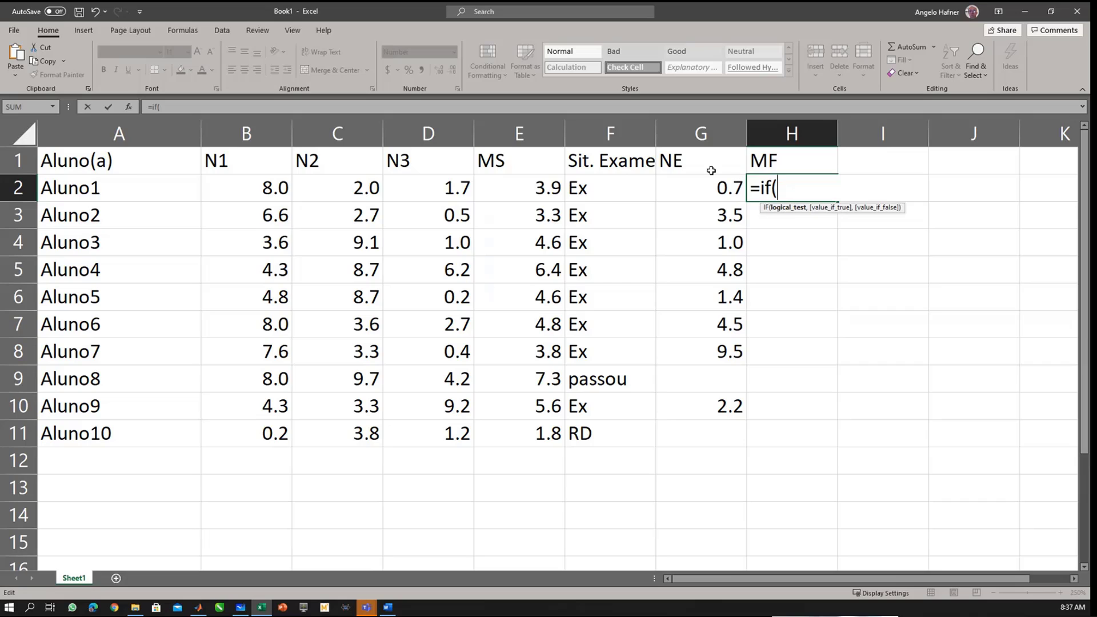
left_click(629, 187)
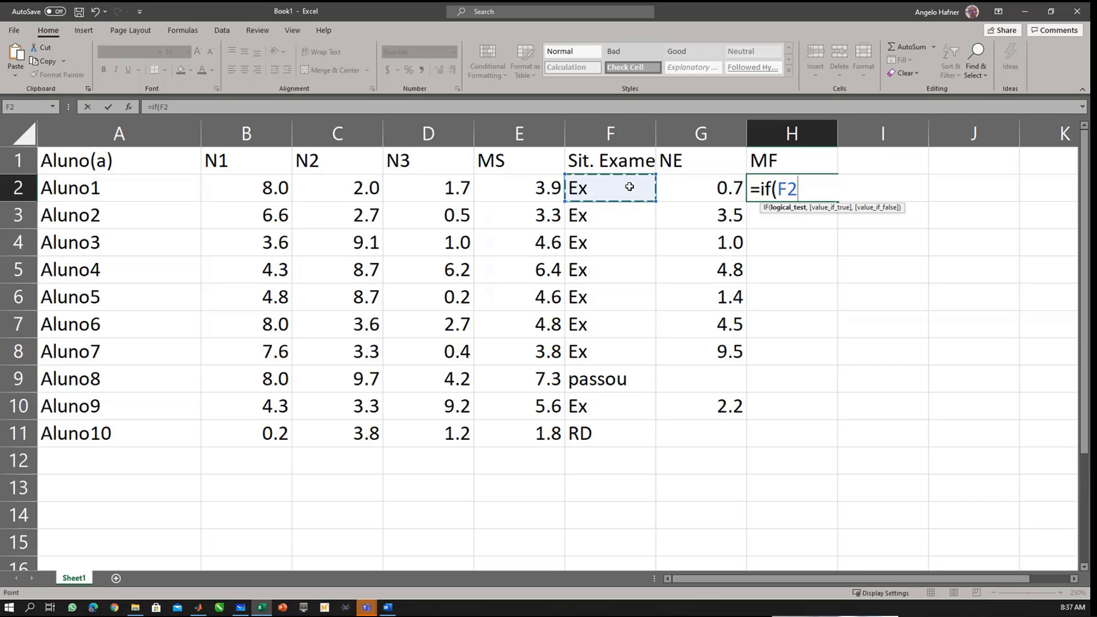
type("=")
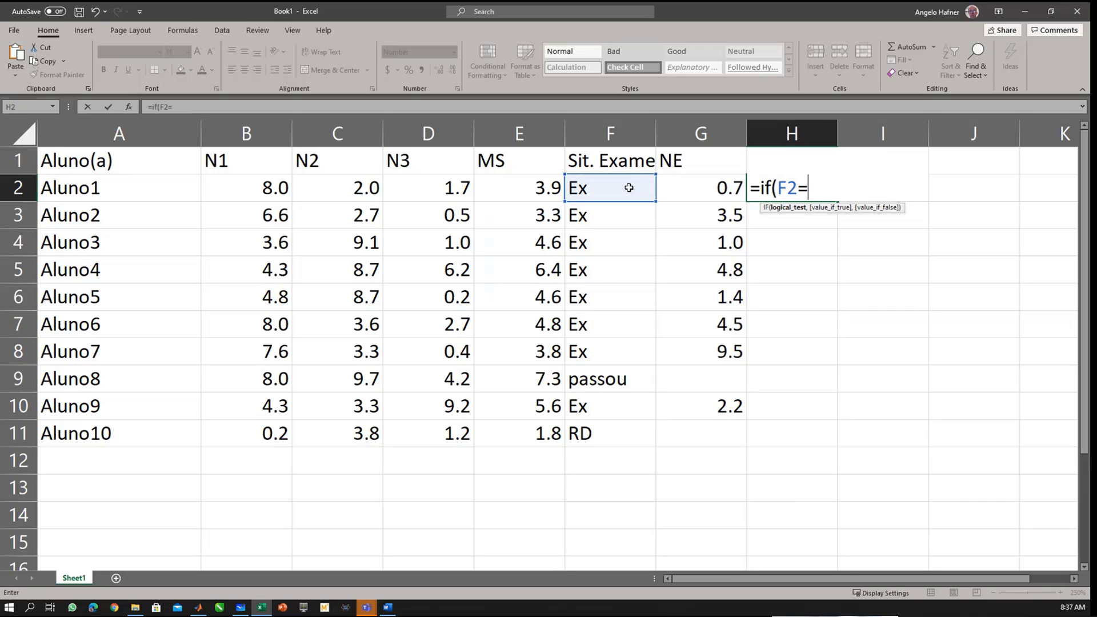
type("2:2")
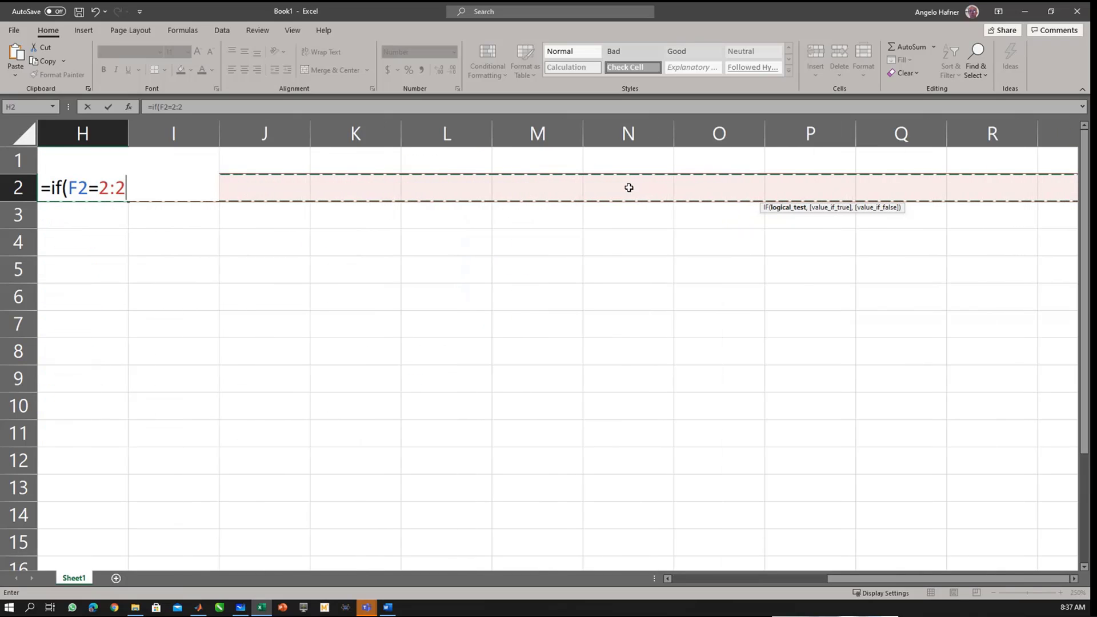
key("BackSpace")
key("BackSpace")
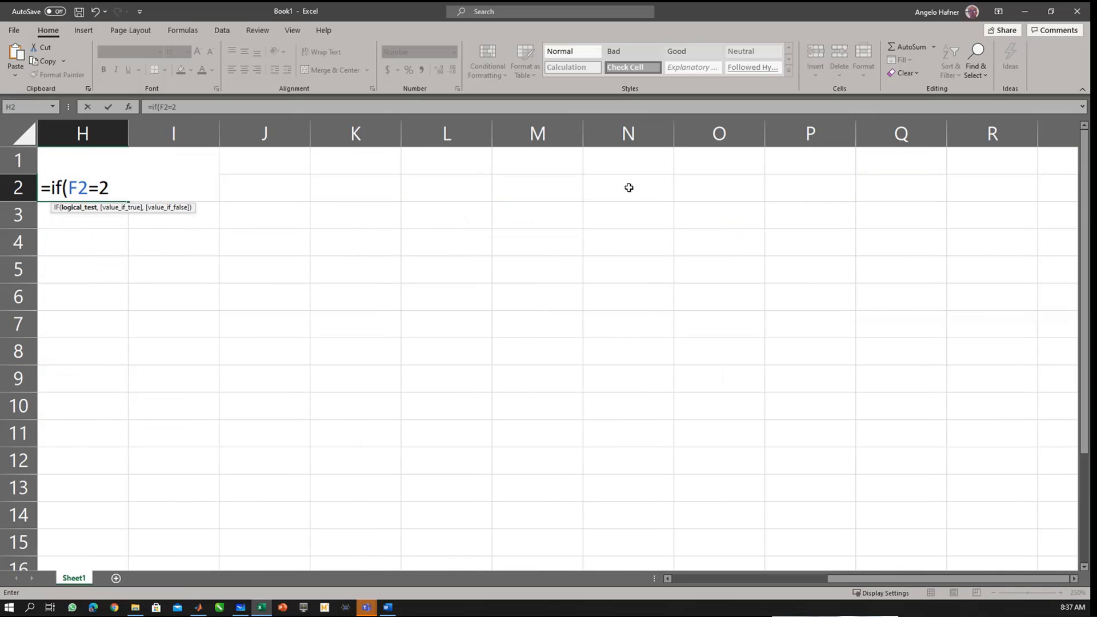
left_click_drag(901, 578, 740, 578)
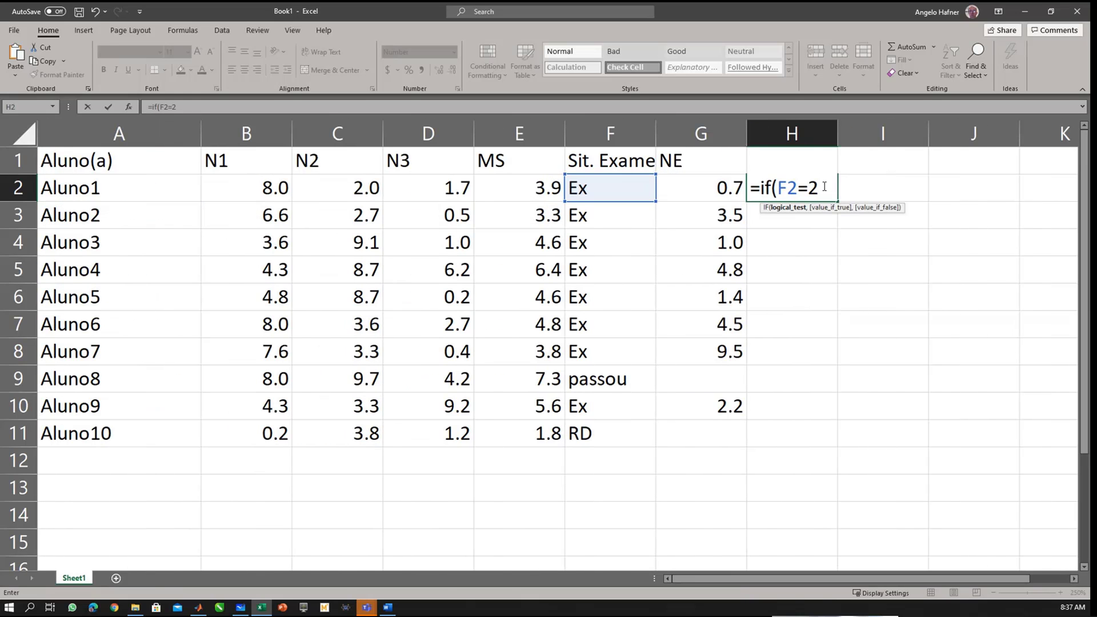
key("BackSpace")
key("BackSpace")
key("BackSpace")
key("BackSpace")
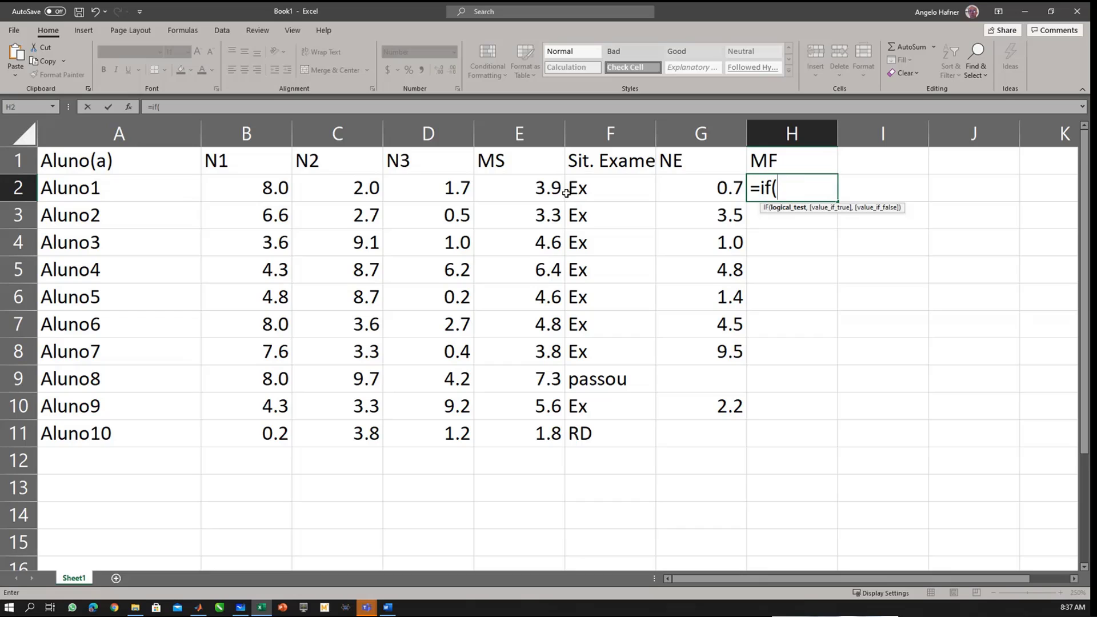
Step: Complete the MF formula in H2 as =IF(F2="Ex",G2*0.4+E2*0.6,E2)
left_click(594, 191)
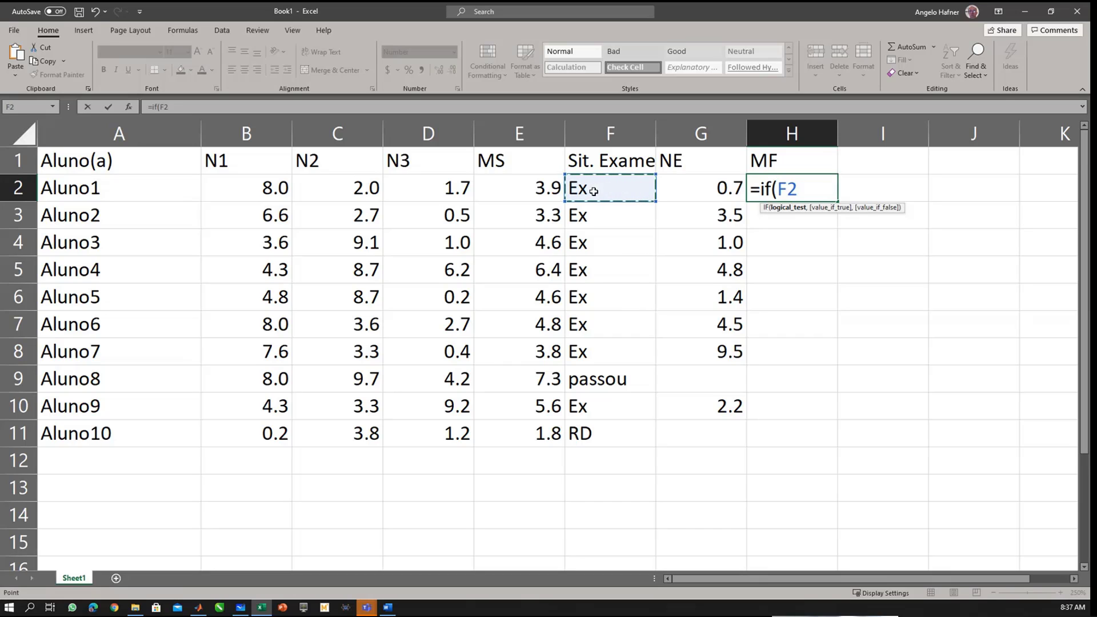
type("=")
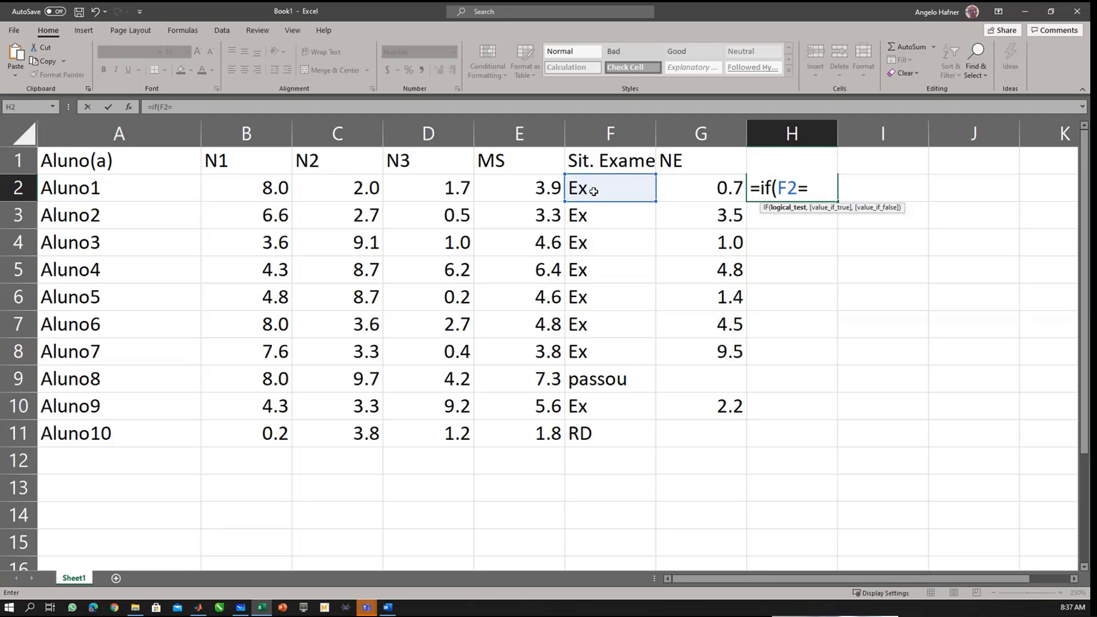
type("\"Ex\"")
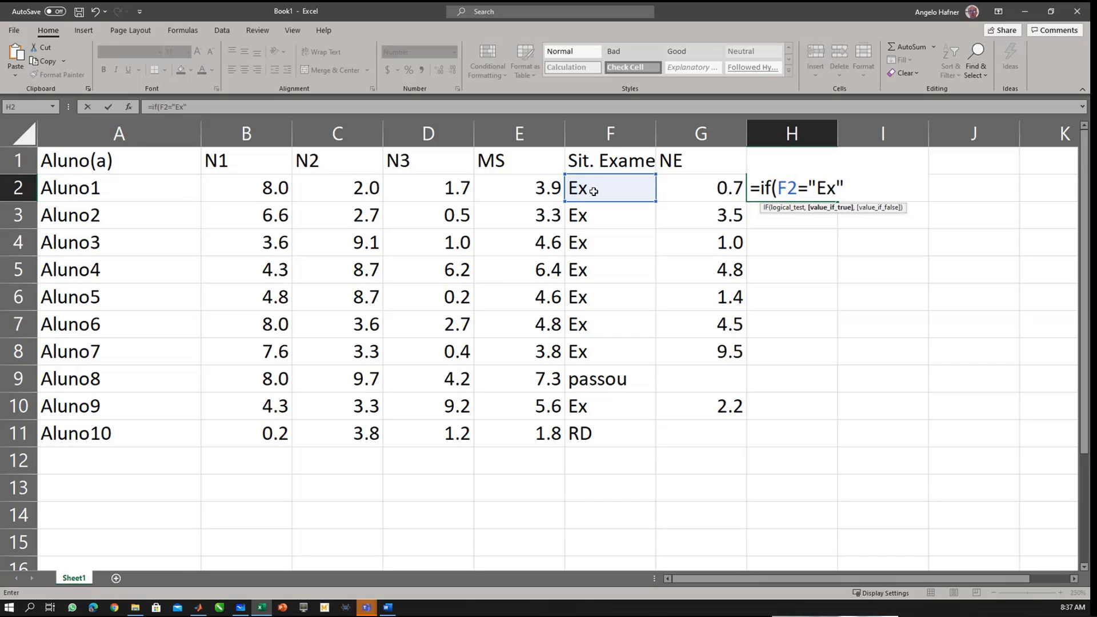
type(",G2*0.4+E2*0.6")
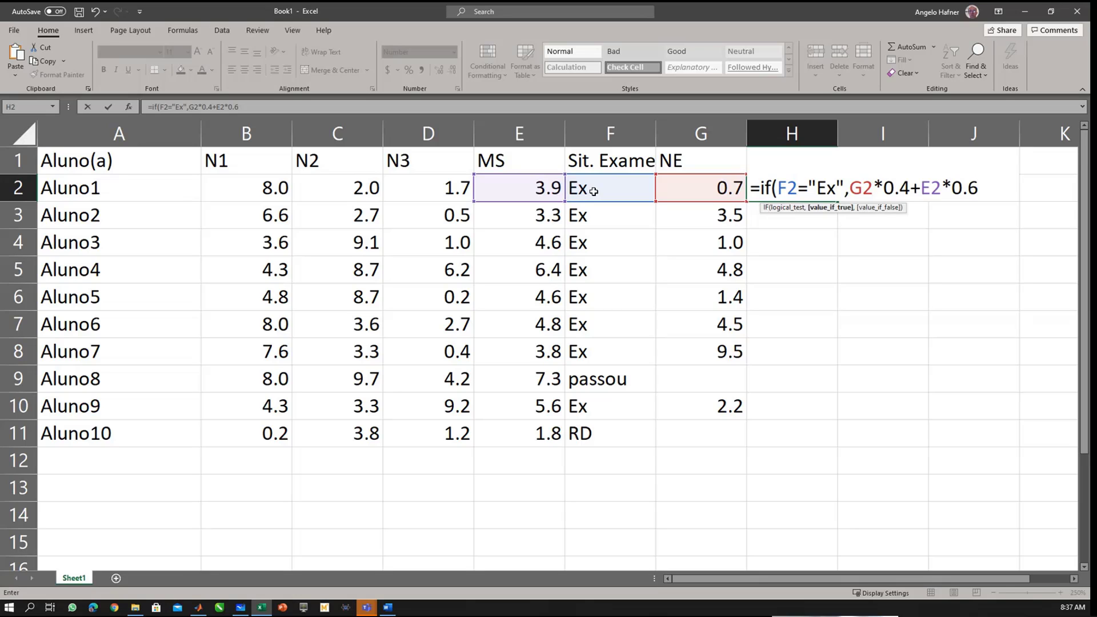
type(",")
left_click(522, 185)
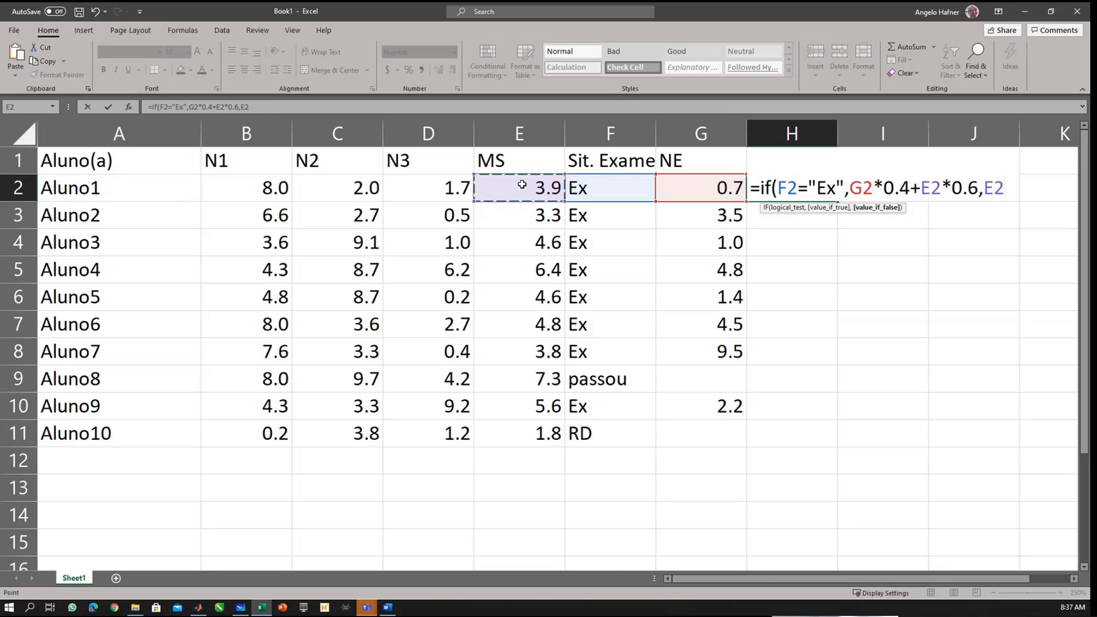
type(")")
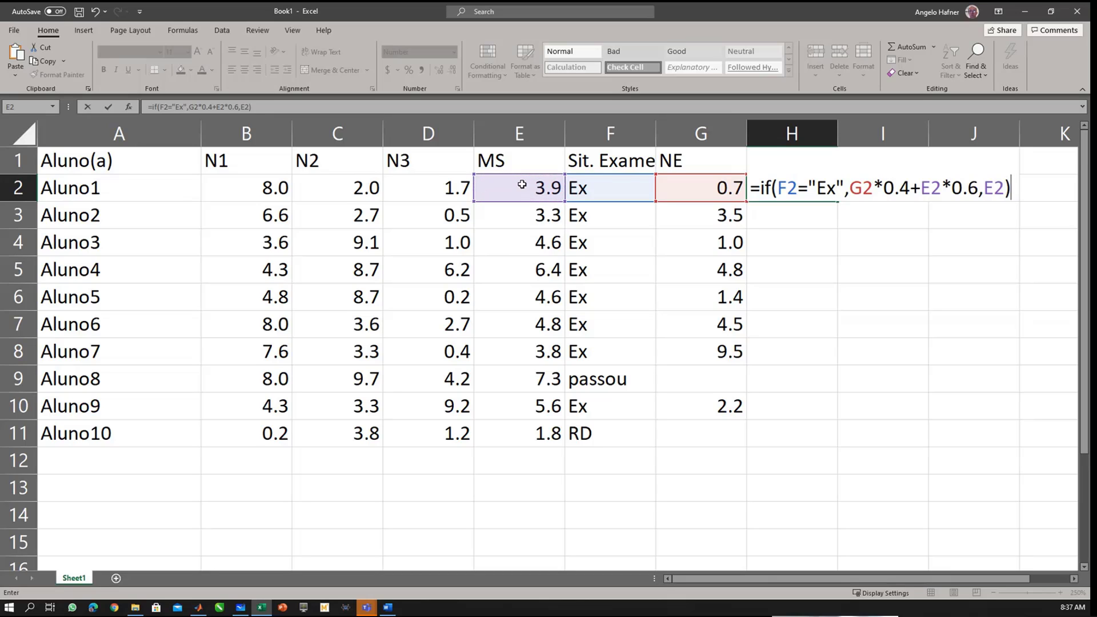
key("Return")
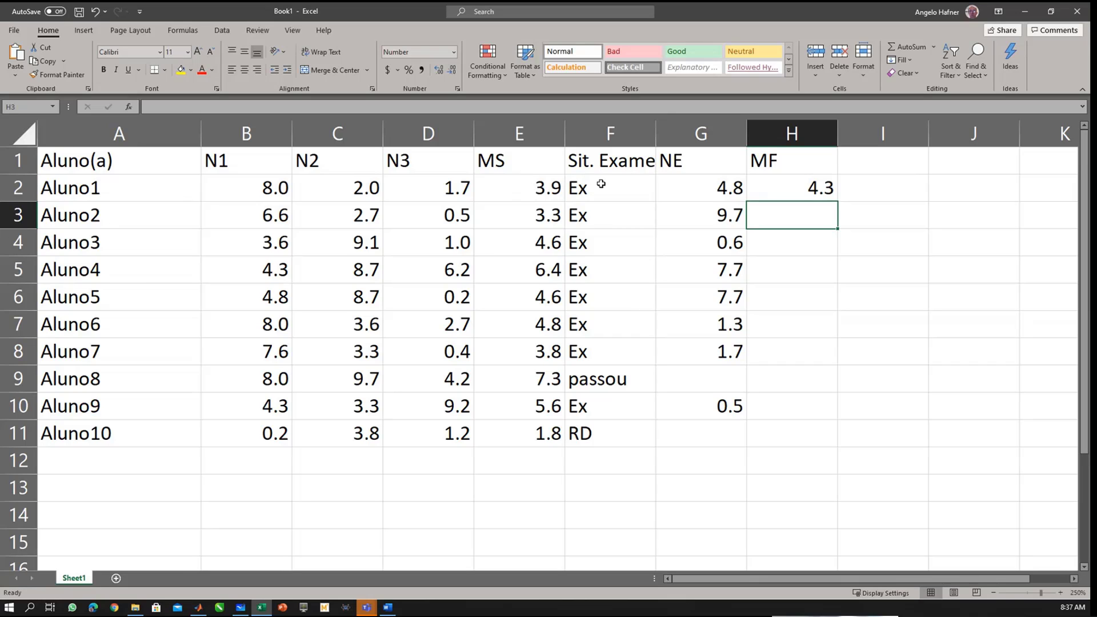
Step: Fill the H2 formula down to H11 and check the resulting MF formulas in H9, H11, H10 and H3
left_click(824, 184)
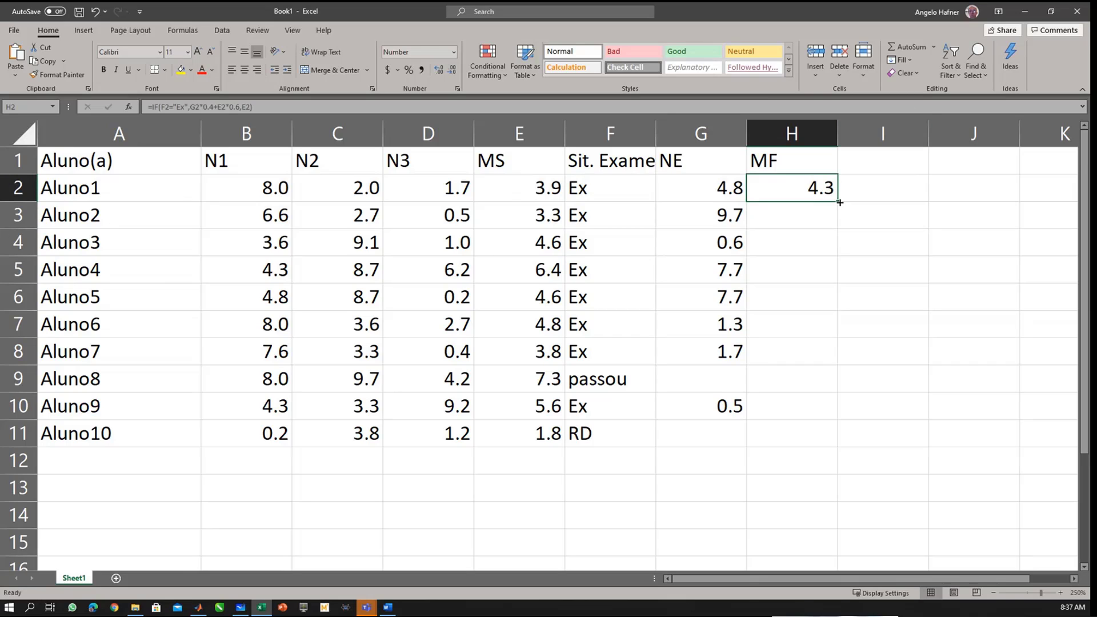
double_click(840, 202)
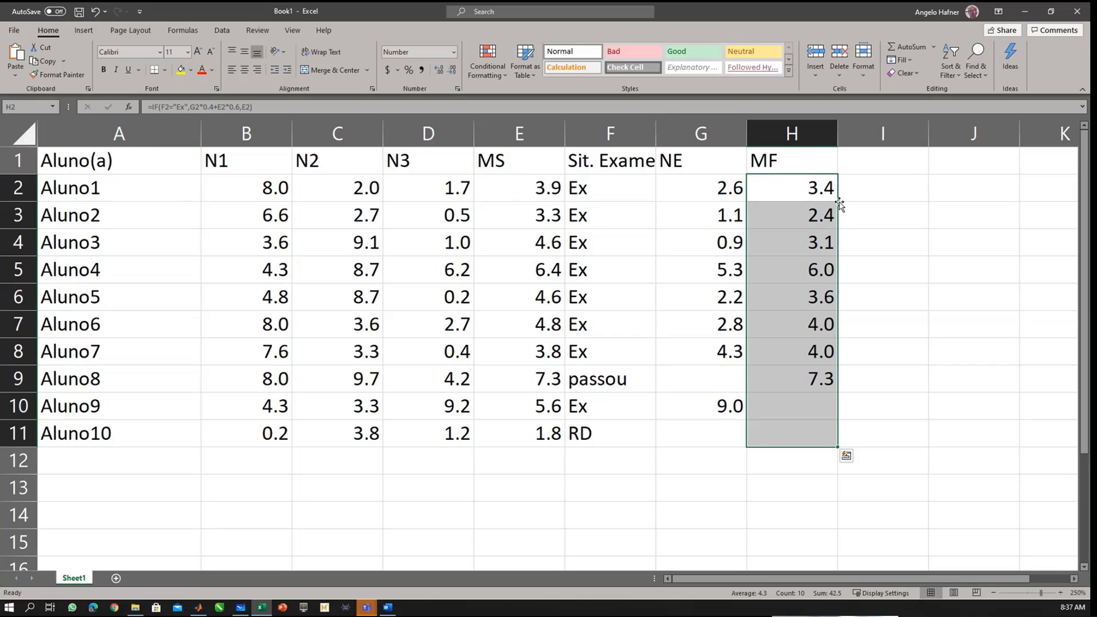
left_click(812, 379)
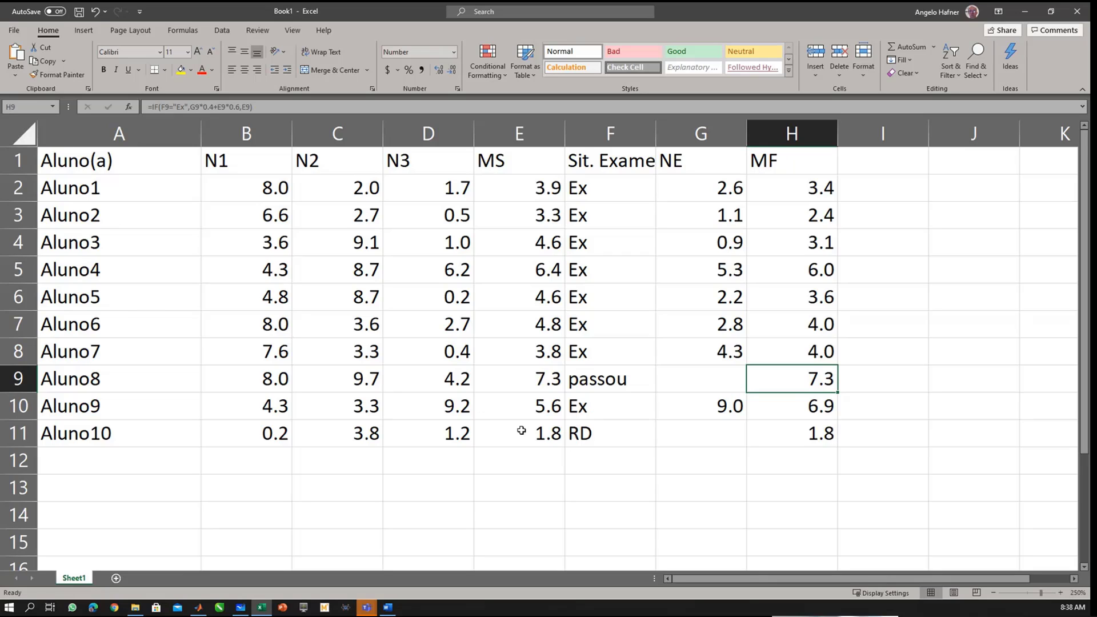
left_click(548, 431)
left_click(812, 432)
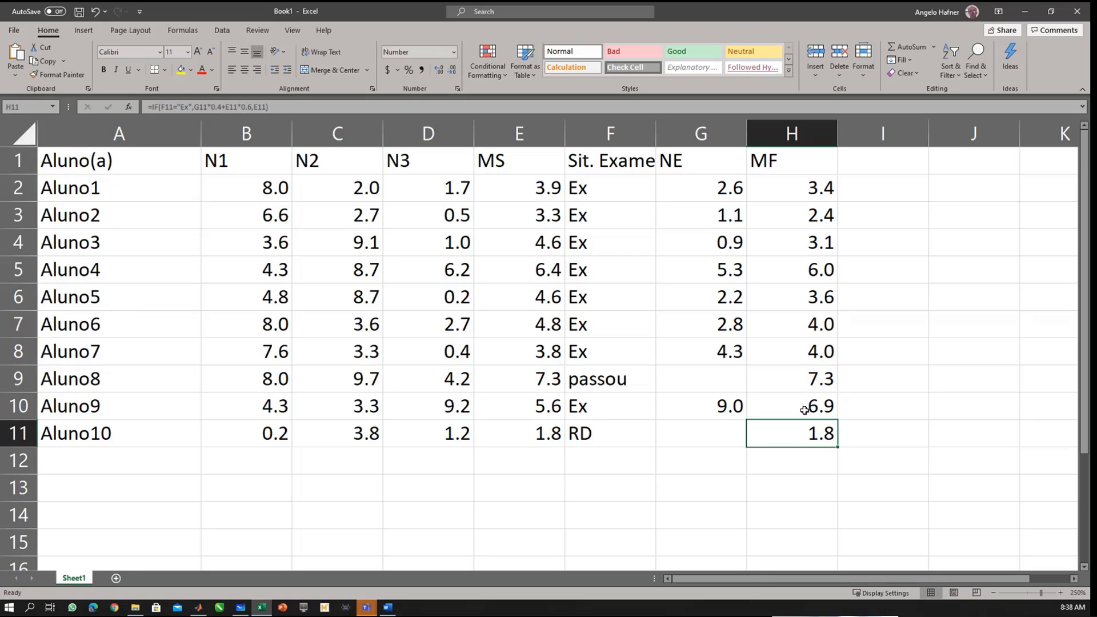
left_click(804, 410)
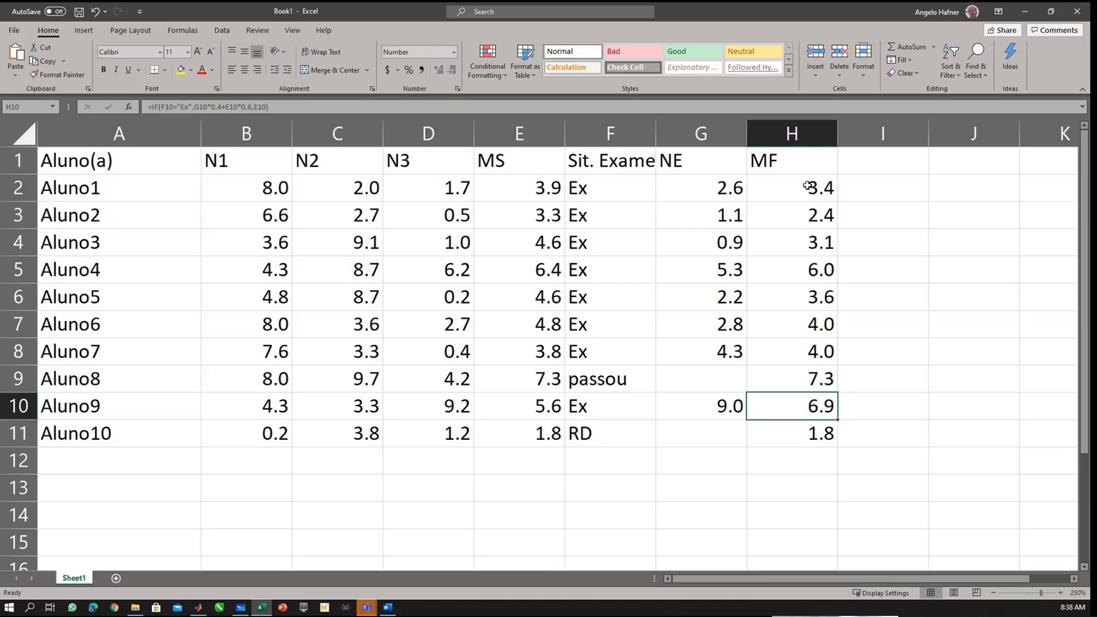
left_click(779, 211)
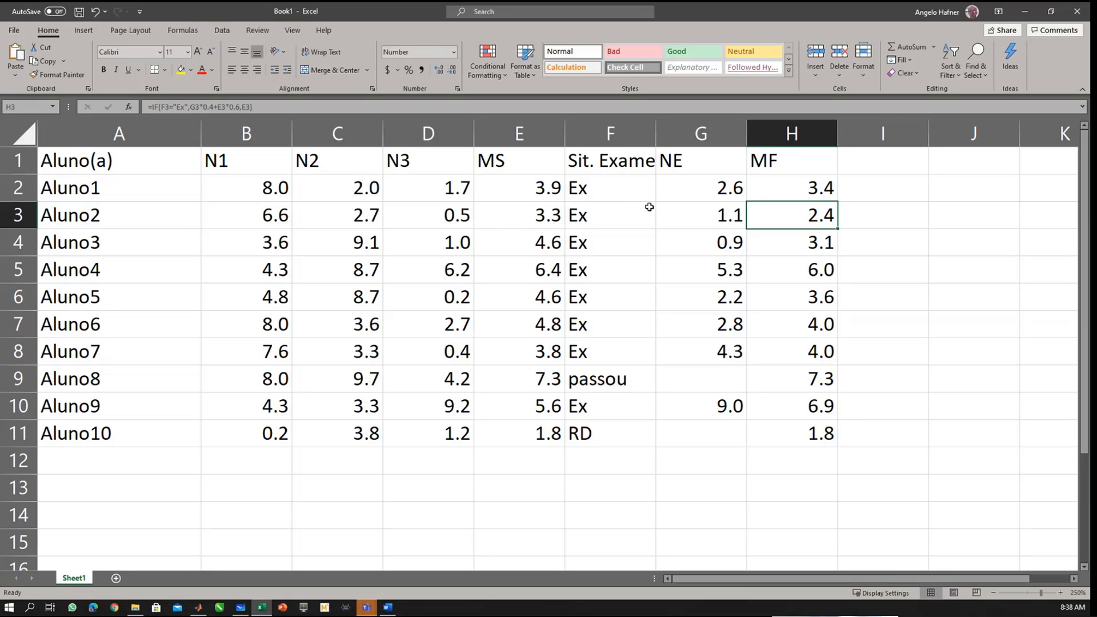
Step: Enter the header Sit. Final in cell I1
left_click(874, 163)
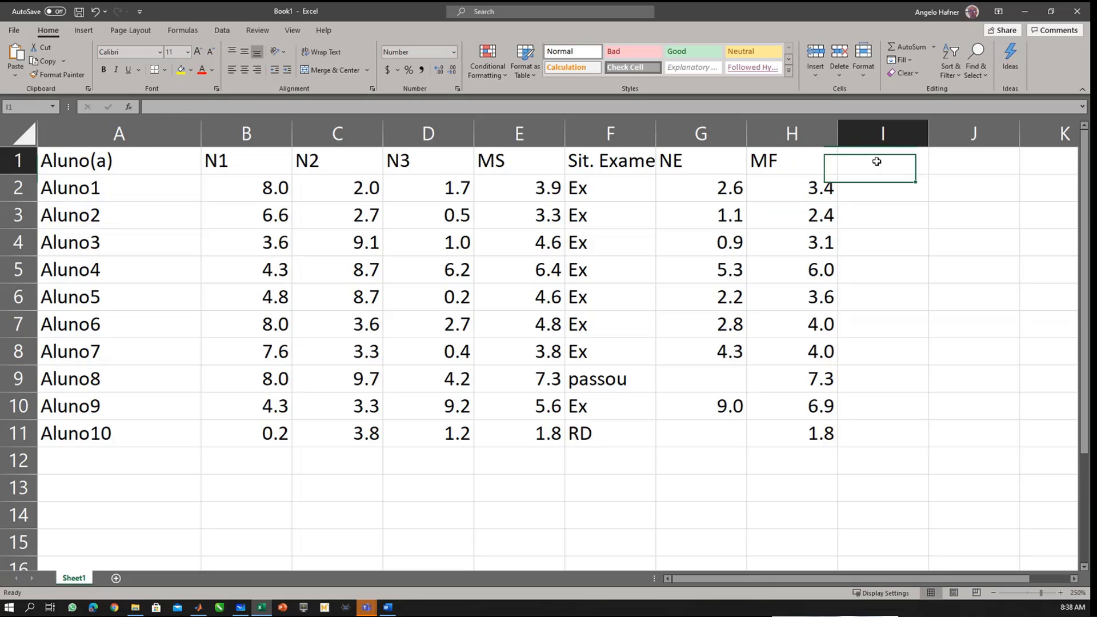
type("S")
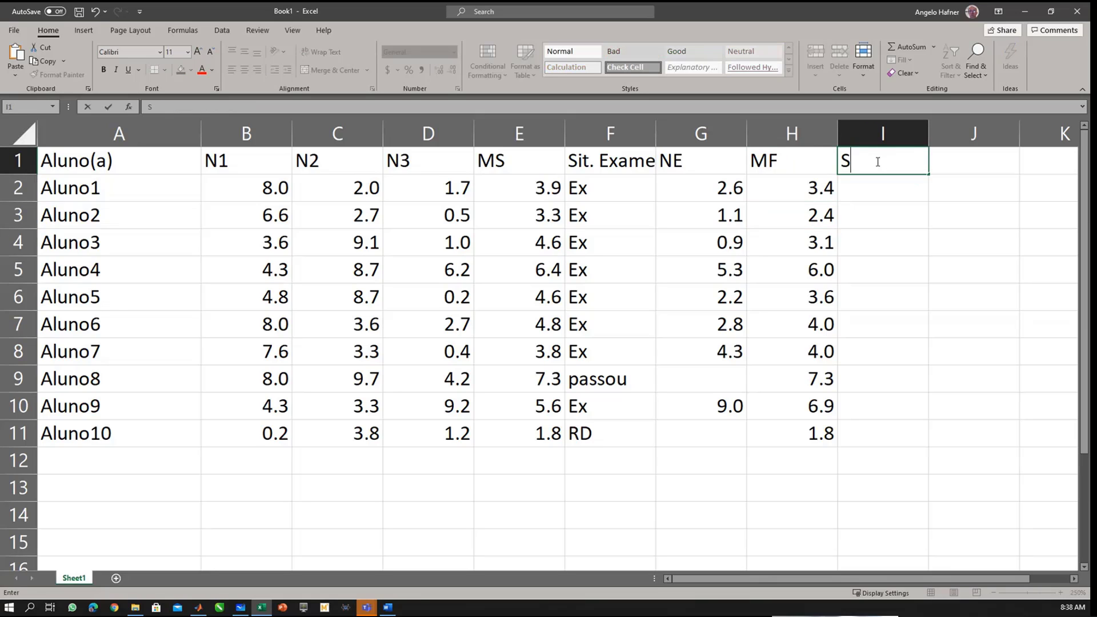
type("it. Final")
key("Return")
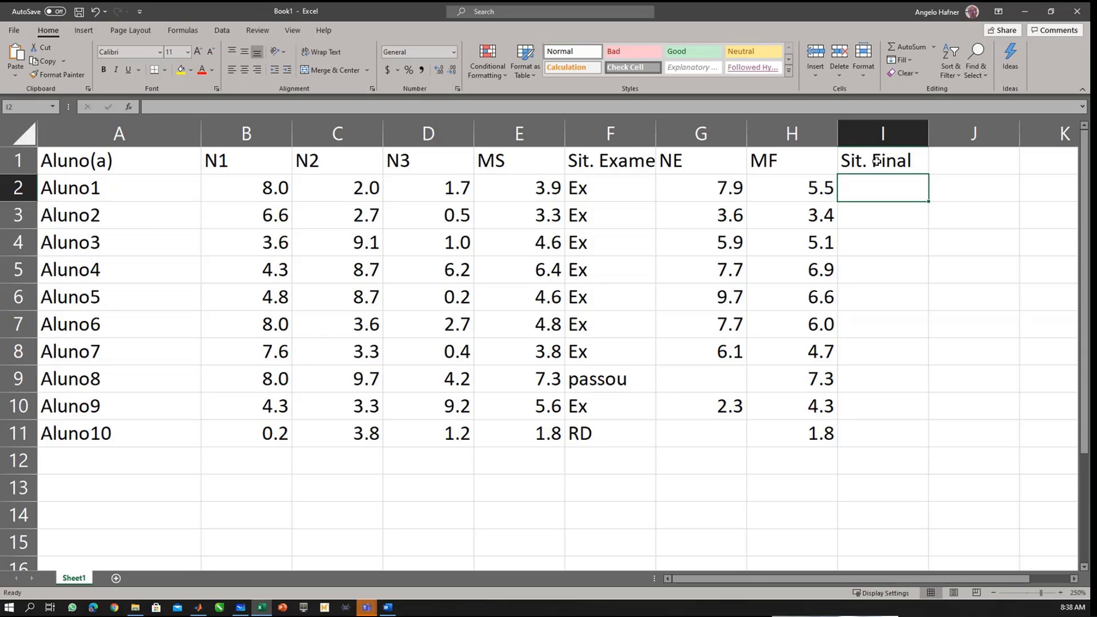
Step: Enter an IF formula in I2 that returns "APR" when H2>=5 and "Repr" otherwise
type("=")
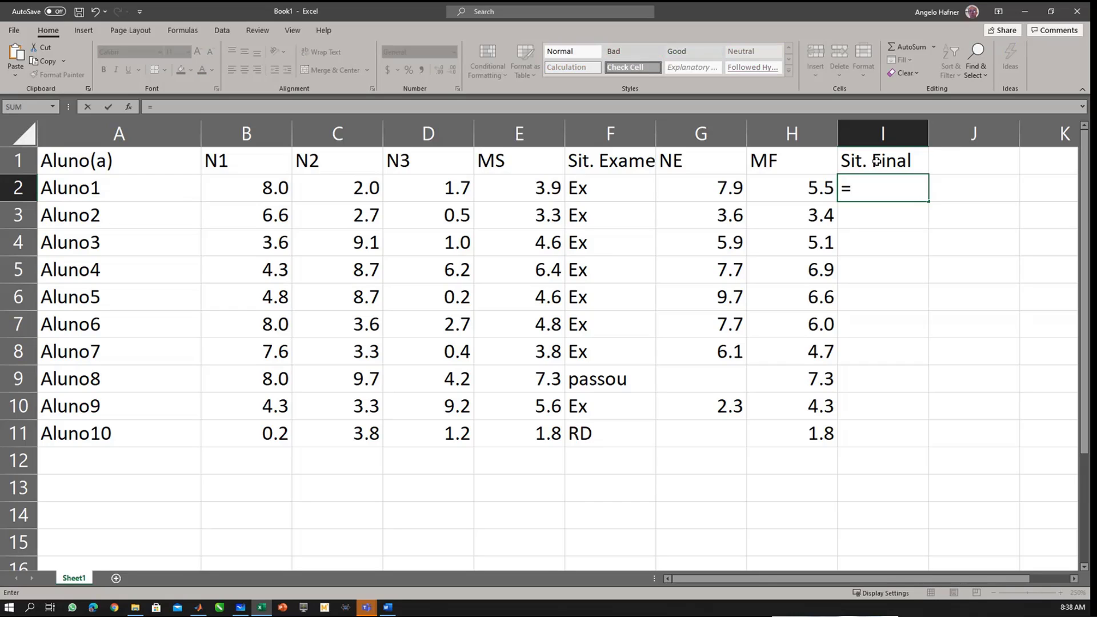
type("if(")
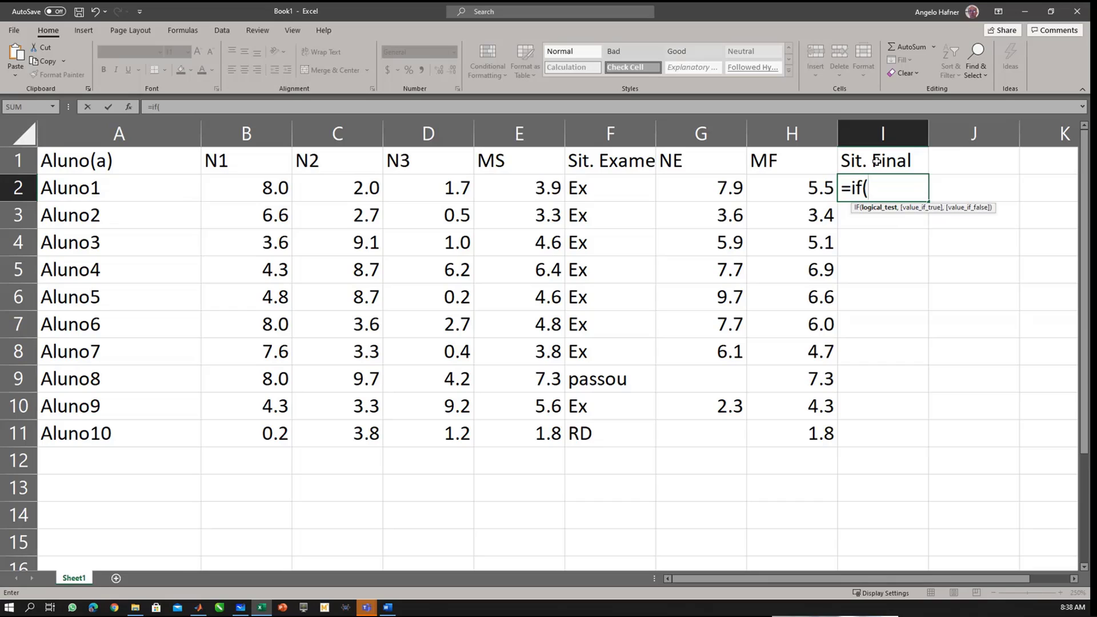
left_click(795, 186)
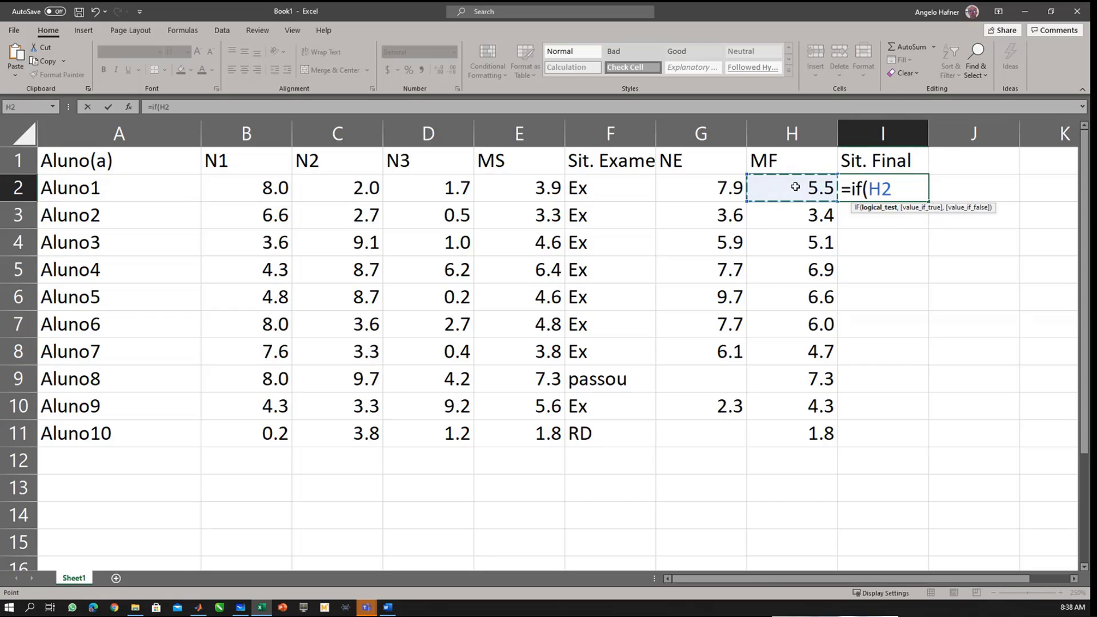
type(">")
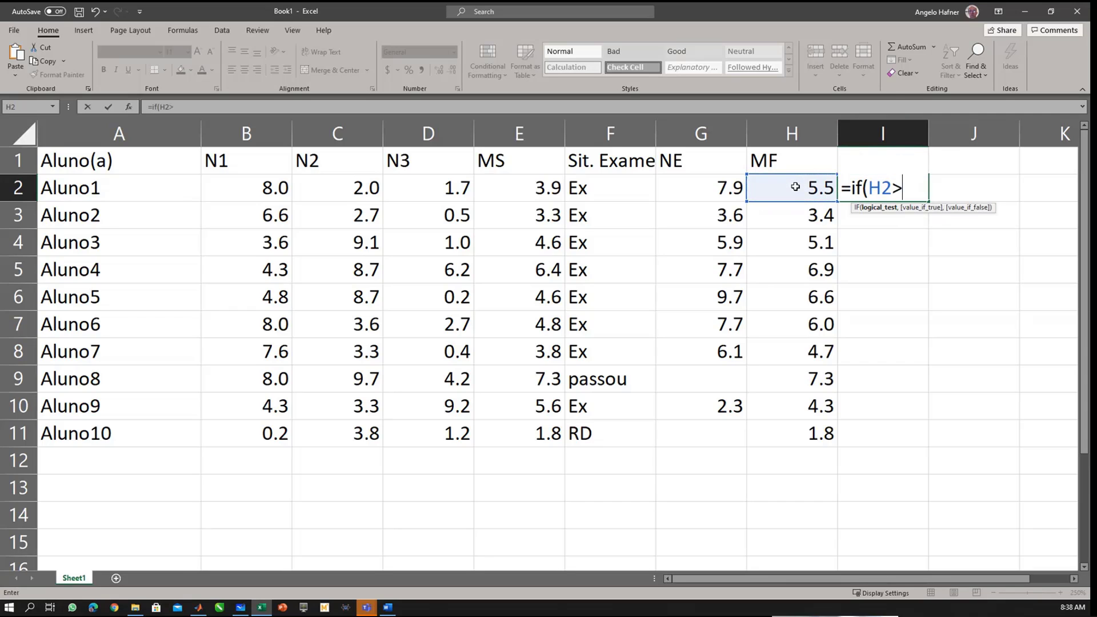
type("=5")
type(",")
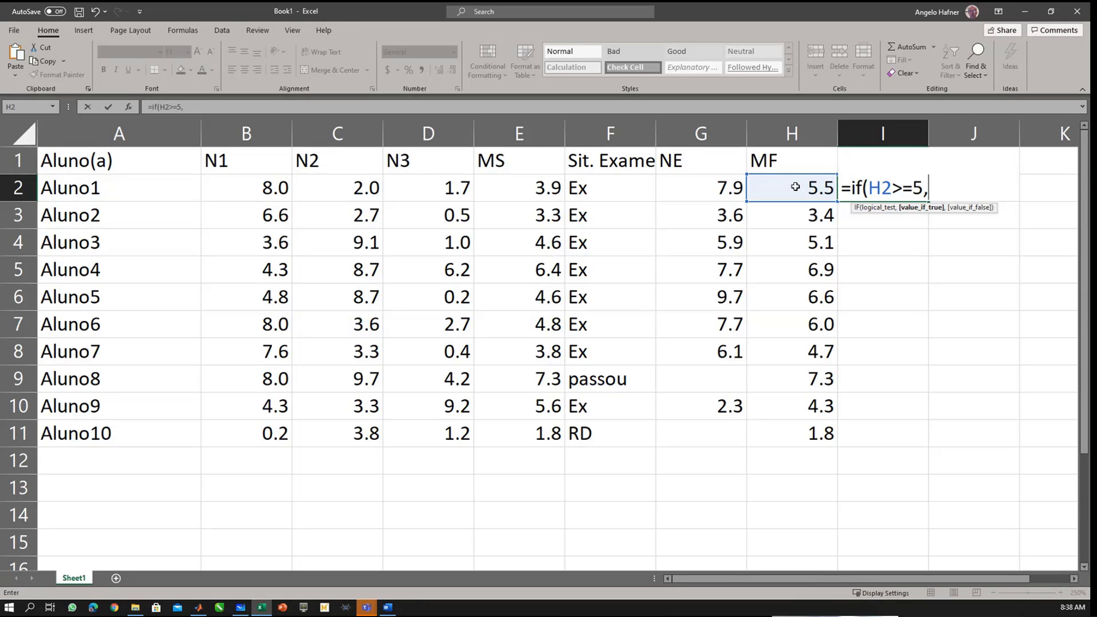
type("\"APR")
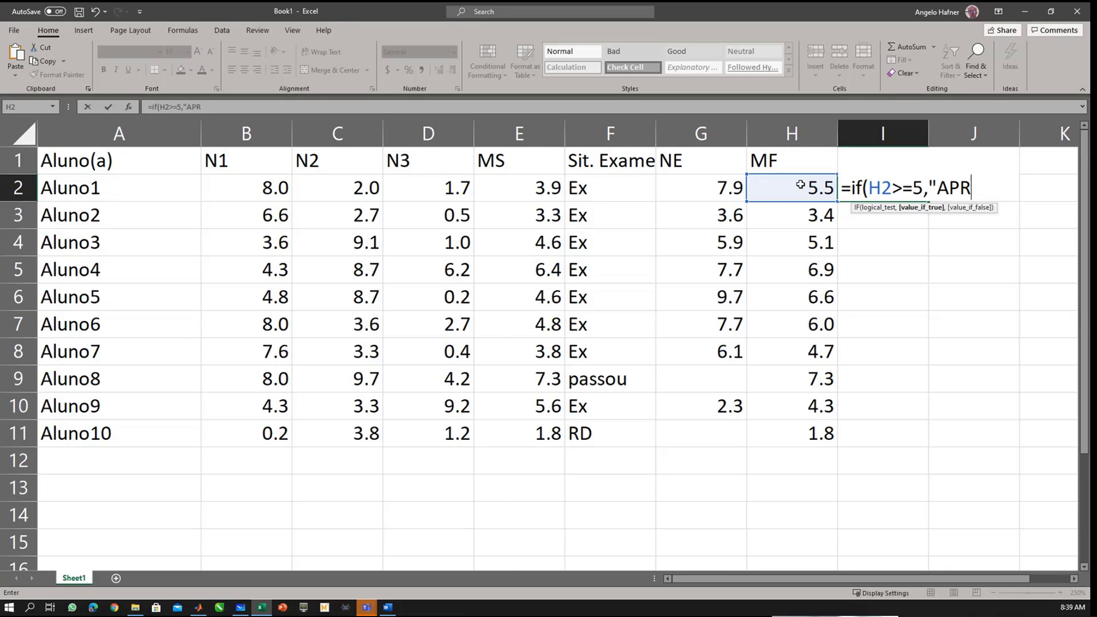
type("\",\"")
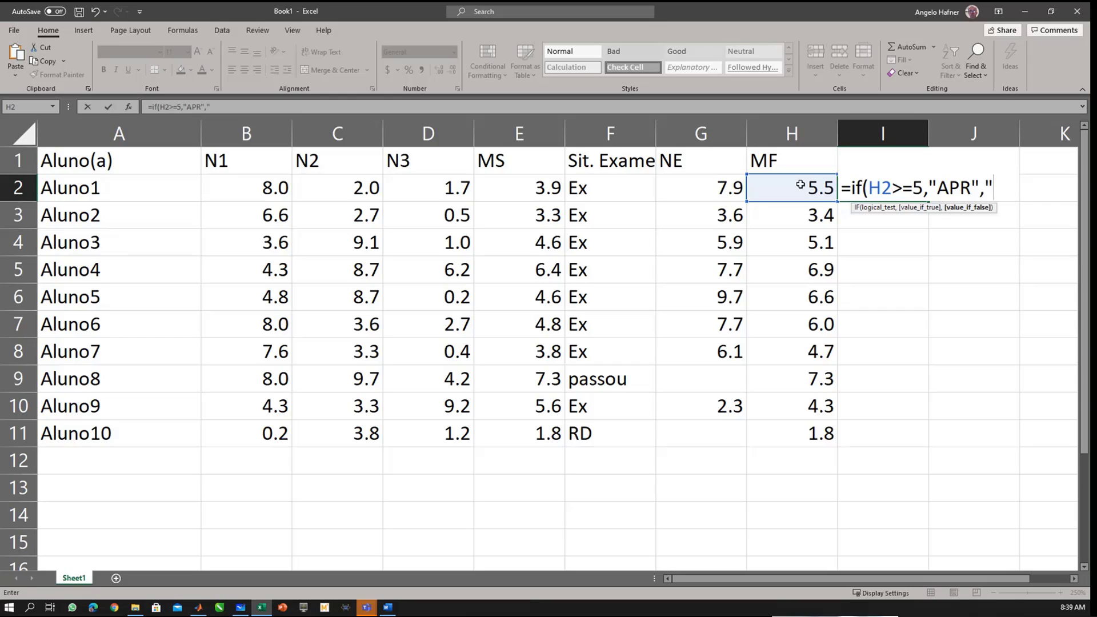
type("Repr")
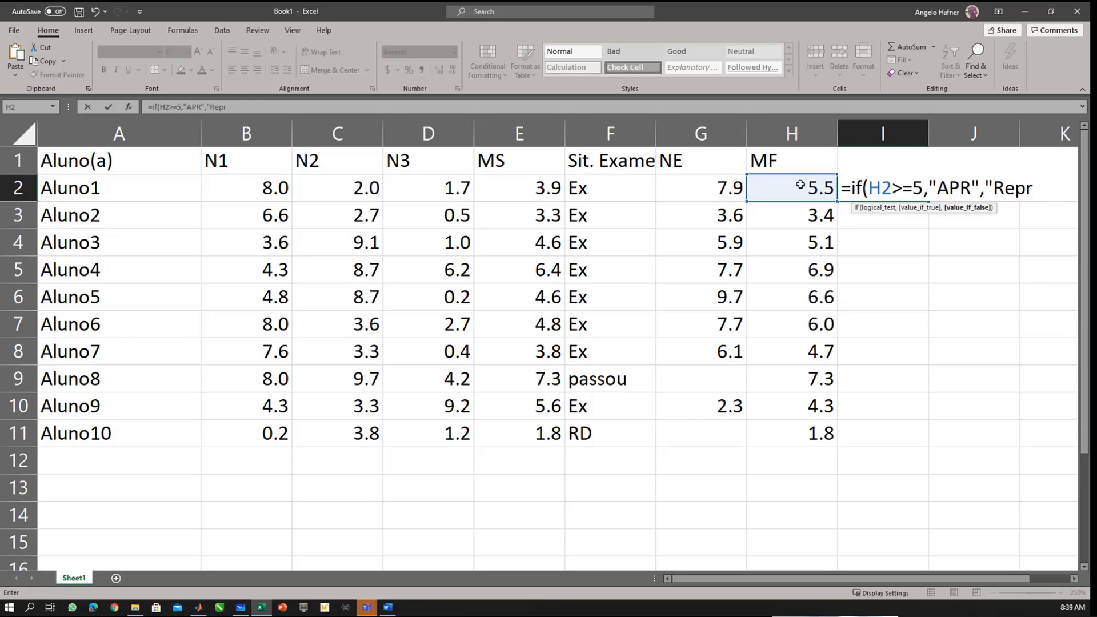
Step: Complete the formula =IF(H2>=5,"APR","Repr") in I2 and fill it down to I11
type("\")")
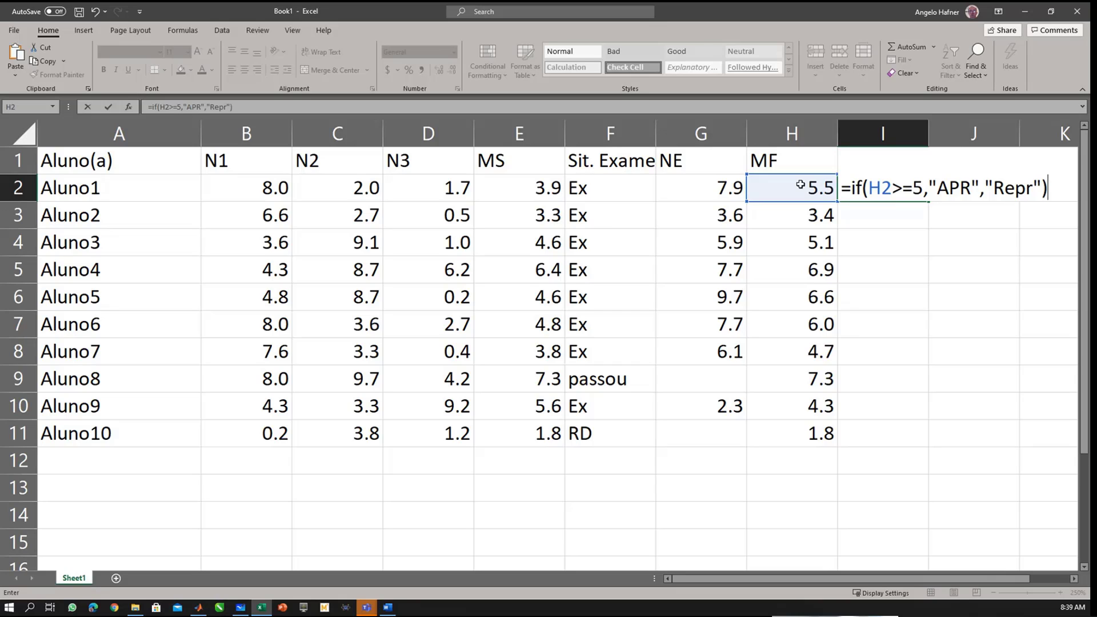
key("Return")
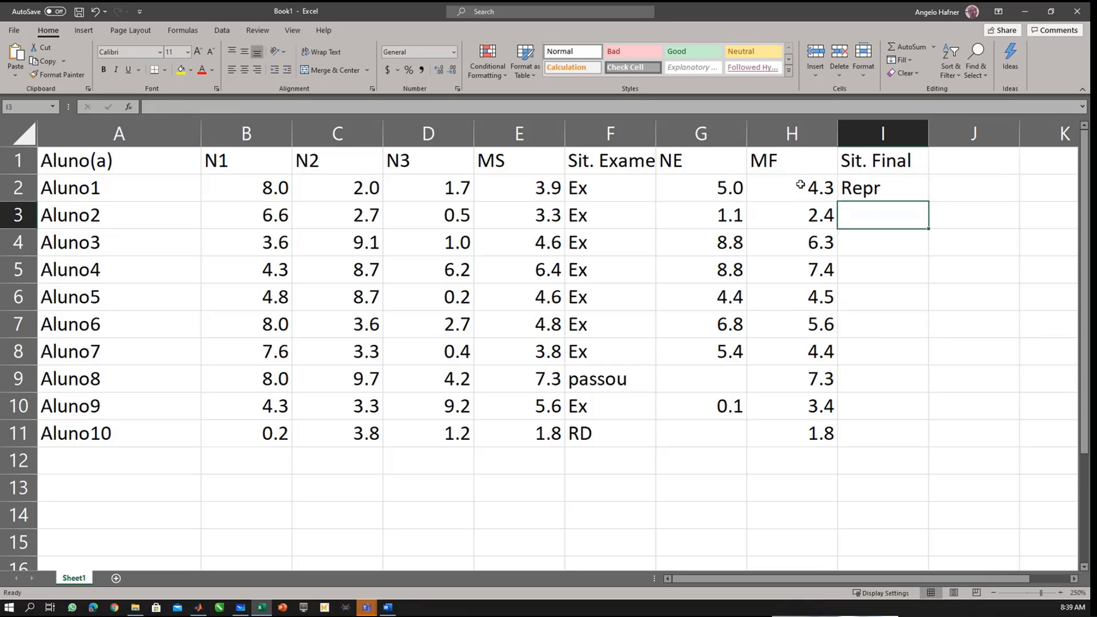
left_click(874, 188)
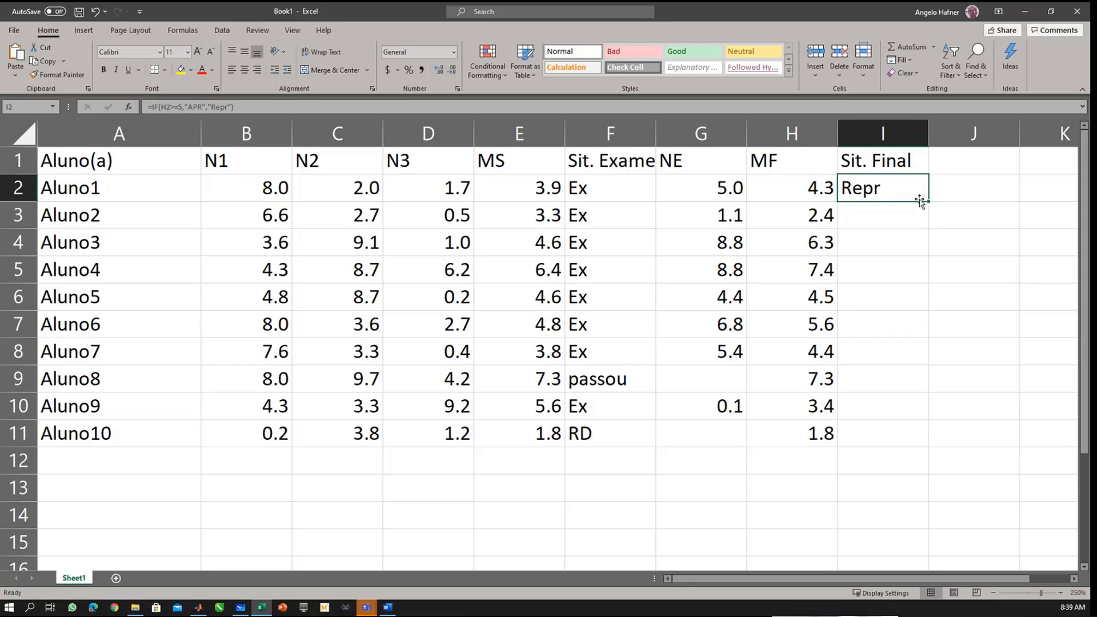
double_click(928, 201)
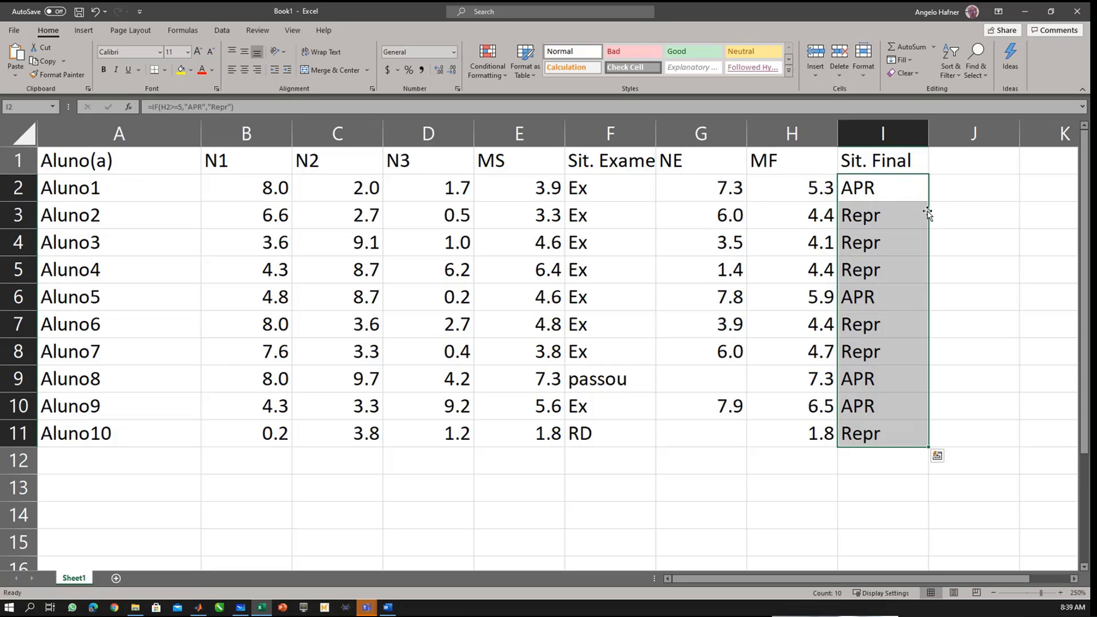
Step: Check the Sit. Final results of several students against their MF grades
left_click(876, 193)
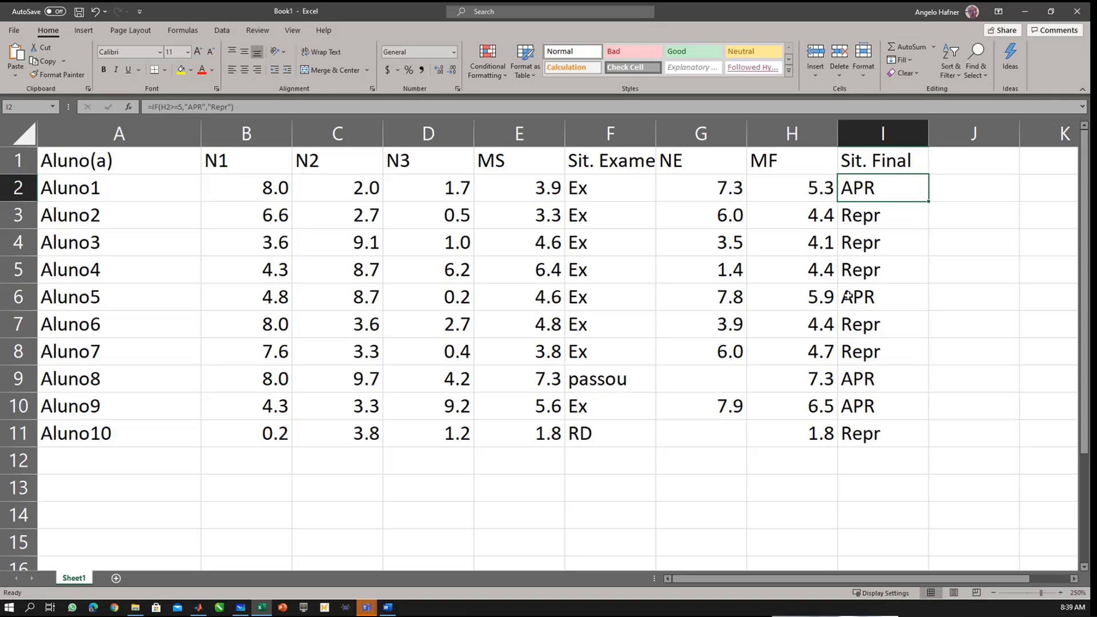
left_click(839, 379)
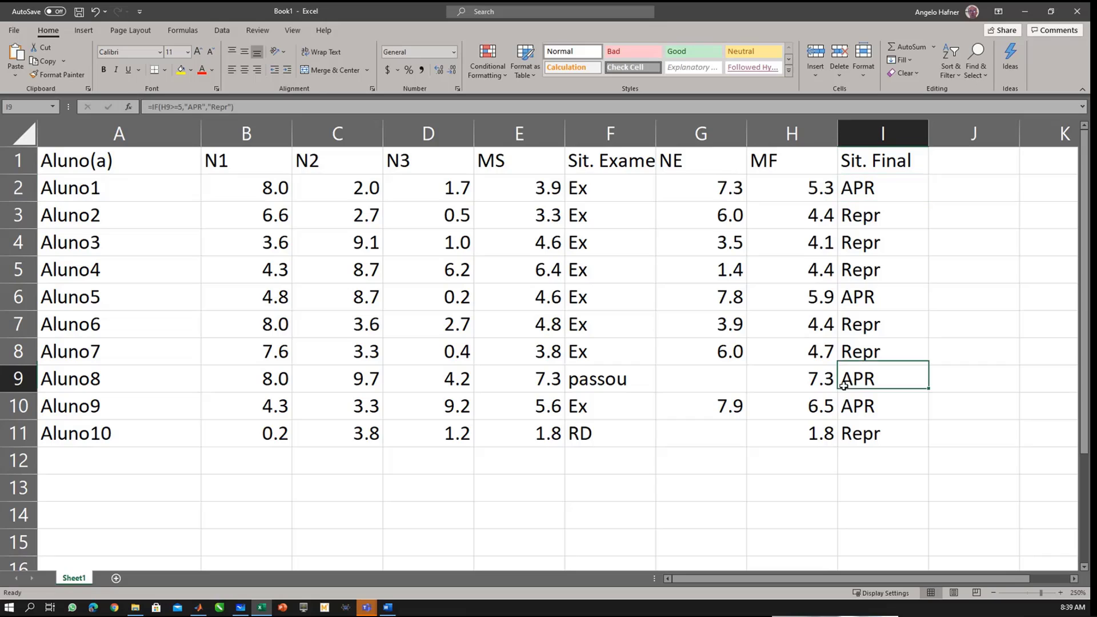
left_click(851, 415)
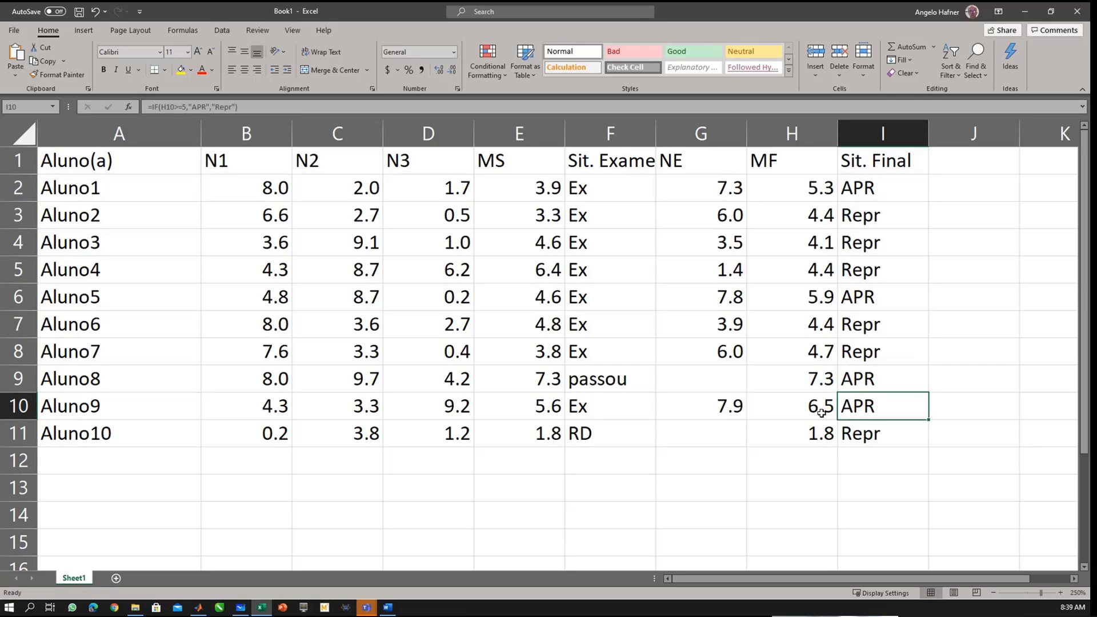
left_click(823, 412)
left_click(854, 429)
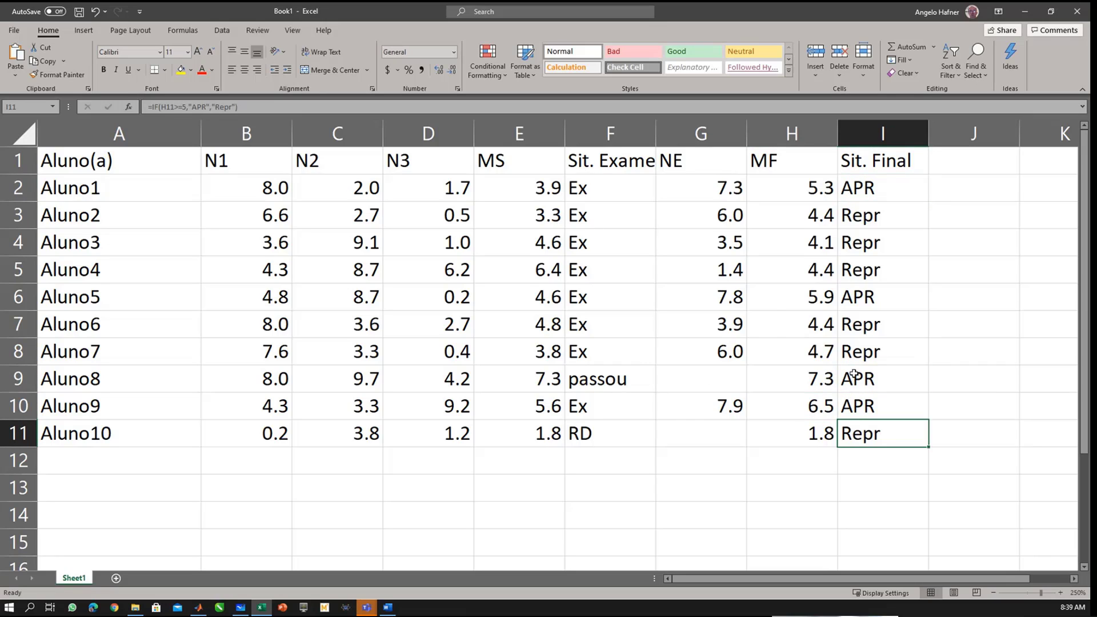
left_click(858, 324)
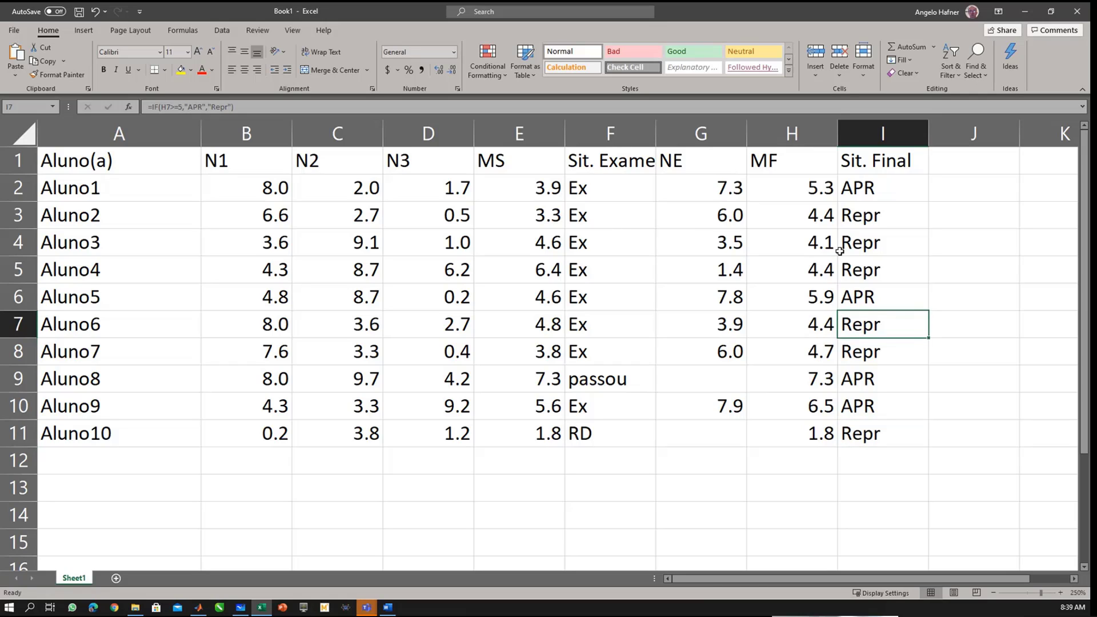
left_click_drag(843, 243, 822, 218)
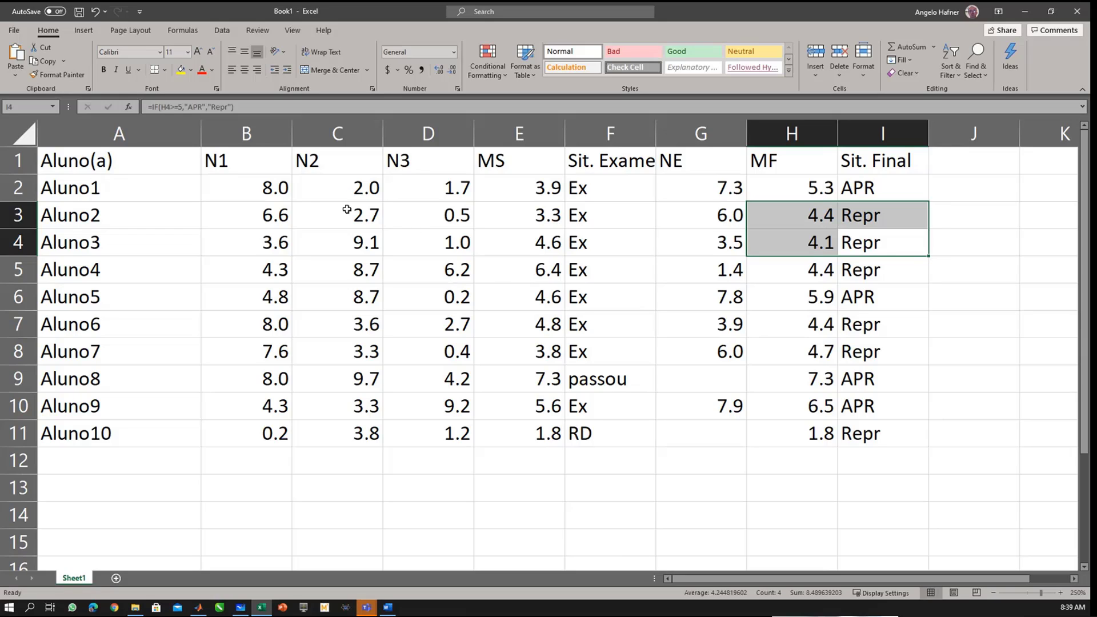
Step: Create a conditional formatting rule on B2:E11 and G2:H11 for cells containing values between 0 and 4
left_click_drag(255, 191, 359, 211)
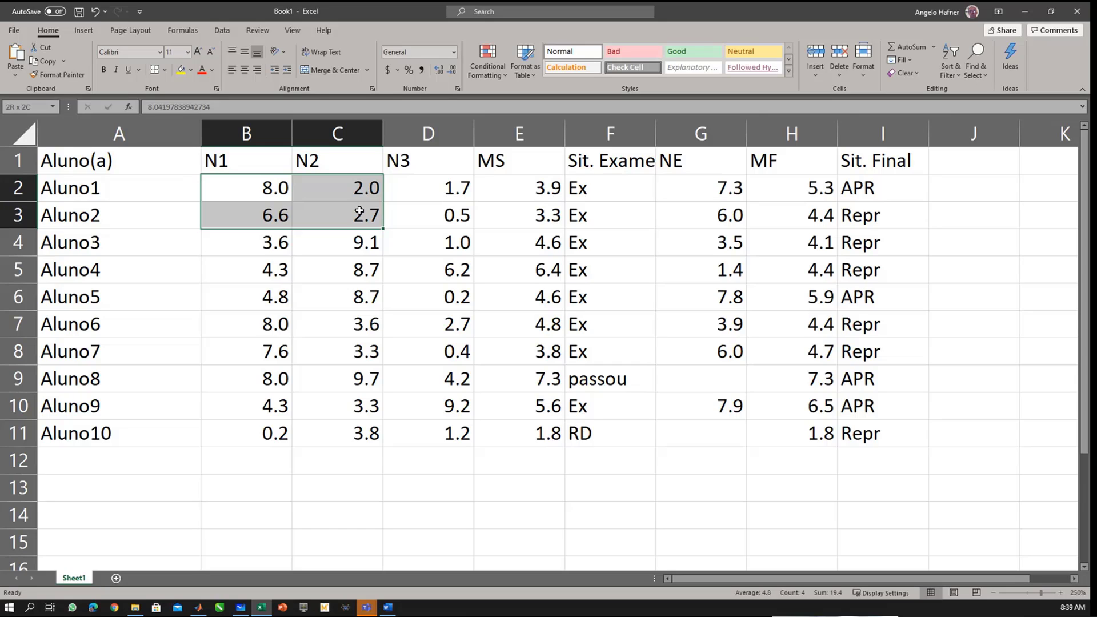
left_click_drag(359, 210, 500, 425)
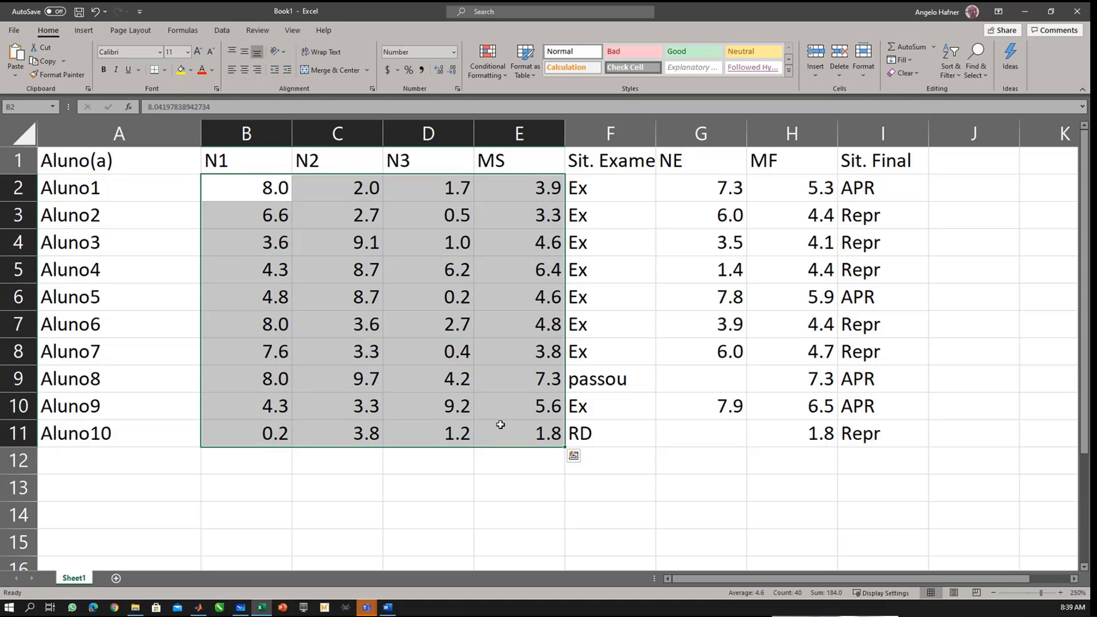
left_click_drag(702, 188, 789, 422)
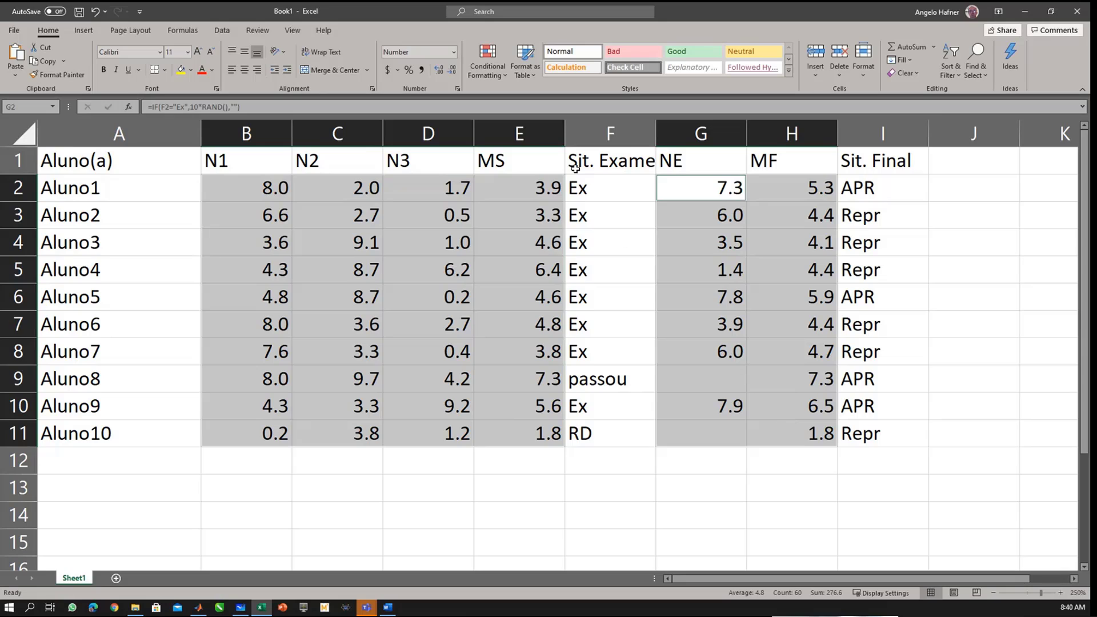
left_click(501, 81)
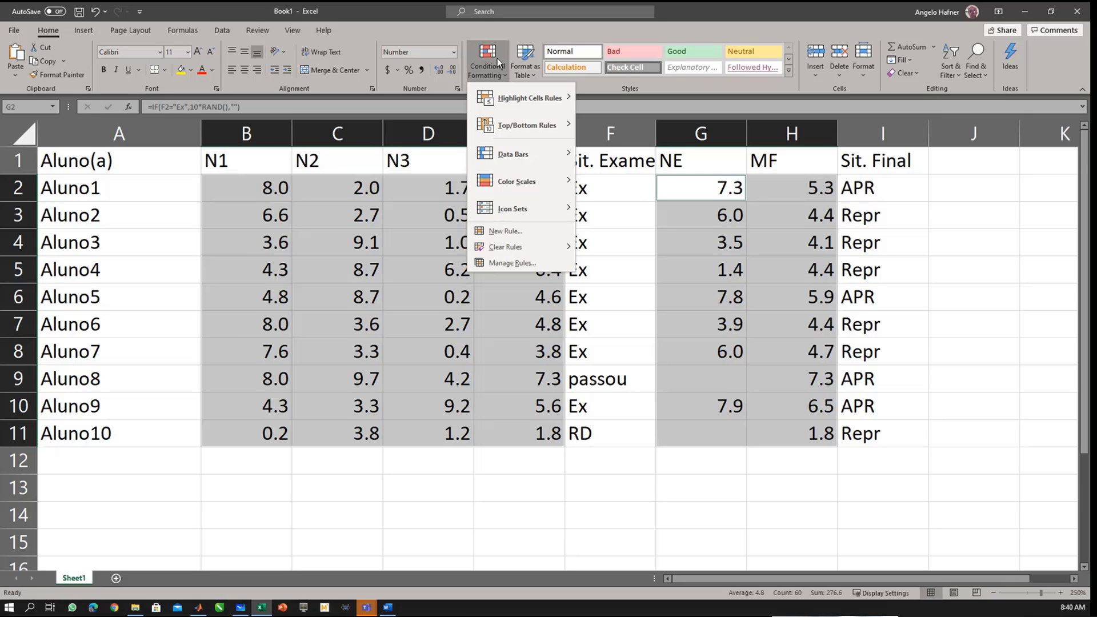
left_click(528, 230)
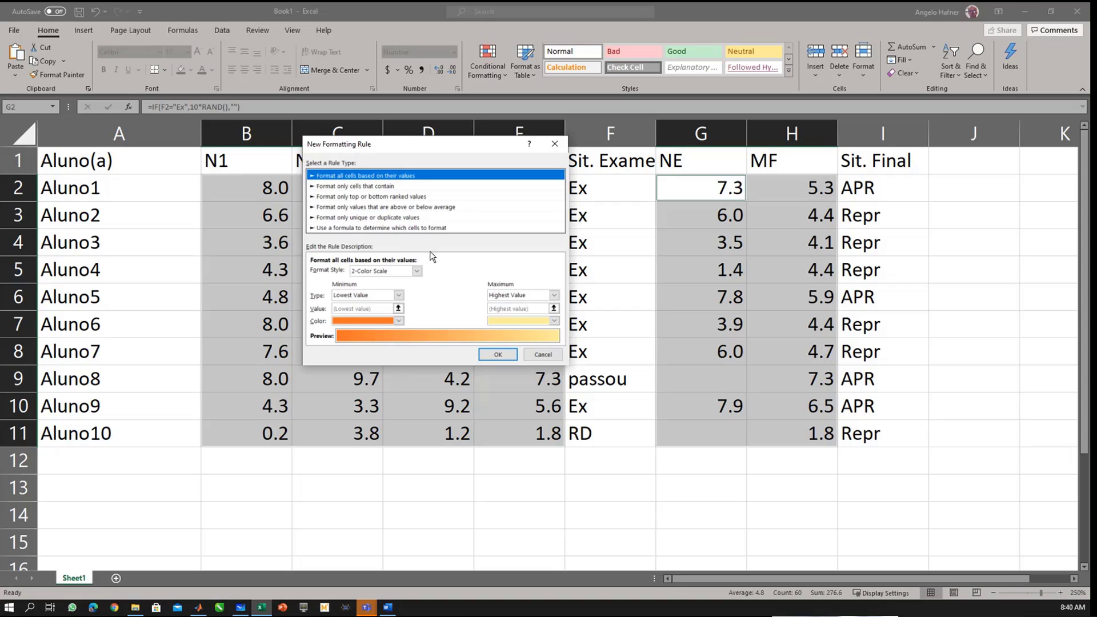
left_click(359, 188)
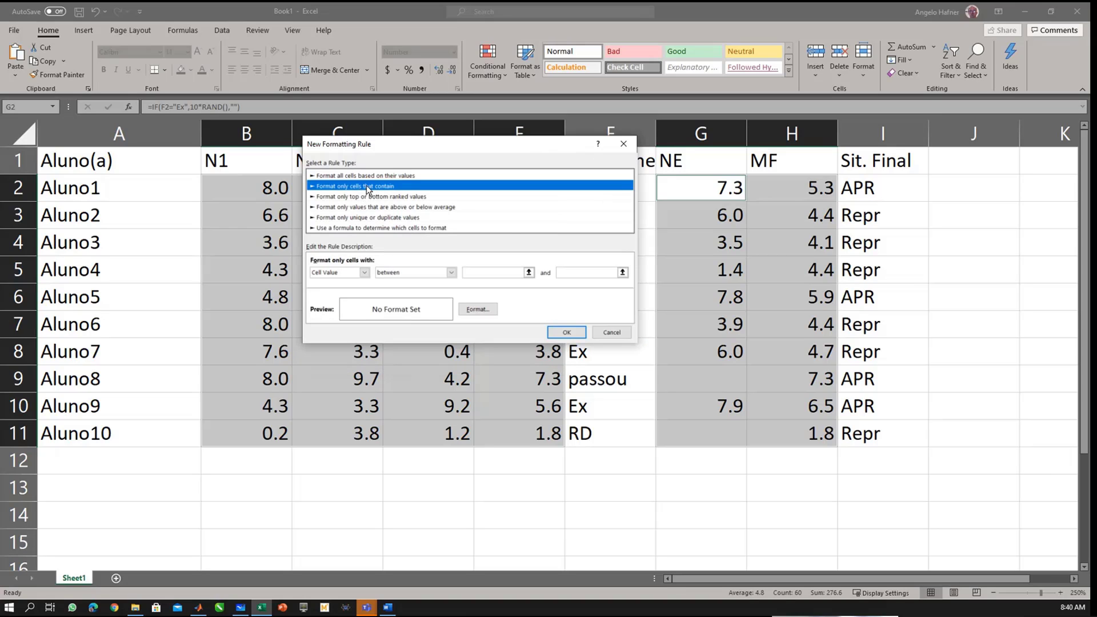
left_click(374, 176)
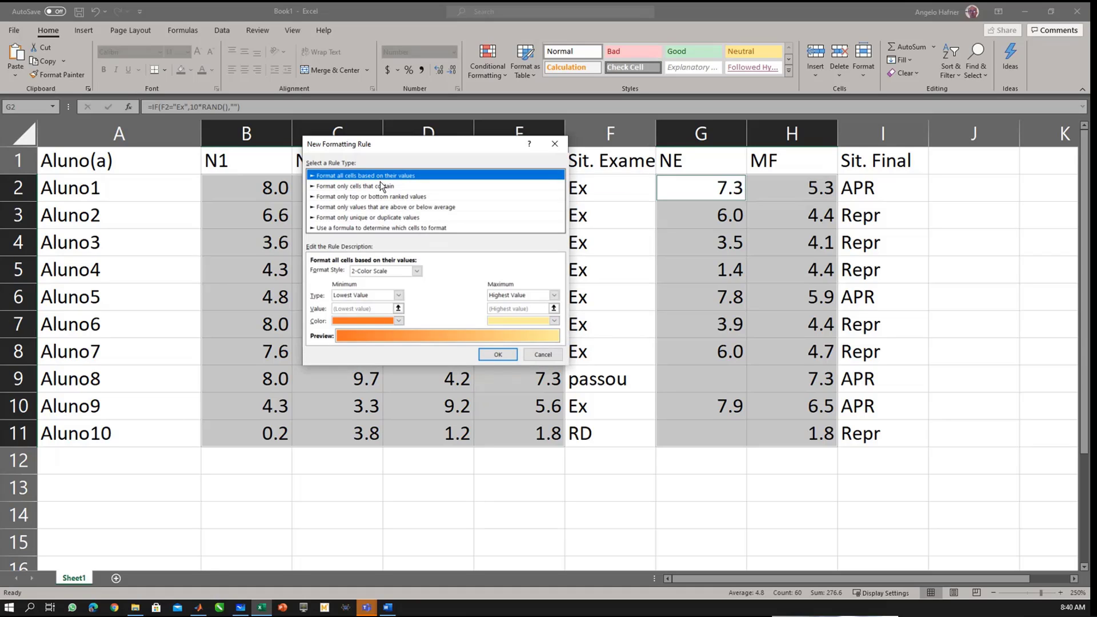
left_click(382, 189)
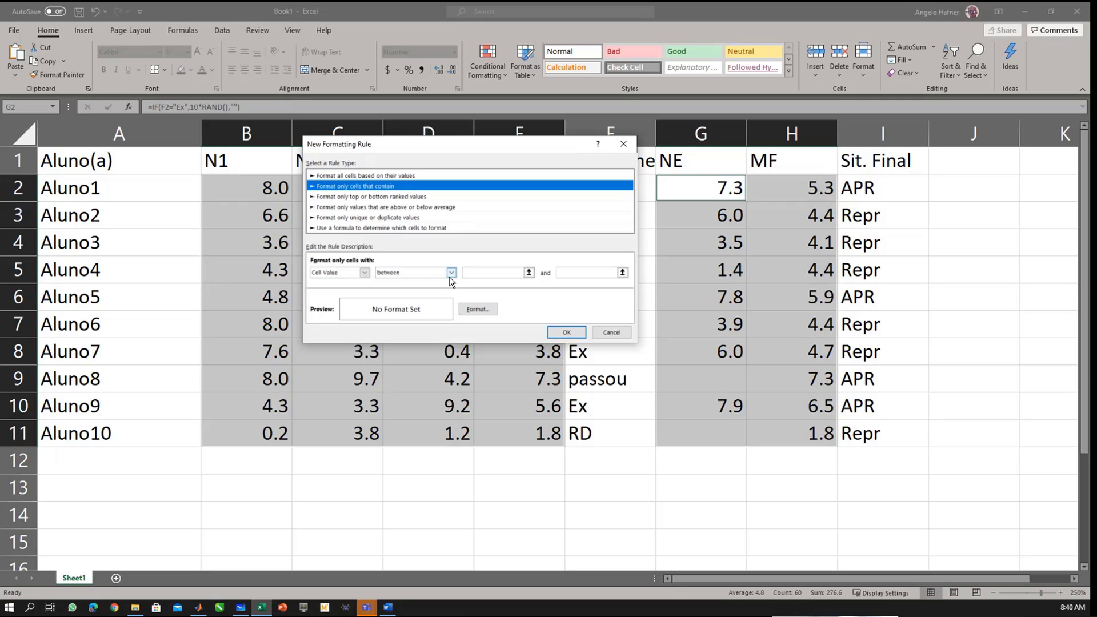
left_click(481, 273)
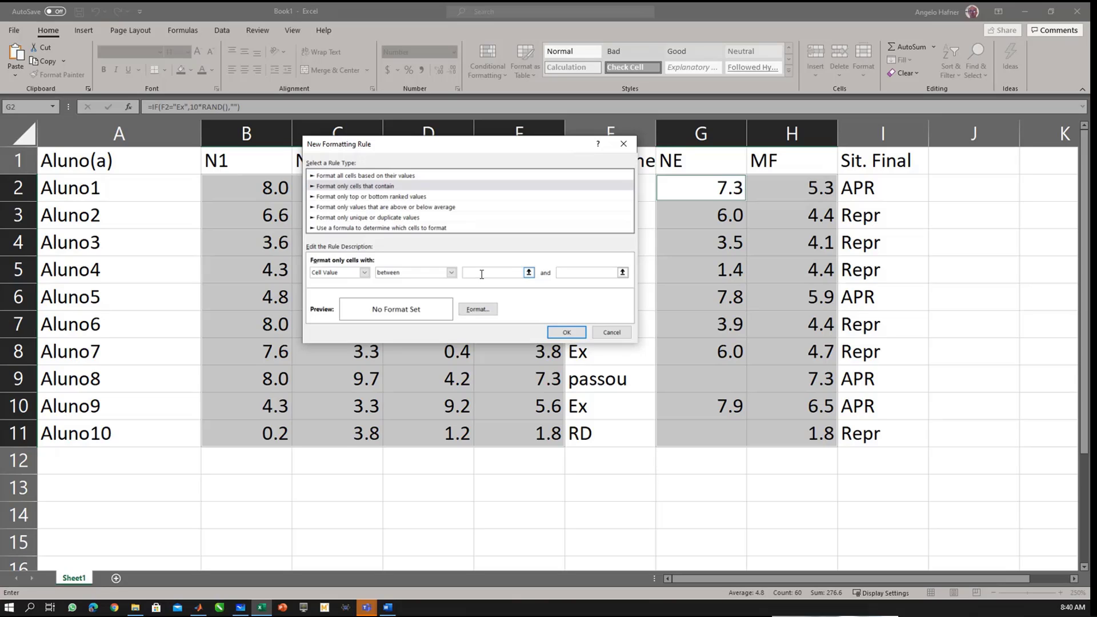
type("0")
type("4")
Step: Give the rule a red font color and apply it to the selected grades
left_click(476, 310)
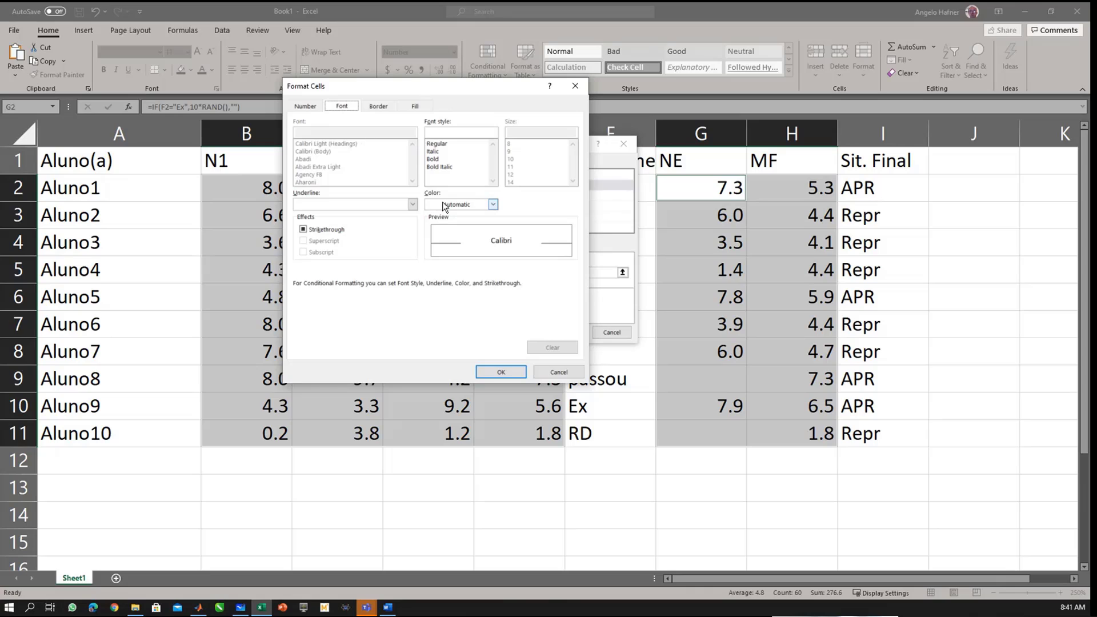
left_click(494, 208)
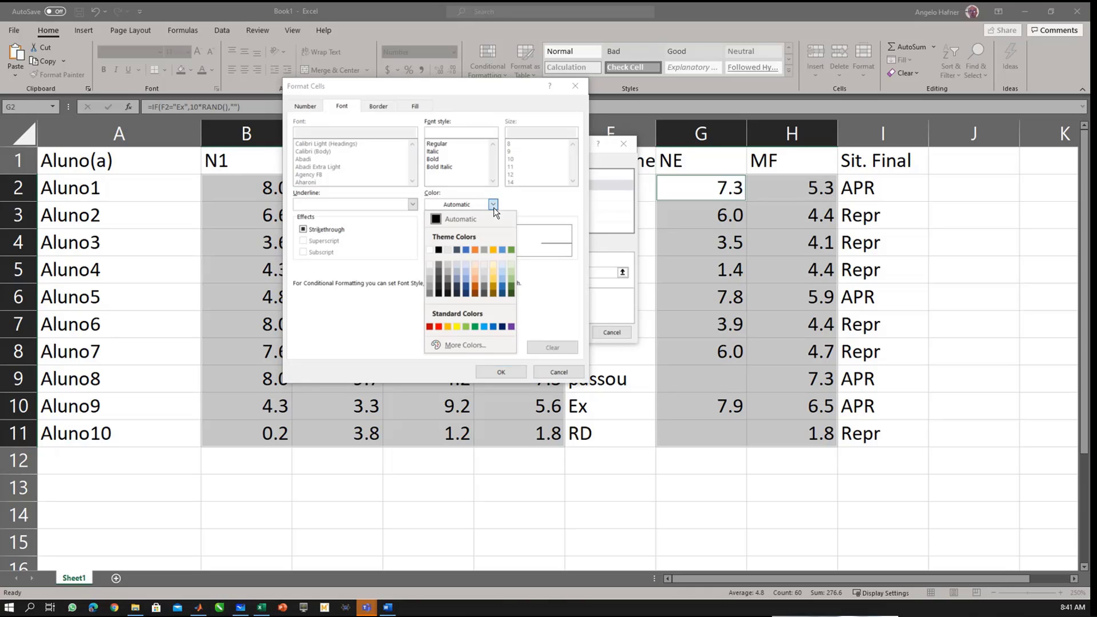
left_click(439, 326)
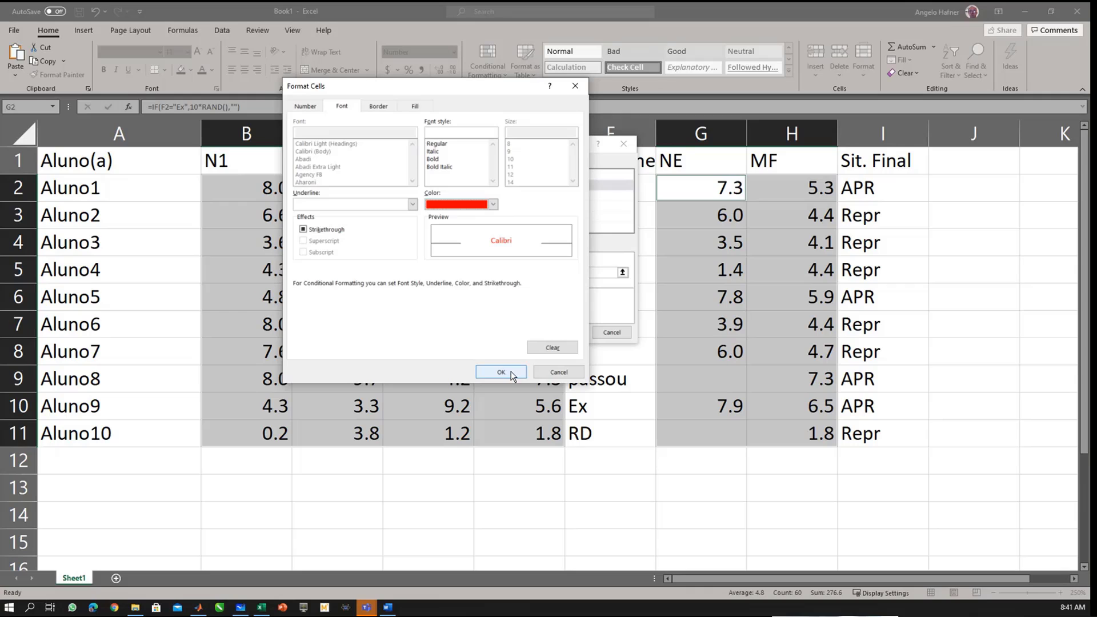
left_click(511, 371)
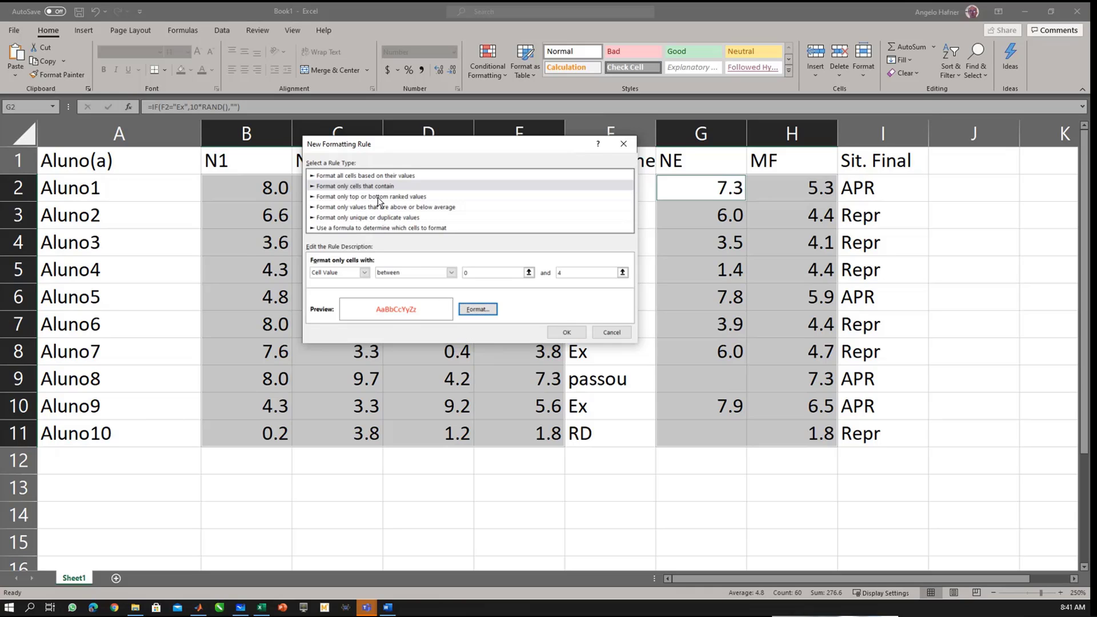
left_click(565, 333)
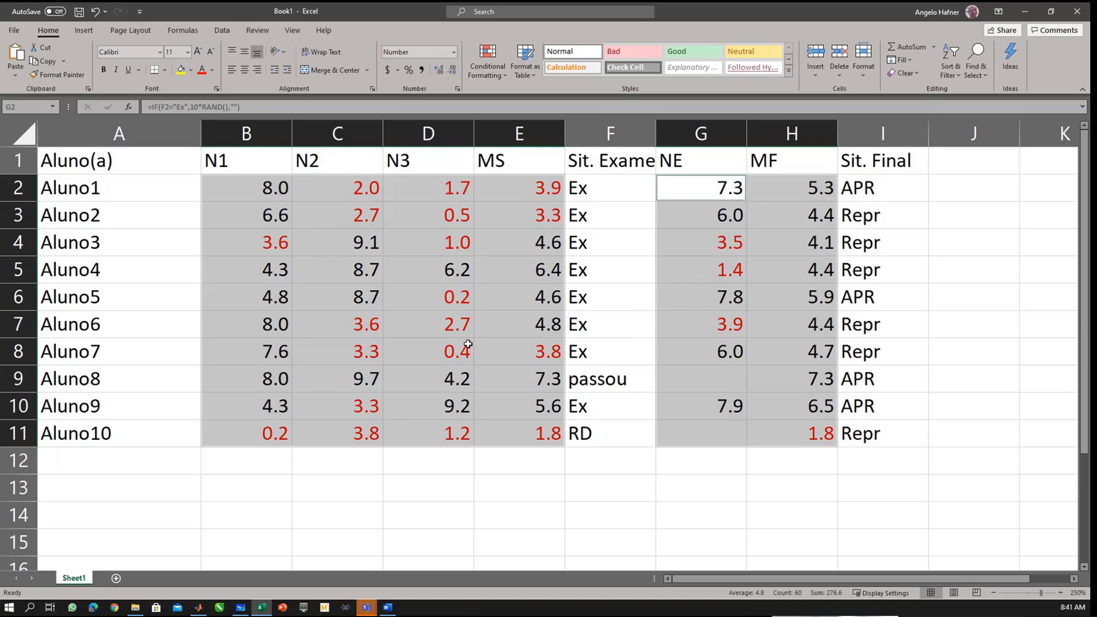
Step: Test the rule on Aluno6's N3 grade by entering 4 and replacing it with 4.1
left_click(452, 332)
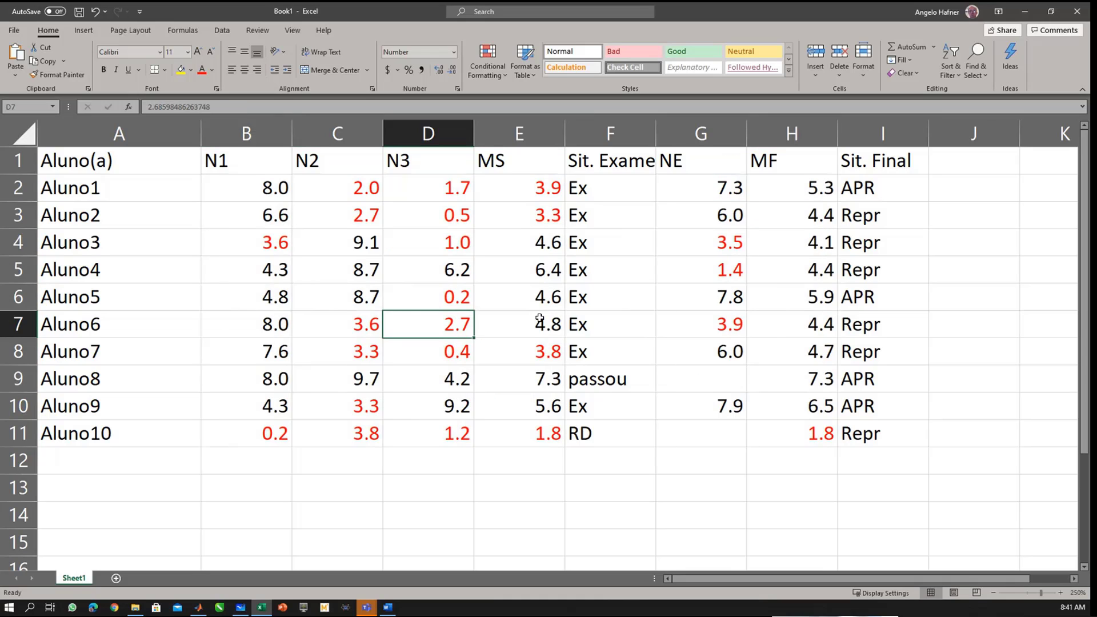
type("4")
key("Return")
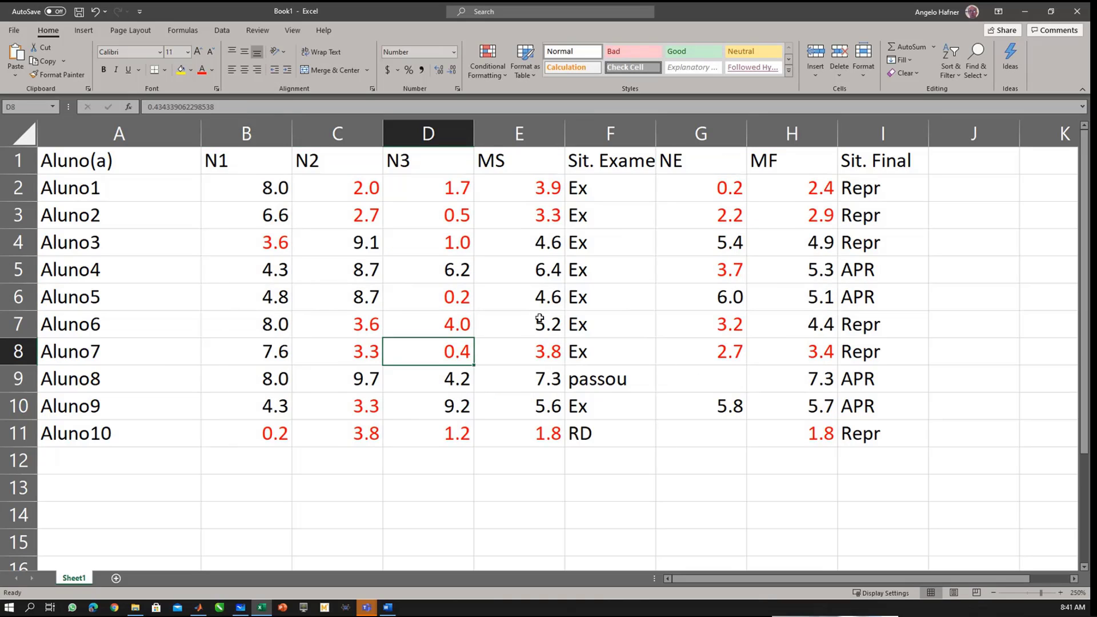
key("Up")
type("4.1")
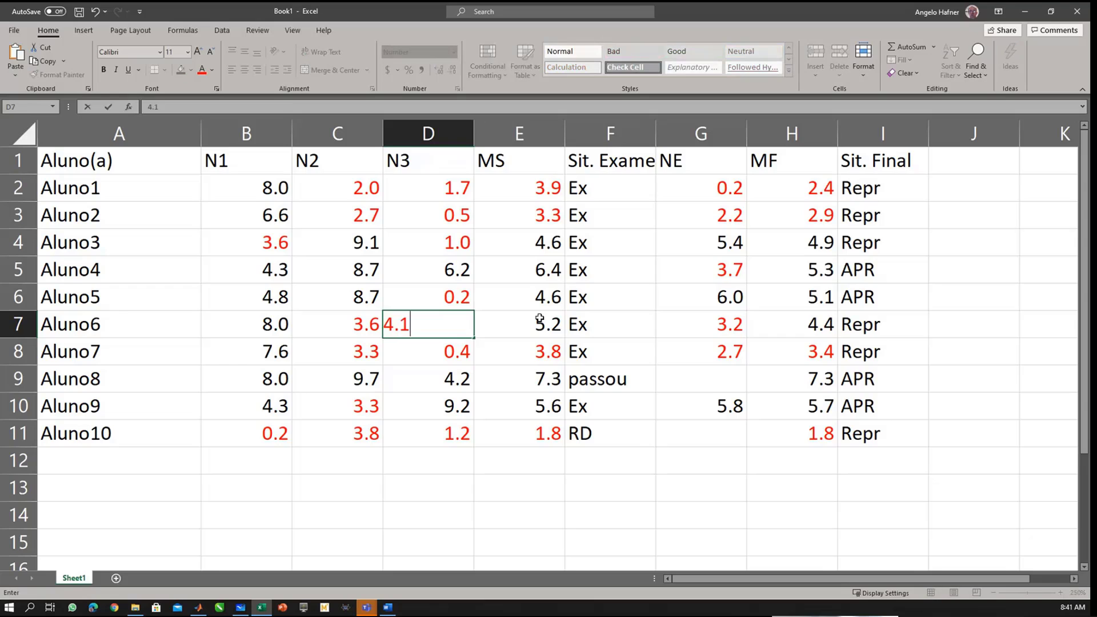
key("Return")
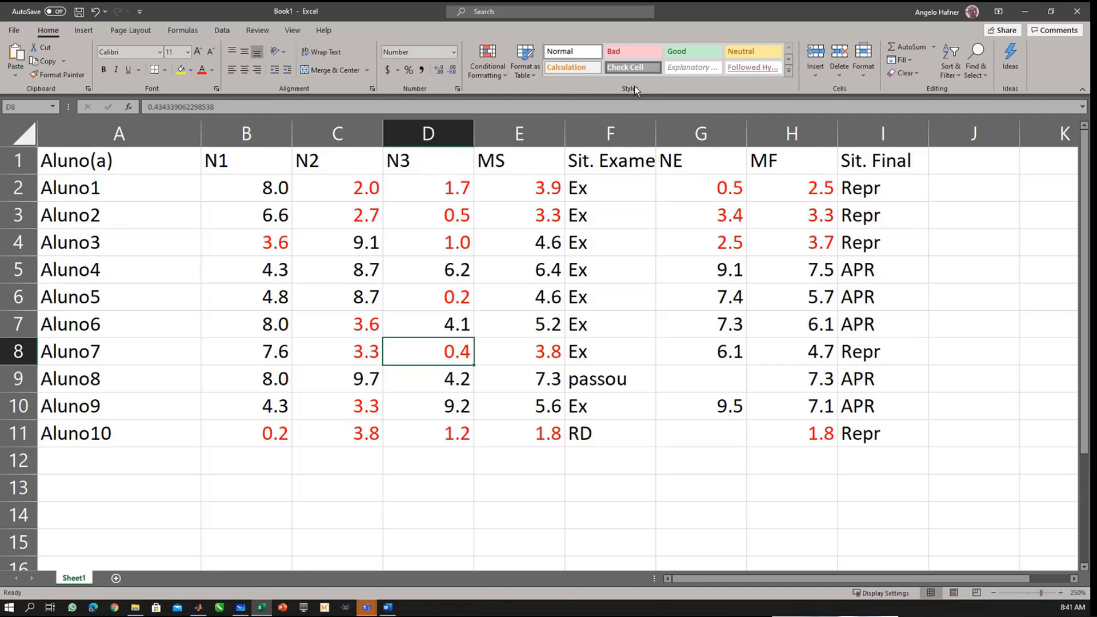
Step: Start a new conditional formatting rule on D8 for cells containing values between 4 and 7
left_click(814, 74)
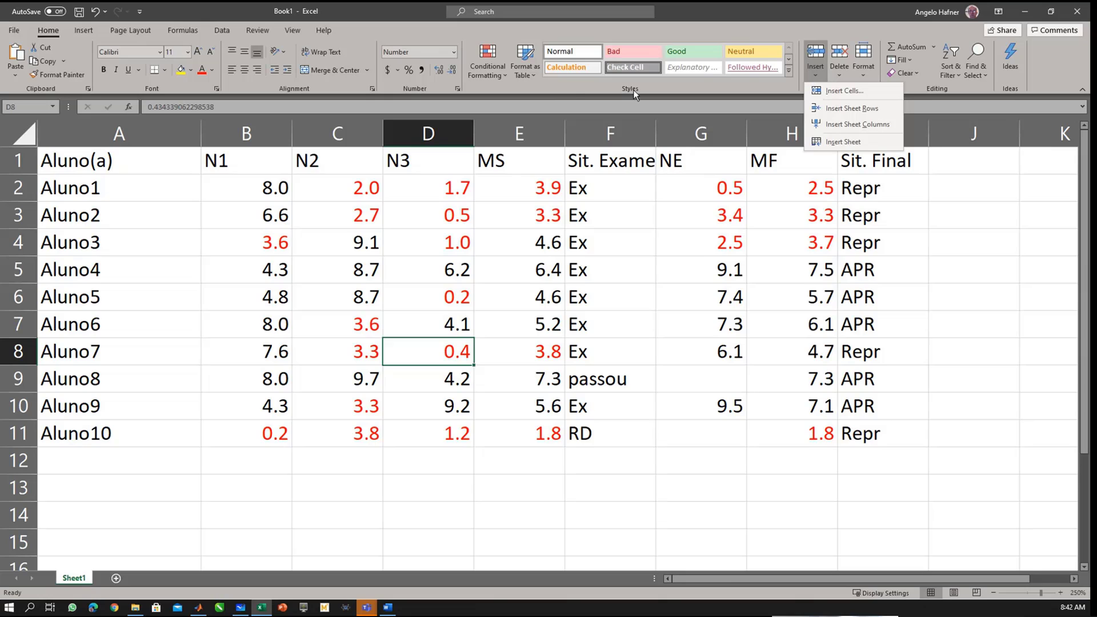
left_click(492, 80)
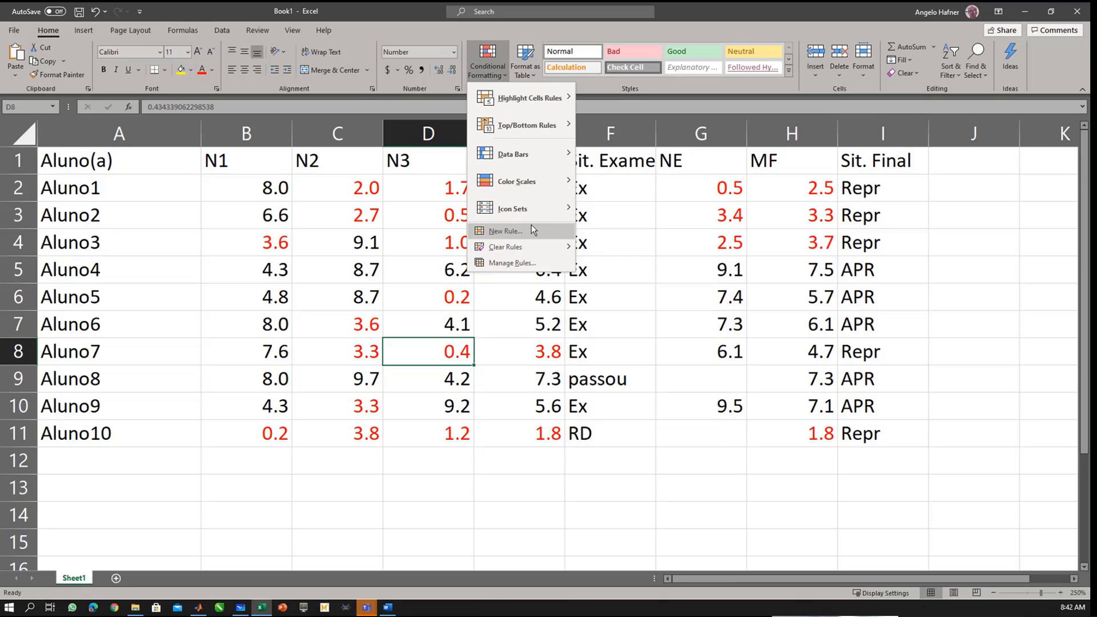
left_click(507, 231)
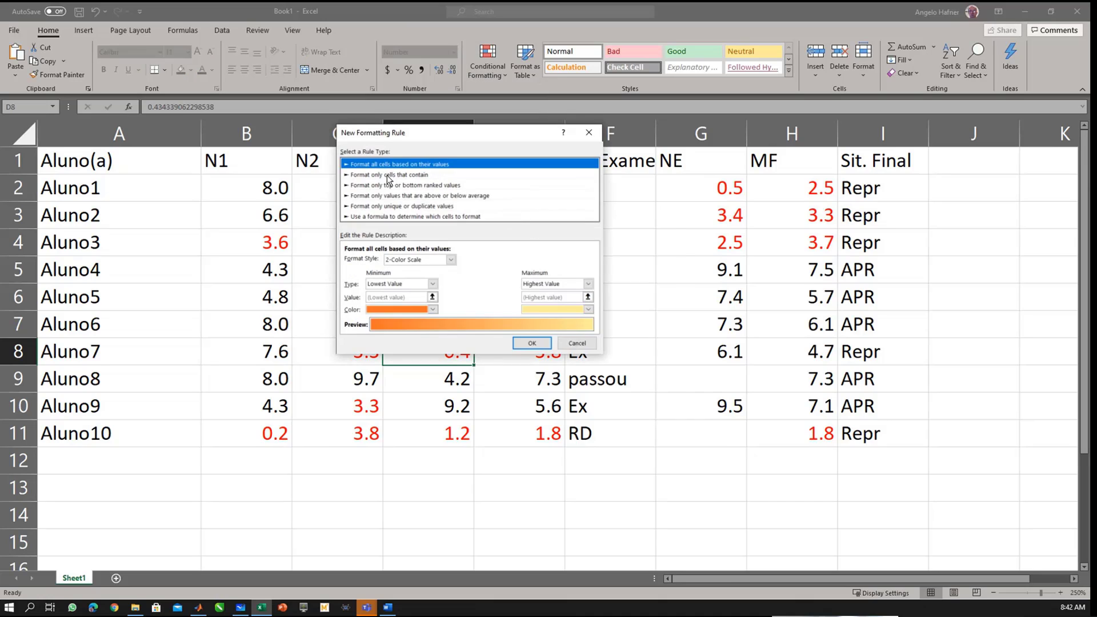
left_click(387, 175)
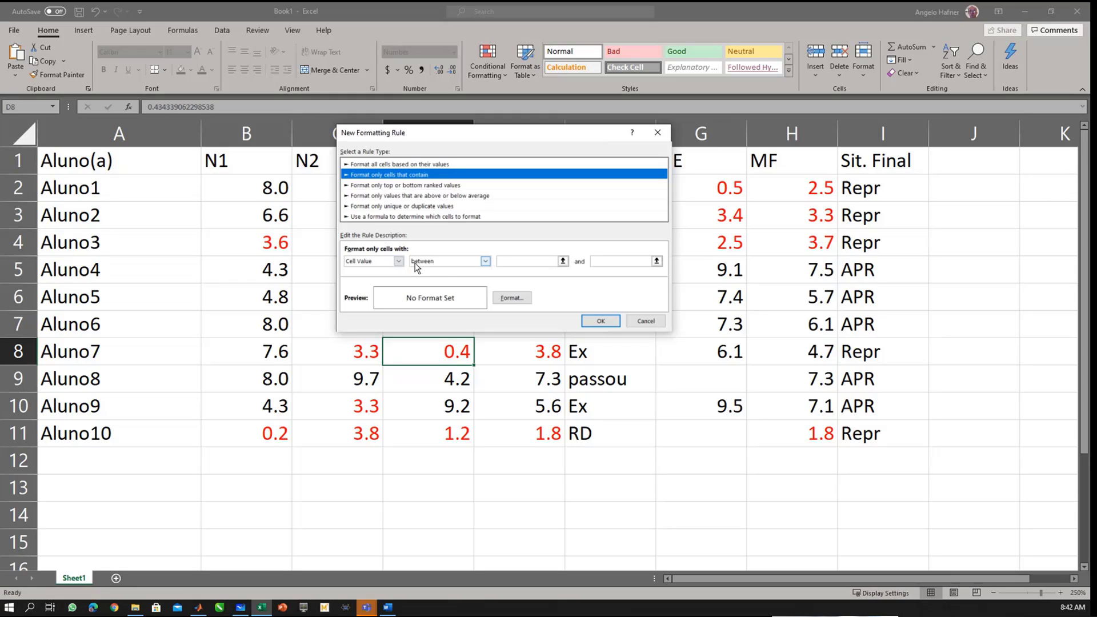
left_click(522, 263)
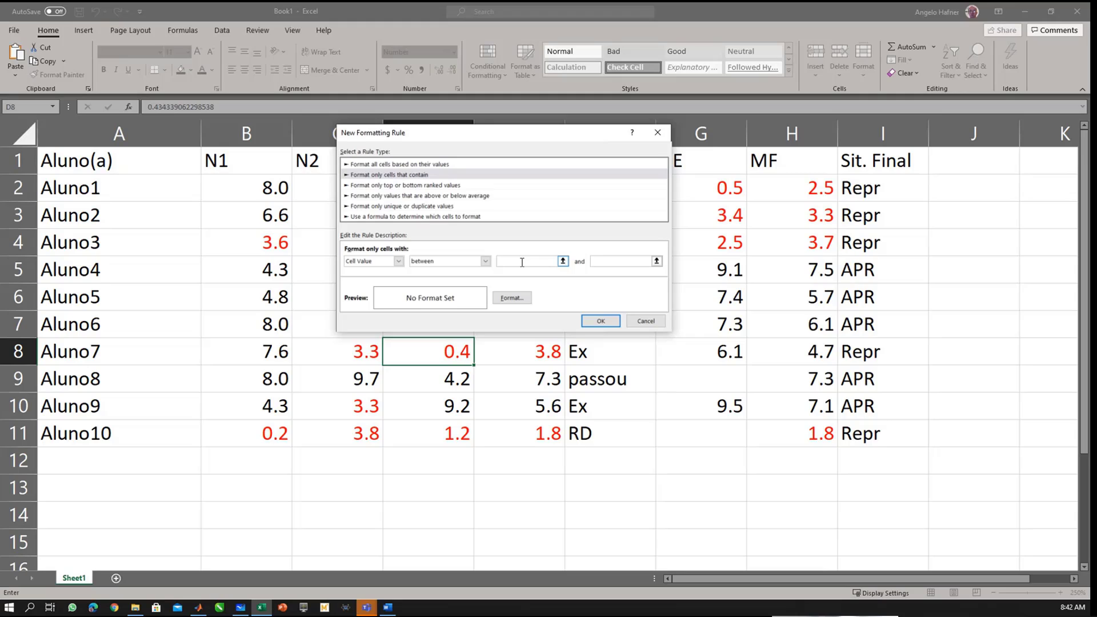
type("4")
left_click(600, 263)
type("7")
Step: Give the 4-to-7 rule a yellow fill and create it
left_click(522, 299)
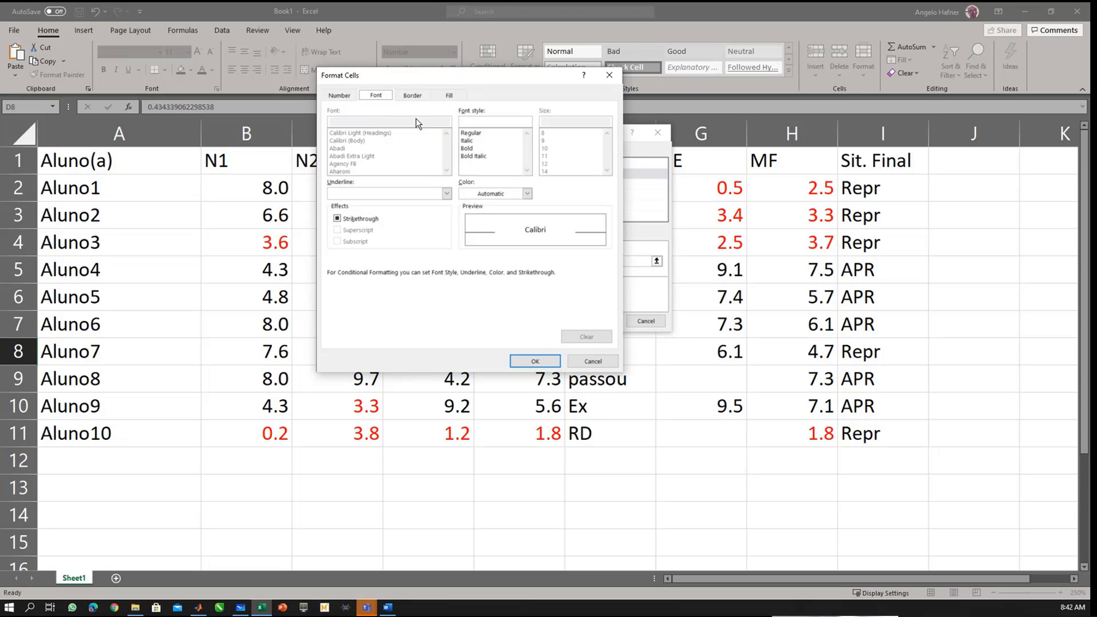
left_click(450, 95)
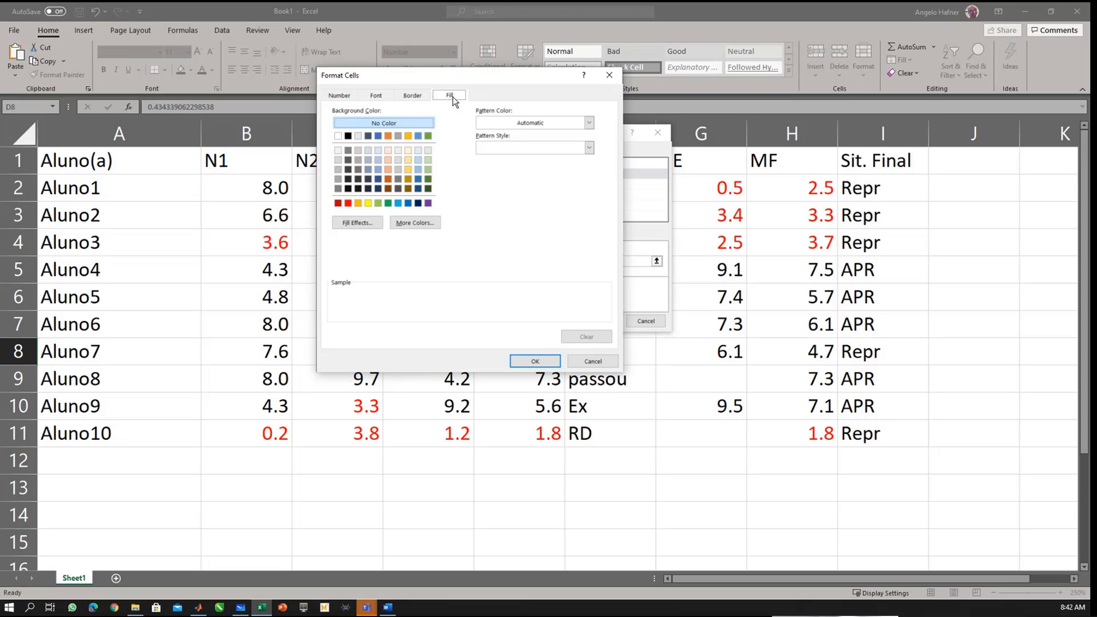
left_click(368, 204)
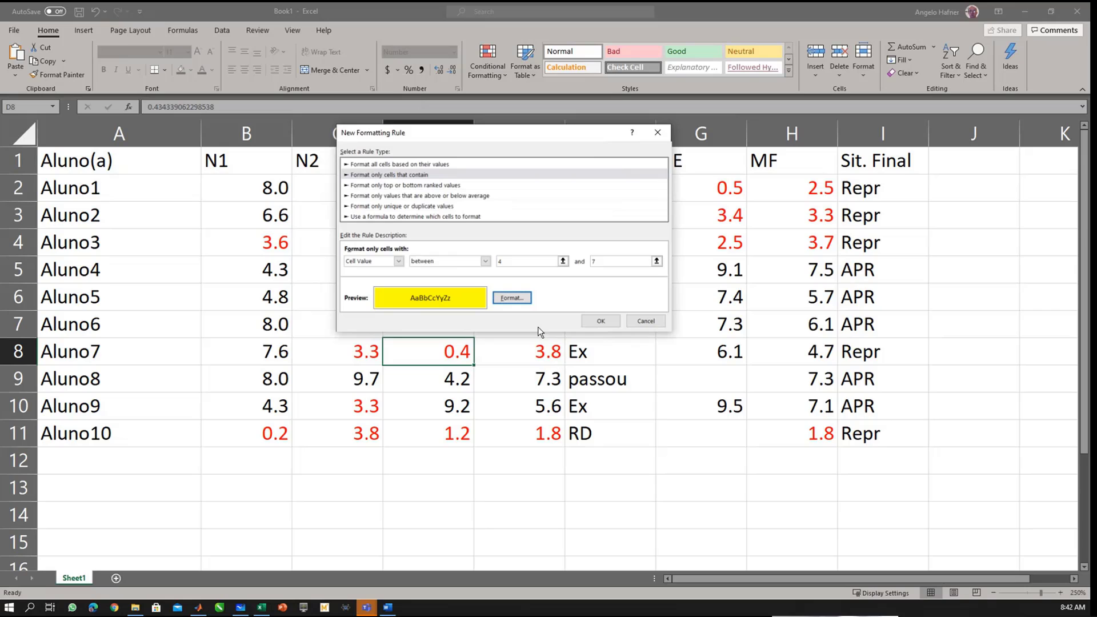
left_click(600, 321)
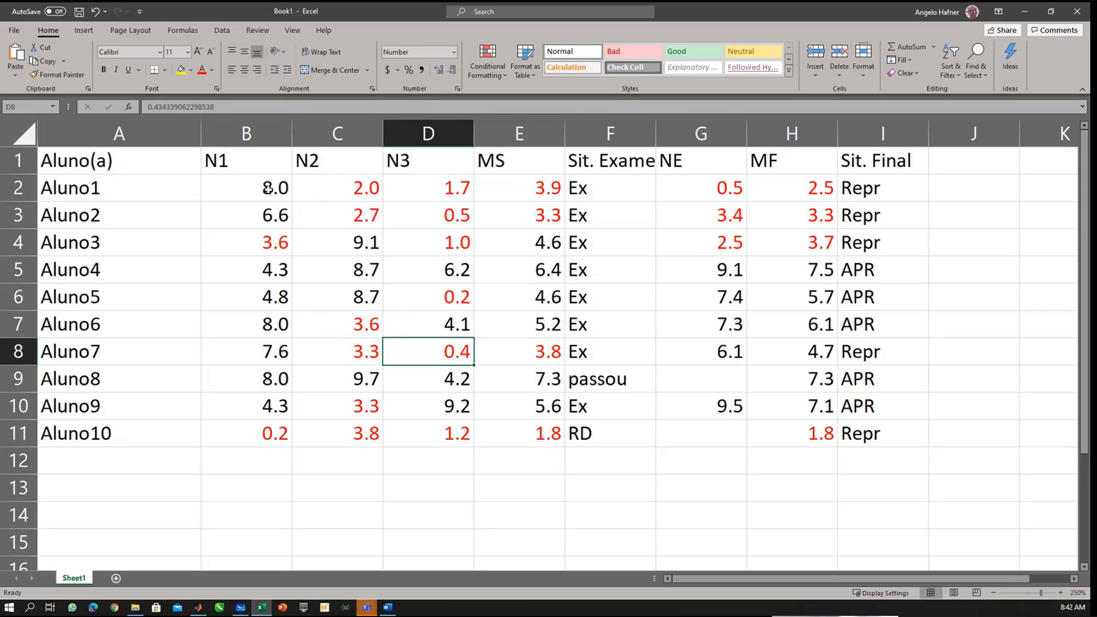
Step: Open the conditional formatting rules manager for B2:E11 and G2:H11 and select the 4-to-7 rule
left_click_drag(269, 190, 512, 432)
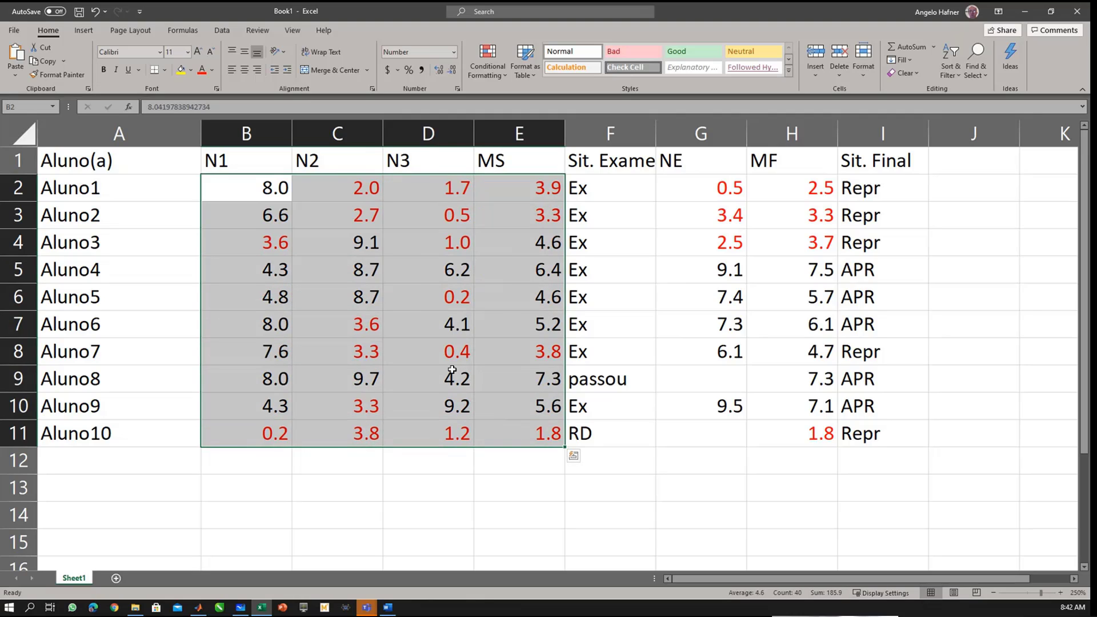
left_click_drag(717, 190, 798, 431)
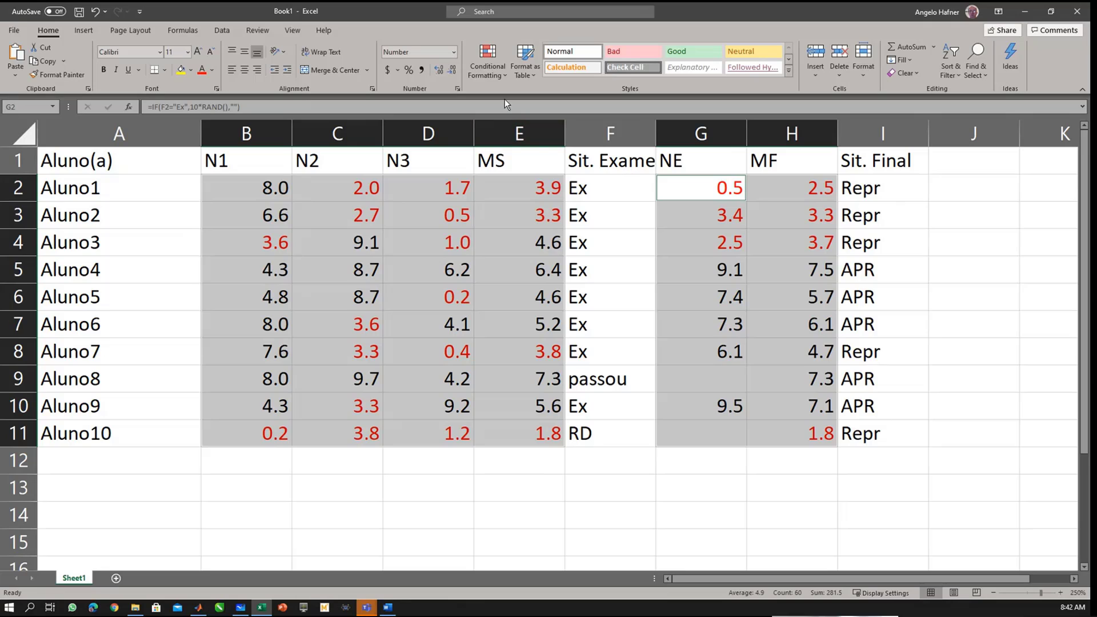
left_click(499, 77)
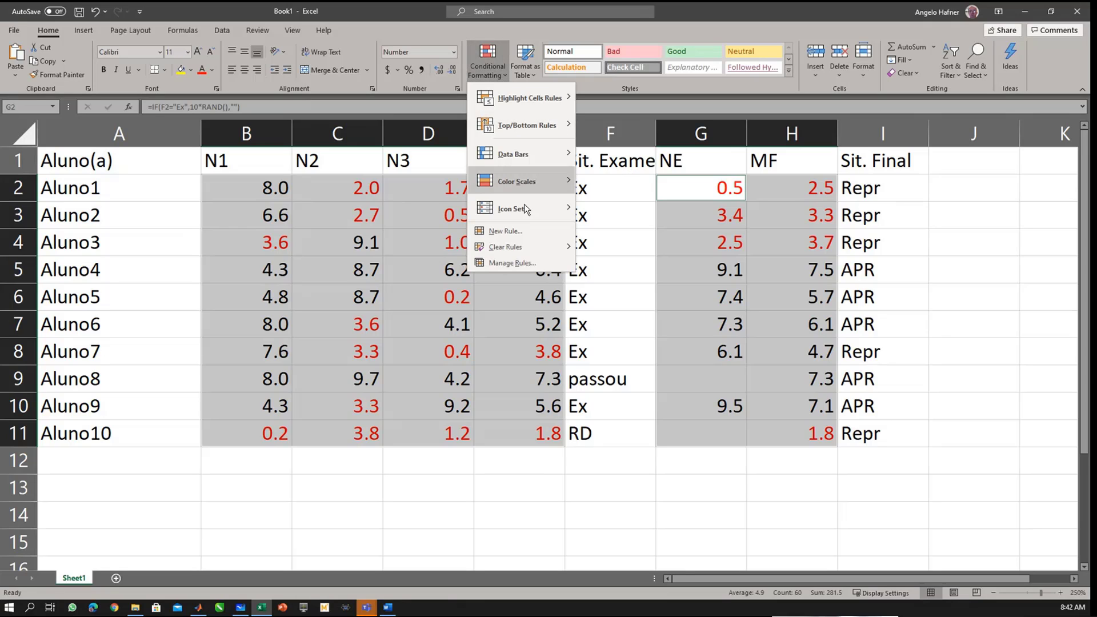
left_click(522, 264)
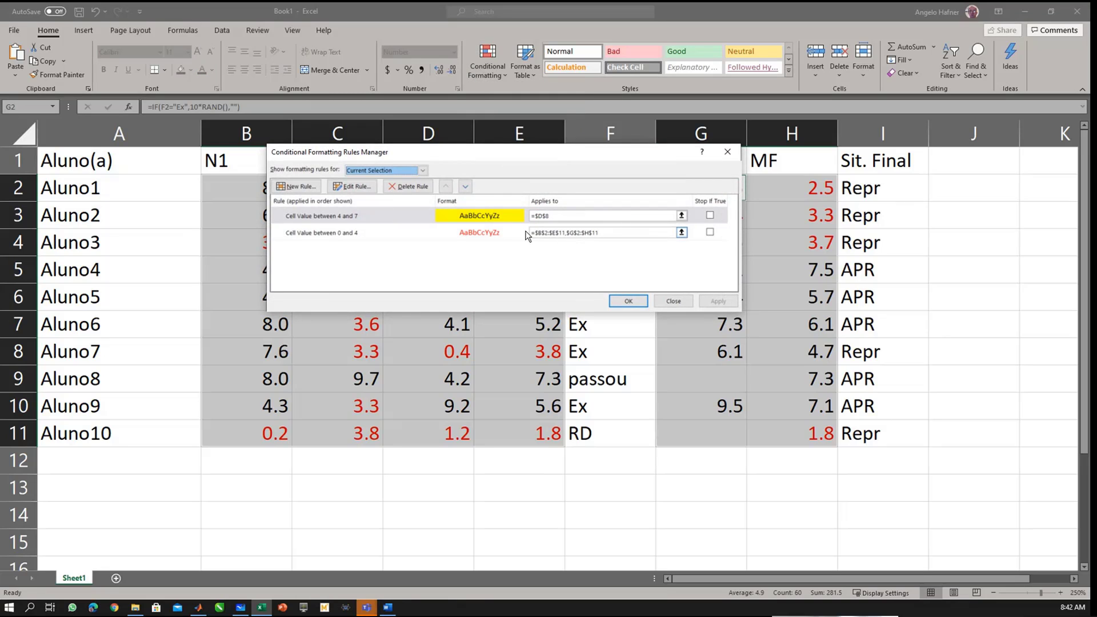
left_click(350, 222)
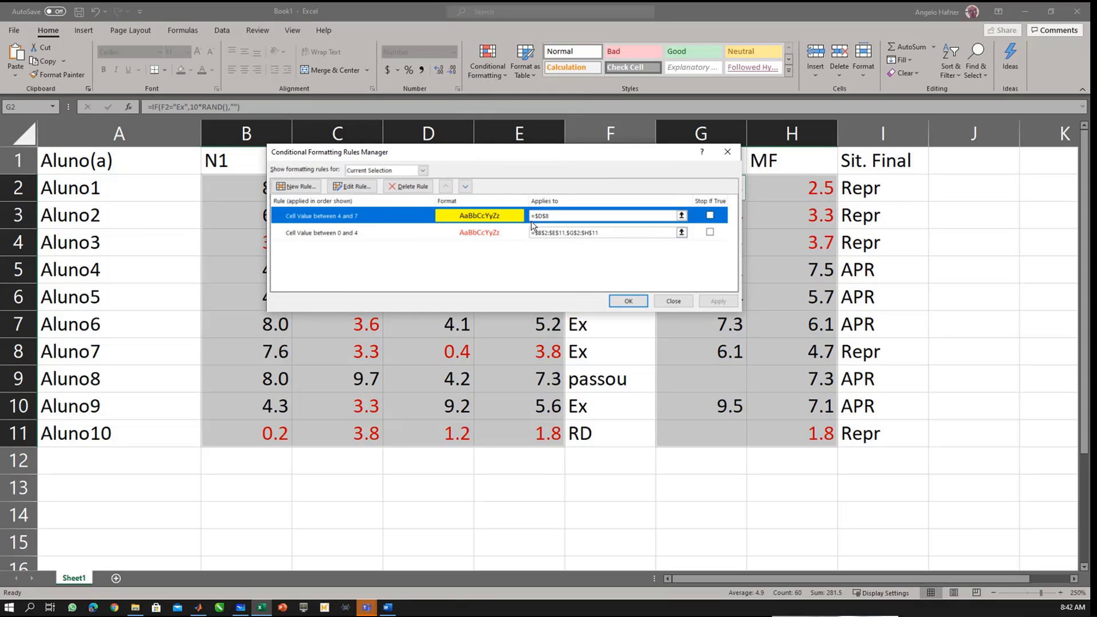
Step: Copy the 0-to-4 rule's applied range, =$B$2:$E$11,$G$2:$H$11, into the 4-to-7 rule and apply the change
left_click(617, 233)
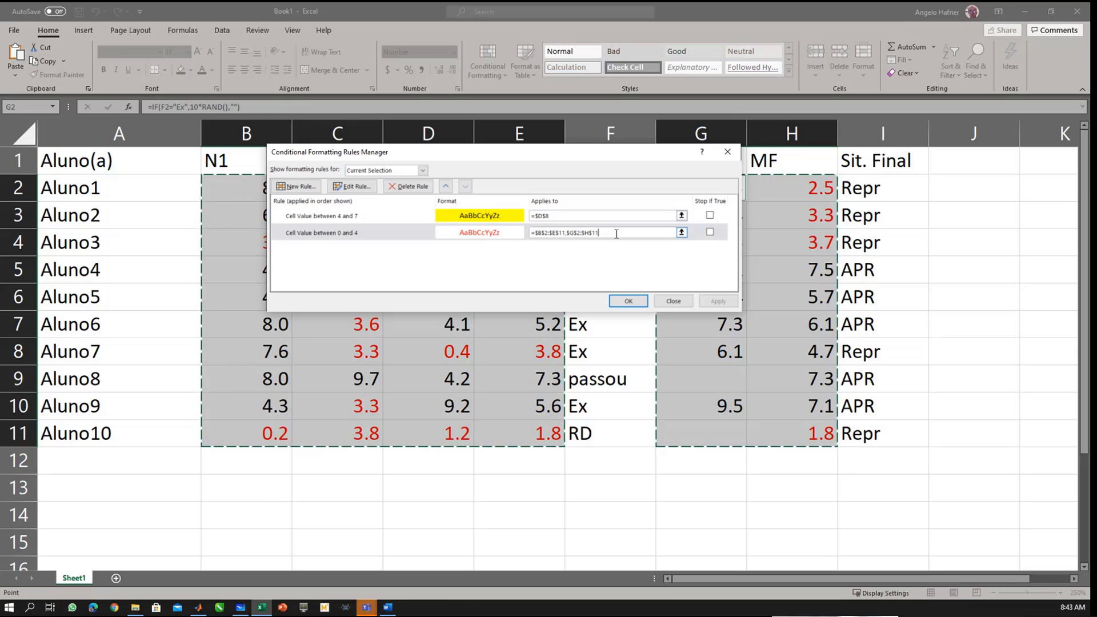
left_click_drag(616, 234, 522, 239)
key("ctrl+c")
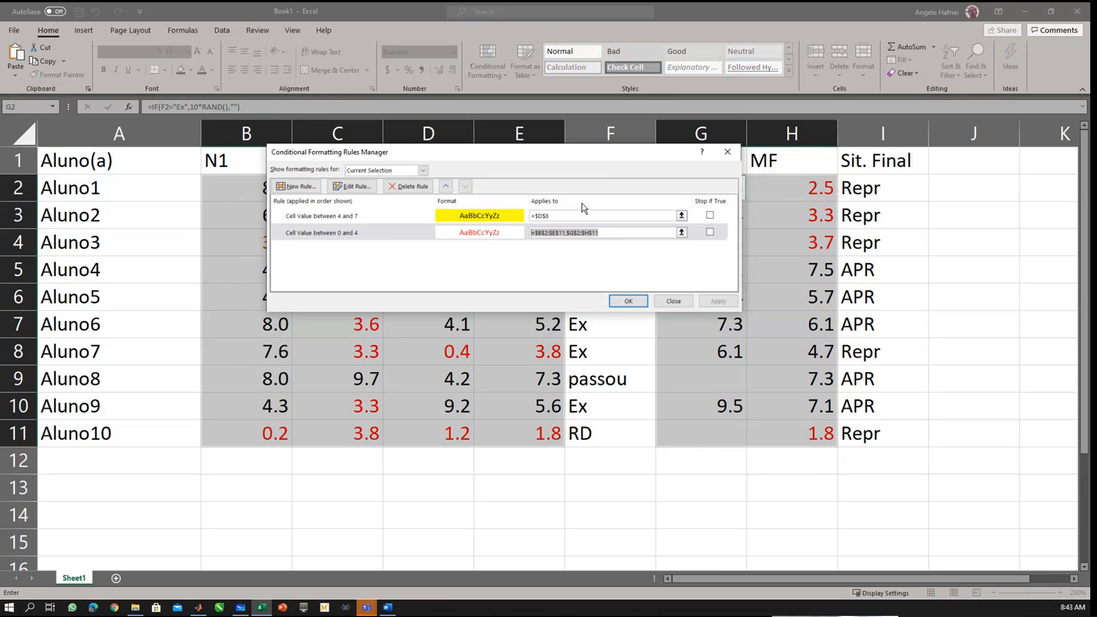
left_click(569, 218)
left_click_drag(569, 218, 532, 218)
key("ctrl+v")
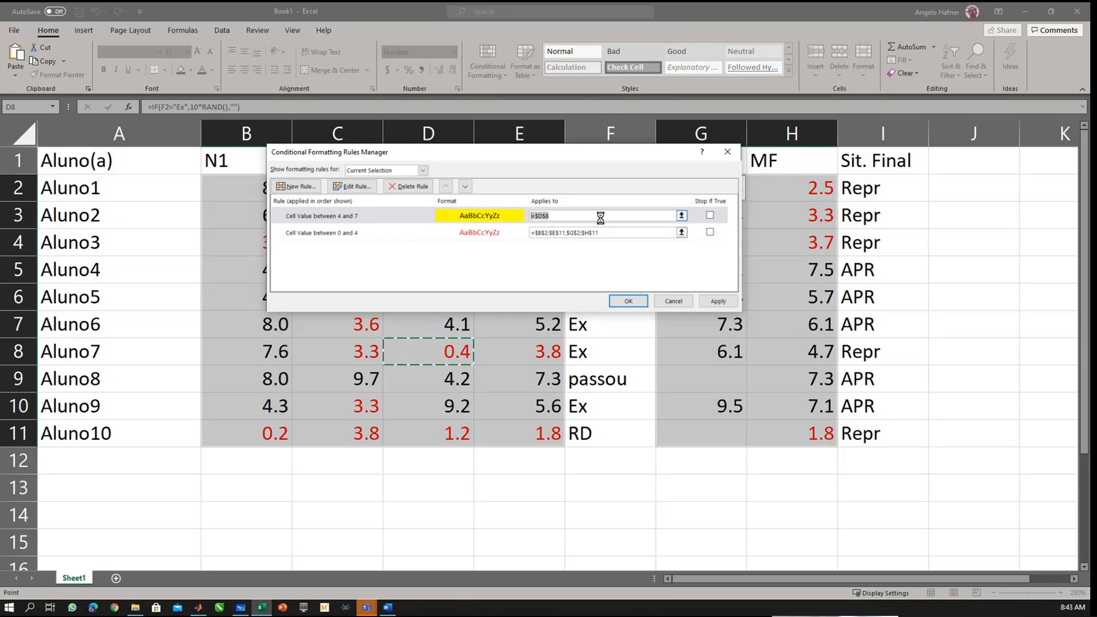
left_click(629, 301)
left_click(591, 354)
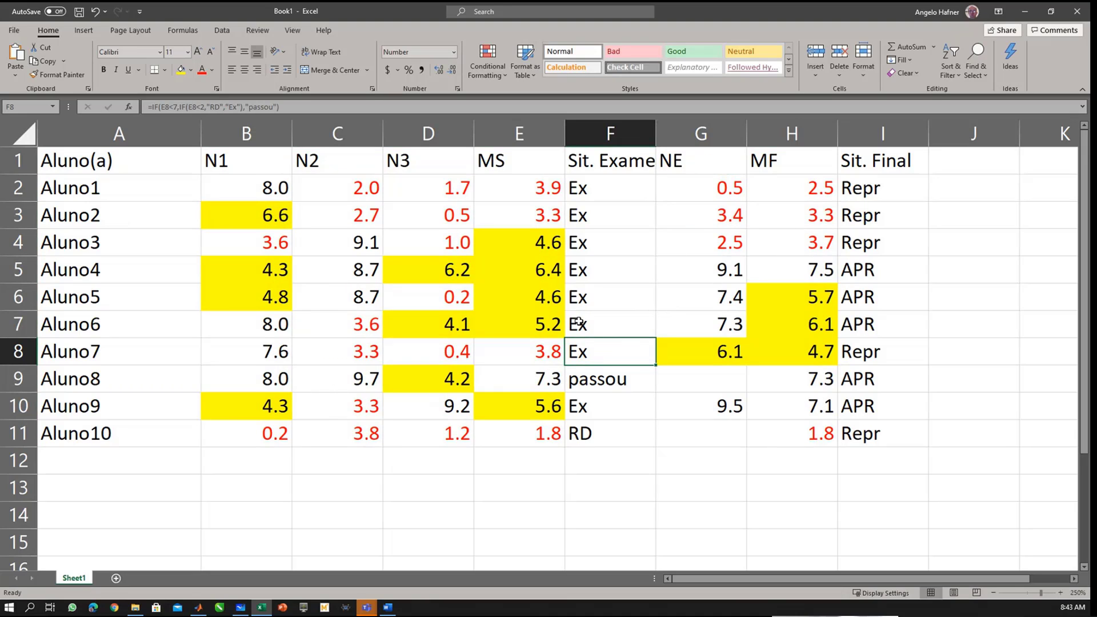
Step: Set Aluno6's N3 grade to 4 to test the boundary shared by both rules
left_click(466, 324)
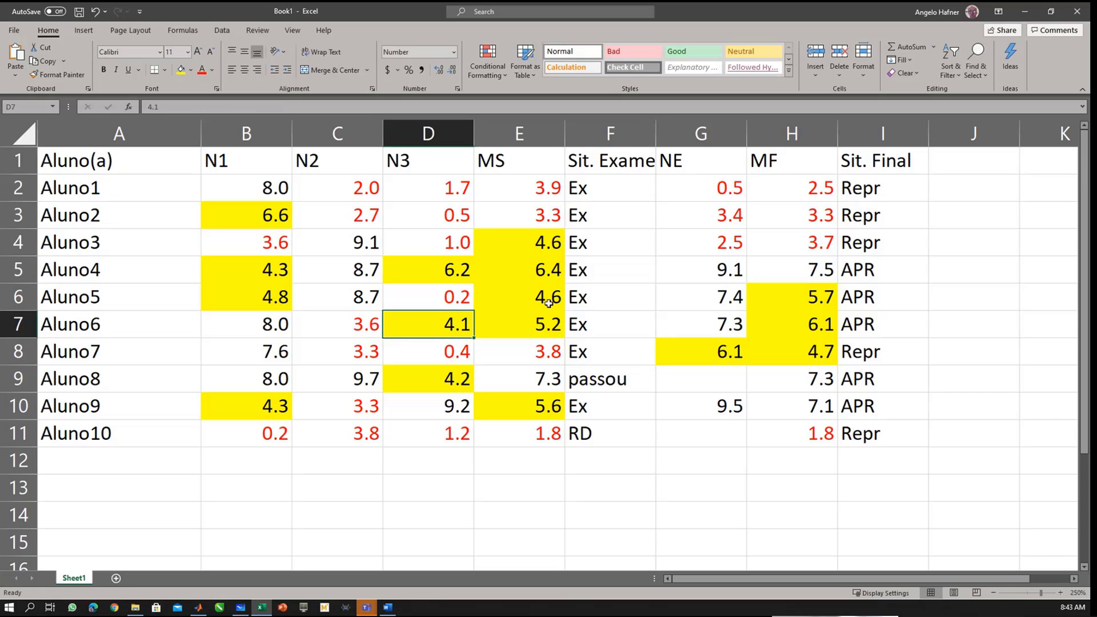
type("4")
key("Return")
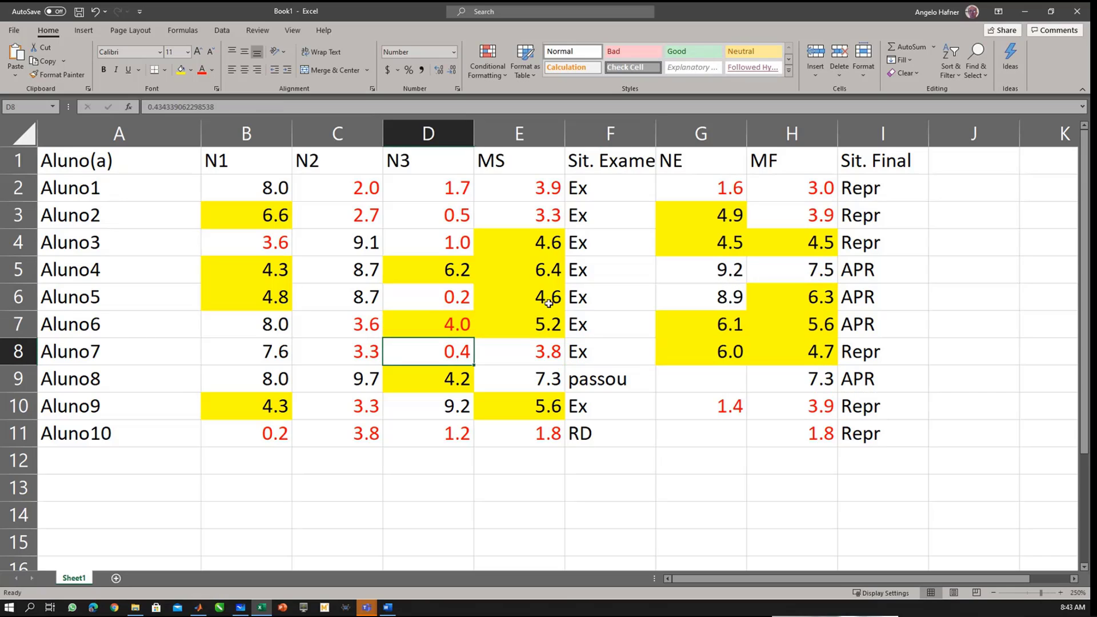
key("Up")
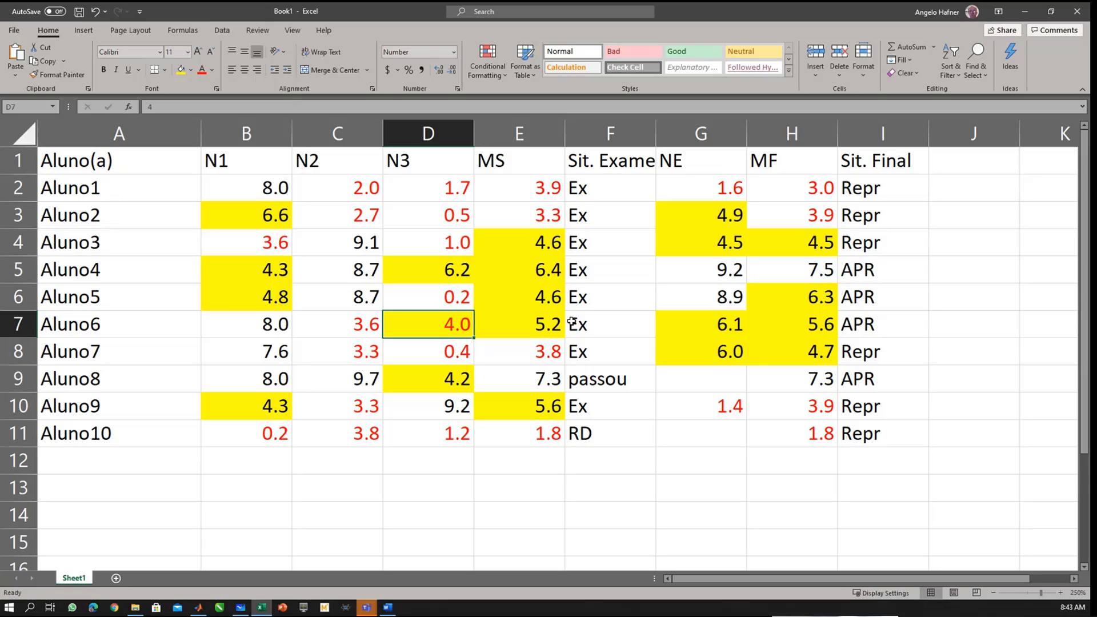
Step: Start a new conditional formatting rule on B2:E11 and G2:H11 for cell values greater than 7
left_click_drag(268, 189, 520, 428)
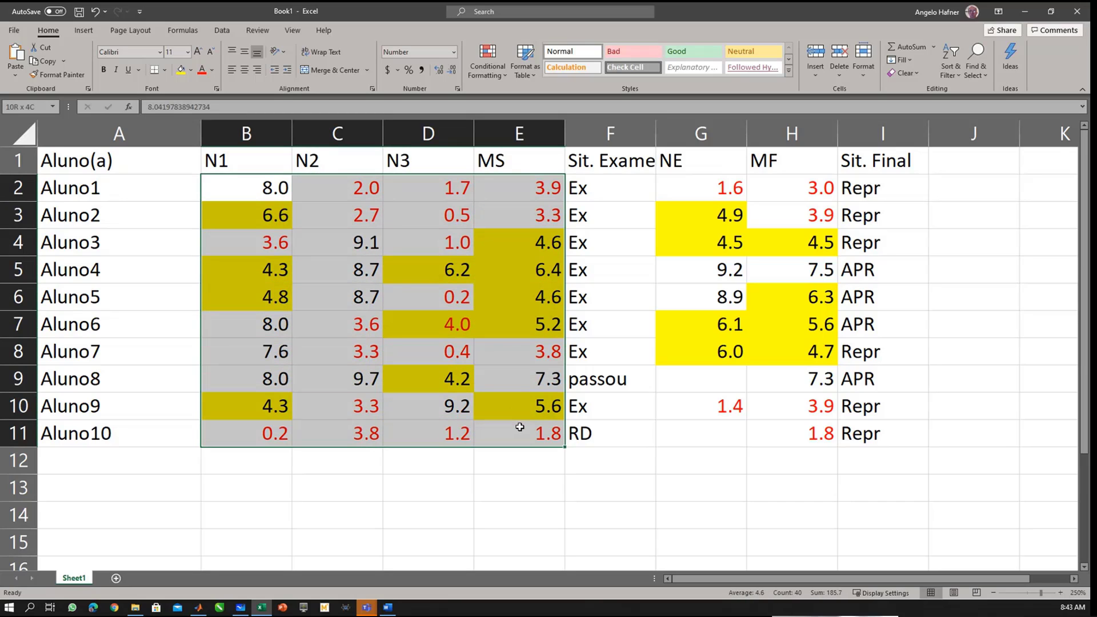
left_click_drag(722, 189, 798, 430)
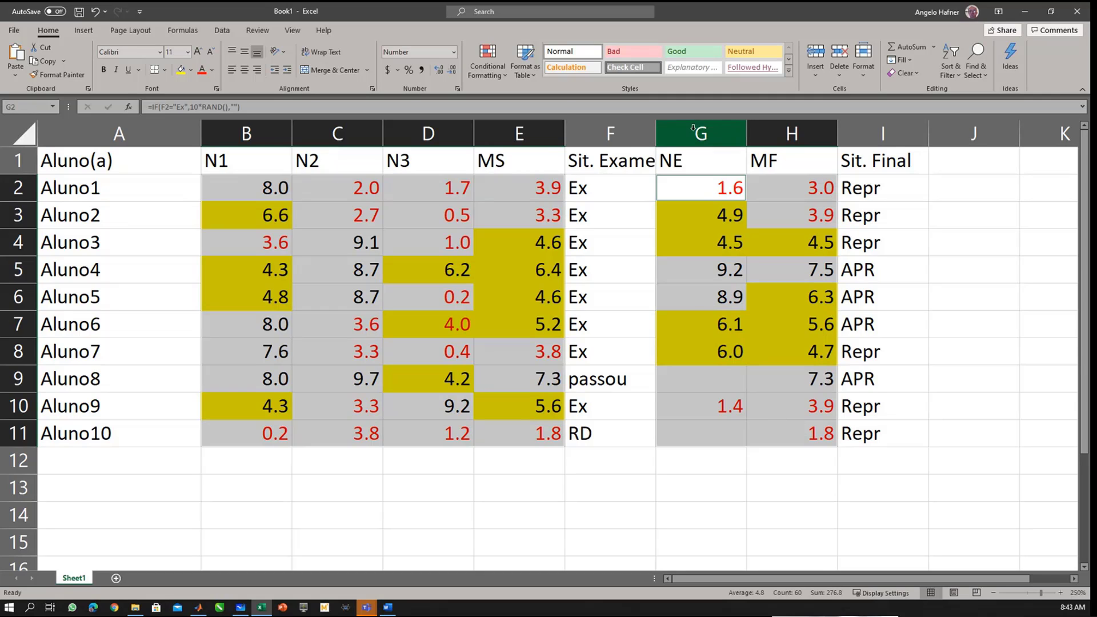
left_click(497, 79)
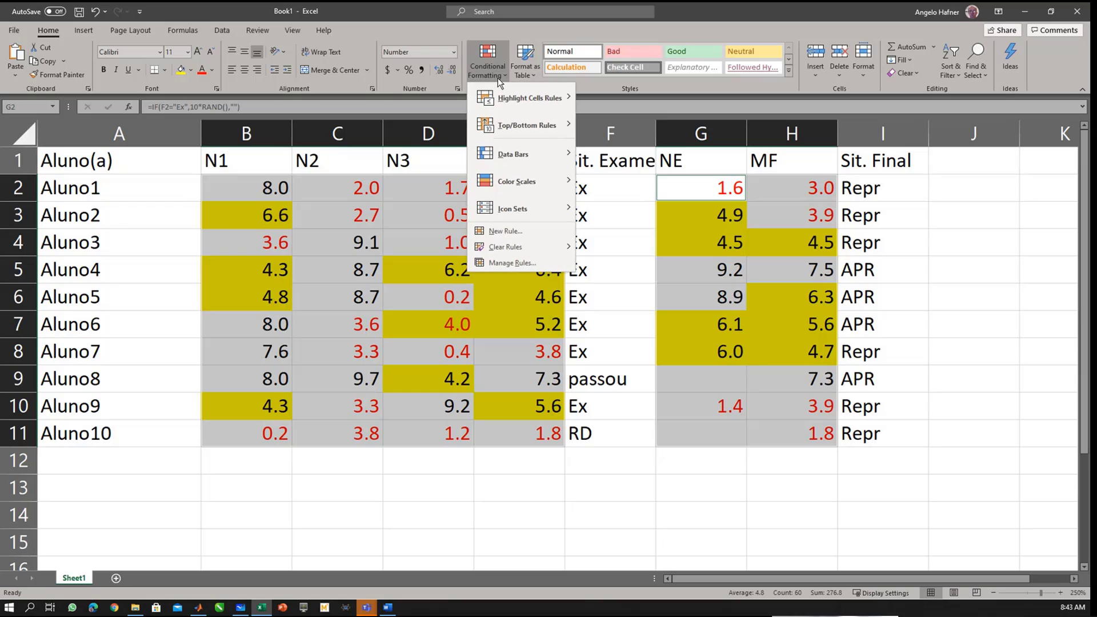
left_click(530, 231)
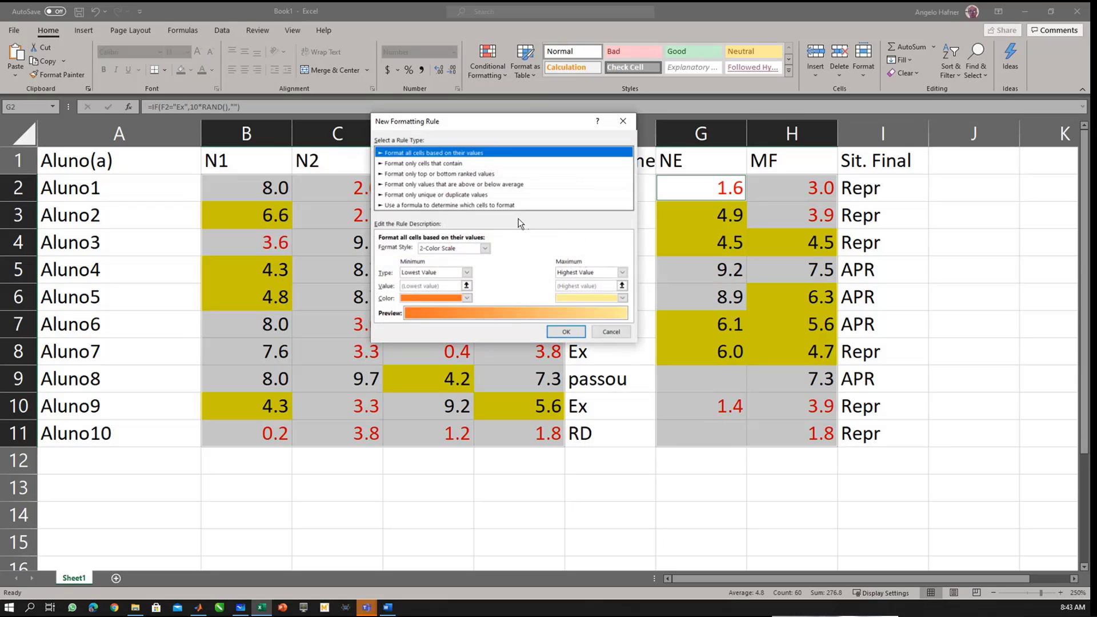
left_click(441, 162)
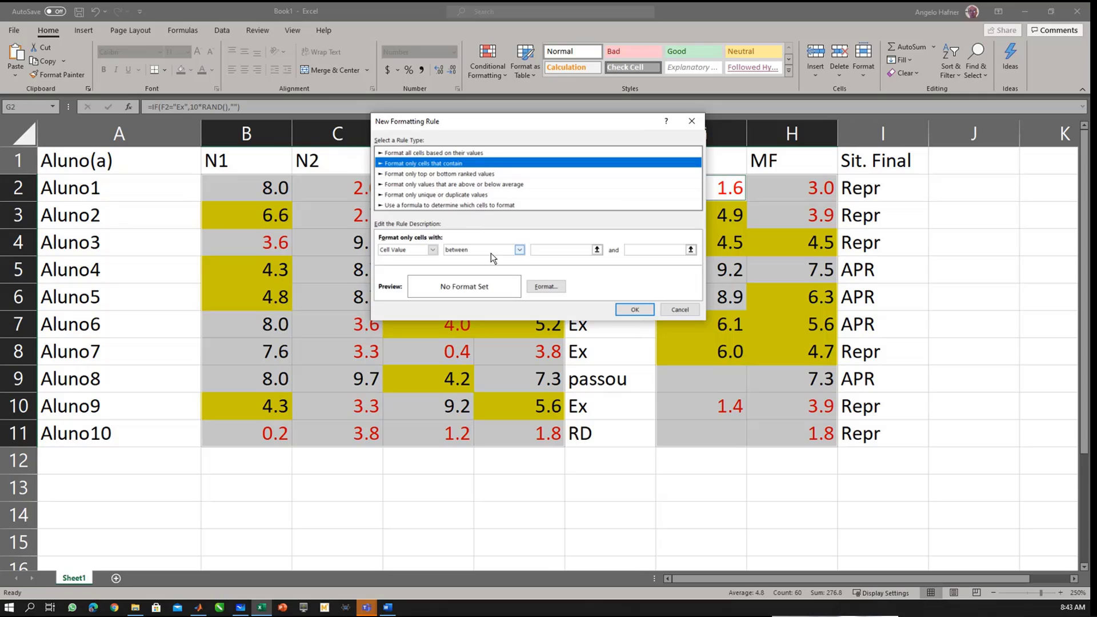
left_click(519, 250)
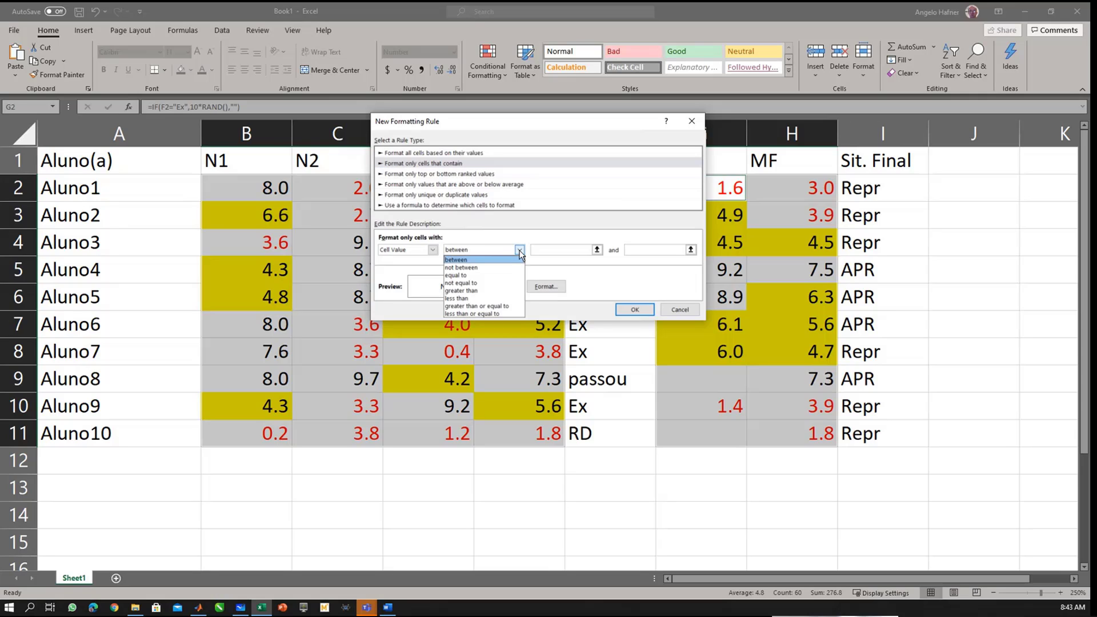
left_click(488, 289)
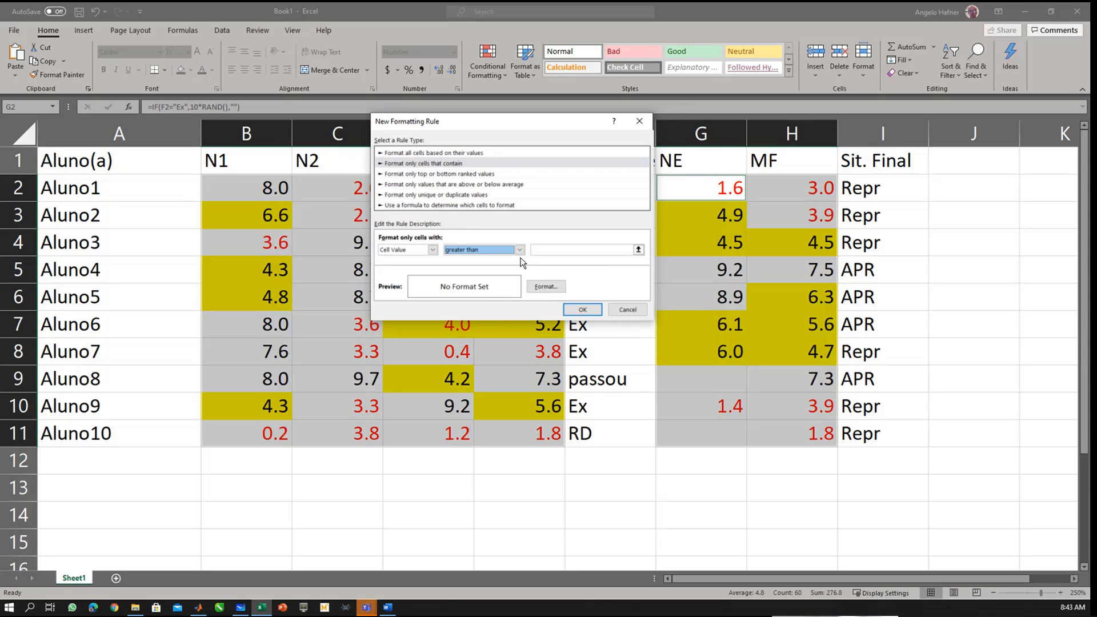
left_click(545, 250)
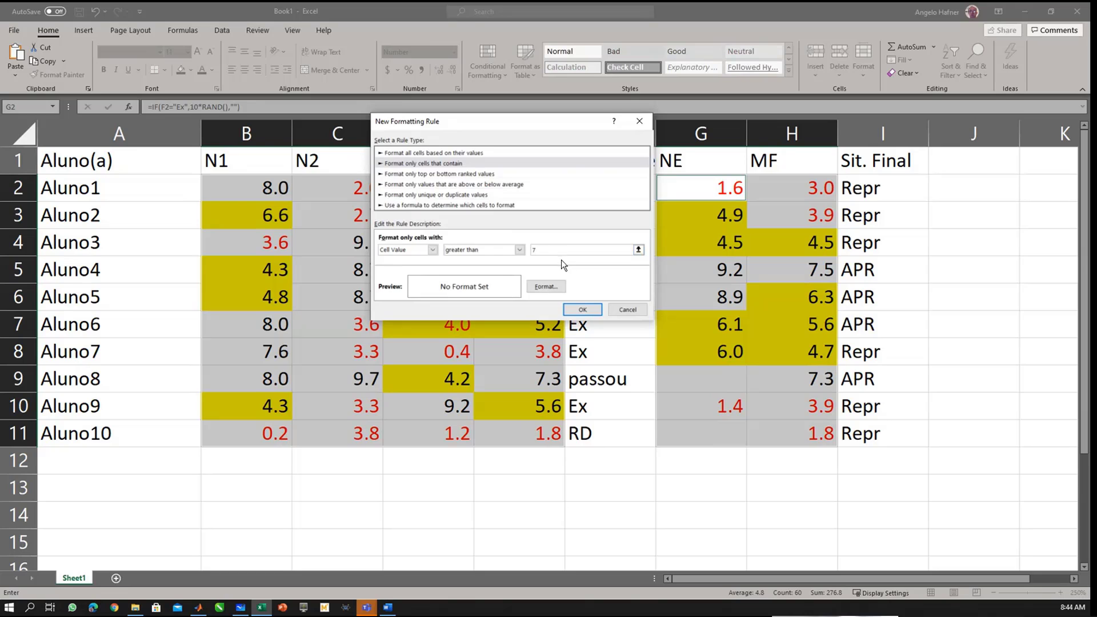
Step: Give the greater-than-7 rule a blue outline border and apply it to the selected grades
left_click(546, 289)
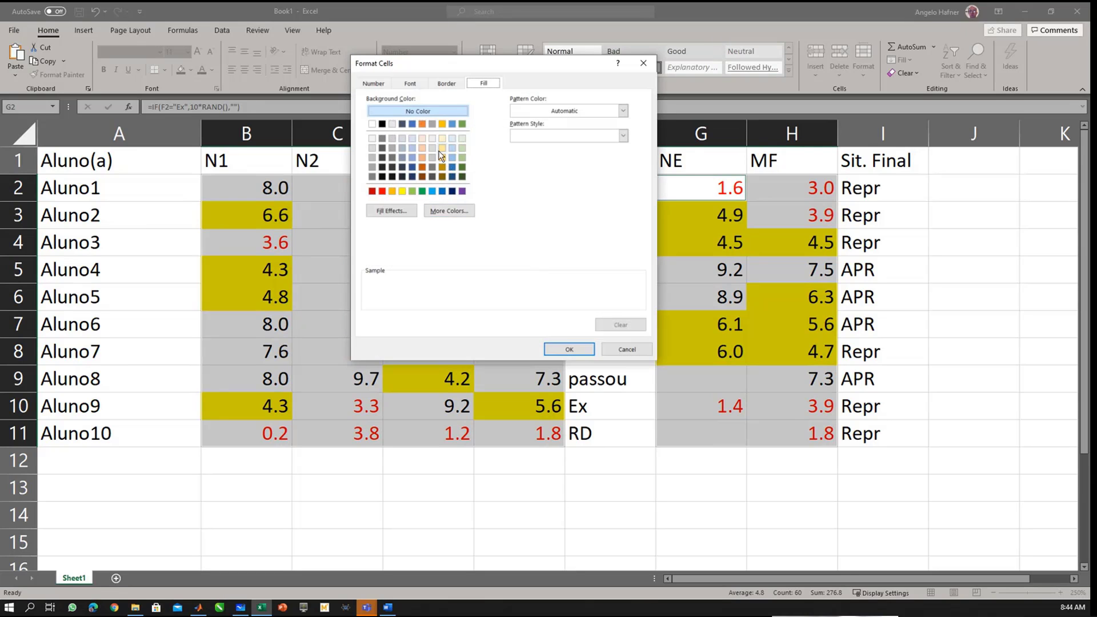
left_click(445, 85)
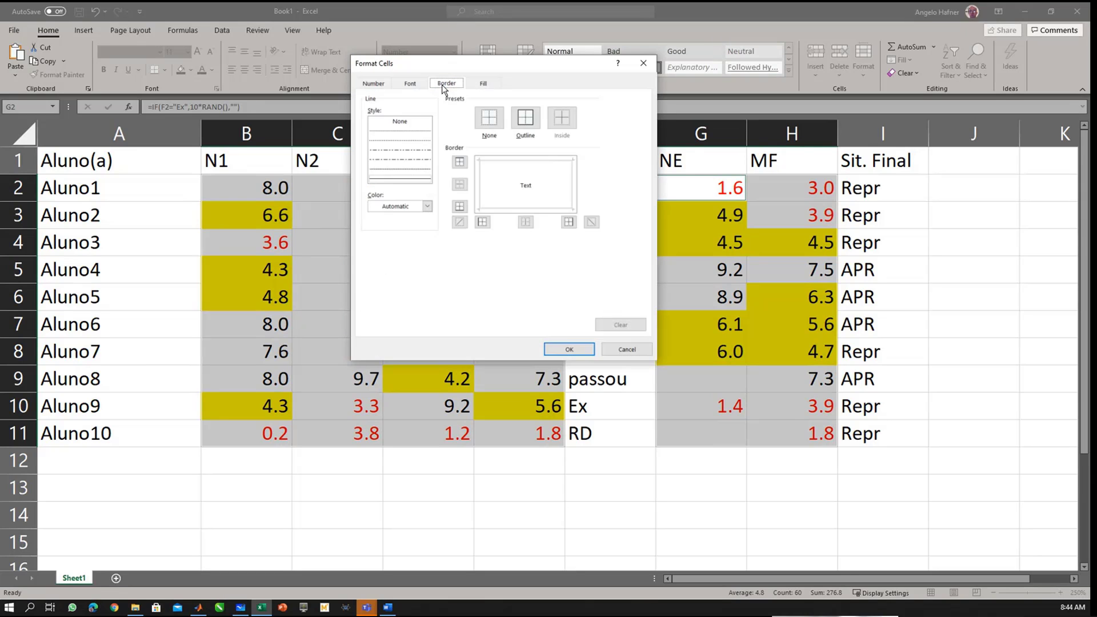
left_click(526, 119)
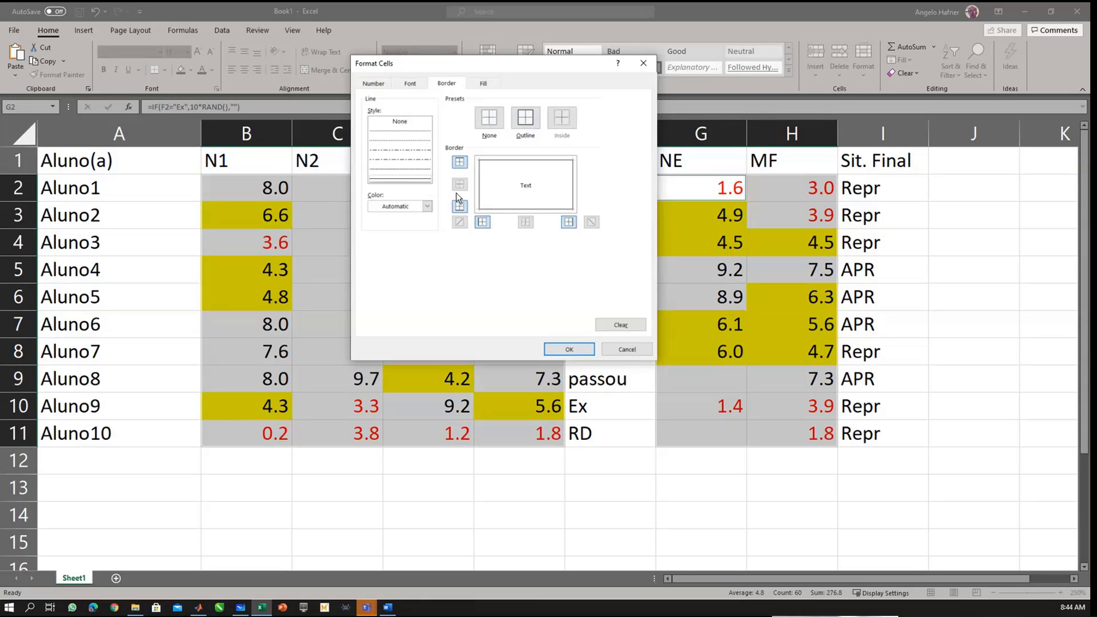
left_click(426, 207)
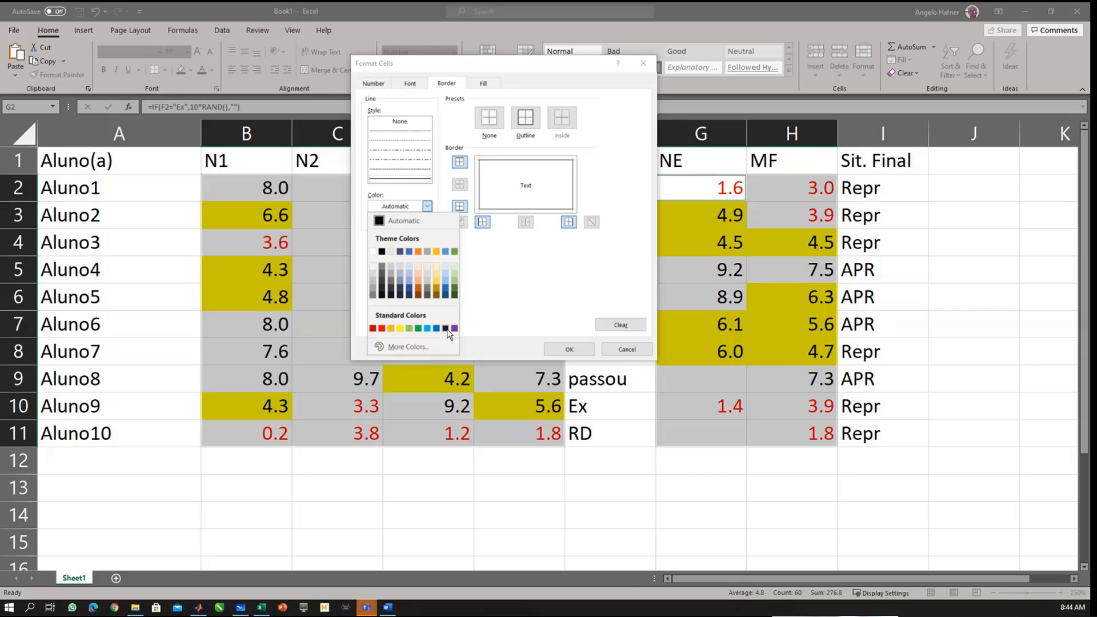
left_click(410, 252)
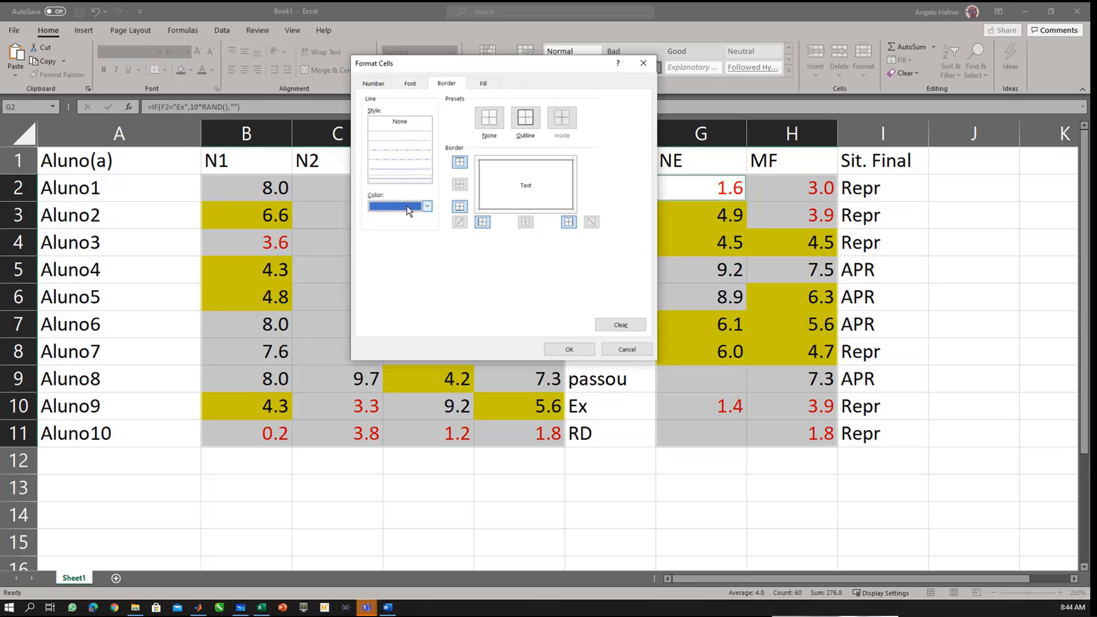
left_click(525, 118)
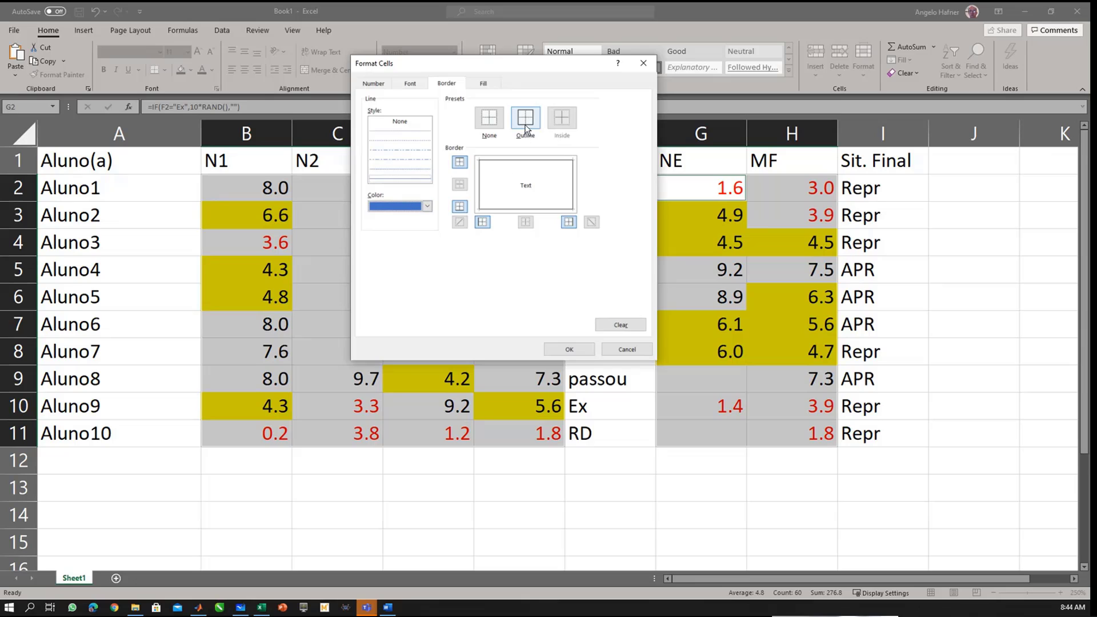
left_click(427, 207)
left_click(428, 206)
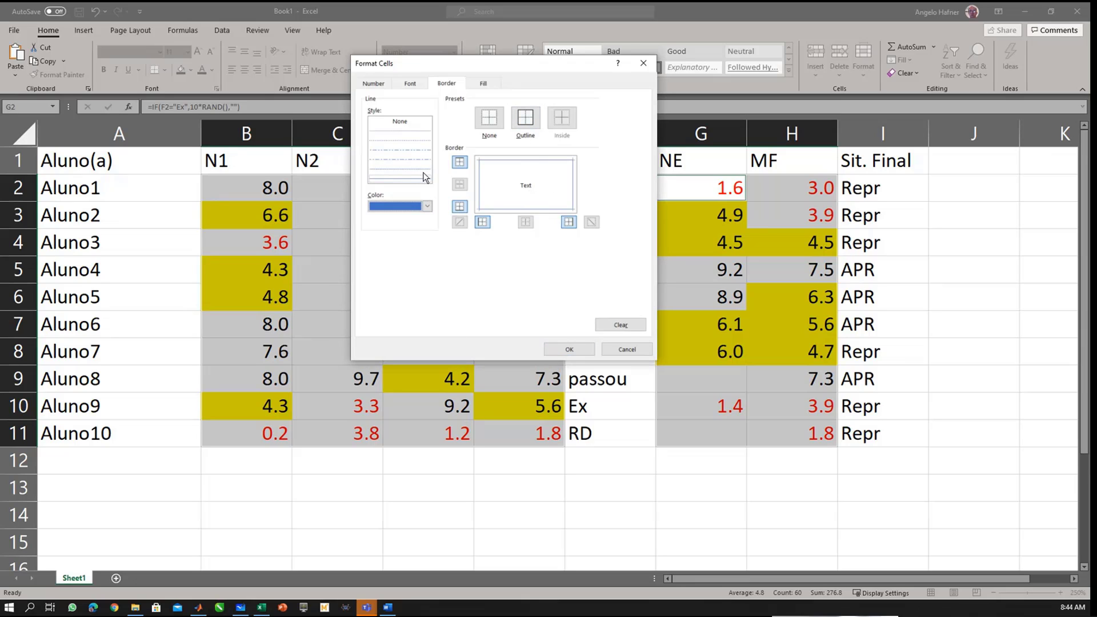
left_click(569, 349)
left_click(581, 311)
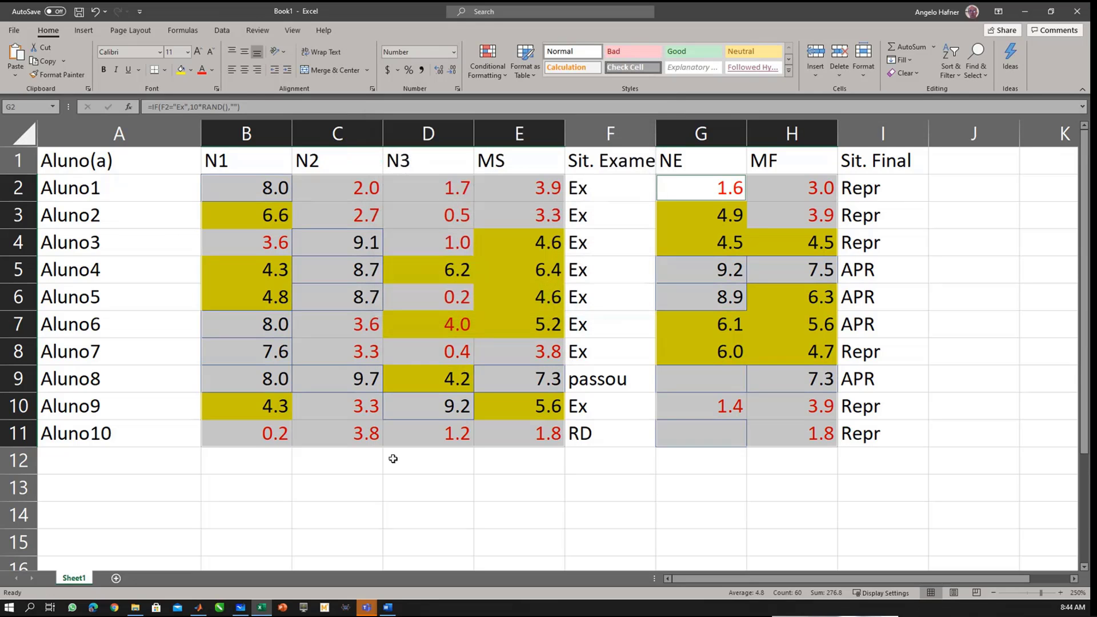
Step: Inspect the borders on the grades above 7 in the N1, N2 and N3 columns
left_click(405, 479)
left_click(428, 410)
left_click(362, 380)
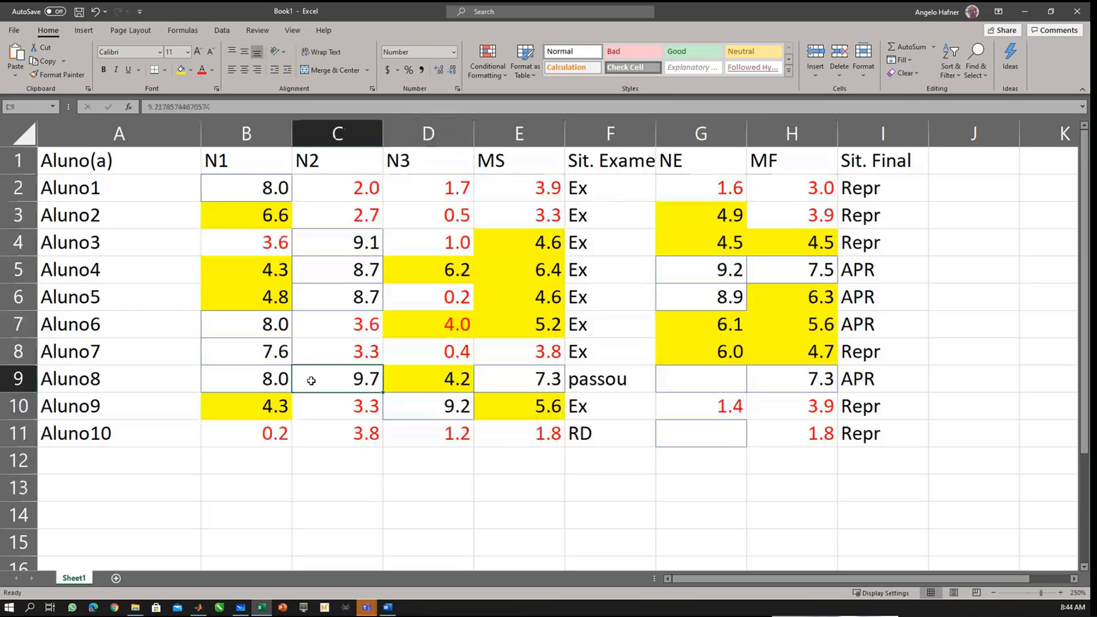
left_click(272, 378)
left_click(264, 350)
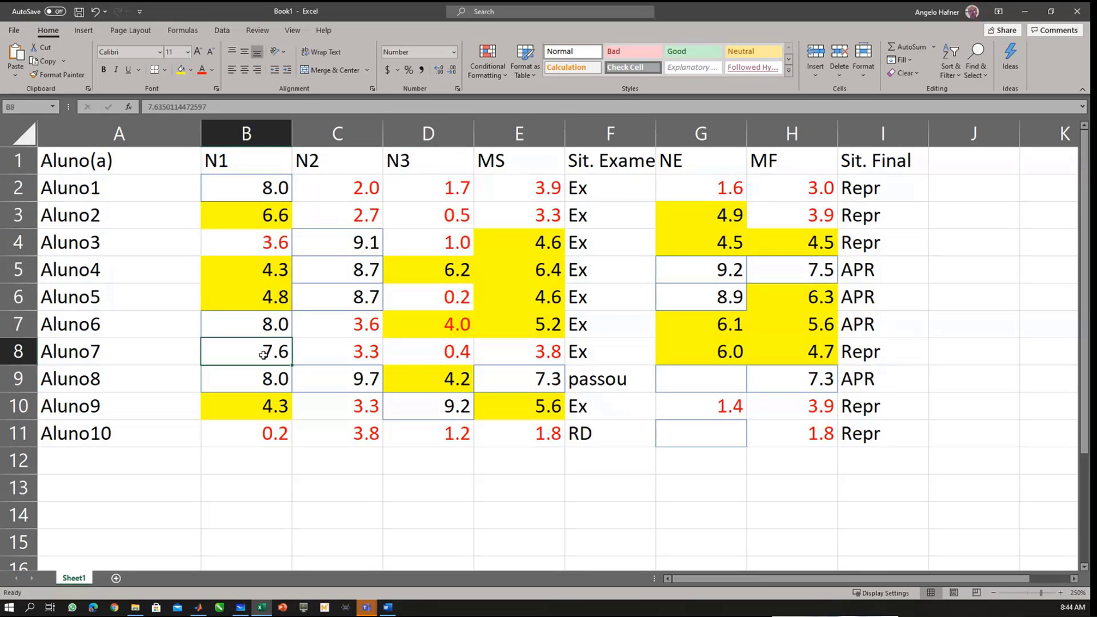
left_click(264, 325)
left_click(265, 187)
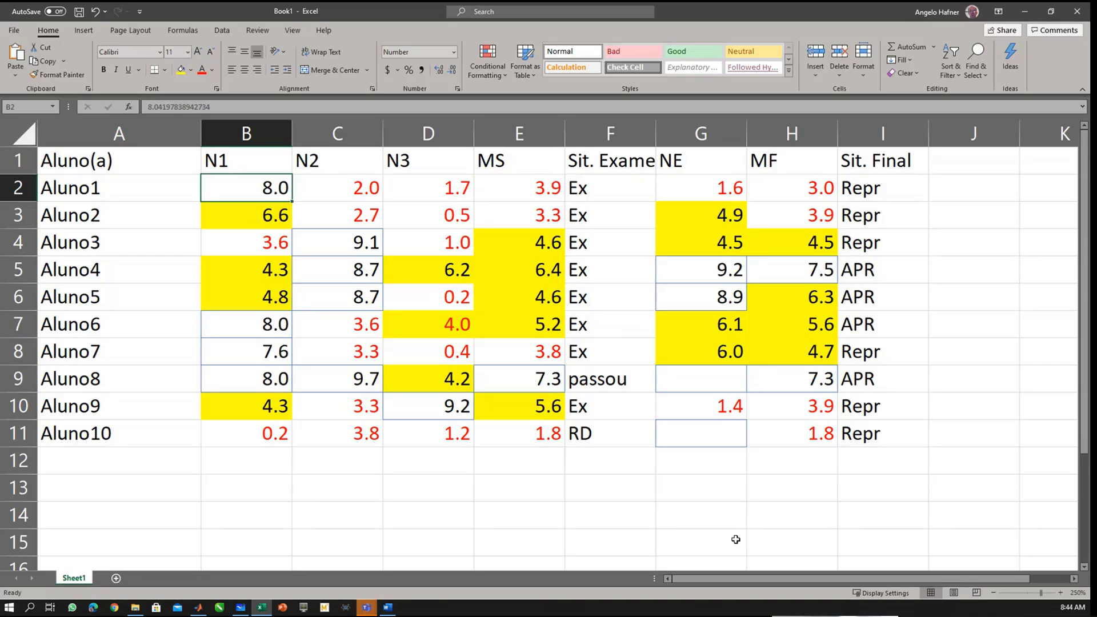
Step: Inspect the formulas and borders of the blank NE cells G9 and G11 alongside the neighbouring MF grades
left_click(693, 510)
left_click(703, 439)
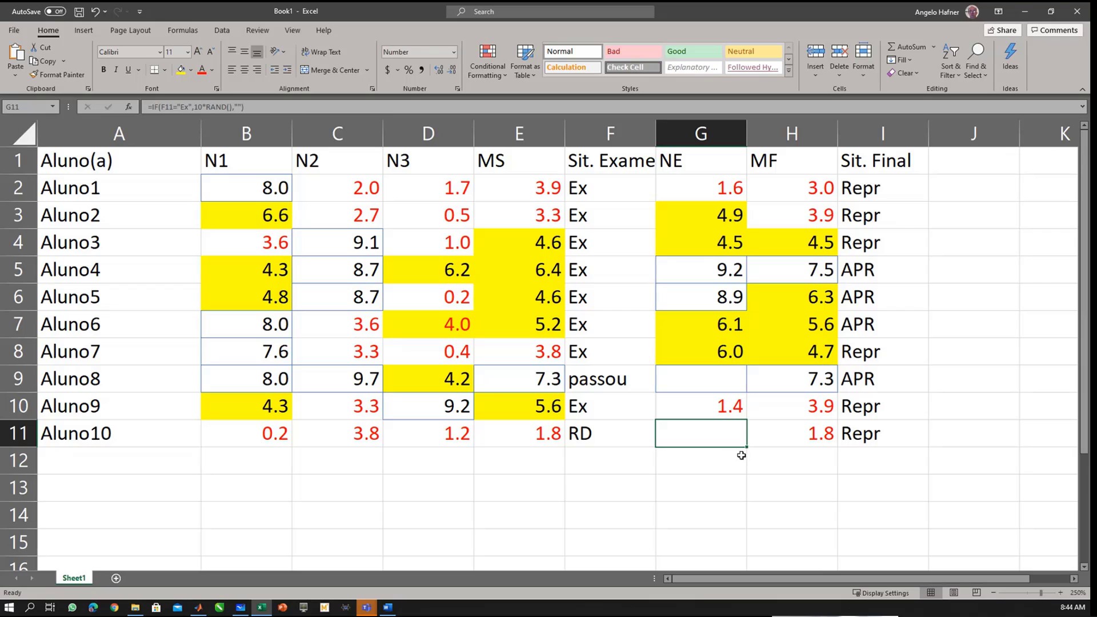
key("F2")
key("Escape")
left_click(711, 384)
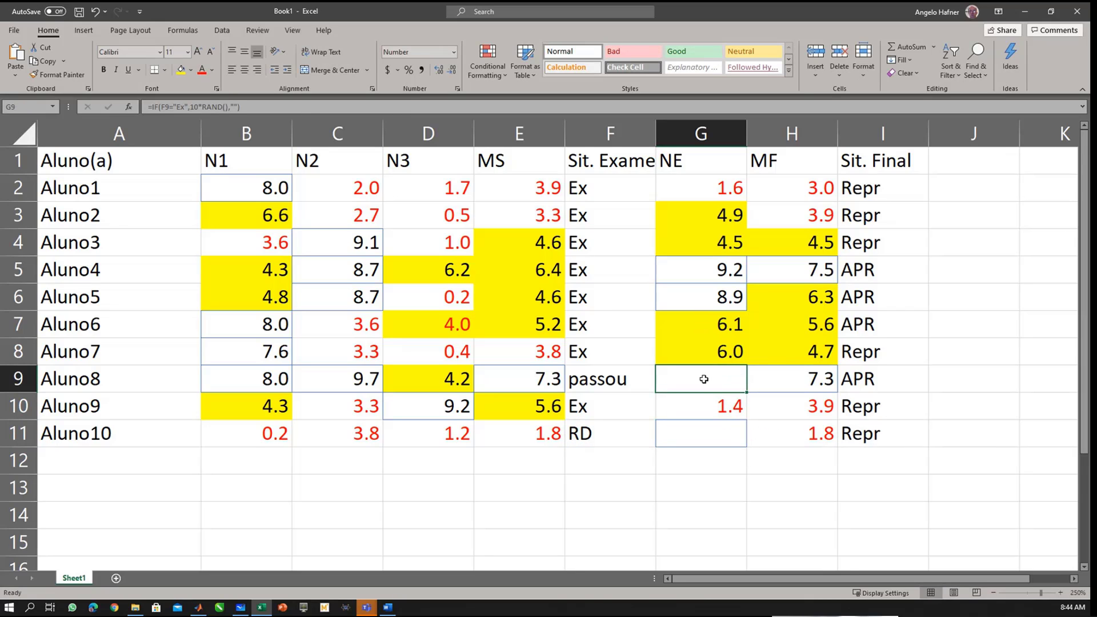
left_click(711, 478)
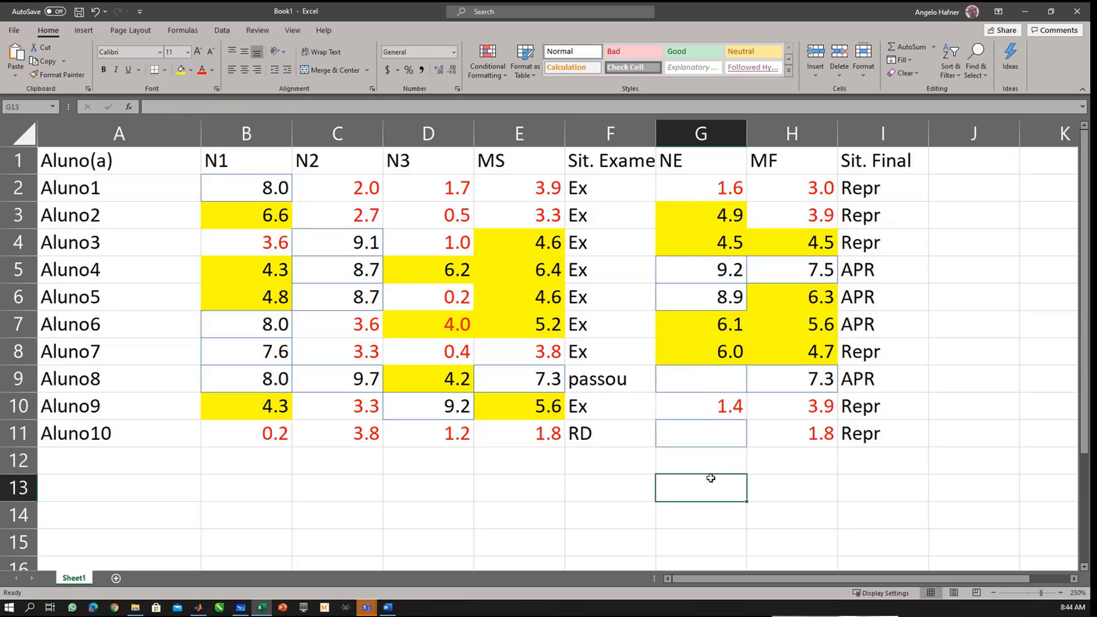
left_click(701, 380)
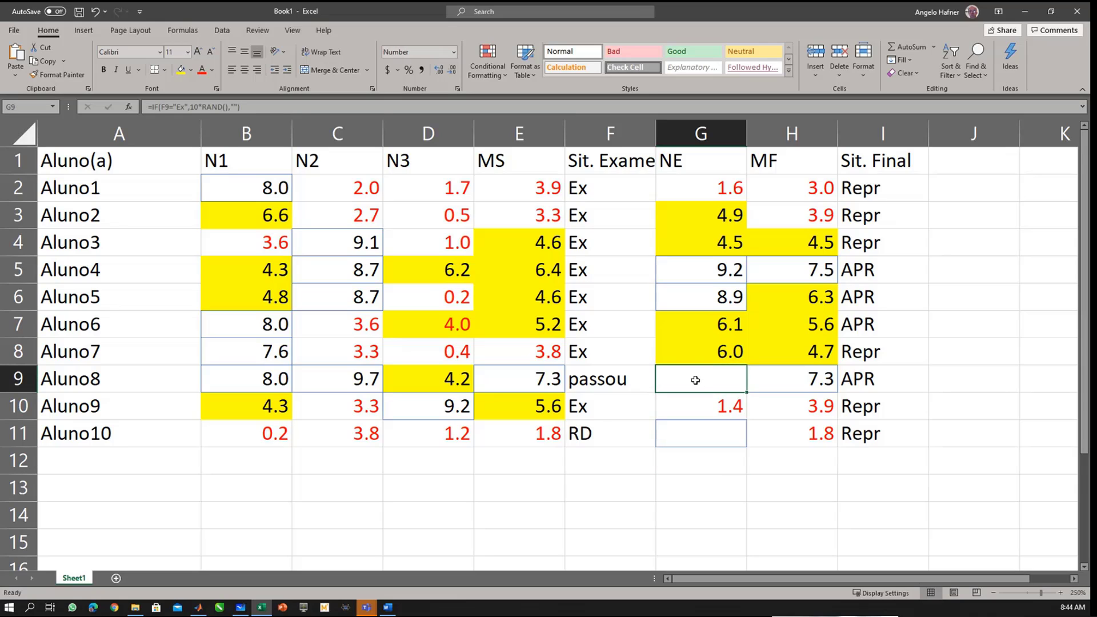
left_click(702, 439)
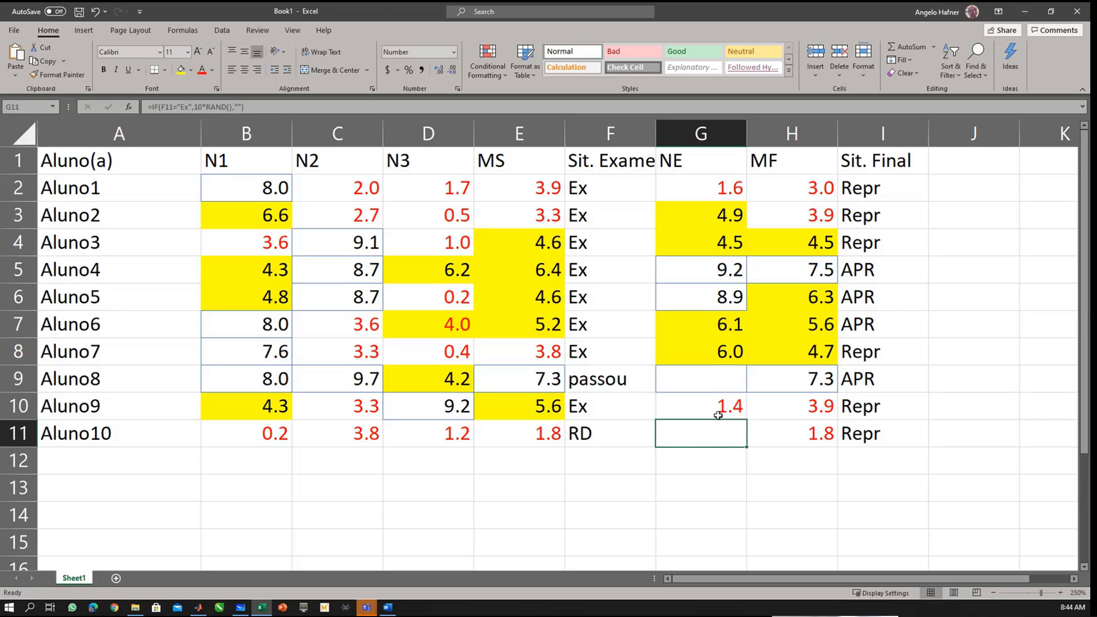
left_click(704, 379)
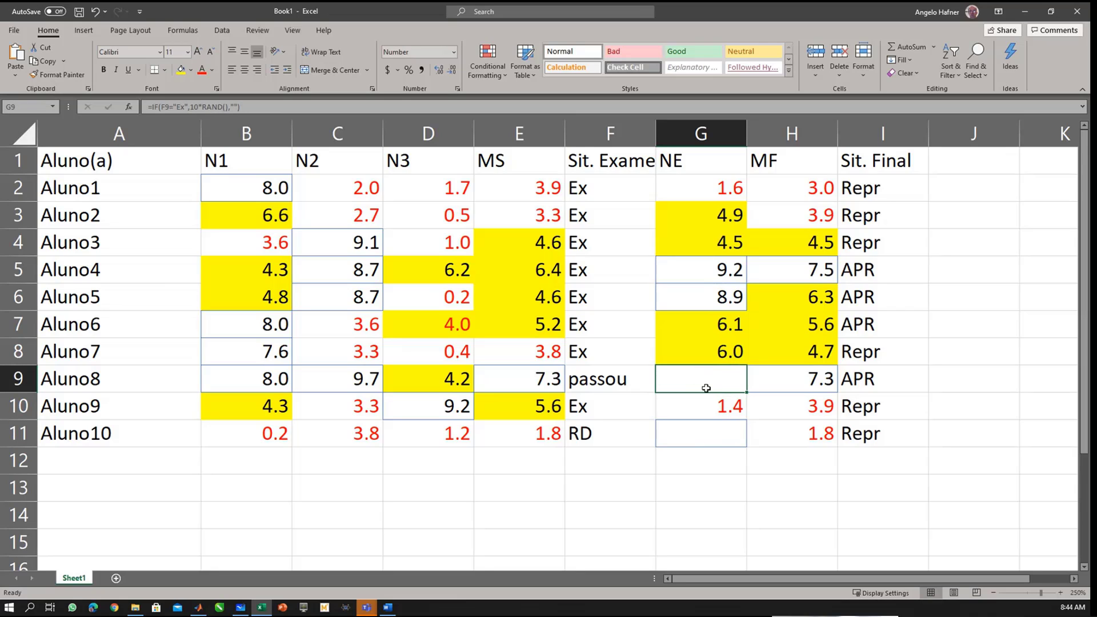
left_click_drag(703, 438, 707, 217)
left_click_drag(818, 437, 791, 400)
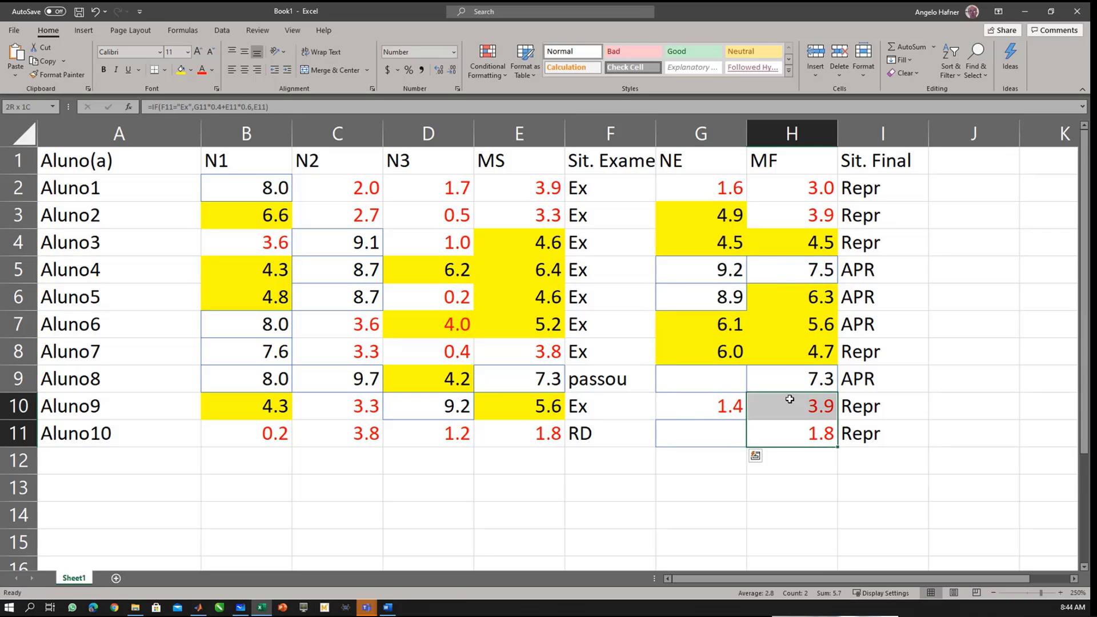
left_click(743, 483)
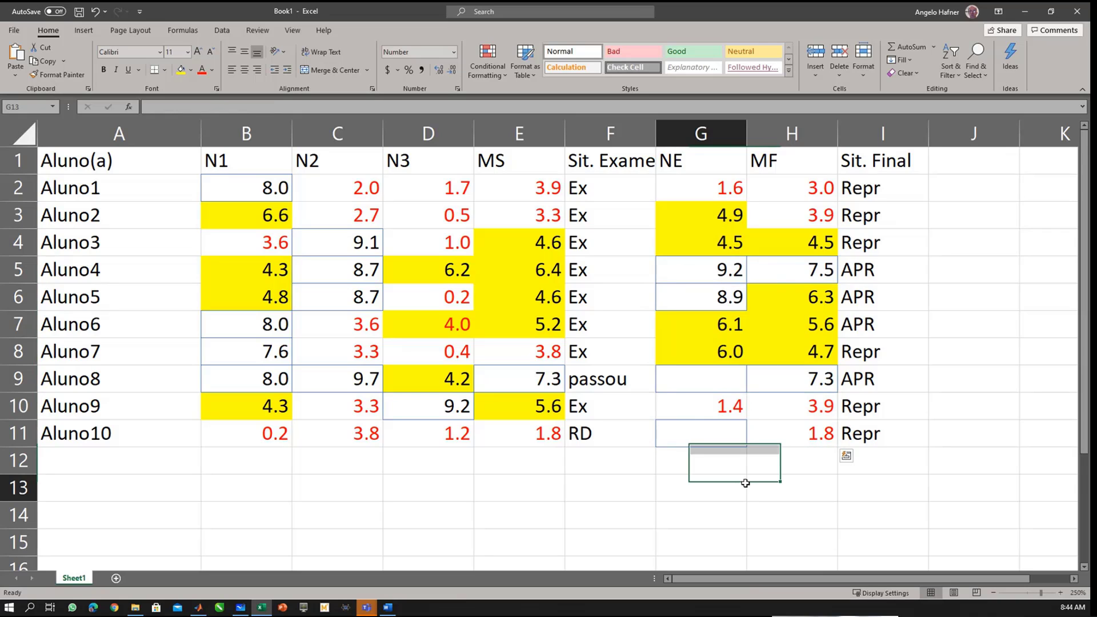
left_click(714, 436)
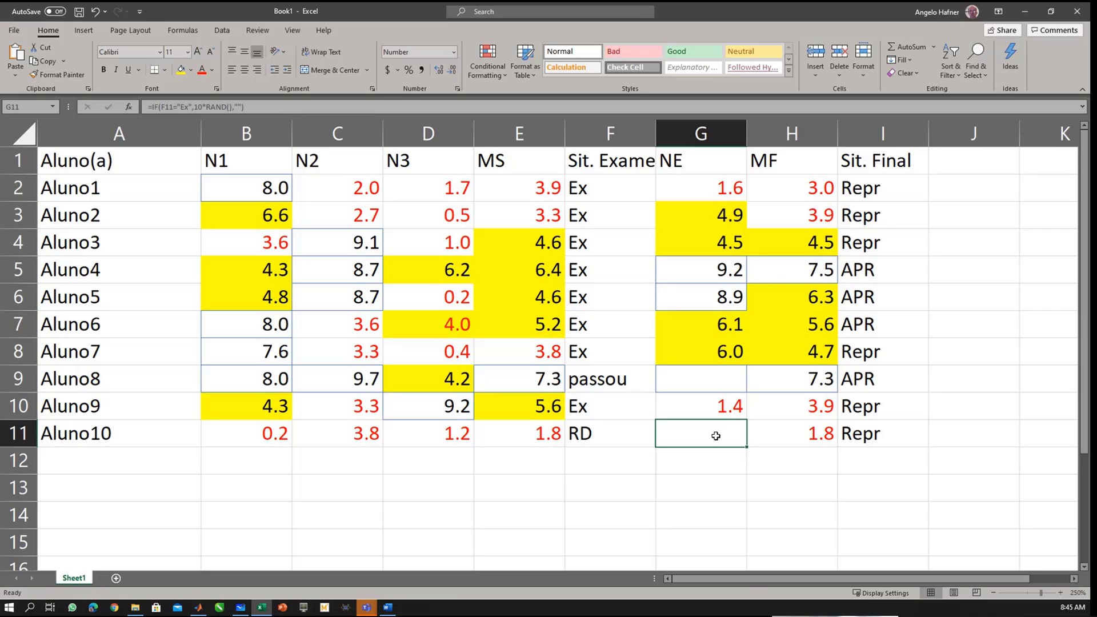
Step: Edit the greater-than-7 conditional formatting rule on B2:E11 and G2:H11 so it covers cell values between 7 and 10
left_click_drag(799, 435, 726, 189)
left_click_drag(559, 435, 265, 184)
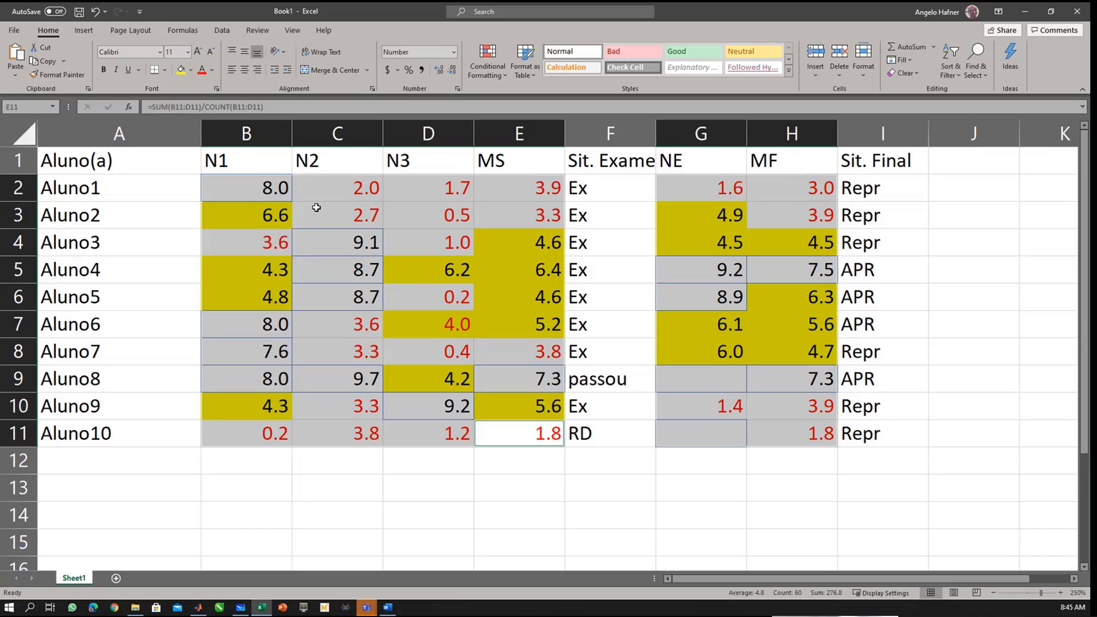
left_click(499, 72)
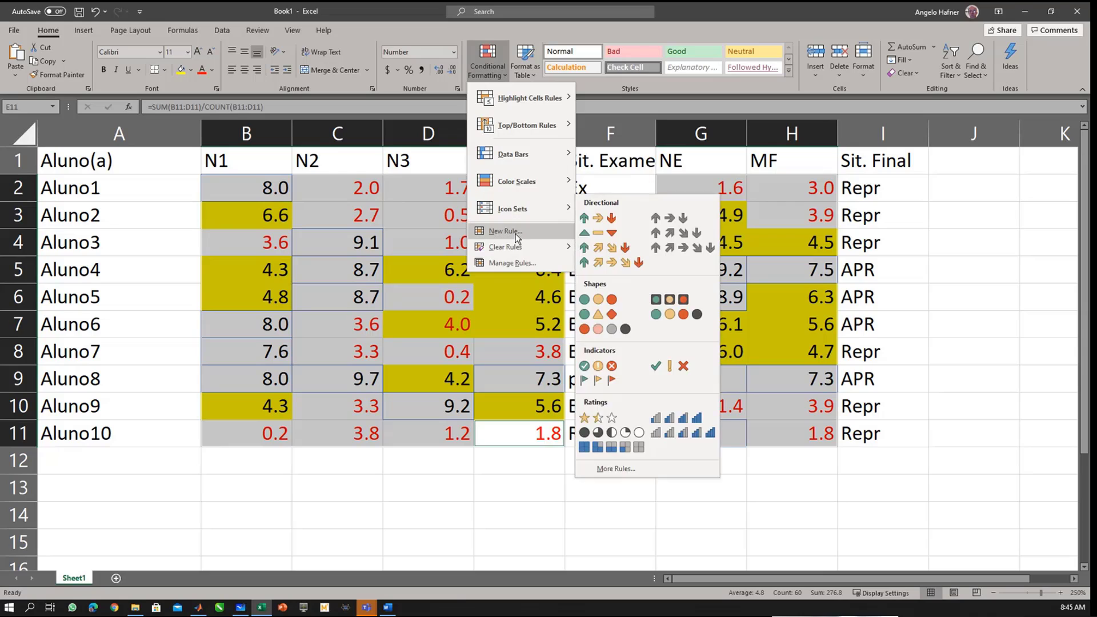
left_click(512, 261)
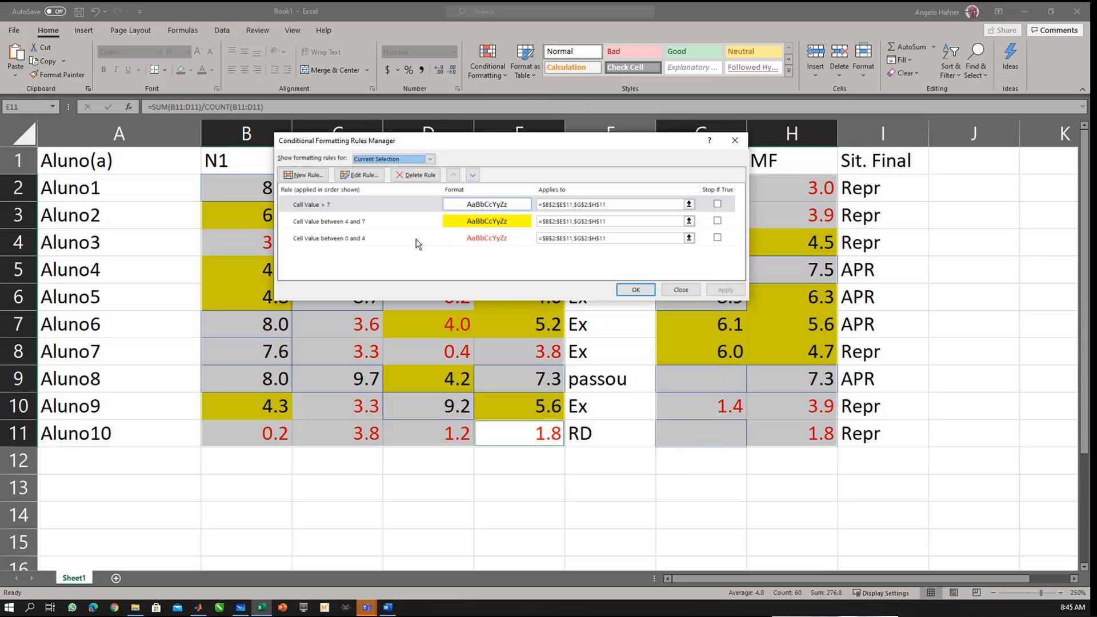
left_click(385, 204)
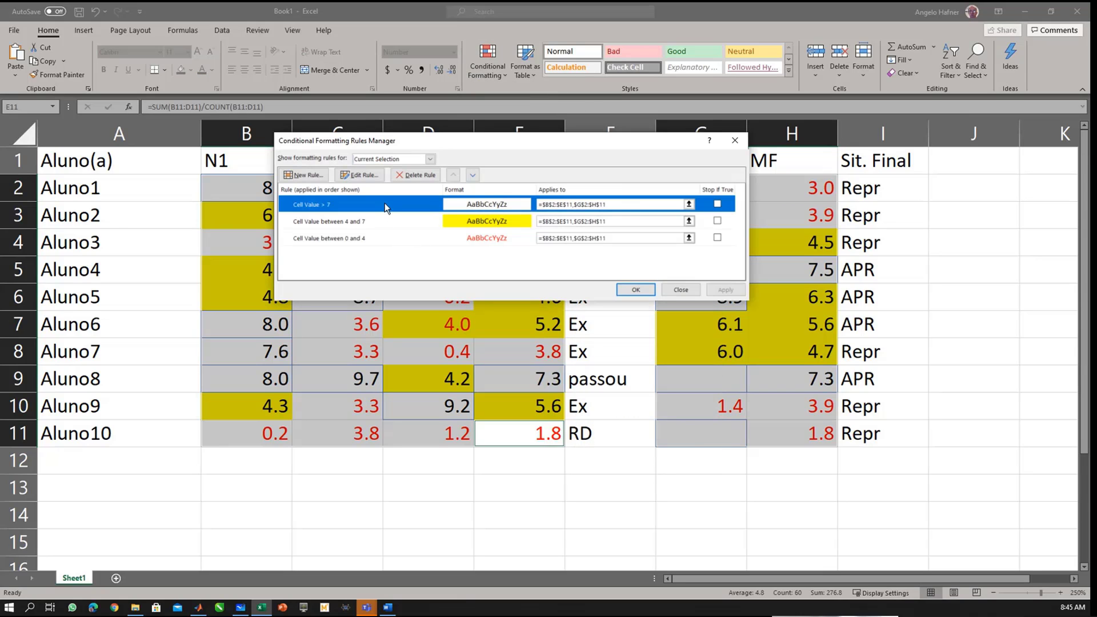
left_click(370, 176)
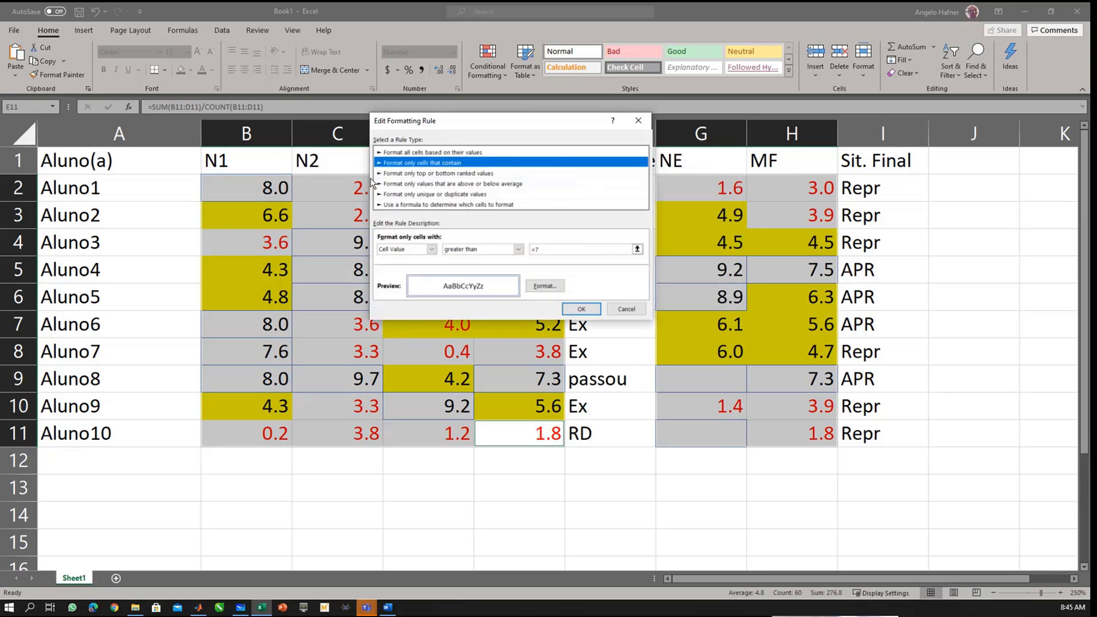
left_click(518, 249)
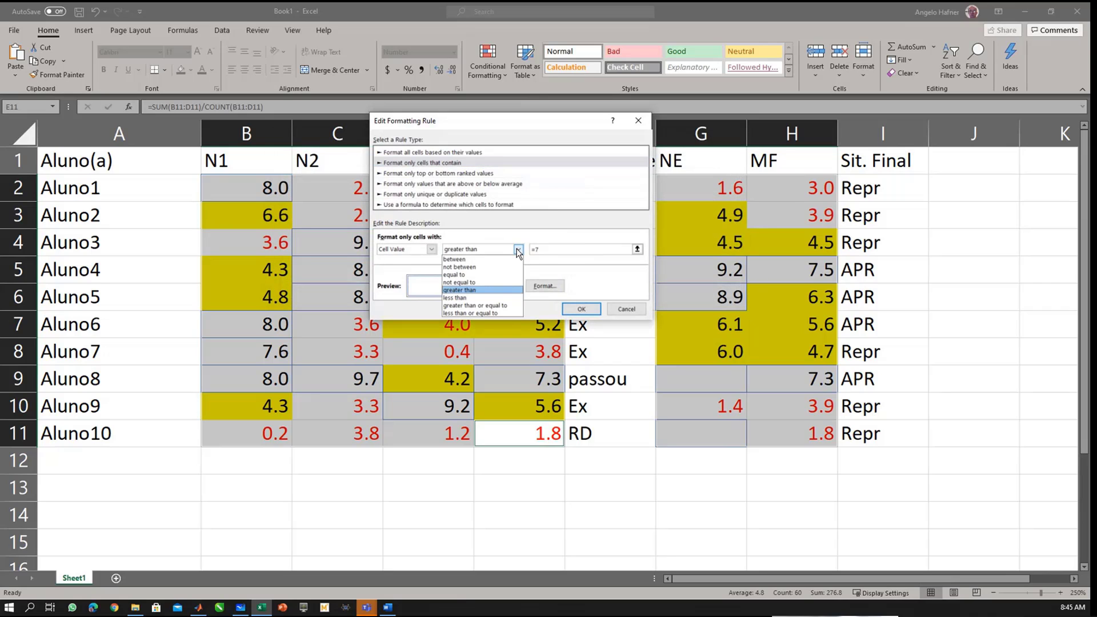
left_click(484, 260)
key("Tab")
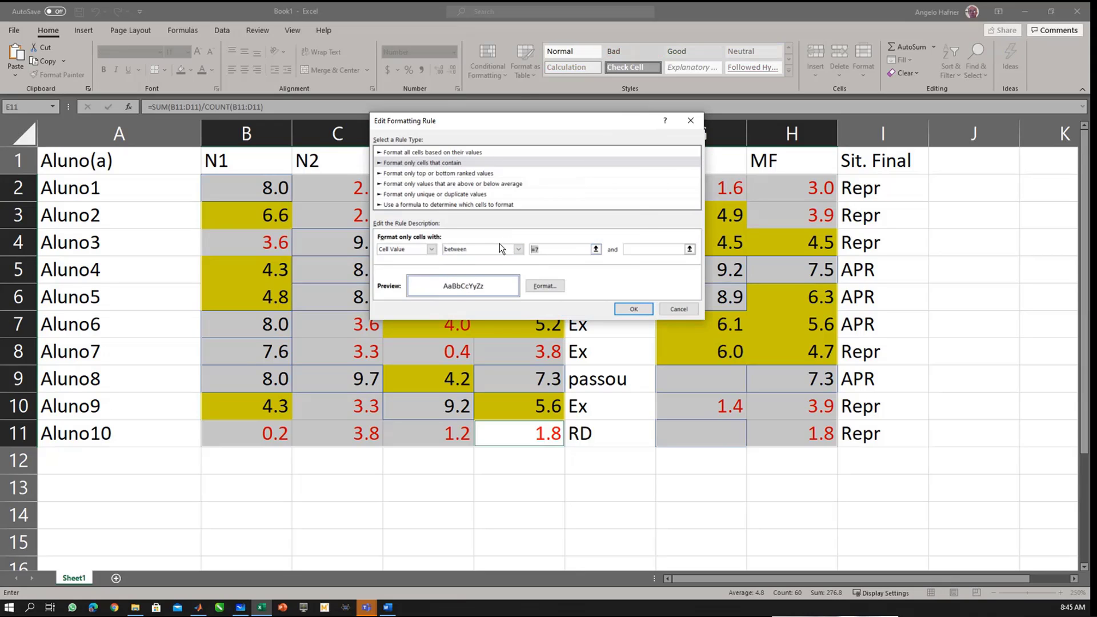
type("0")
Step: Give the 7-to-10 rule a Number format with 4 decimal places and a thousands separator, and apply it to the grades
left_click(553, 286)
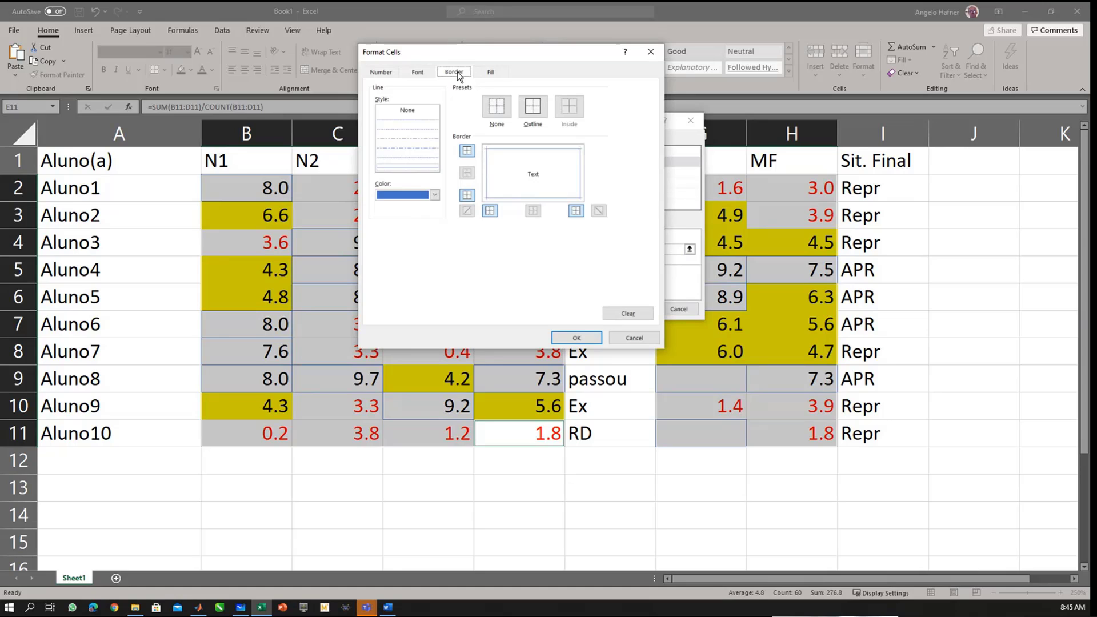
left_click(417, 73)
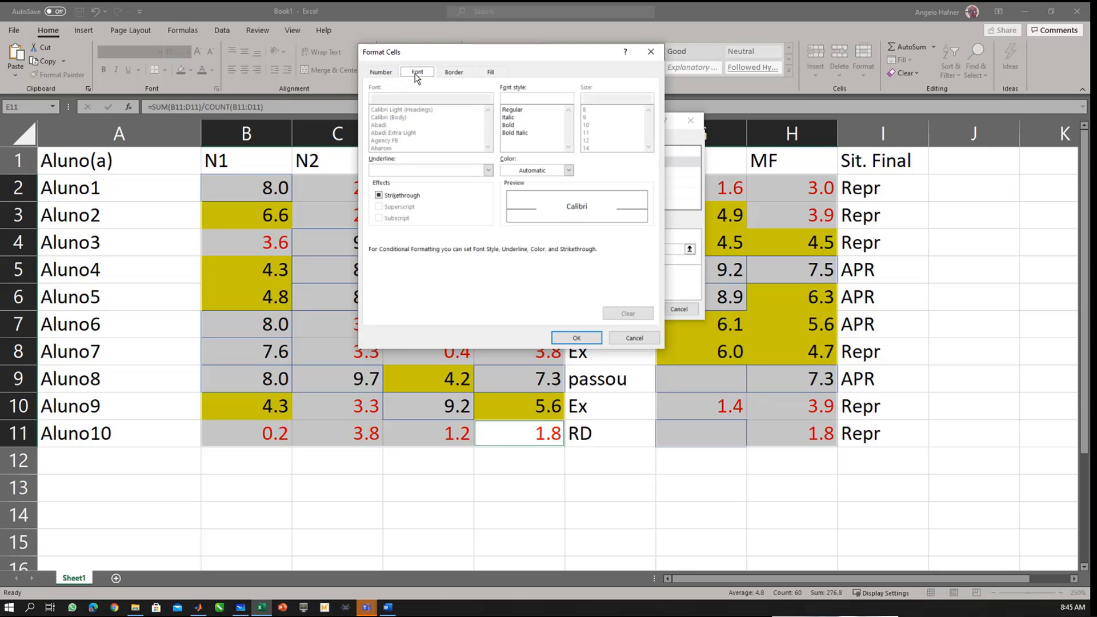
left_click(380, 73)
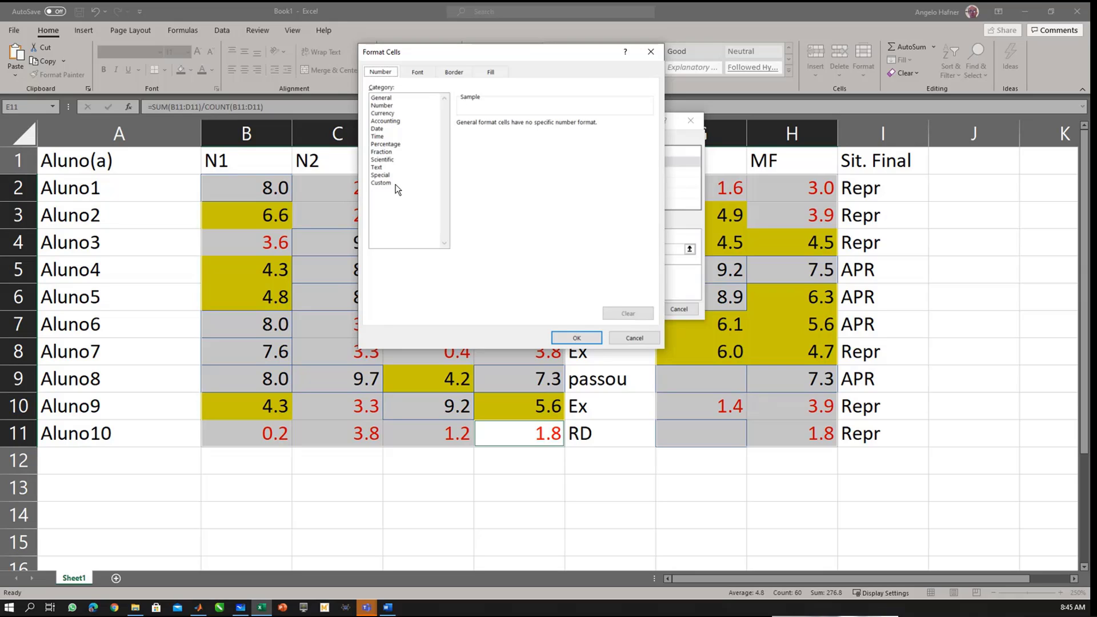
left_click(394, 107)
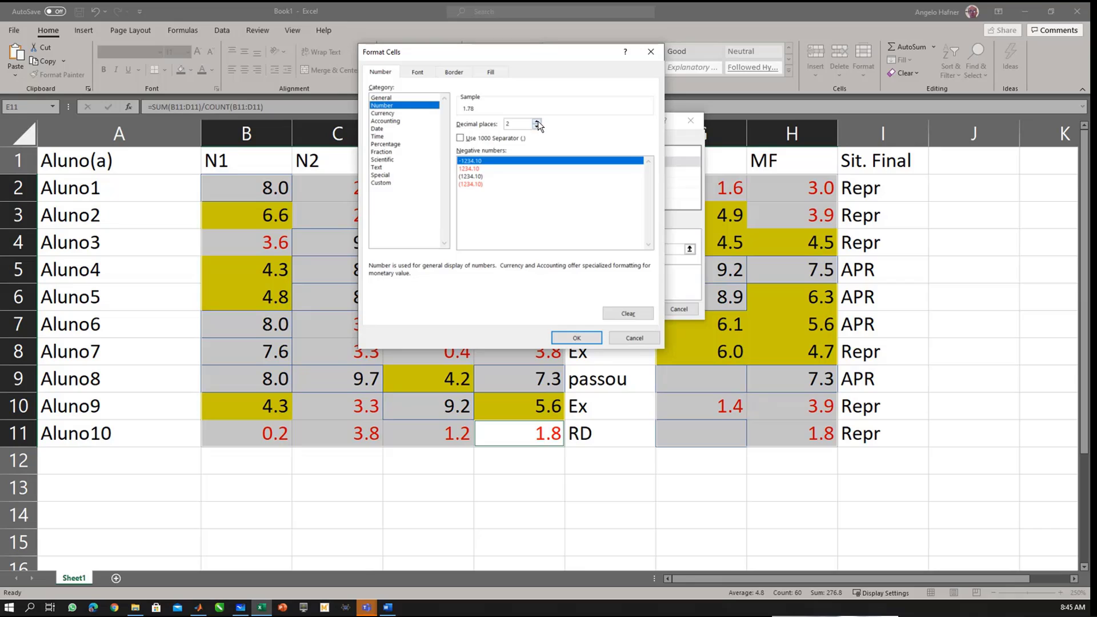
left_click(538, 122)
left_click(537, 121)
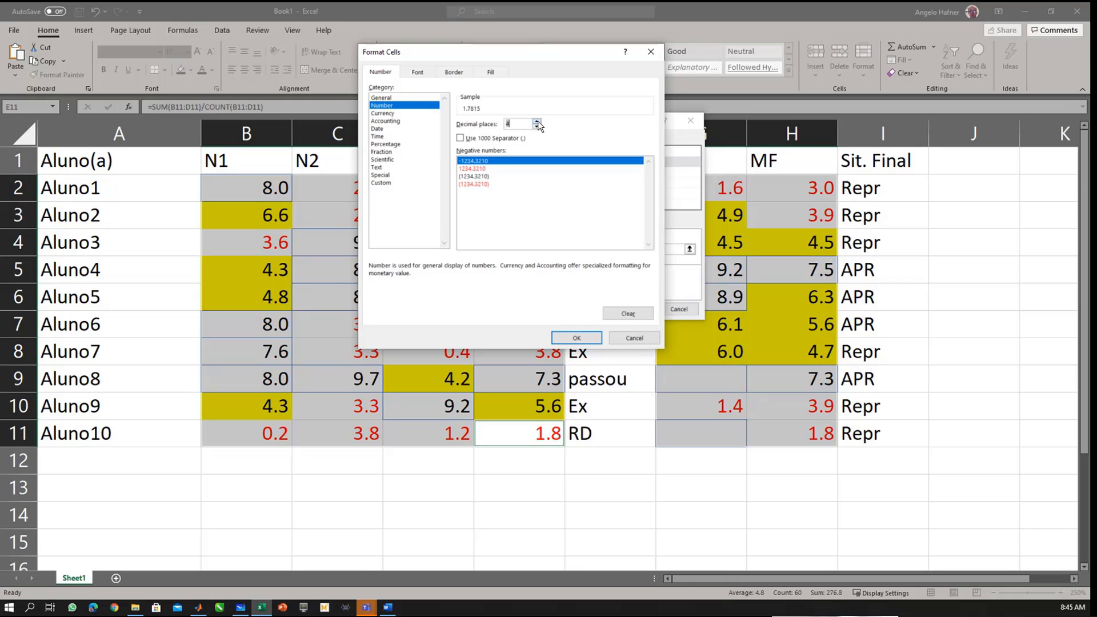
left_click(509, 139)
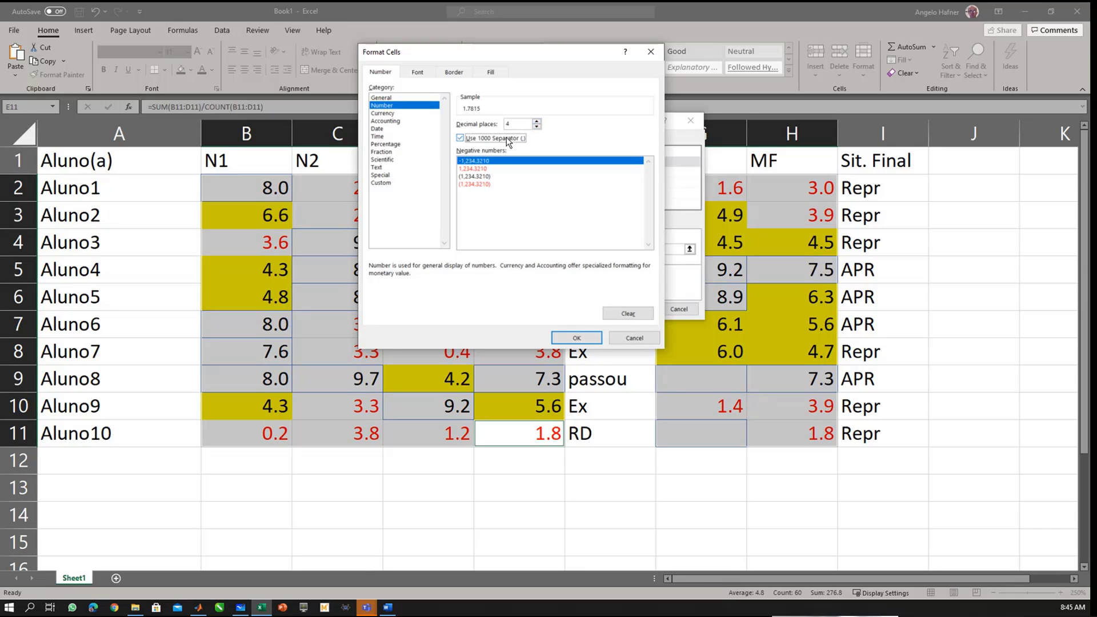
left_click(578, 337)
left_click(634, 309)
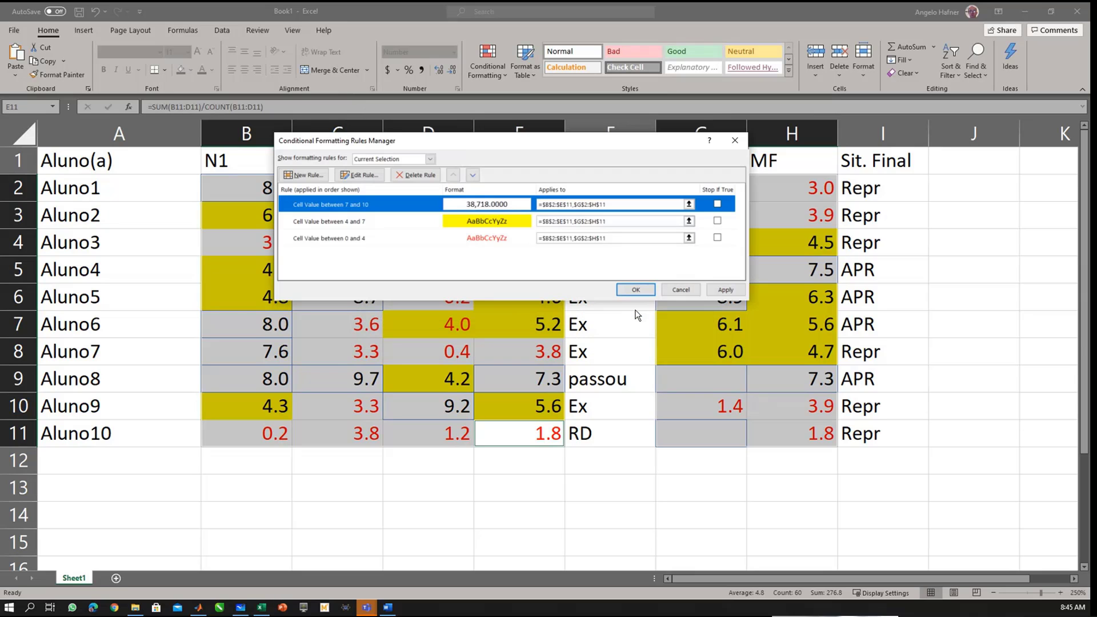
left_click(542, 497)
Step: Check the new formatting on Aluno1's N1 grade and on the blank NE cells G9 and G11
left_click(252, 188)
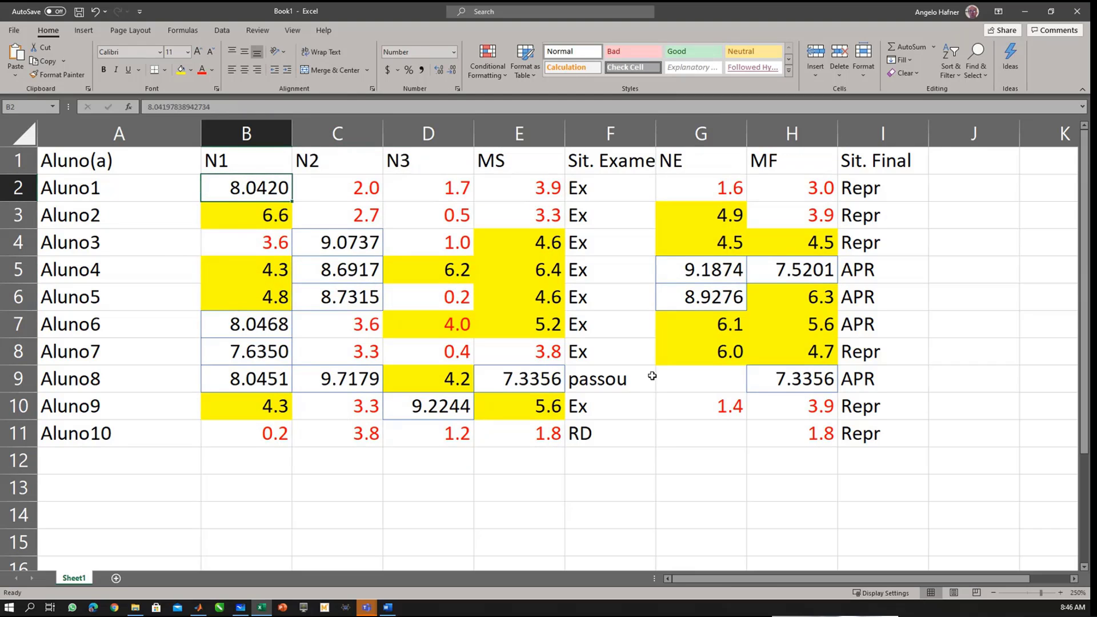
left_click(688, 382)
left_click(692, 432)
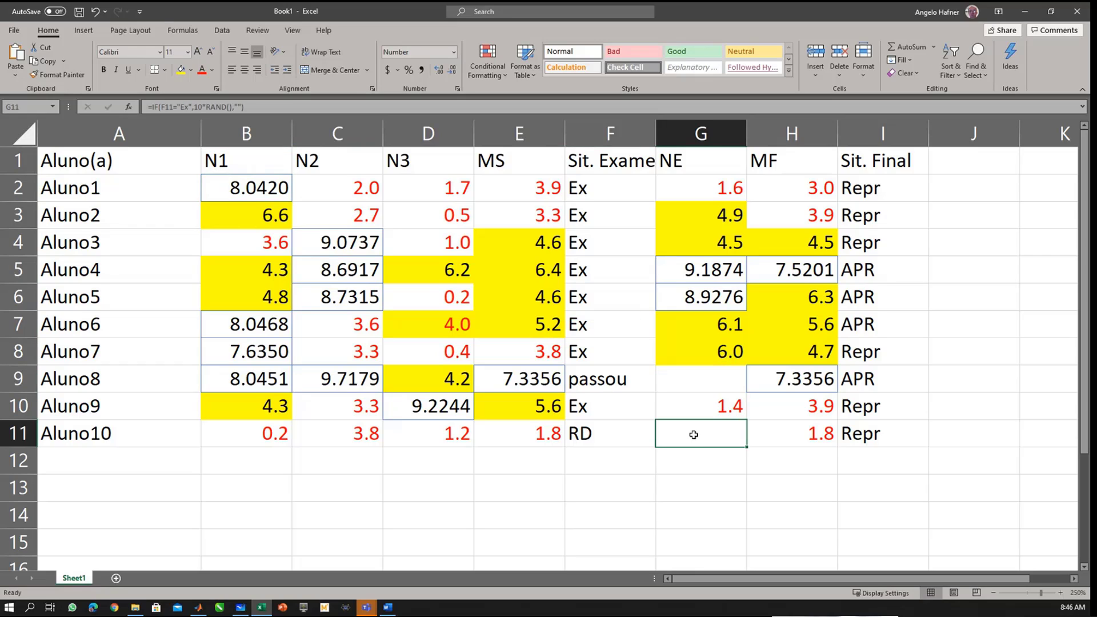
left_click(705, 378)
left_click(710, 425)
left_click(791, 516)
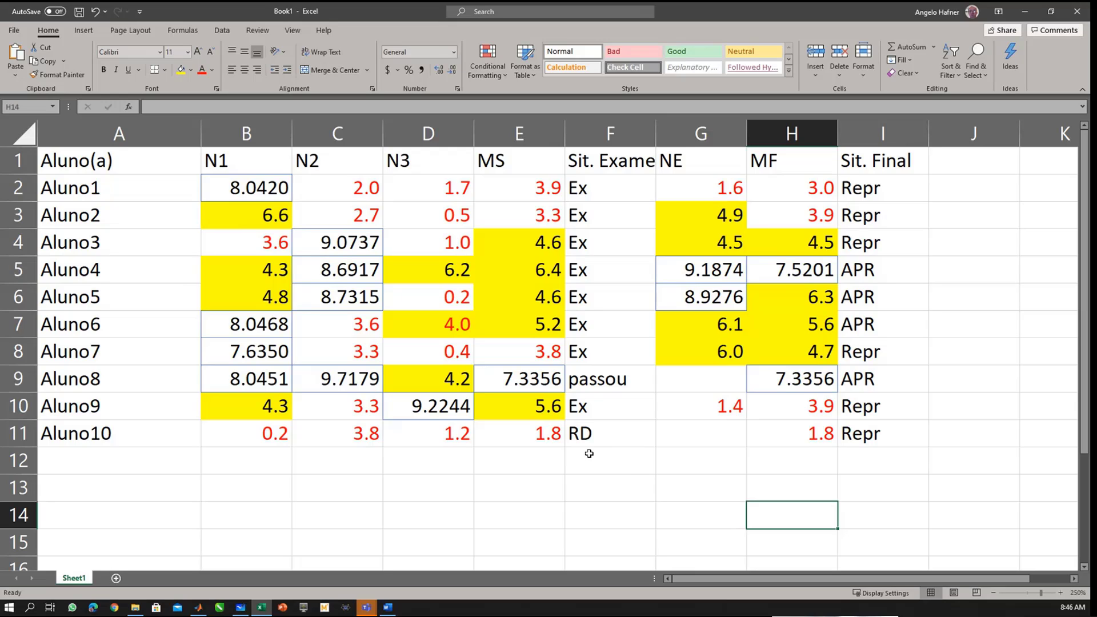
Step: Review Aluno1's grades in row 2 and the MS average formula in E2
left_click(366, 188)
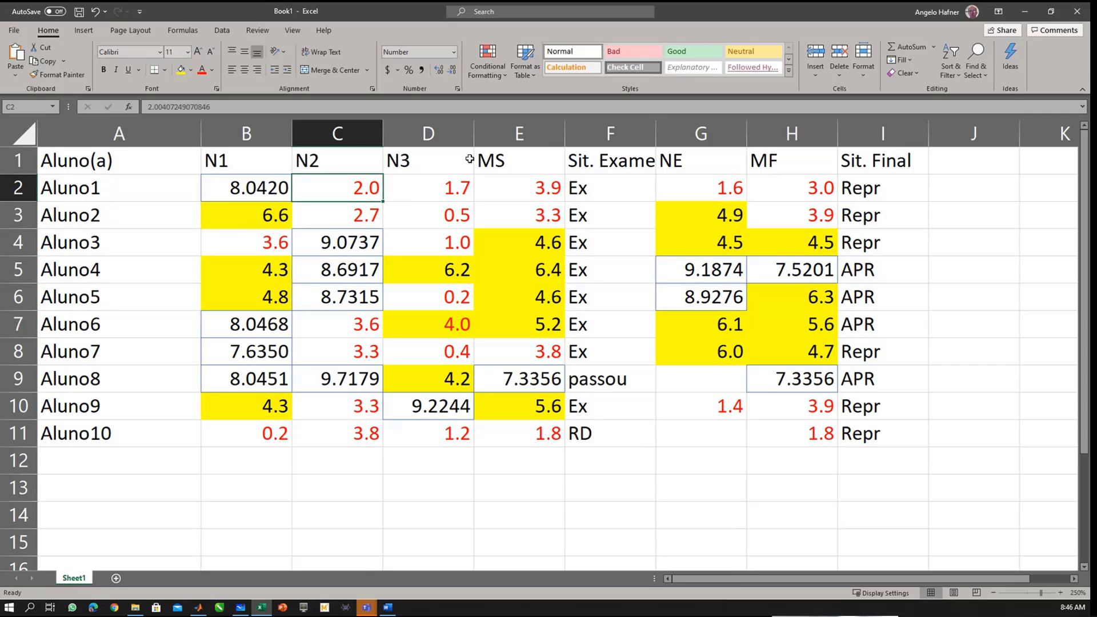
type("00")
key("Escape")
key("Right")
key("Right")
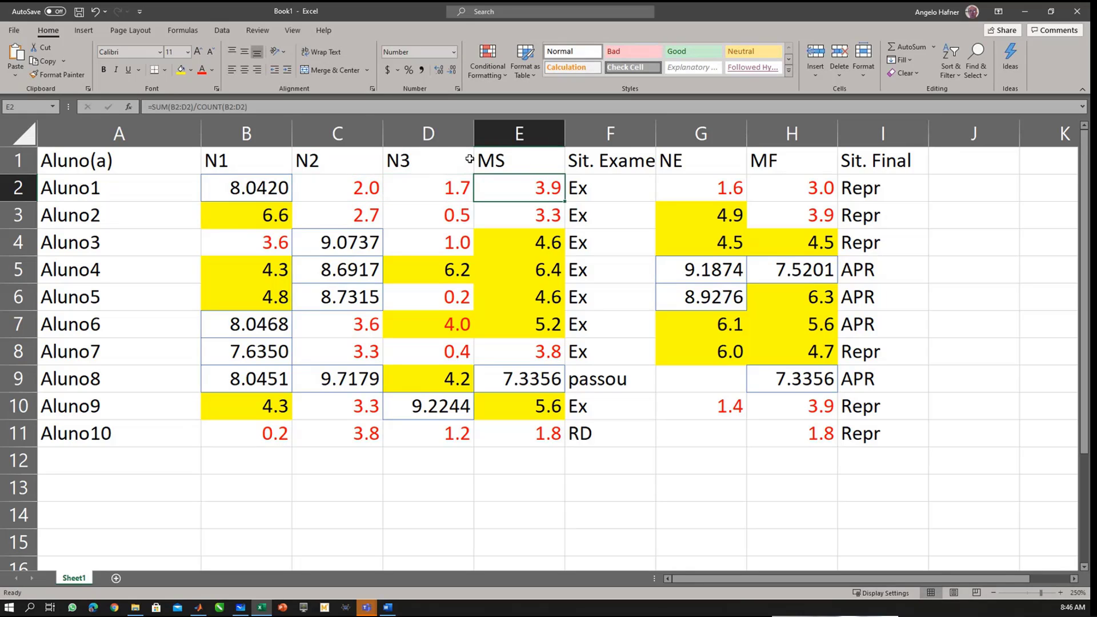
key("F2")
key("Escape")
Step: Enter a test formula in E14 that counts the numeric values in B2:E2 with COUNT
key("Down")
key("Down")
key("Down")
key("Down")
key("Down")
key("Down")
key("Down")
key("Down")
key("Down")
key("Down")
key("Down")
key("Down")
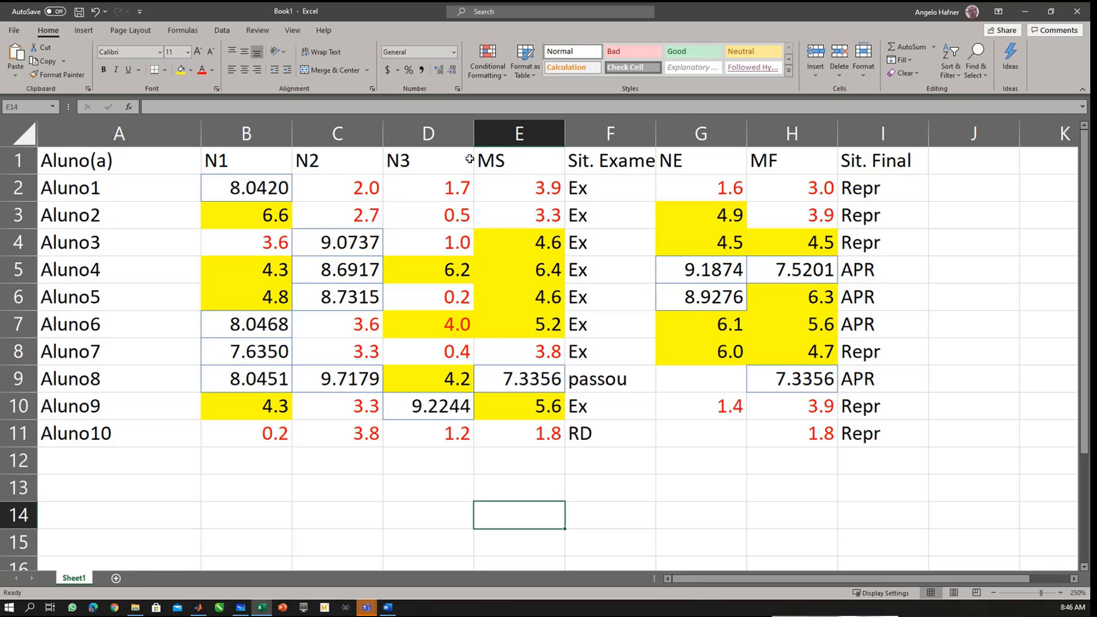
type("=cou")
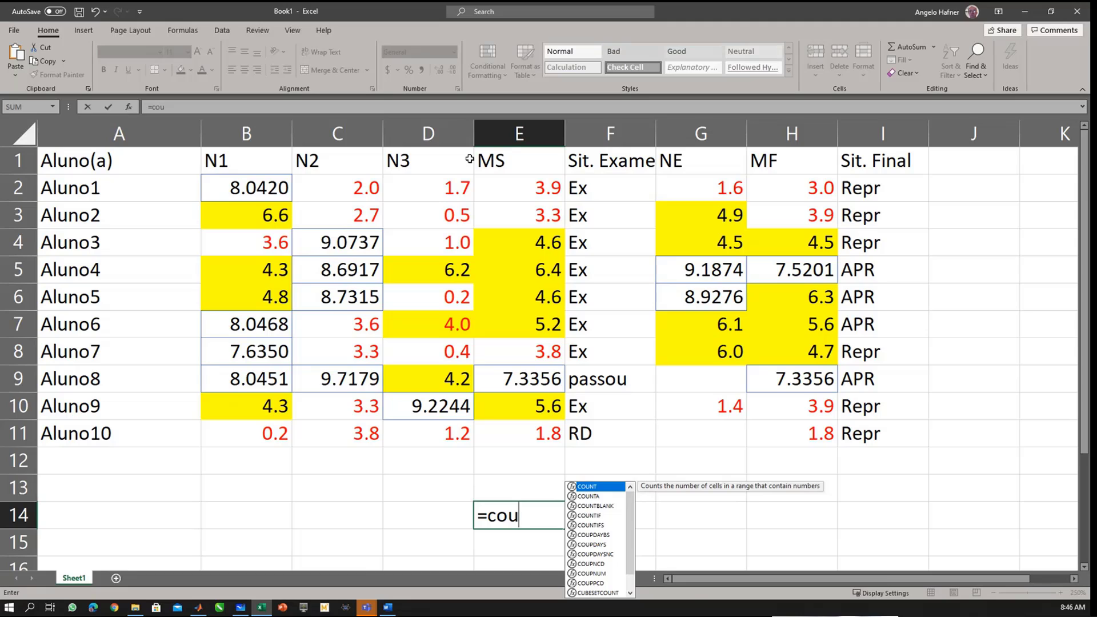
key("Tab")
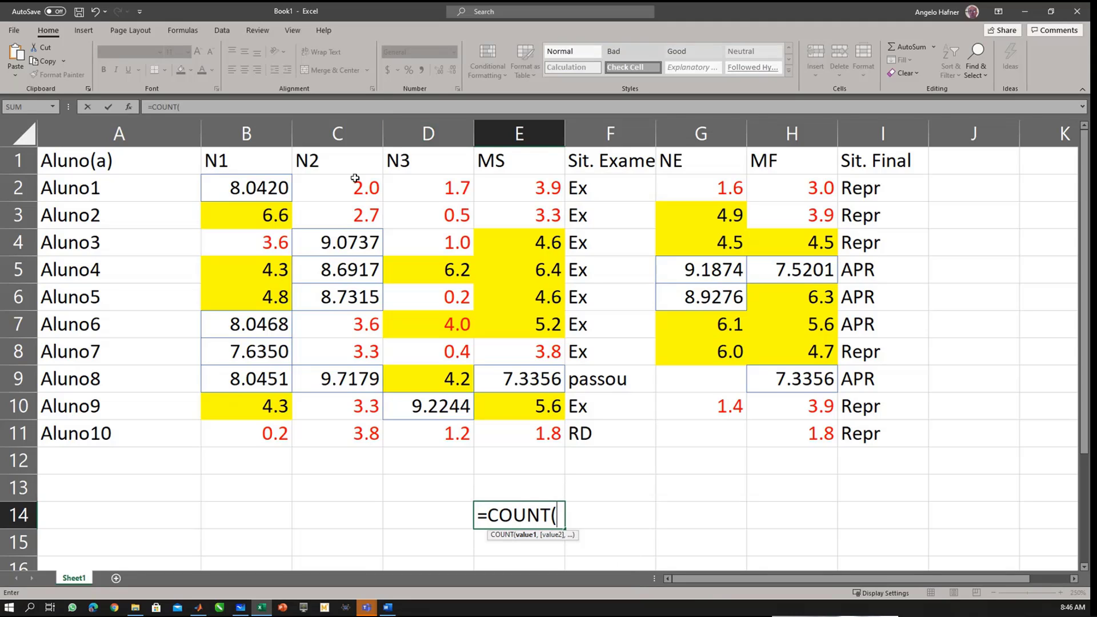
left_click_drag(252, 190, 490, 186)
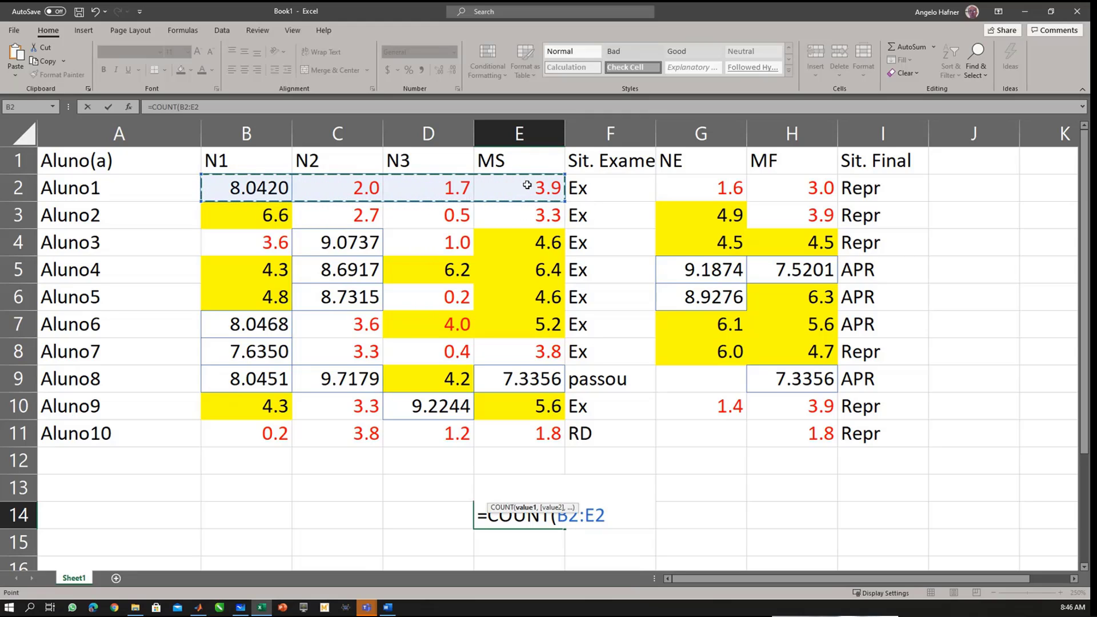
key("Return")
Step: Delete the test COUNT formula from E14 and select Aluno1's NE grade
left_click(554, 508)
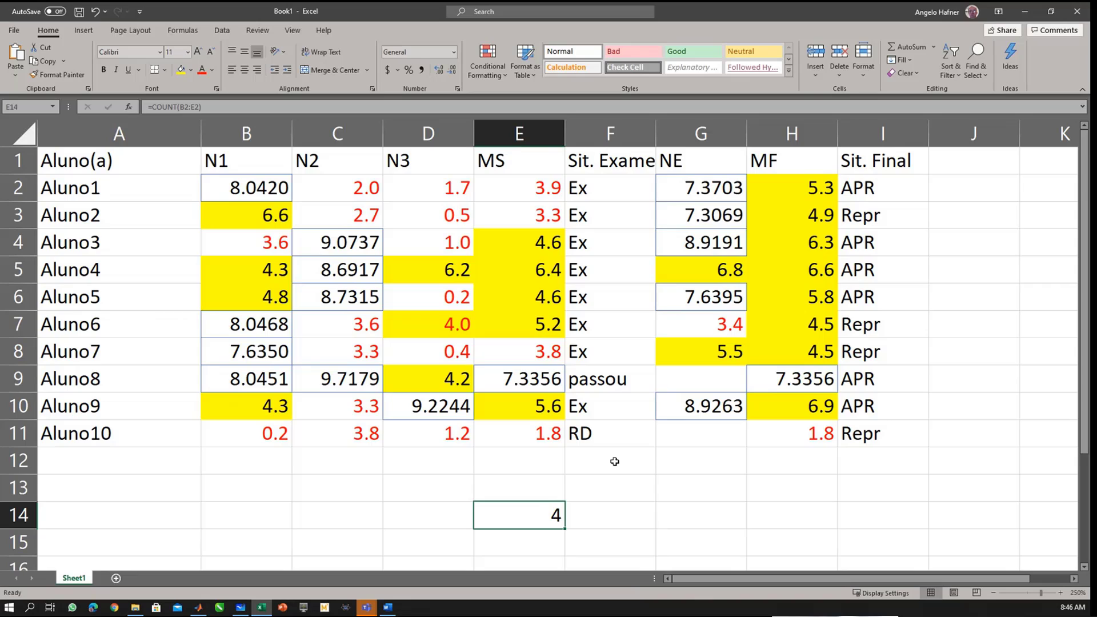
key("Delete")
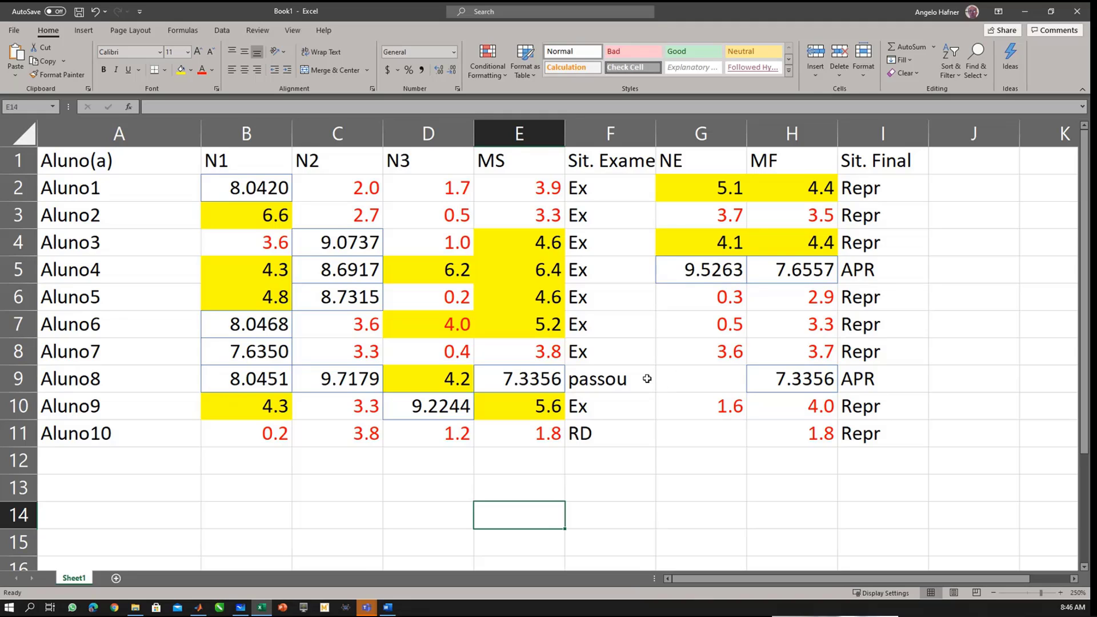
left_click(708, 193)
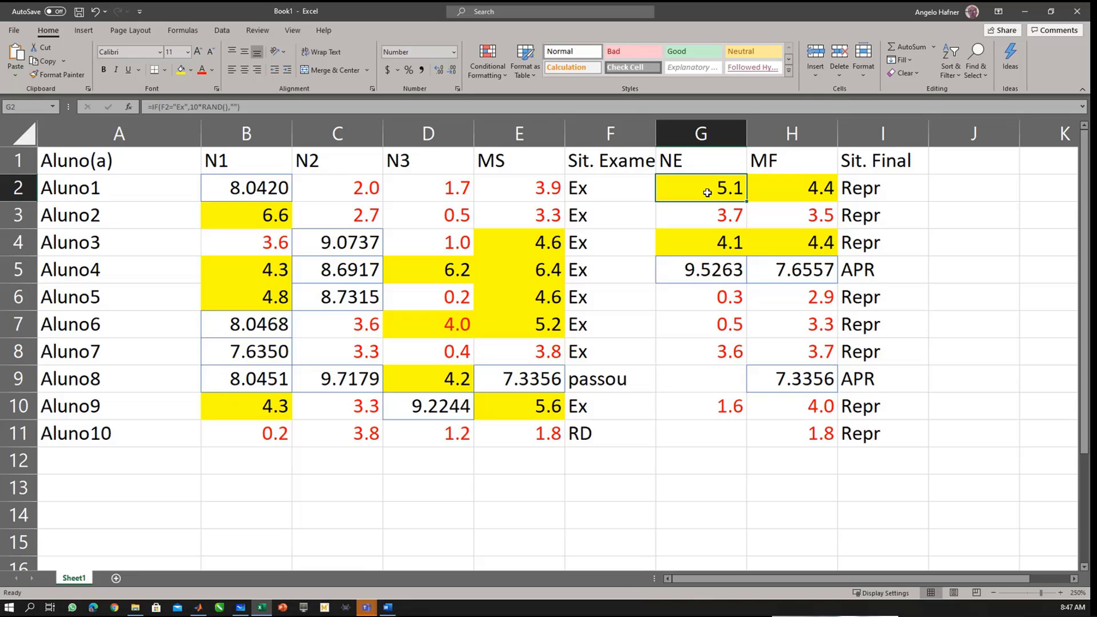
Step: Review the NE formula in G2 and look over the grade table in B2:I11
double_click(707, 193)
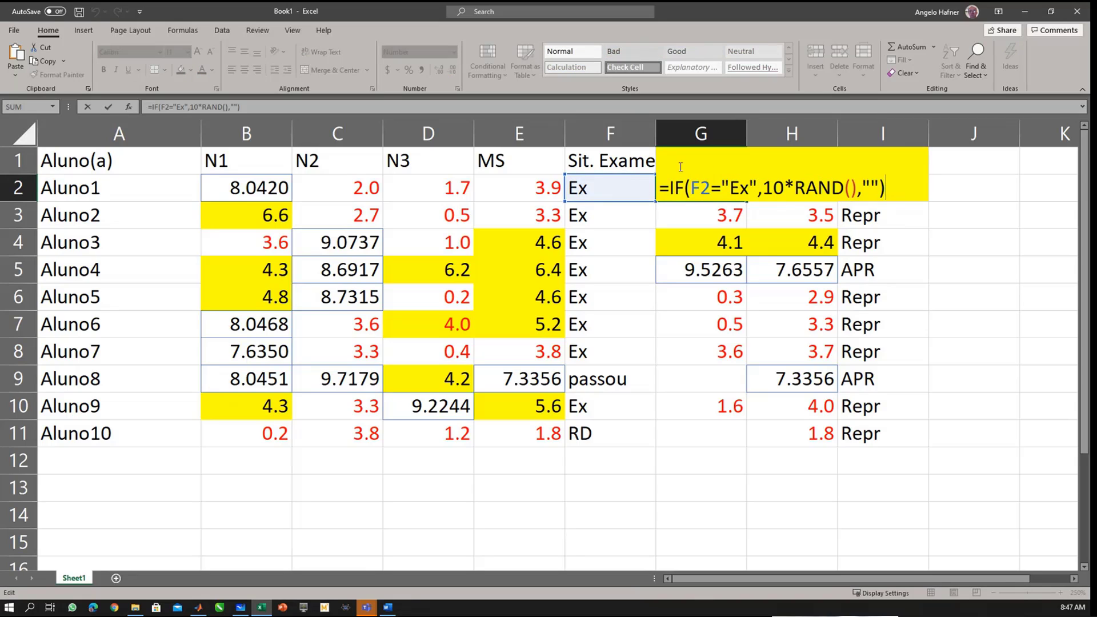
key("Return")
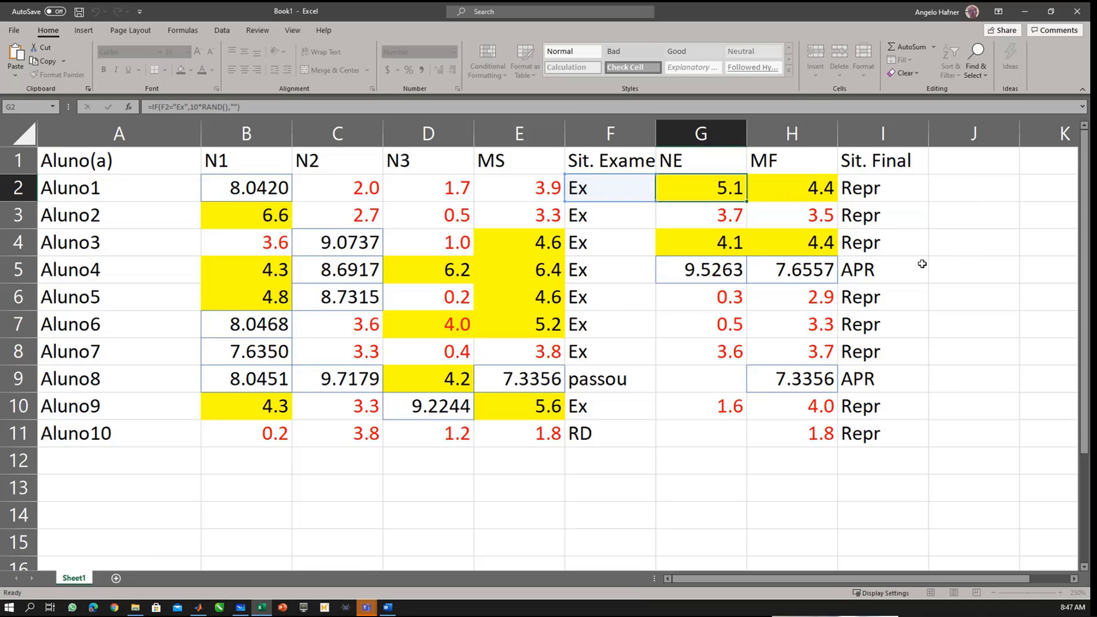
left_click_drag(247, 178, 866, 438)
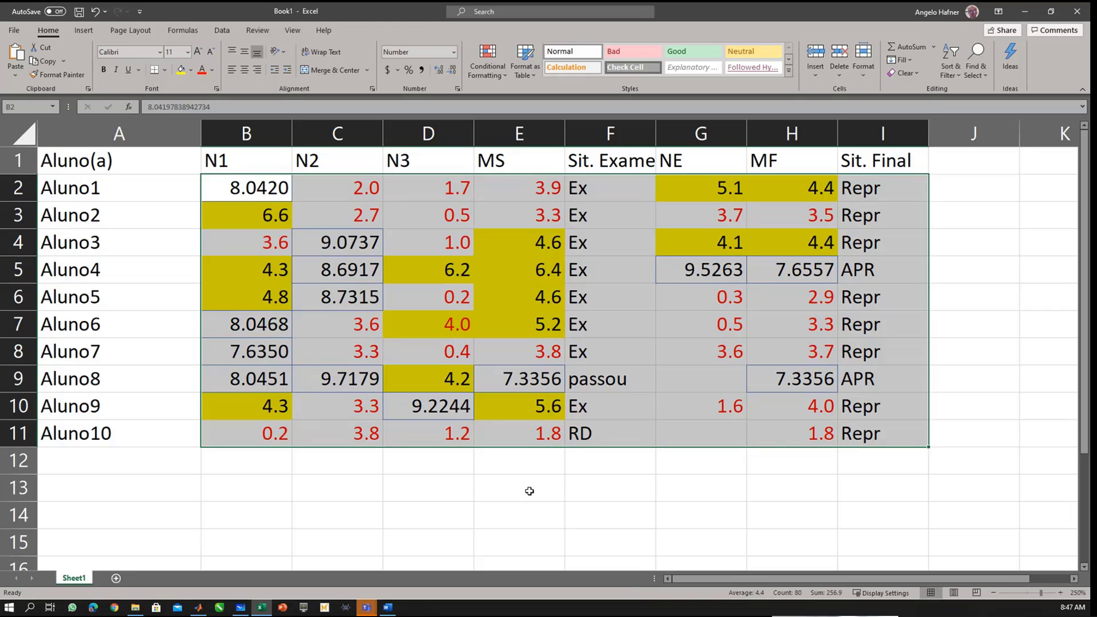
left_click(486, 486)
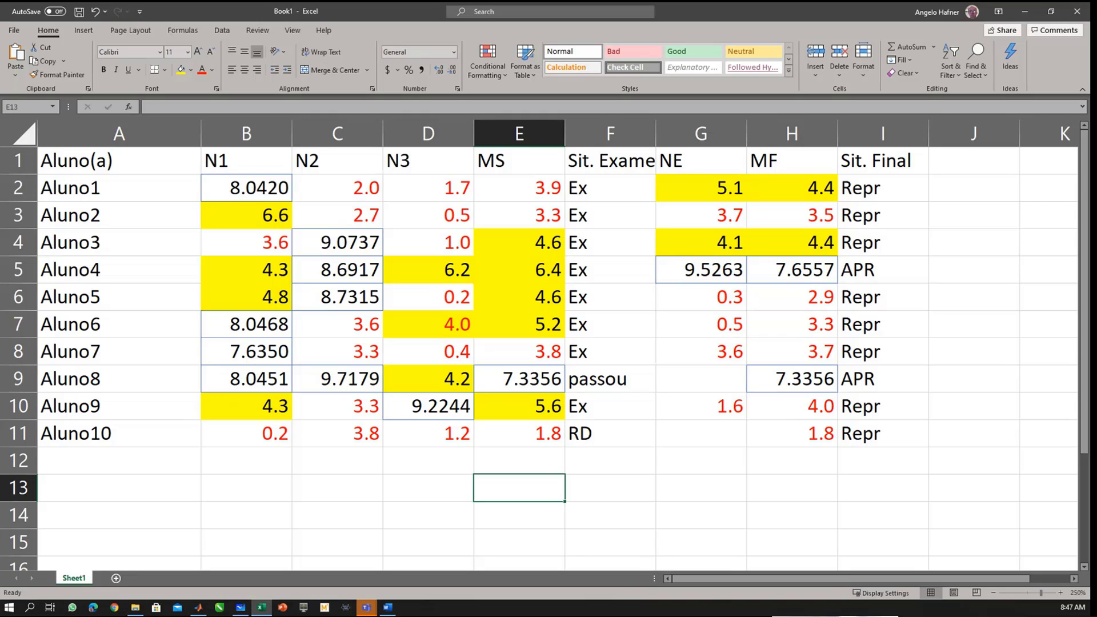
Step: Switch to MATLAB and try to open the recent live script Separando_RGB.mlx
left_click(198, 608)
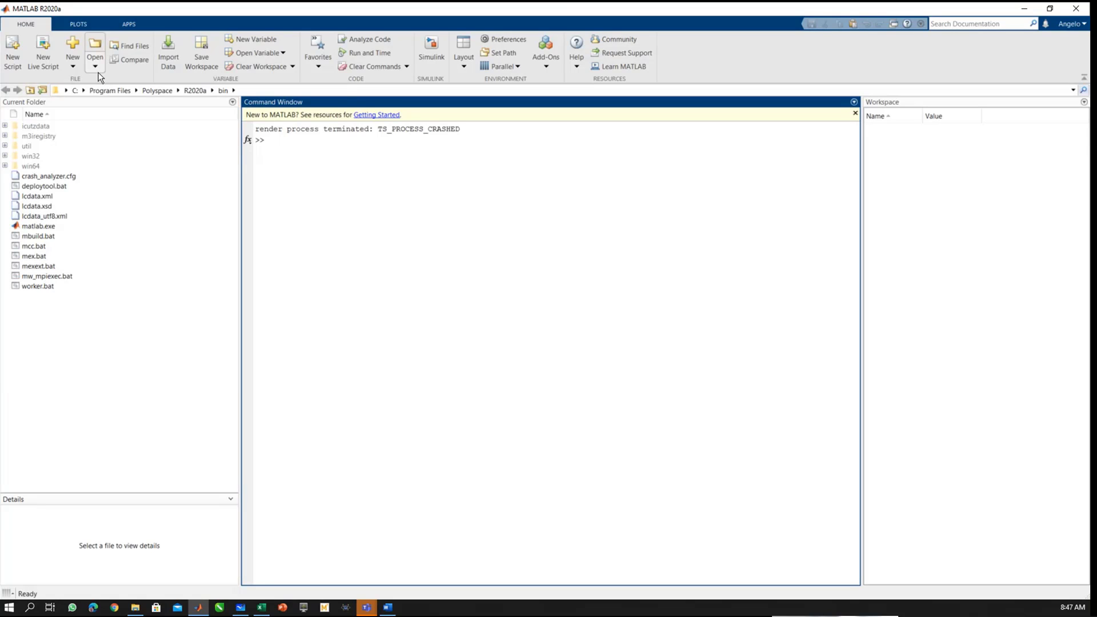
left_click(96, 64)
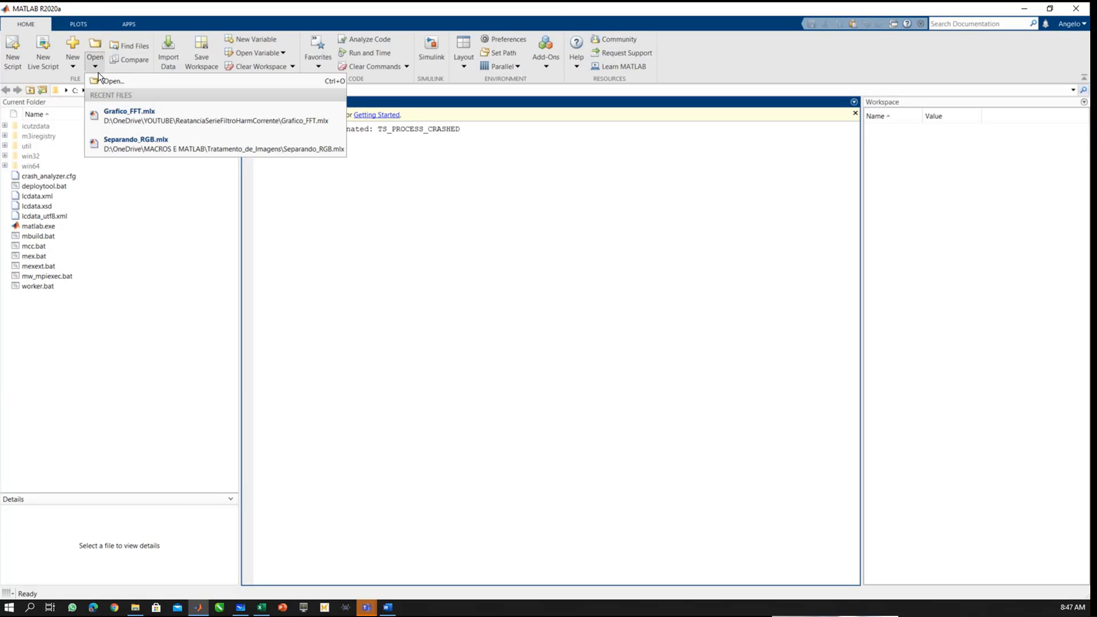
left_click(167, 147)
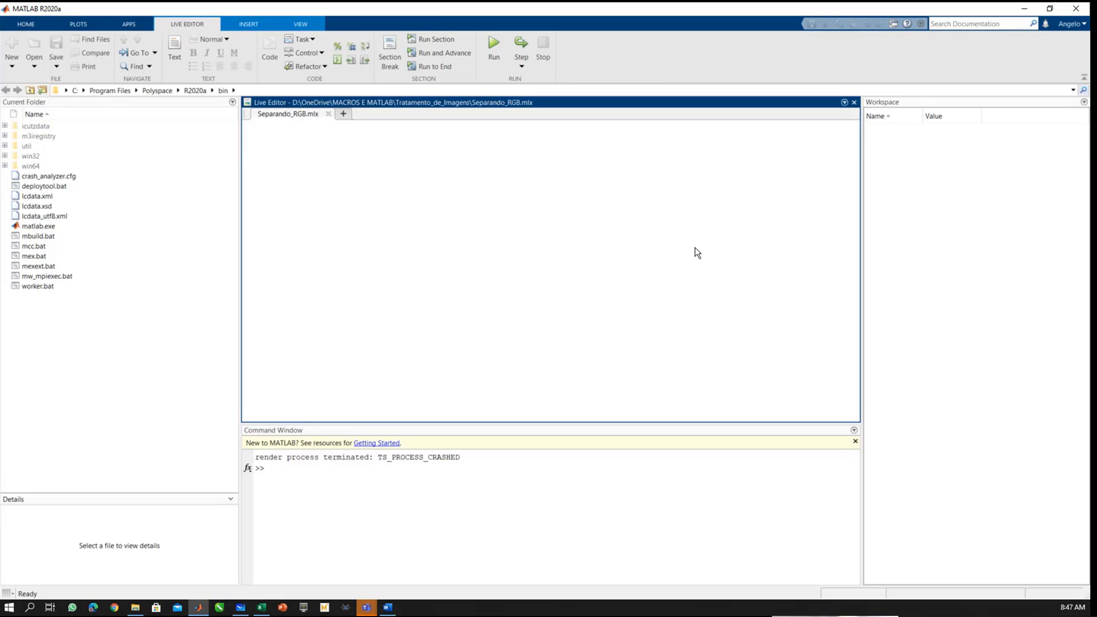
left_click(358, 475)
left_click(362, 265)
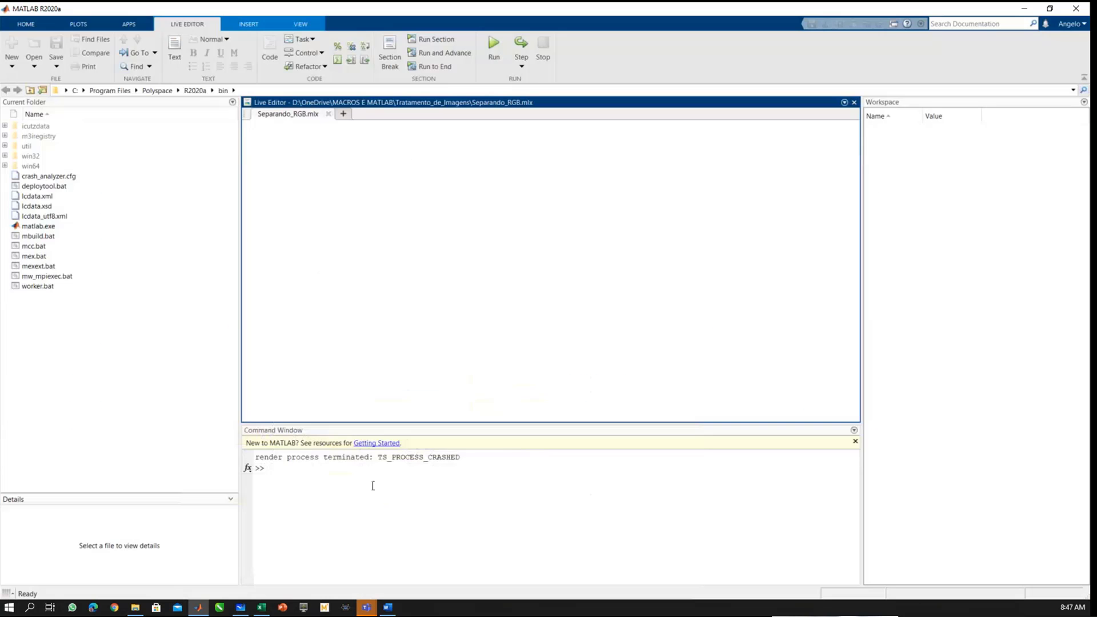
left_click(198, 607)
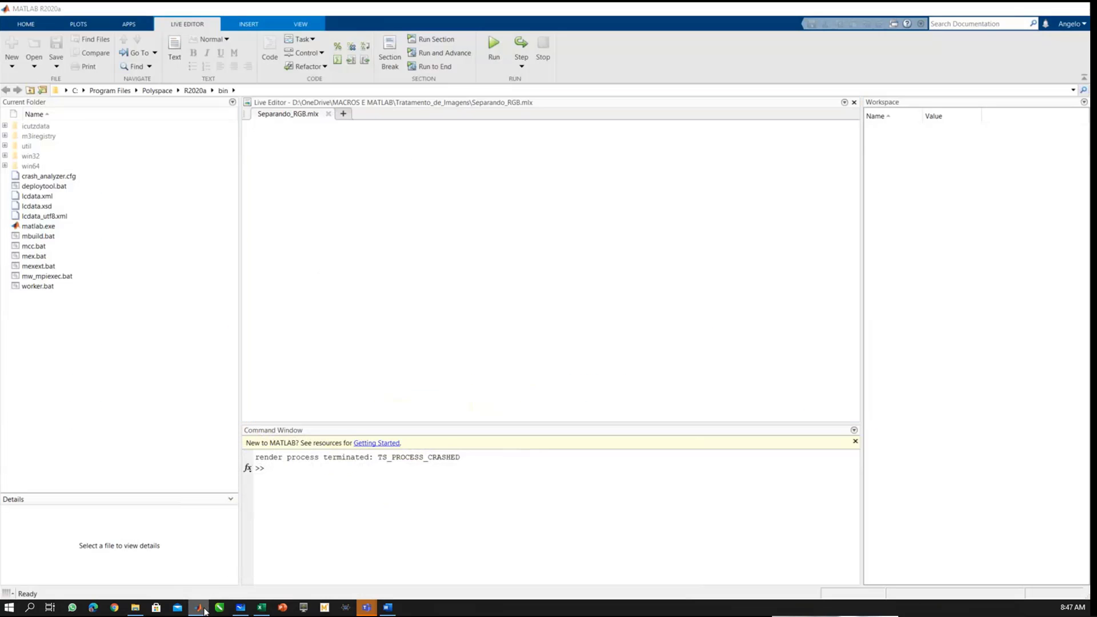
left_click(203, 609)
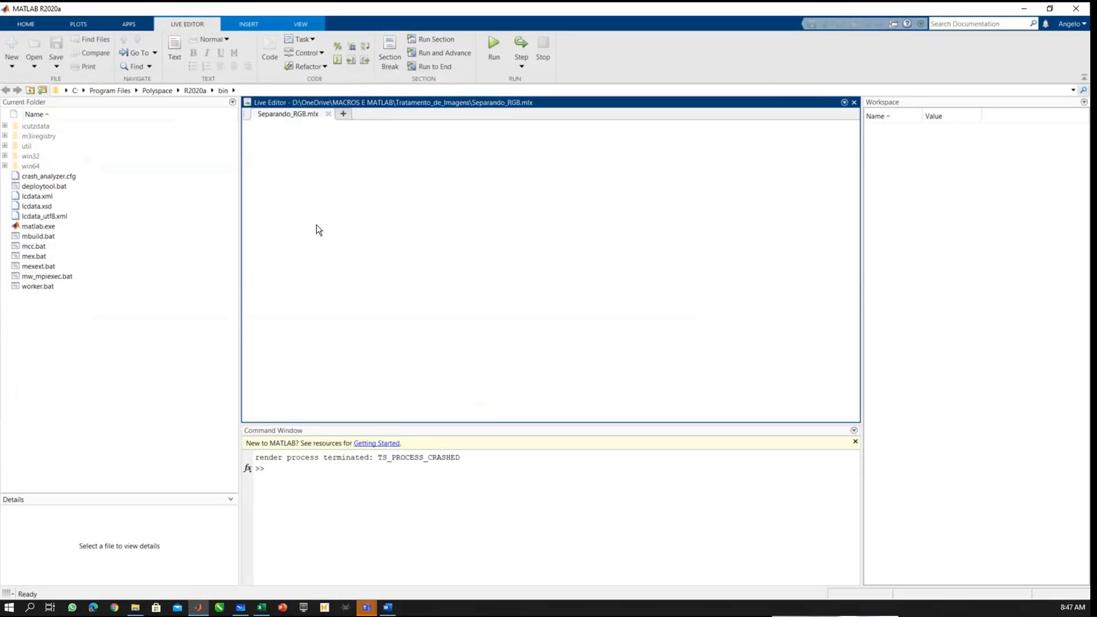
Step: Return to the Book1 workbook in Excel, add a new worksheet and select its cell B5
left_click(1025, 9)
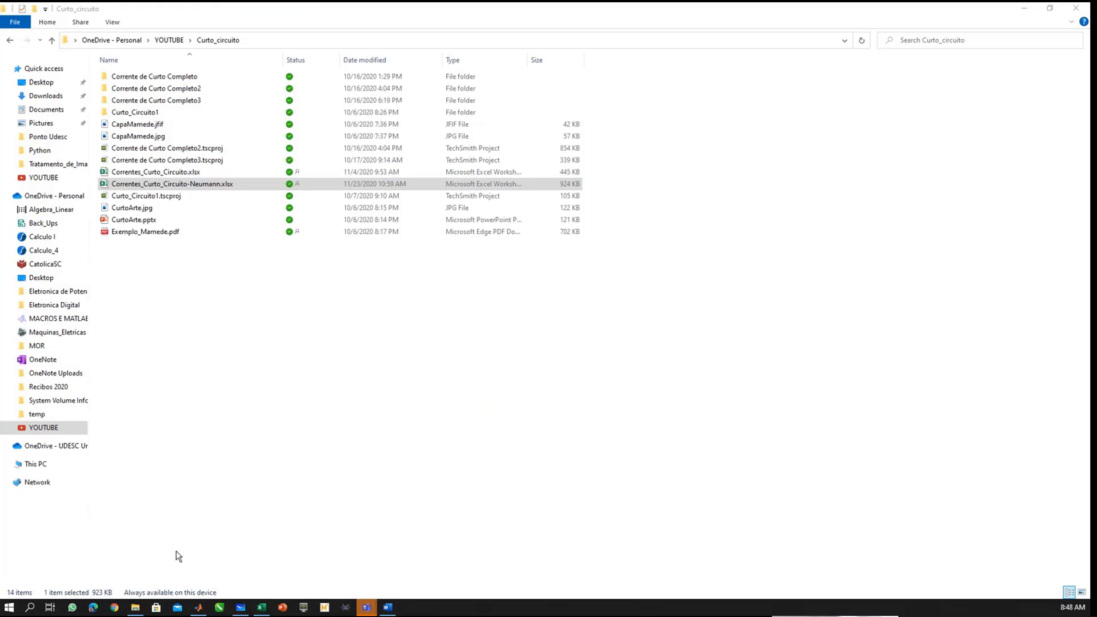
left_click(261, 606)
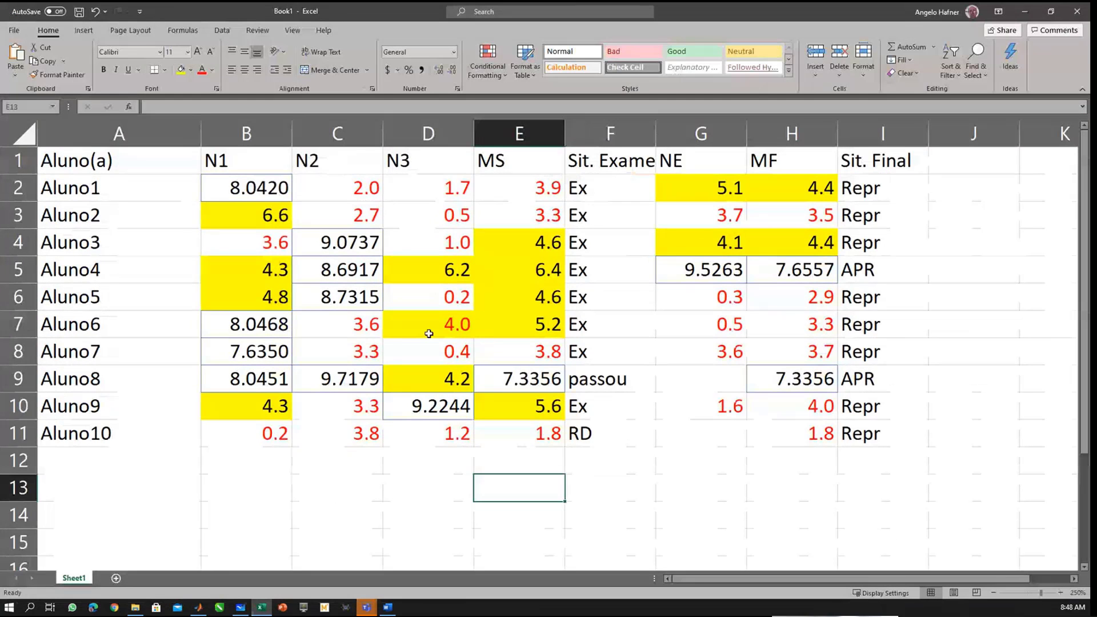
left_click(118, 578)
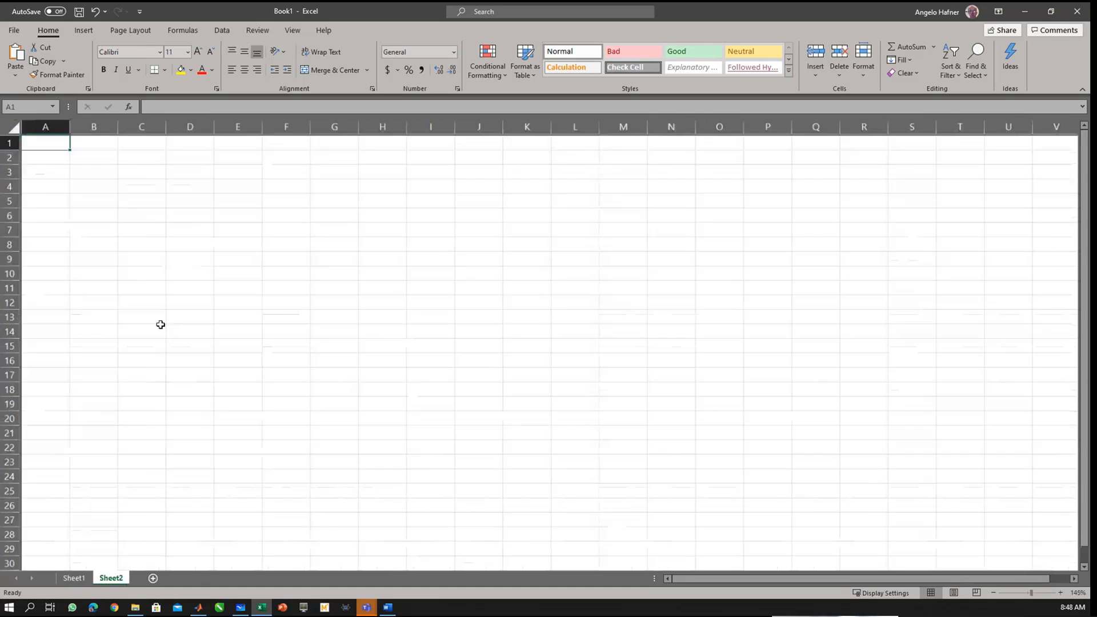
scroll(160, 324, "up", 20, "ctrl")
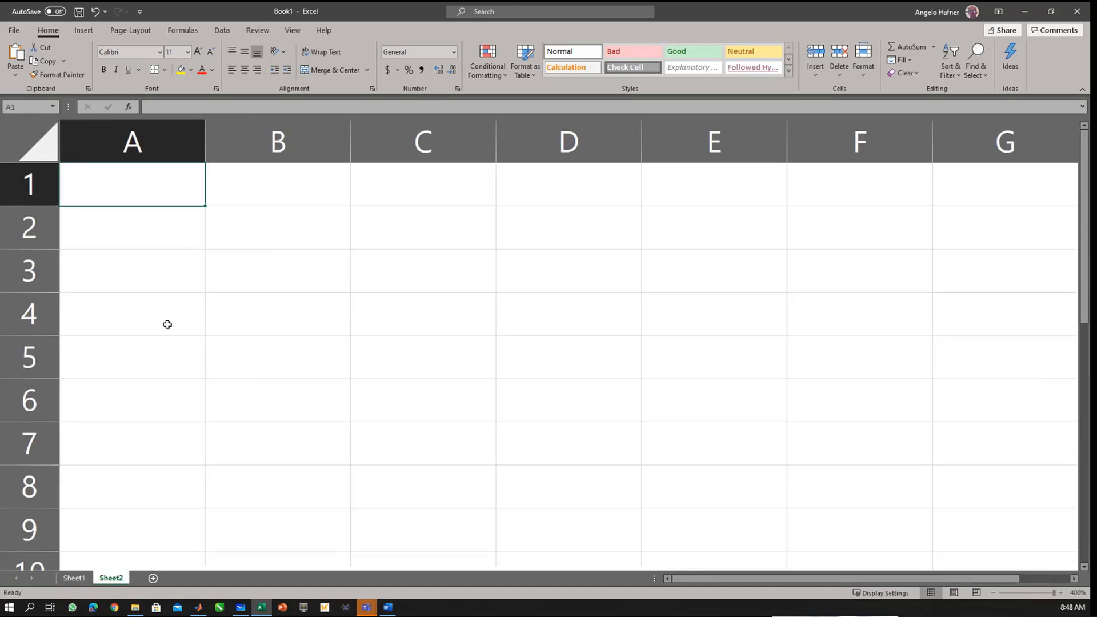
left_click(266, 277)
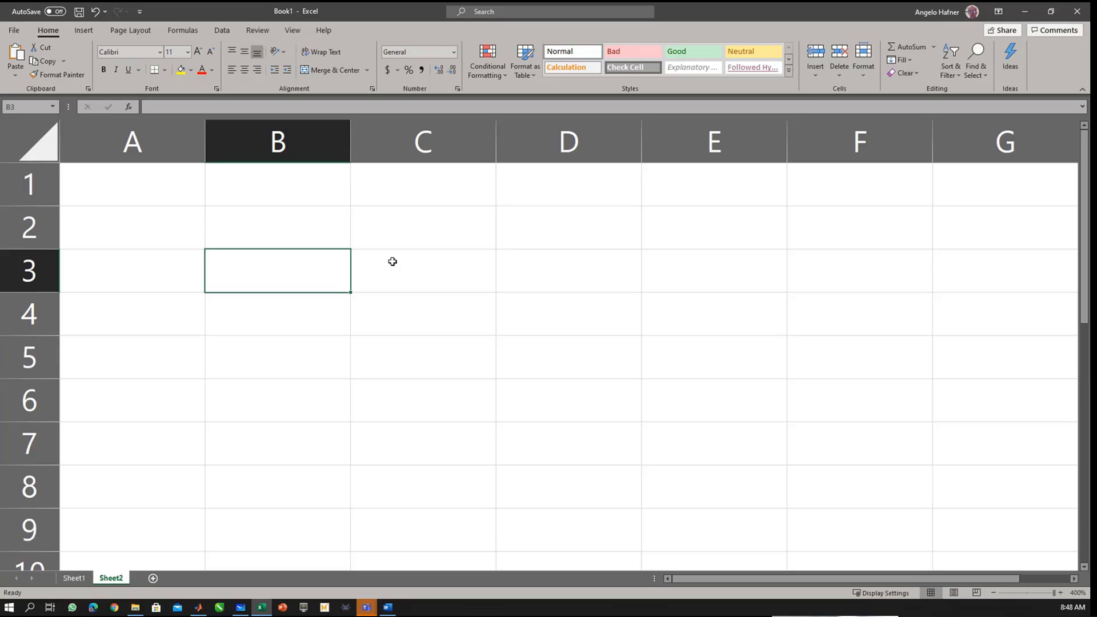
left_click(289, 365)
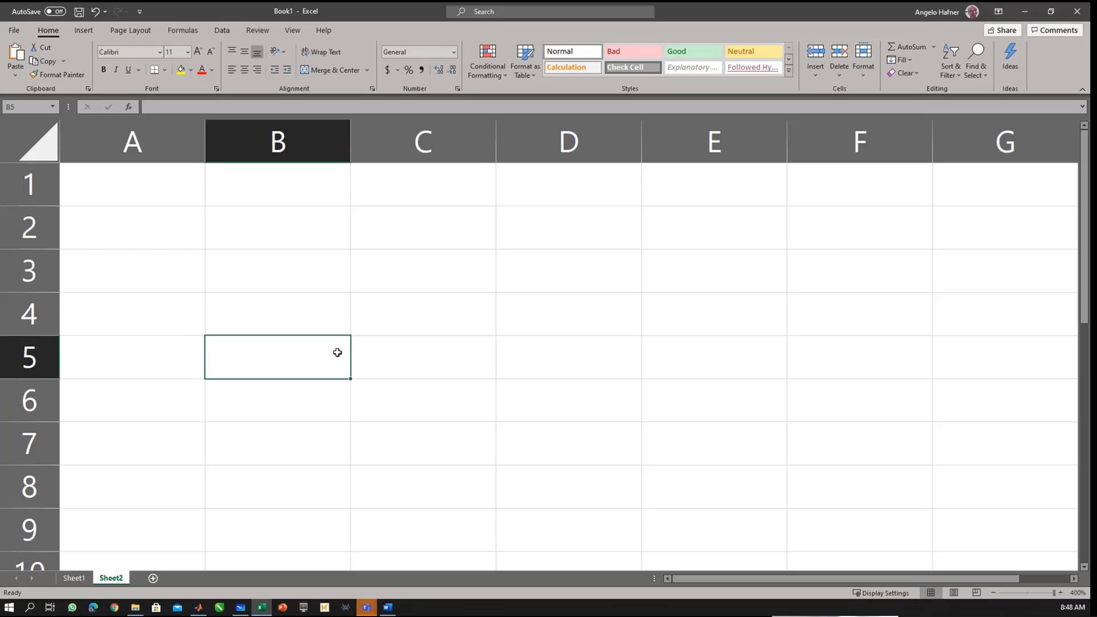
type("I")
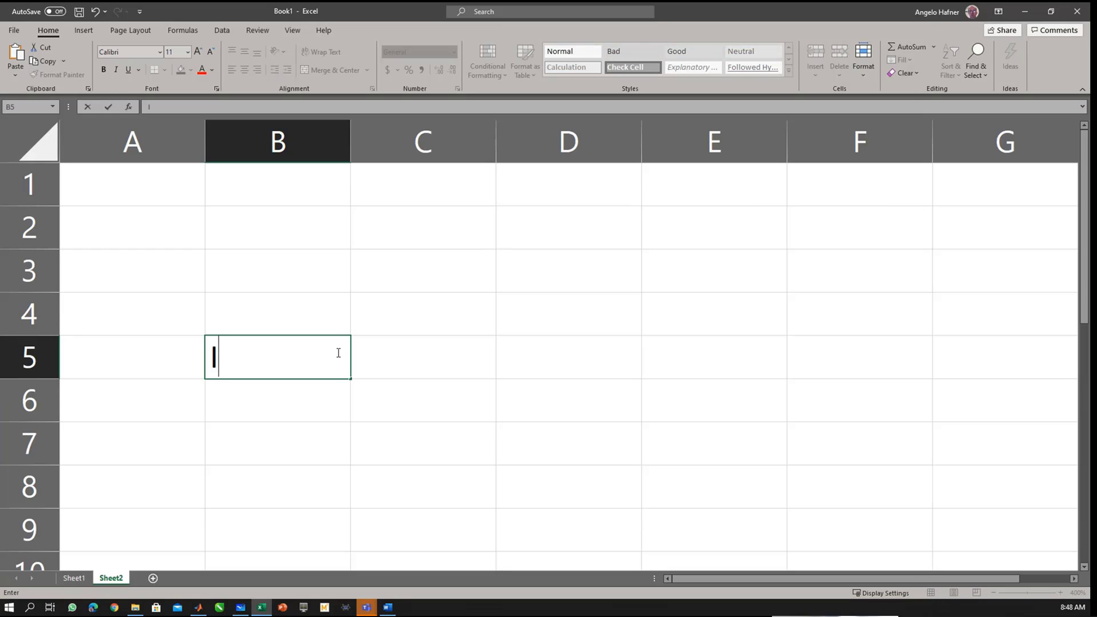
type(" = V/T")
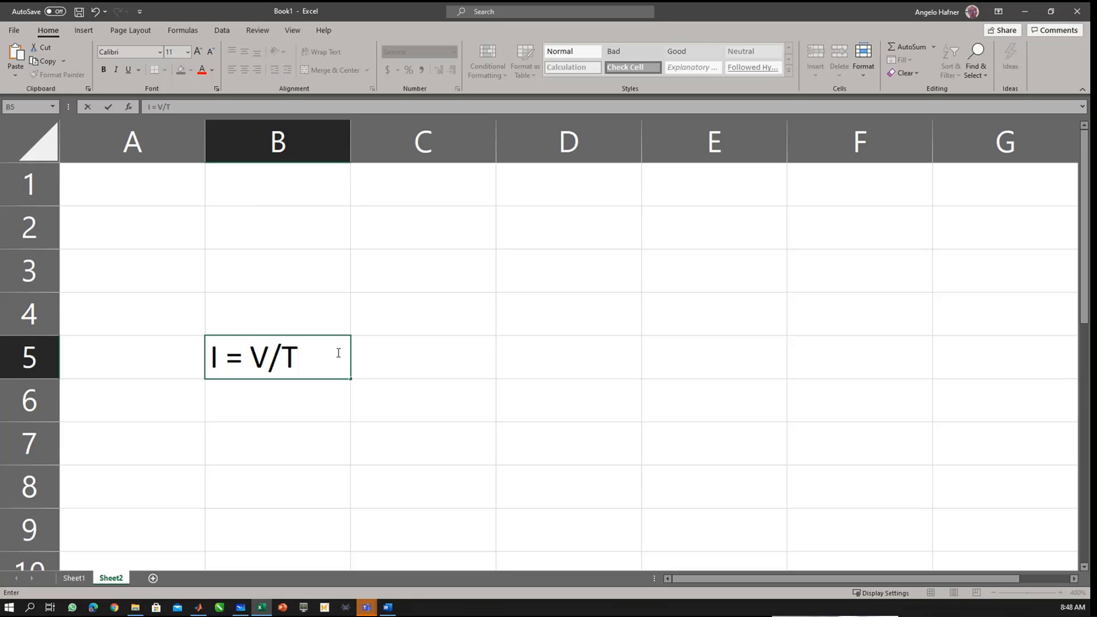
key("BackSpace")
type("R")
key("BackSpace")
key("BackSpace")
key("BackSpace")
key("BackSpace")
key("BackSpace")
key("BackSpace")
key("BackSpace")
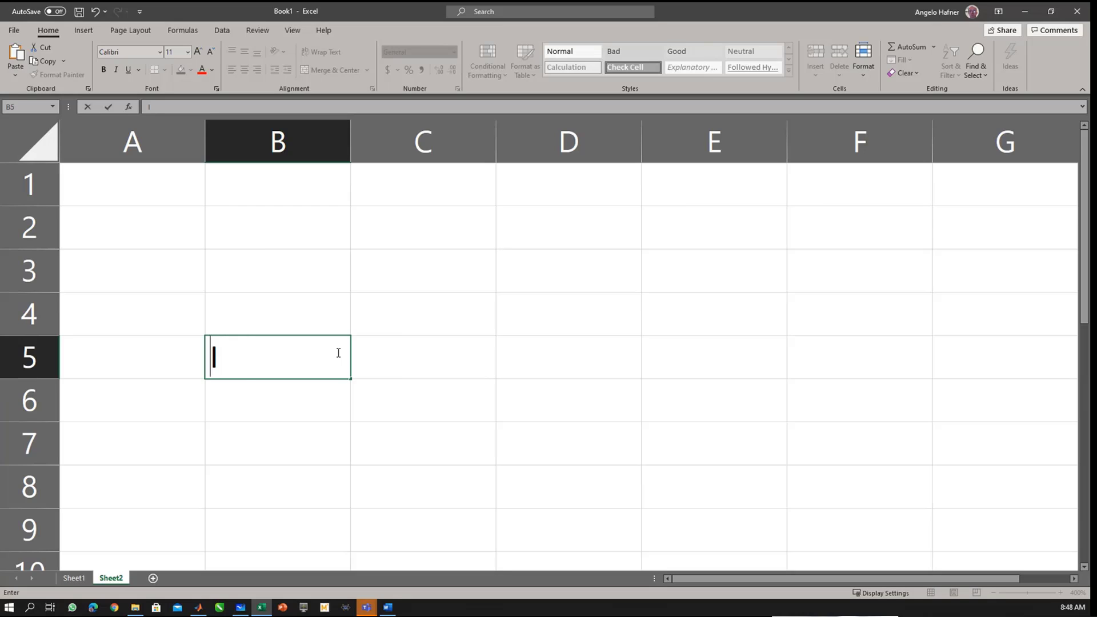
Step: Enter the text "P = V * I" in B5 and "I = P / V" in B6
type("P = V * ")
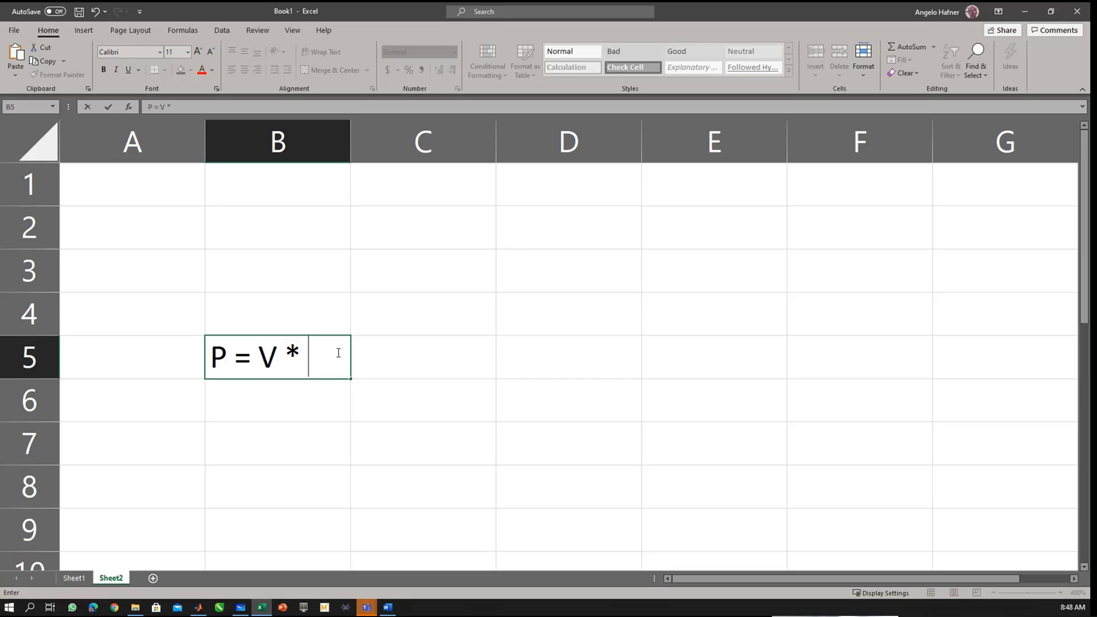
type("I")
key("Return")
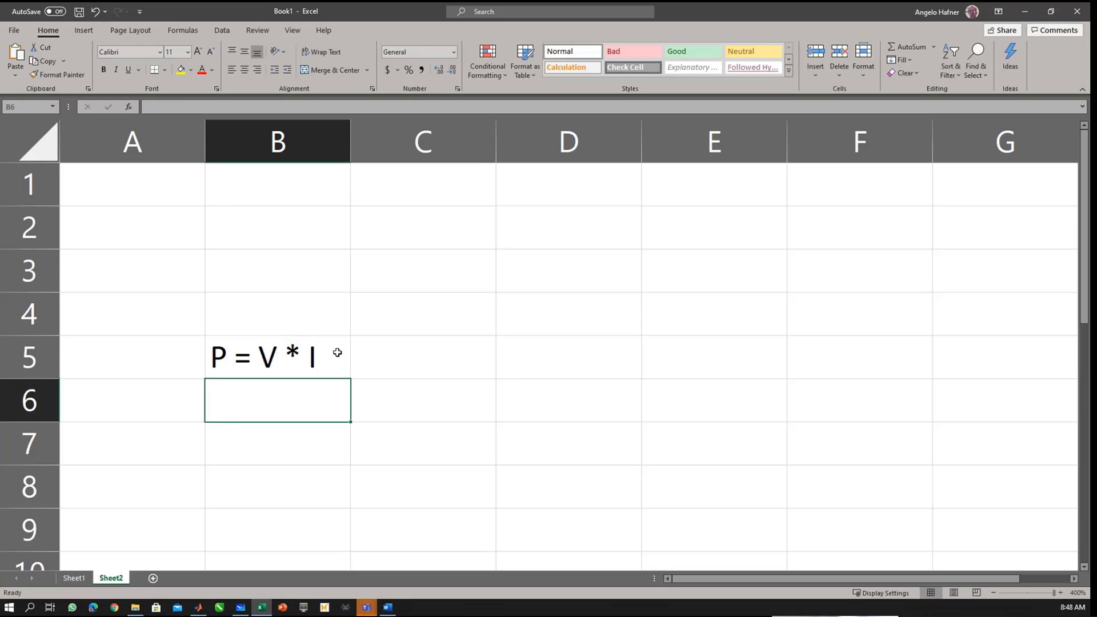
type("I ")
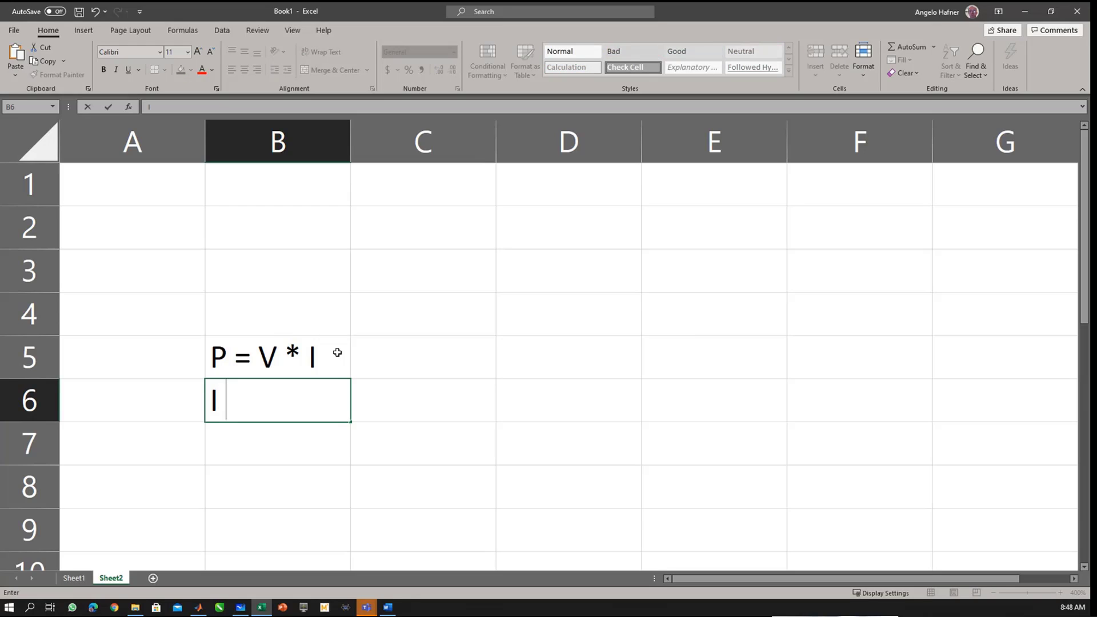
type("= P / V")
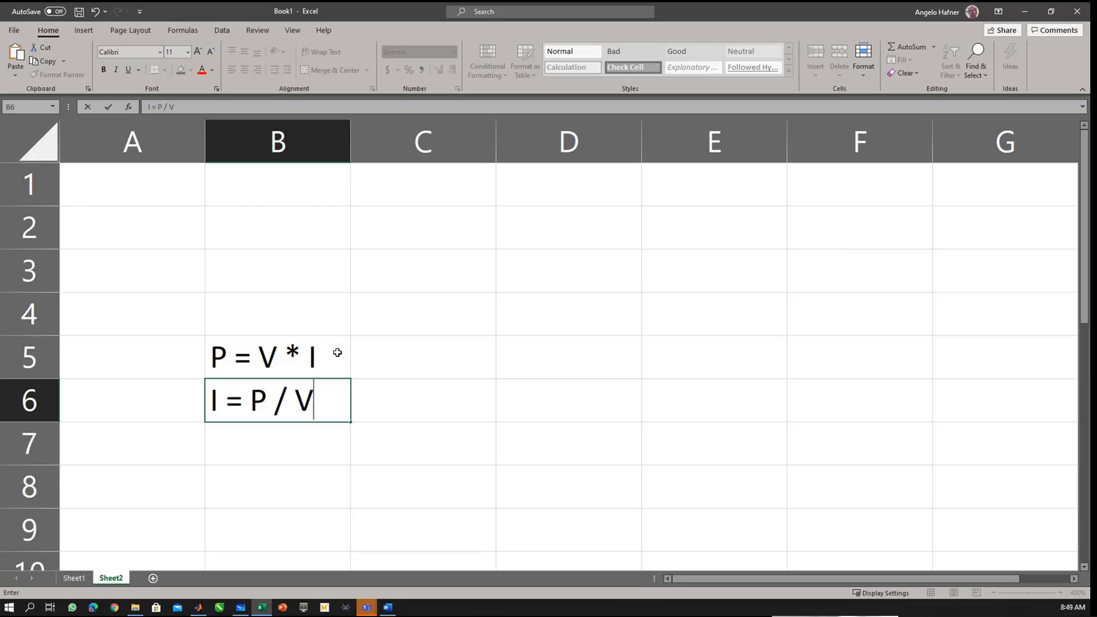
key("Return")
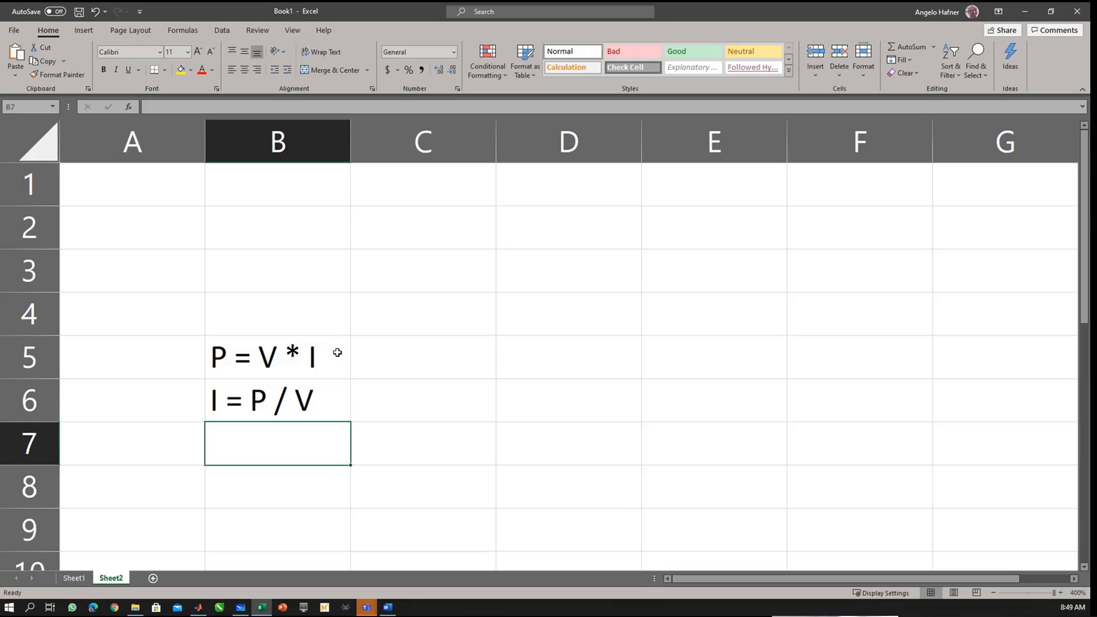
Step: Label the input cells with V in D2 and P in D3
key("Up")
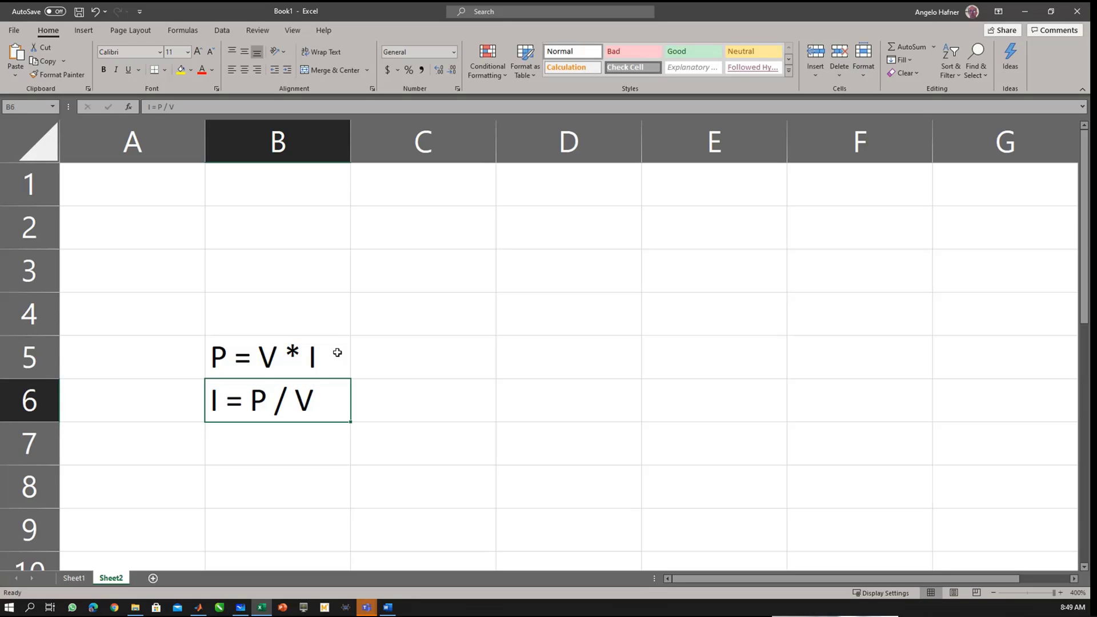
key("Right")
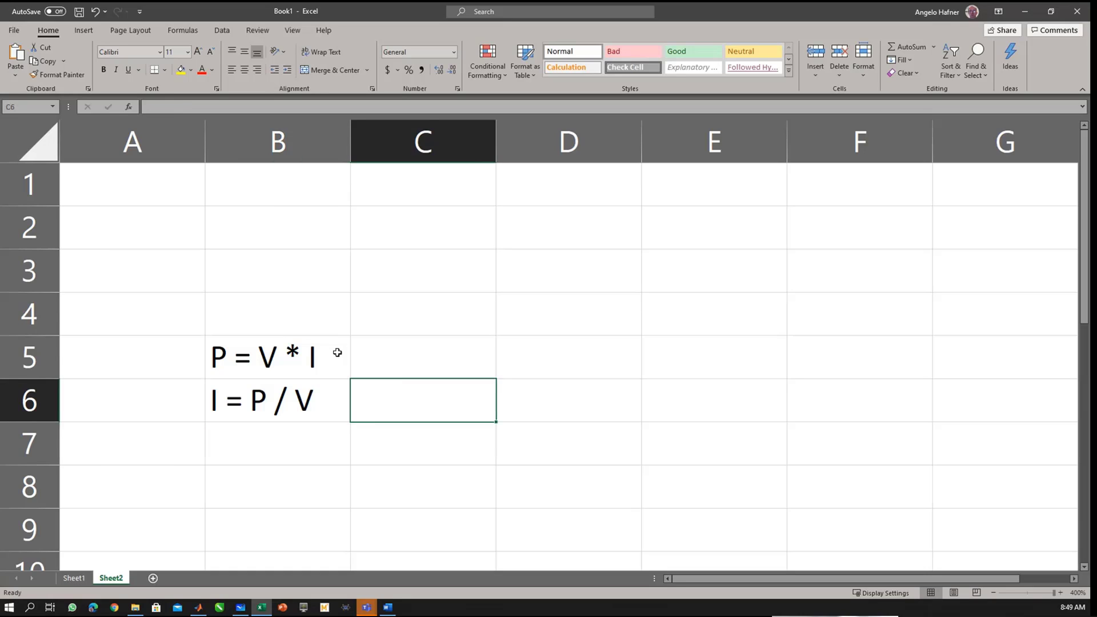
key("Up")
key("Up")
key("Up")
key("Up")
key("Right")
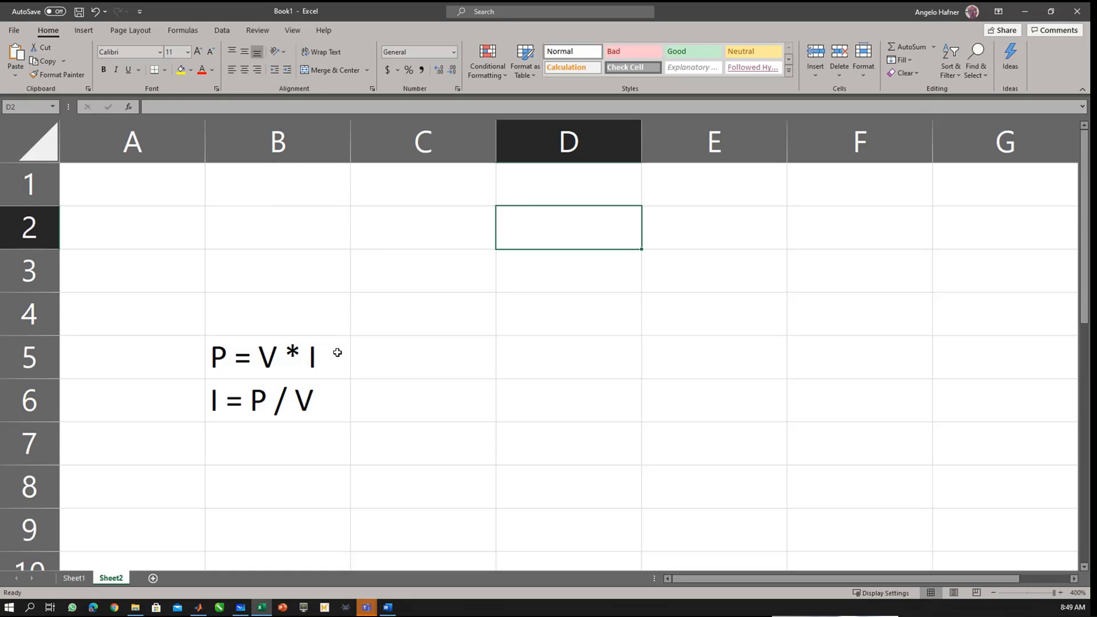
type("V")
key("Return")
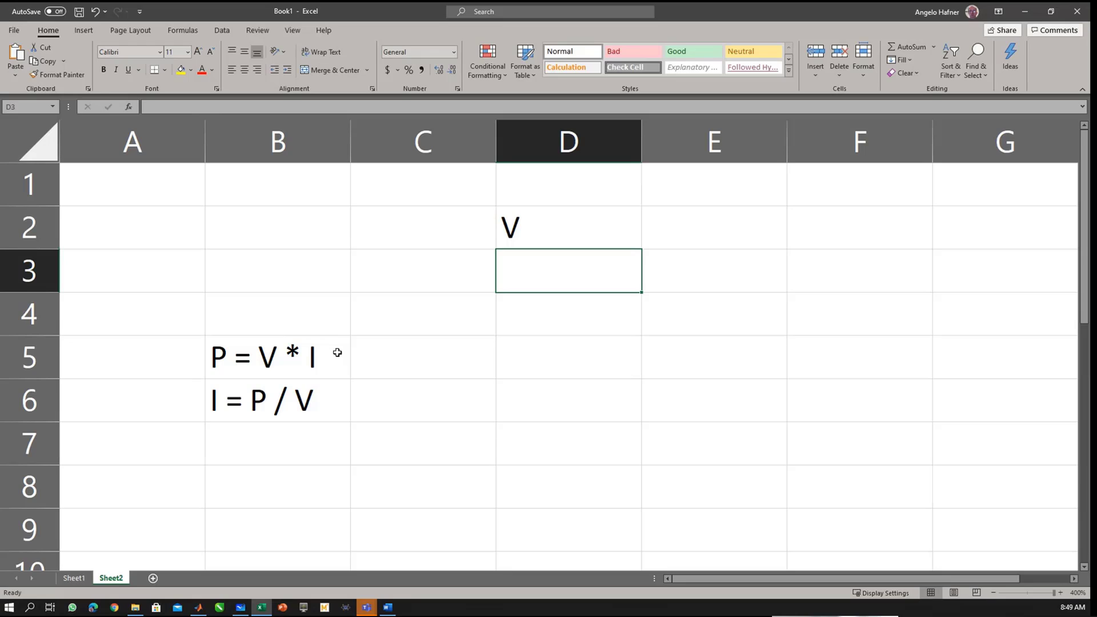
type("P")
key("Return")
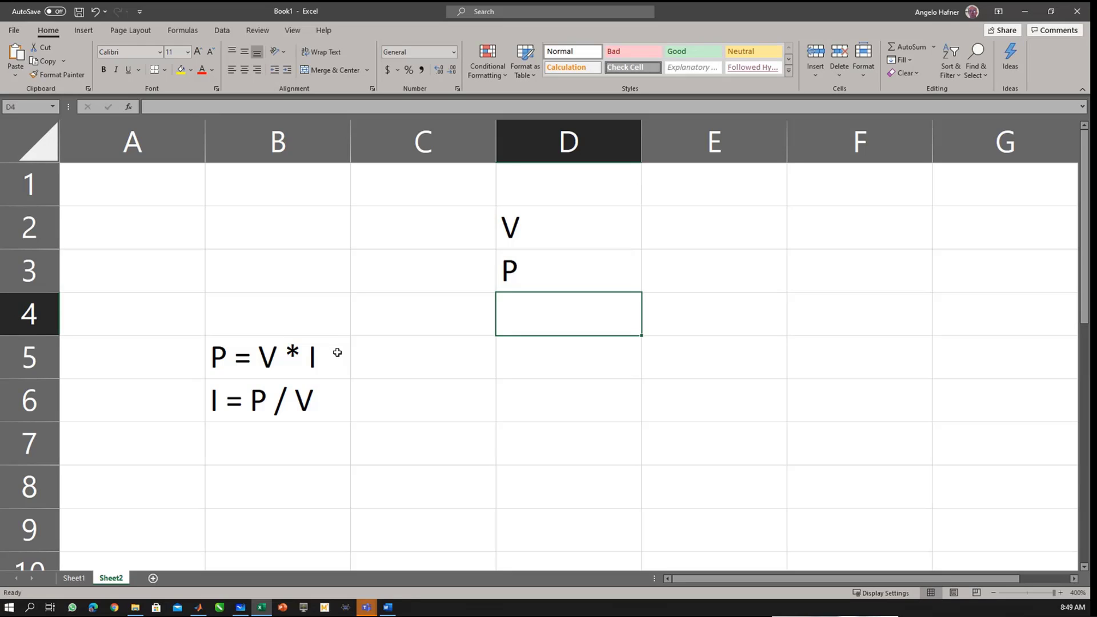
Step: Select cell E2 beside the V label
key("Up")
key("Up")
key("Right")
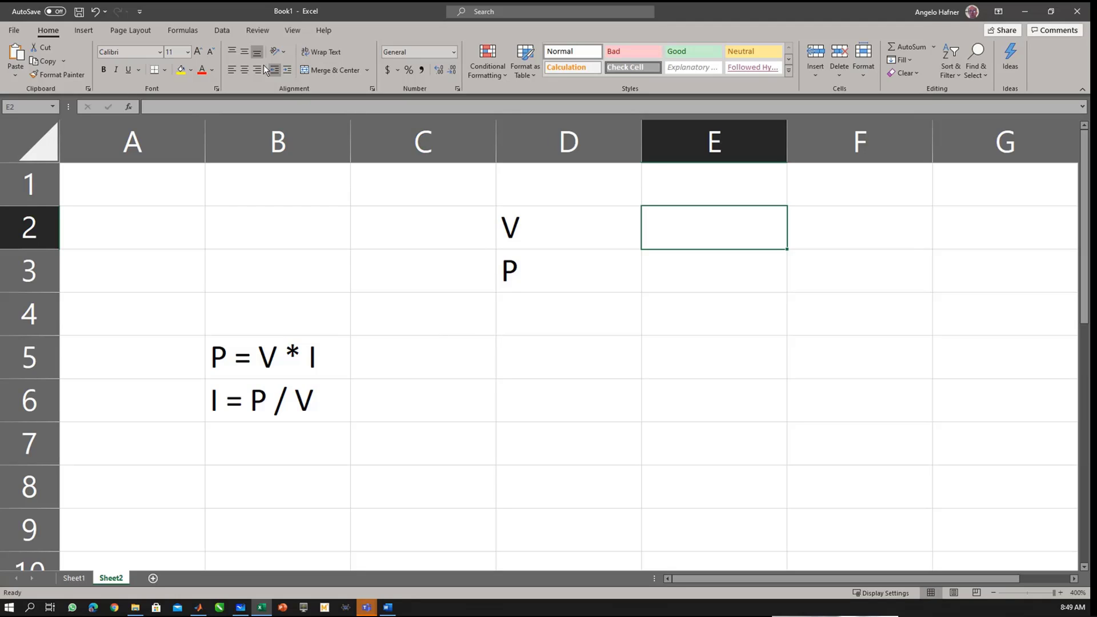
left_click(231, 33)
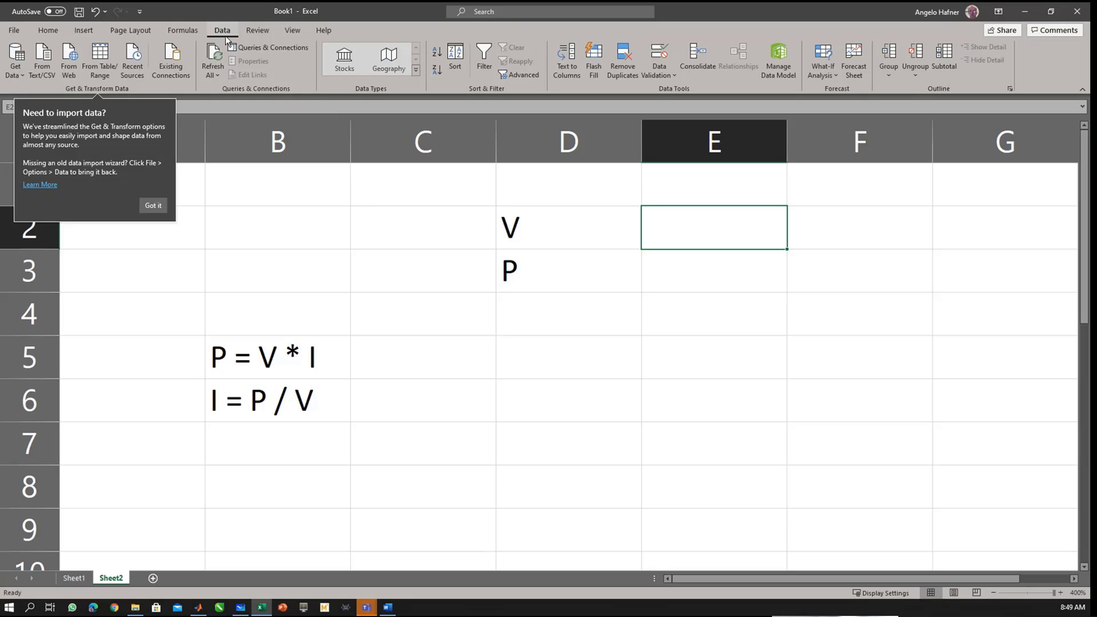
left_click(664, 78)
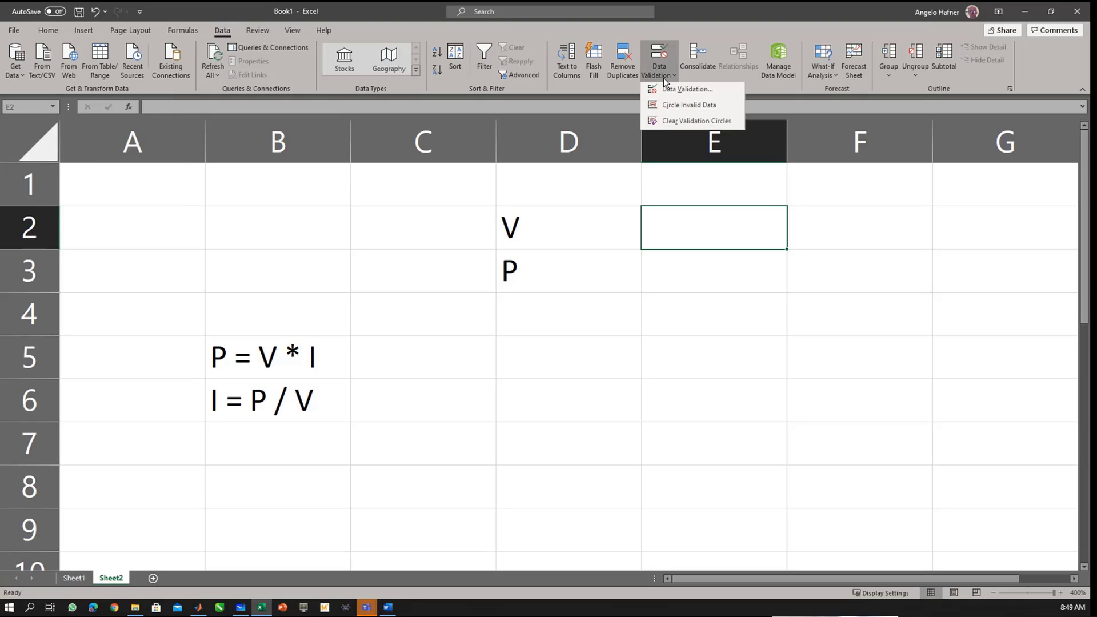
left_click(702, 92)
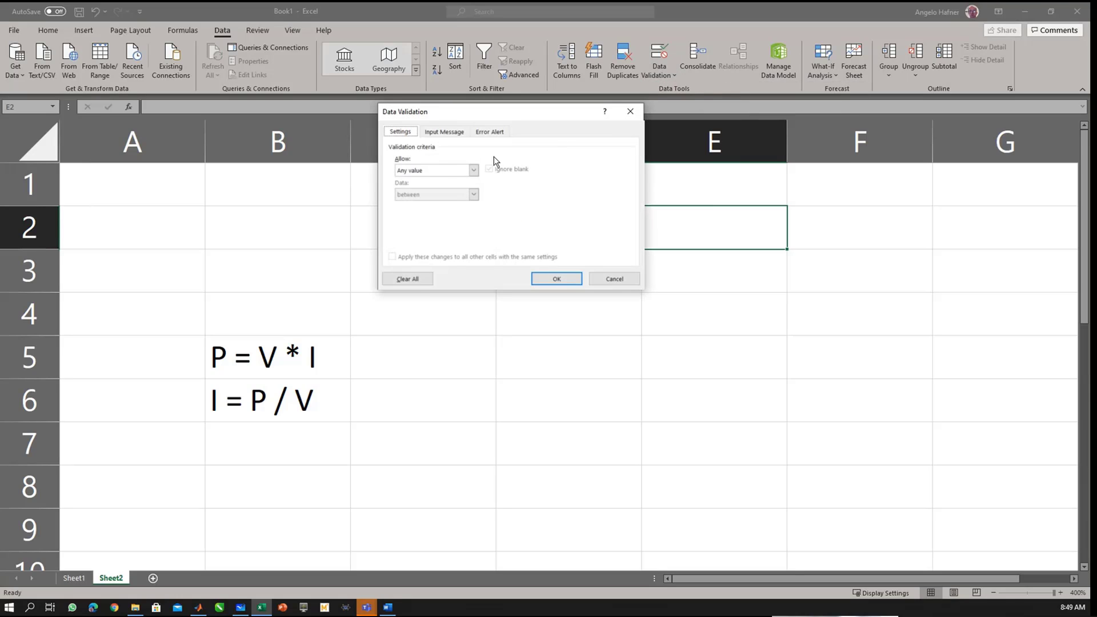
left_click(455, 173)
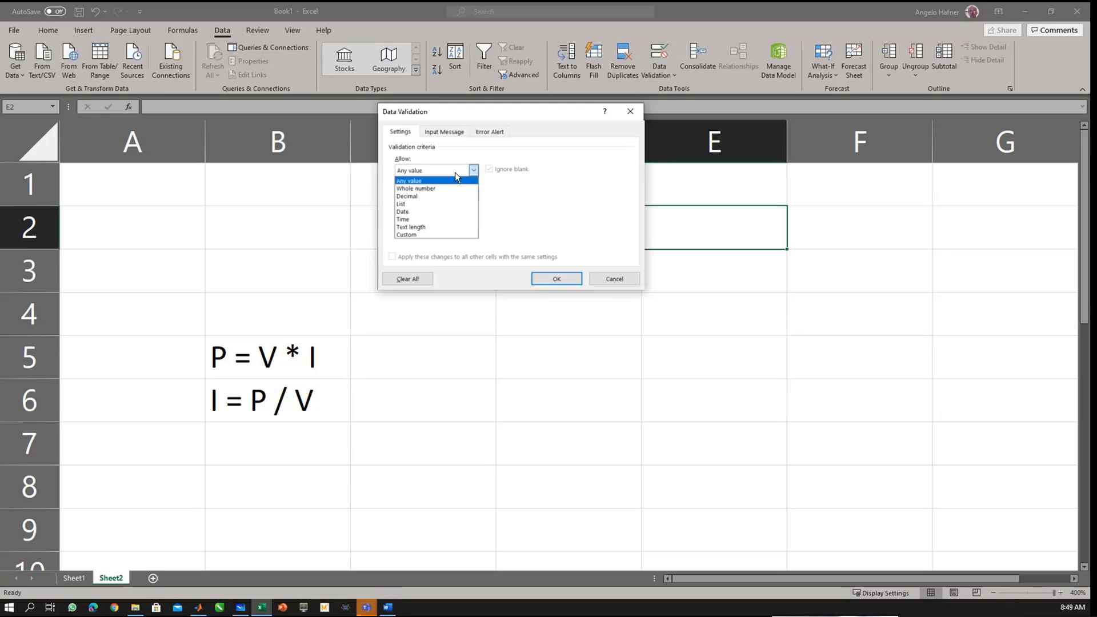
left_click(431, 204)
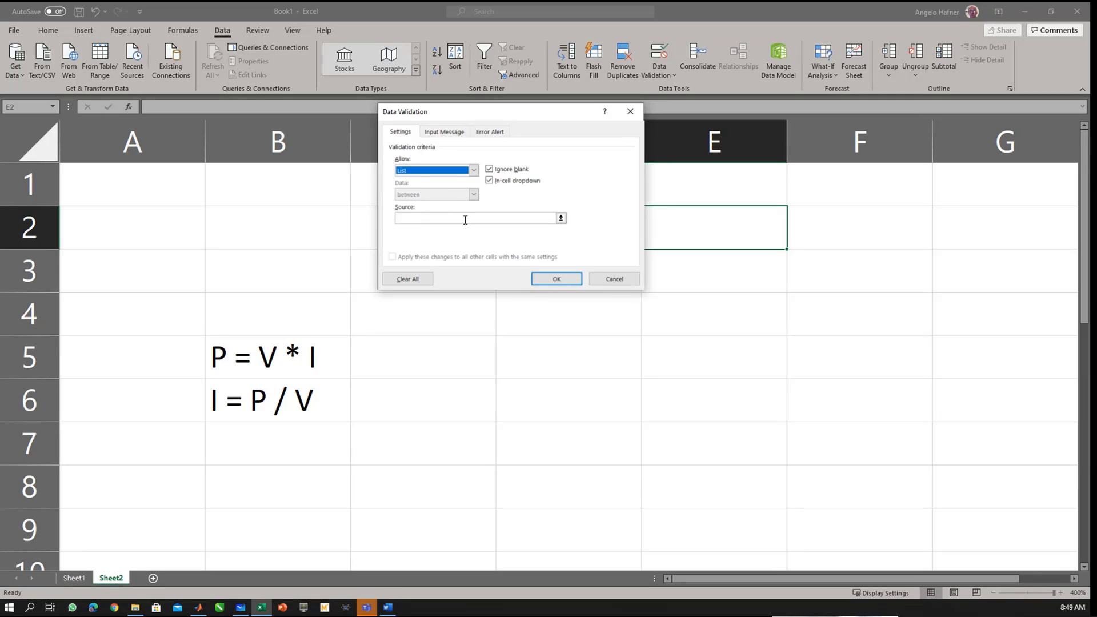
left_click(465, 219)
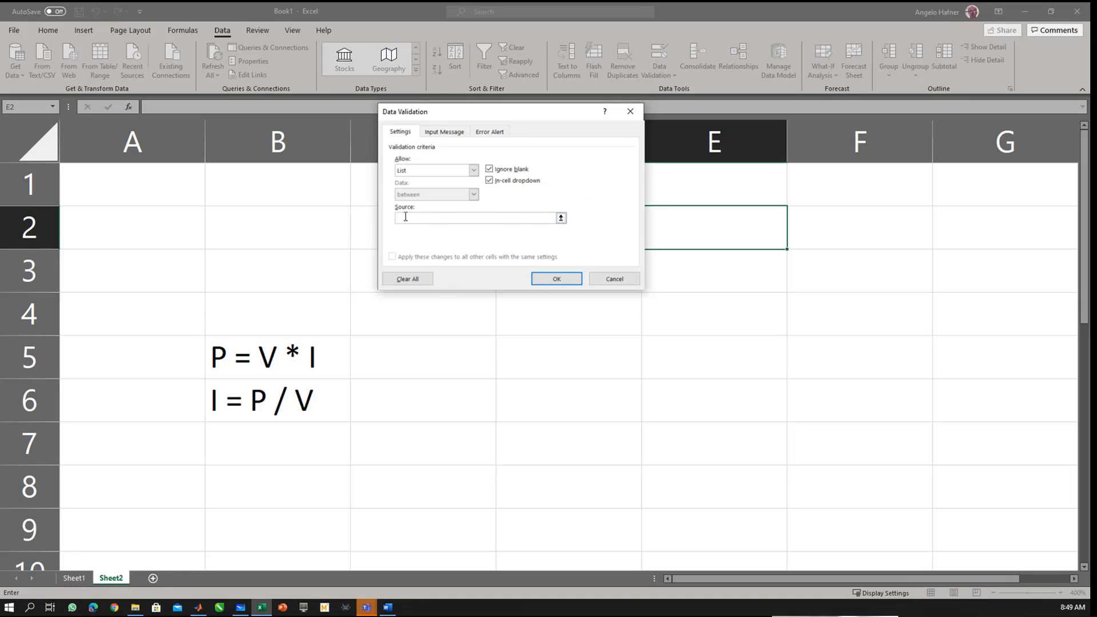
left_click(560, 218)
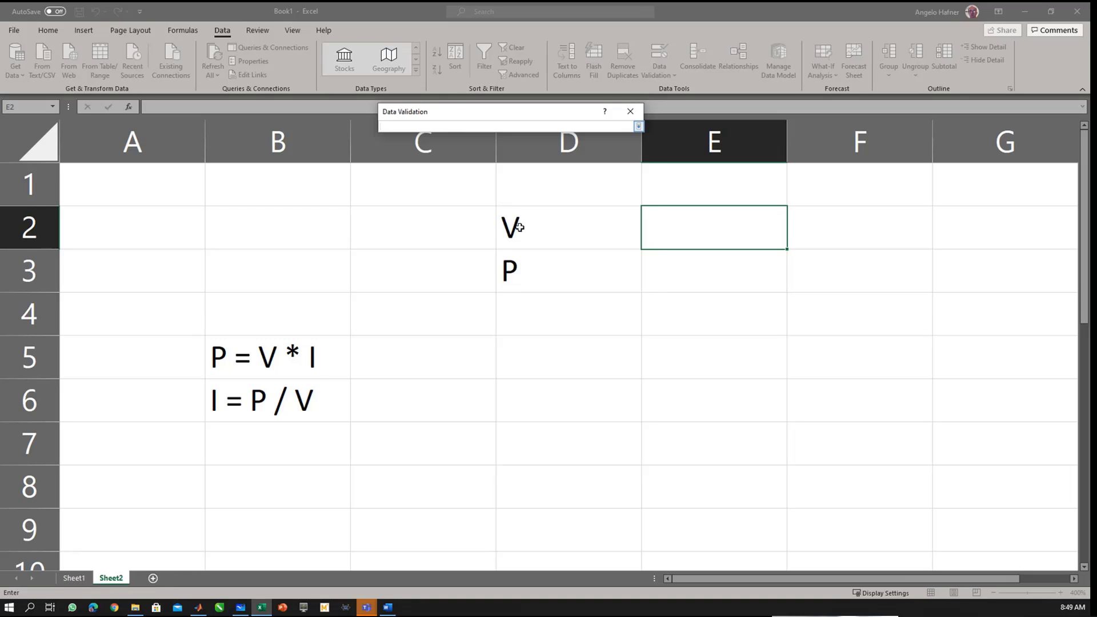
key("Escape")
key("Escape")
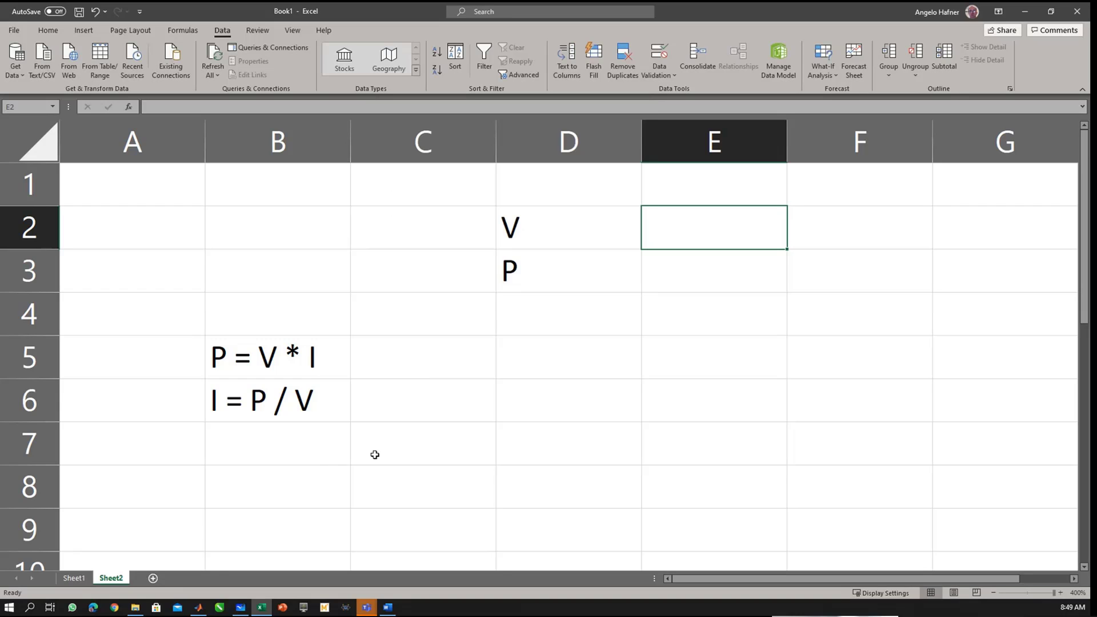
Step: Add a new worksheet and rename it "Fonte de Dados"
left_click(154, 577)
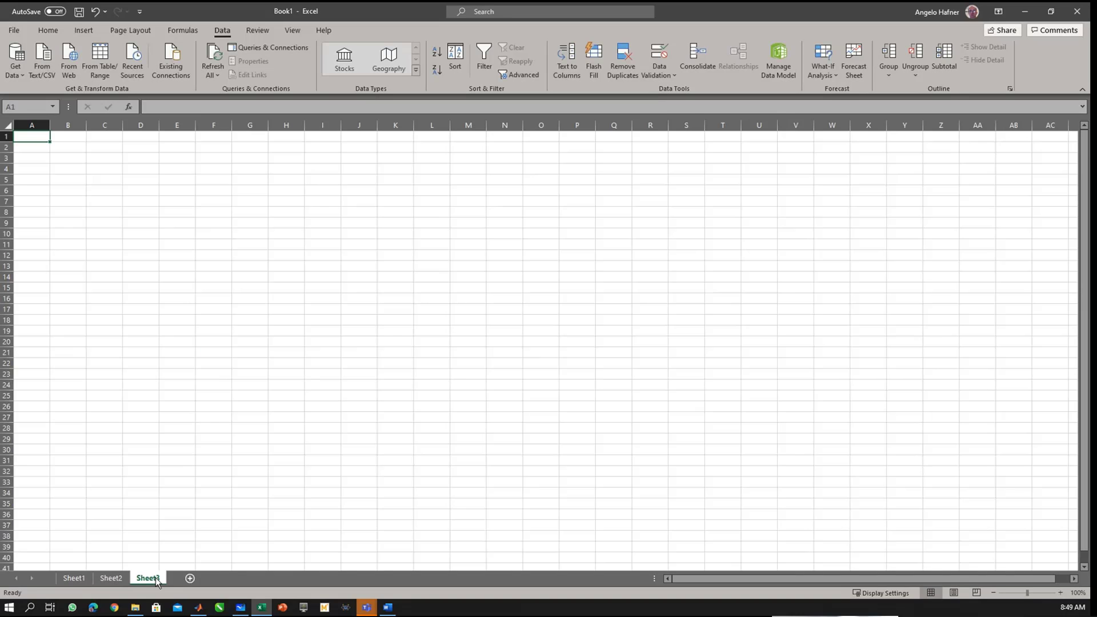
double_click(155, 577)
type("F")
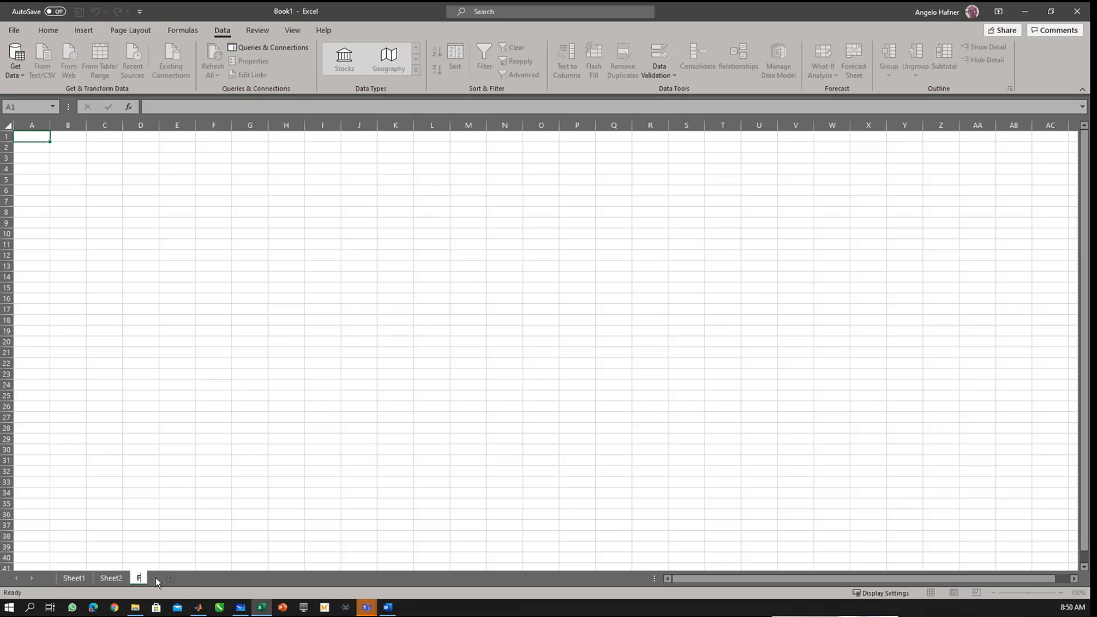
type("onte de Dados")
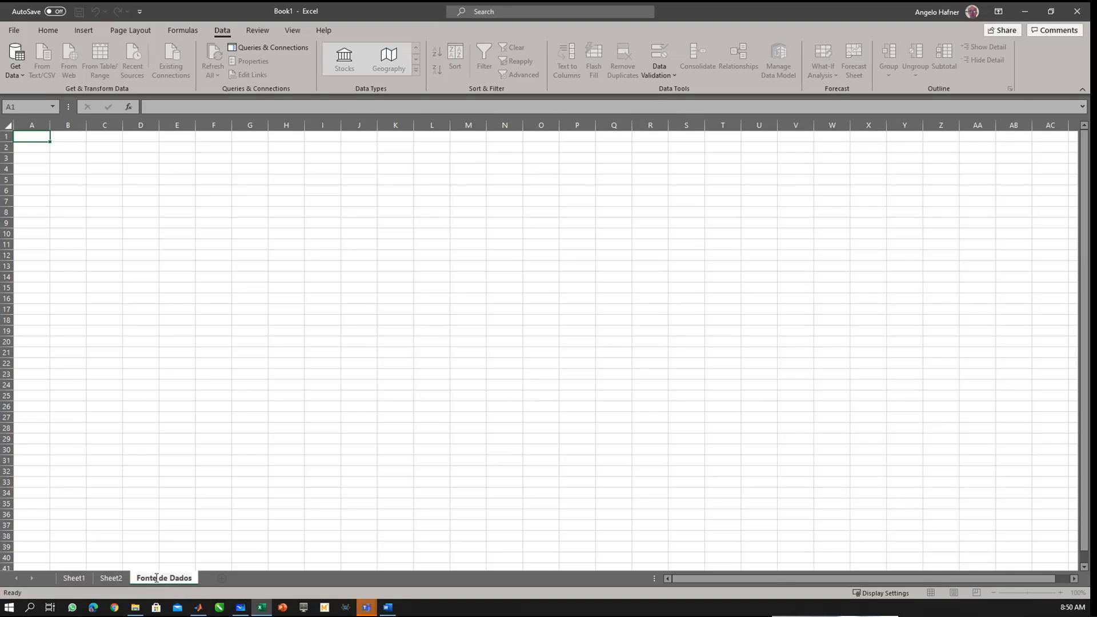
key("Return")
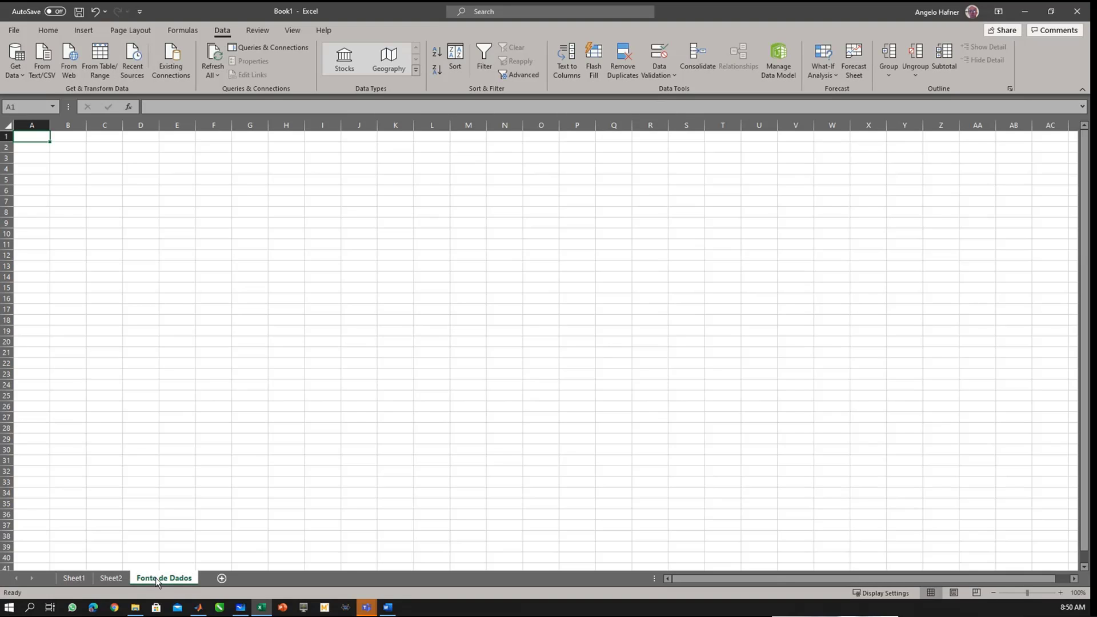
Step: Enter the column headings "Tensões" in A1 and "Potências" in C1 of the Fonte de Dados sheet
scroll(188, 365, "up", 10)
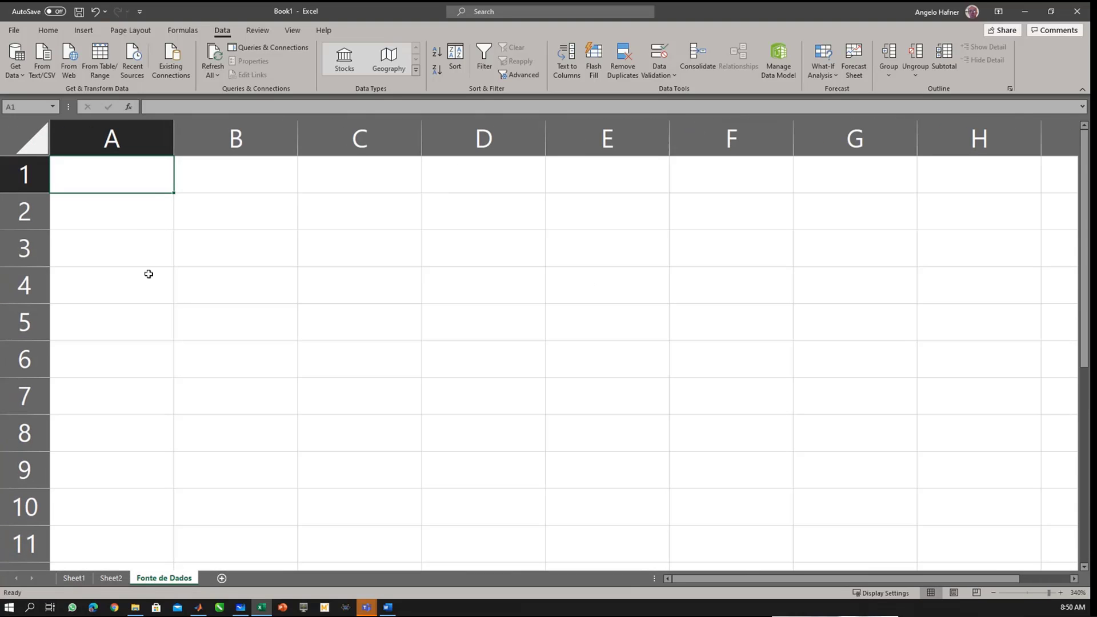
type("Ten")
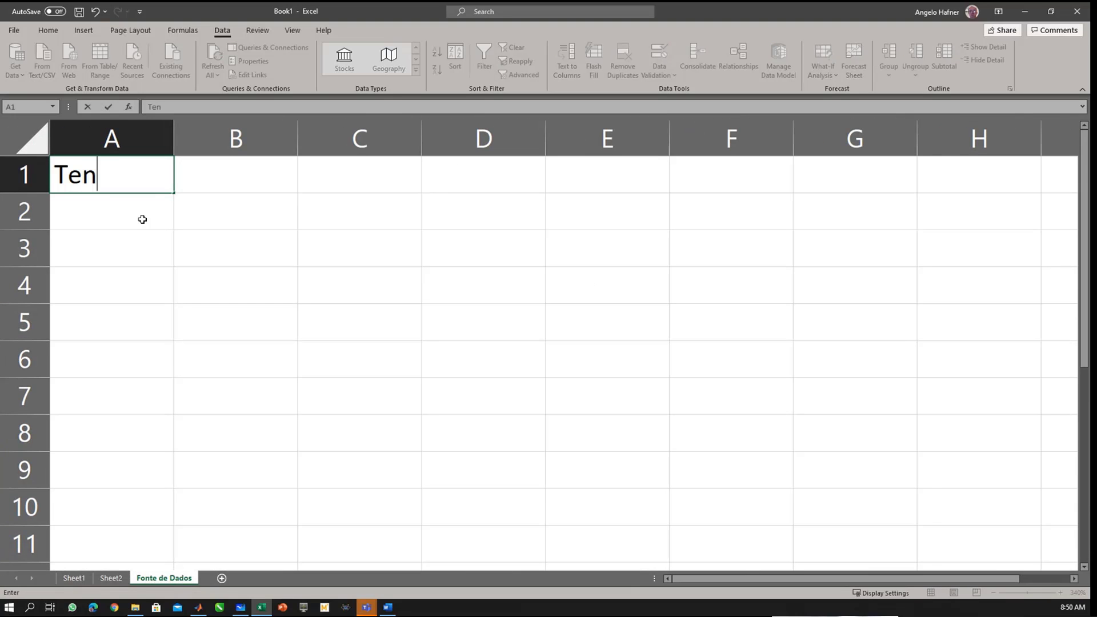
type("sões")
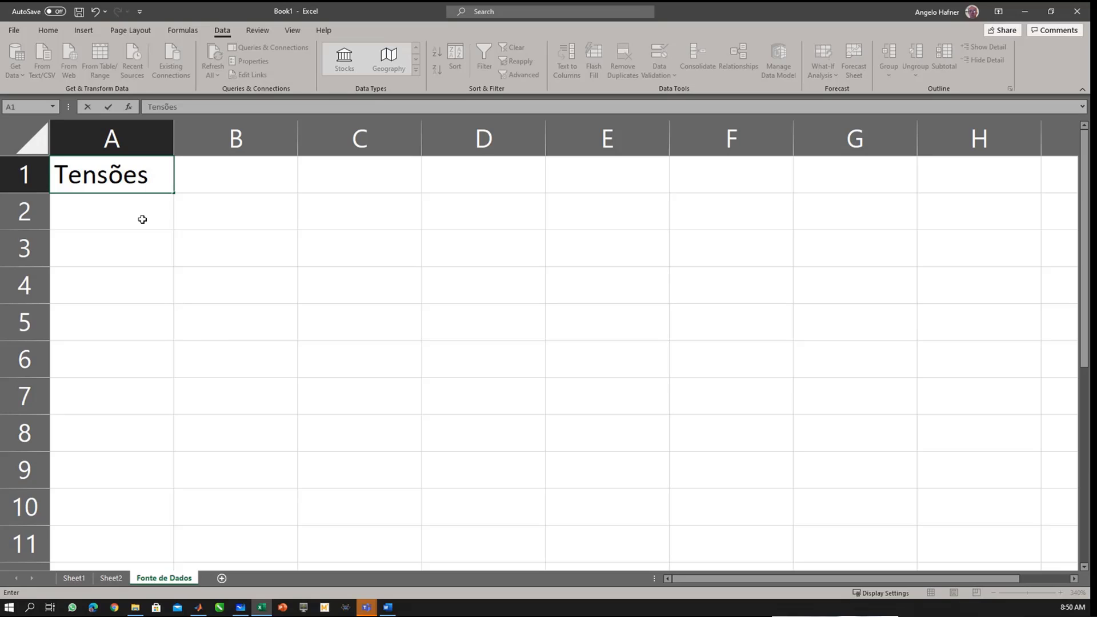
key("Tab")
key("Tab")
type("P")
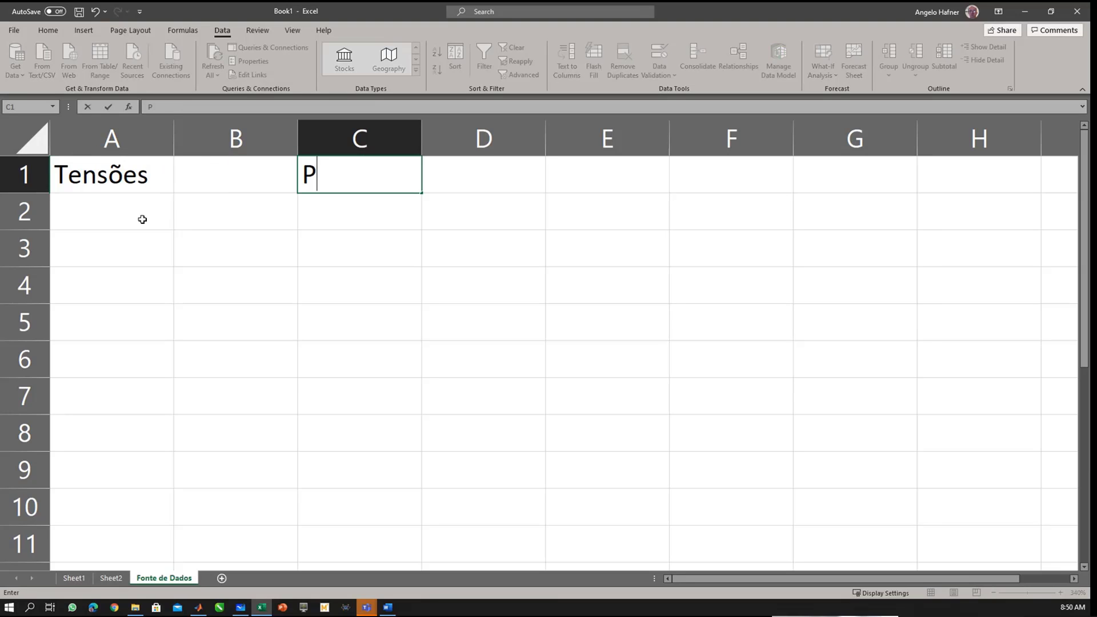
type("otências")
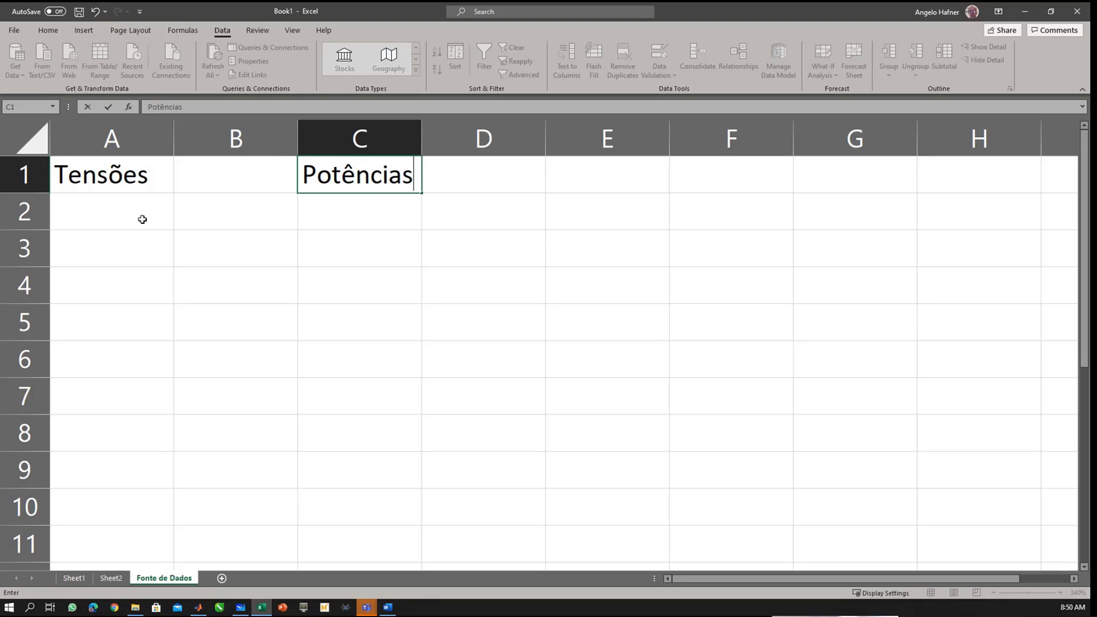
key("Return")
Step: List the voltages 127 and 220 in A2 and A3 under Tensões
left_click(142, 220)
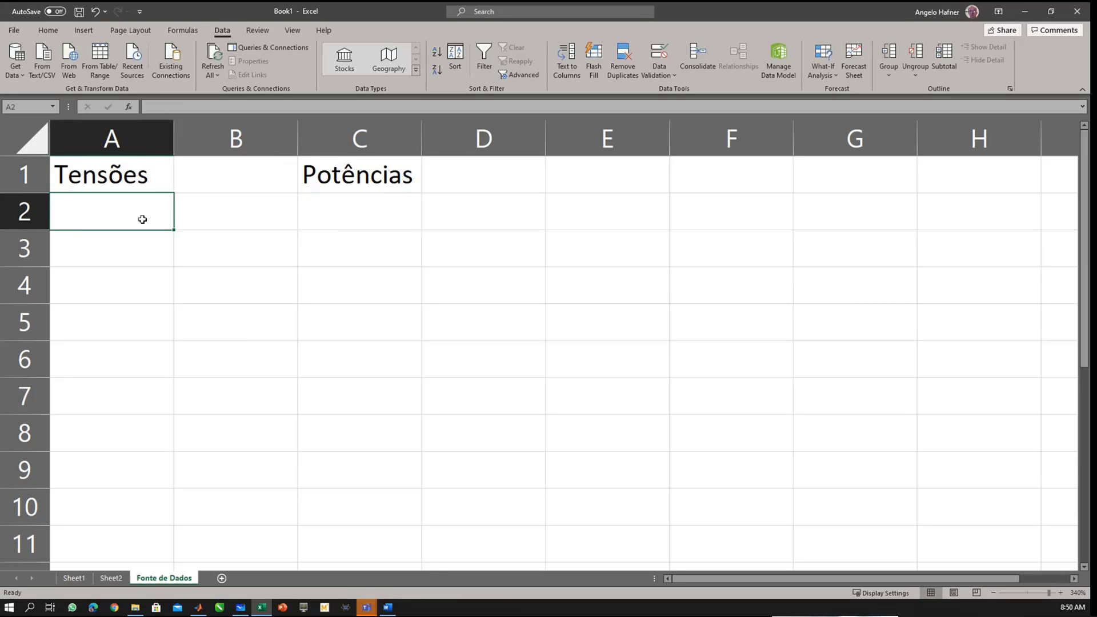
type("127")
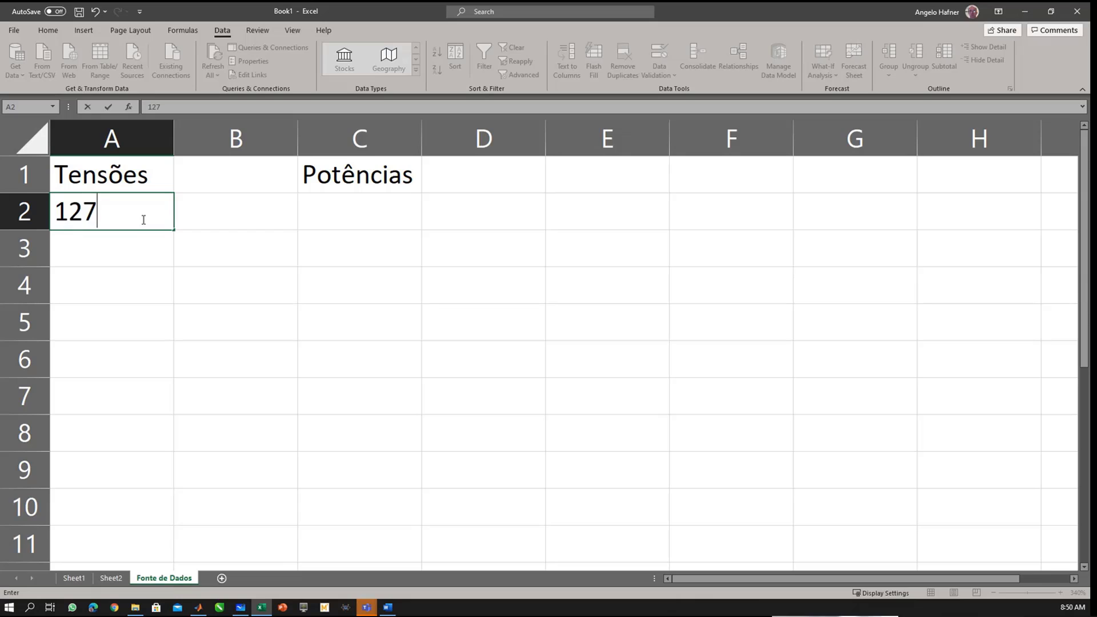
key("Return")
type("220")
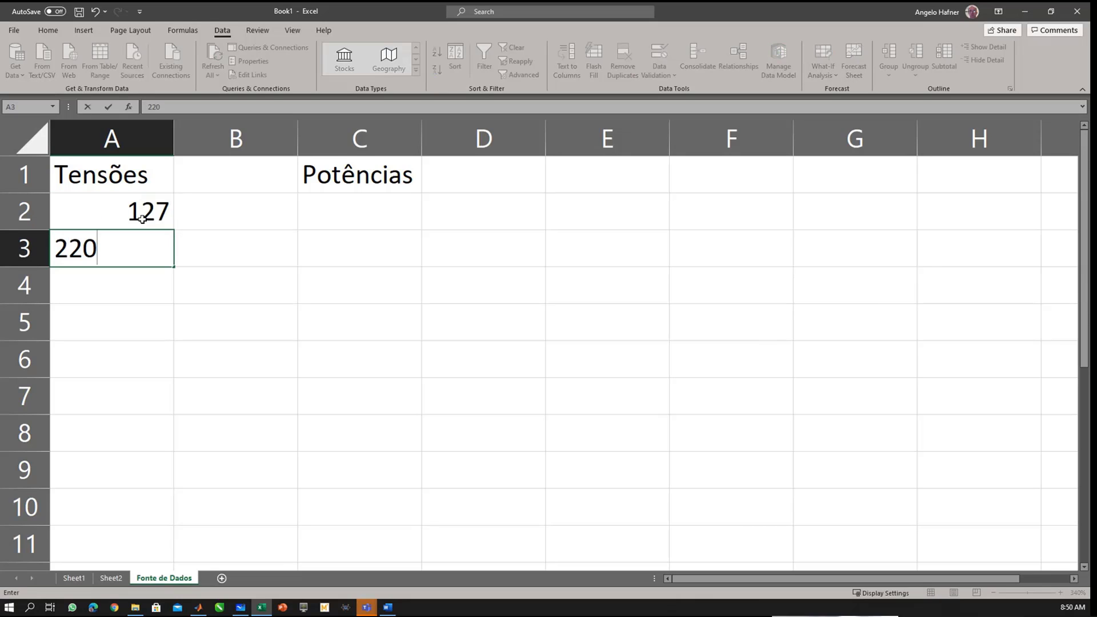
key("Right")
Step: List the powers 2500, 5000, 6000 and 7500 in C2 through C5 under Potências
key("Right")
key("Up")
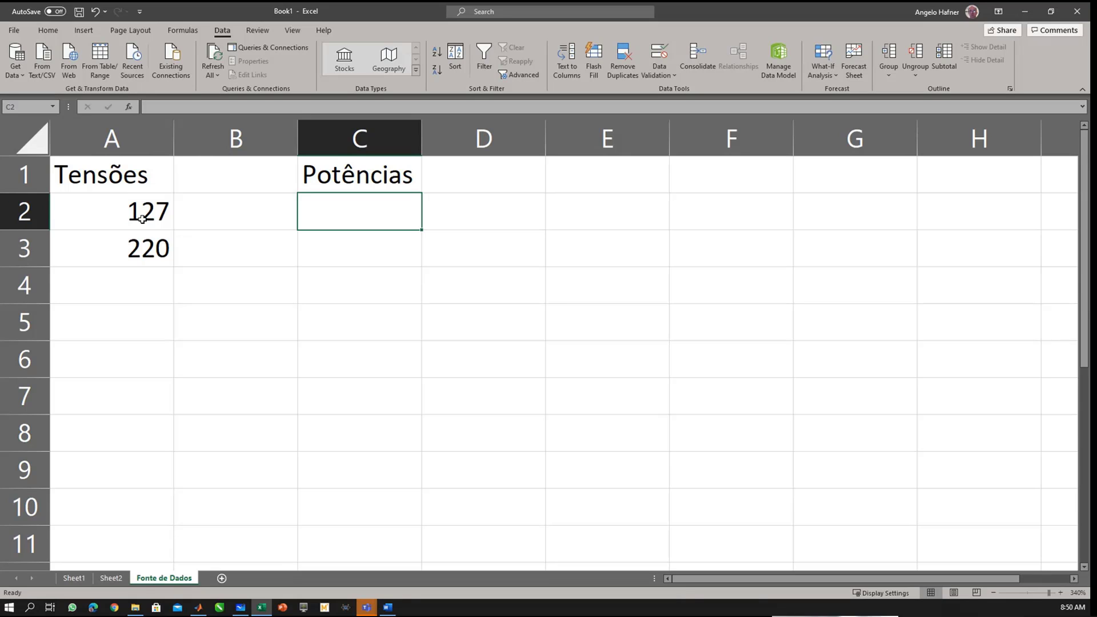
type("2500")
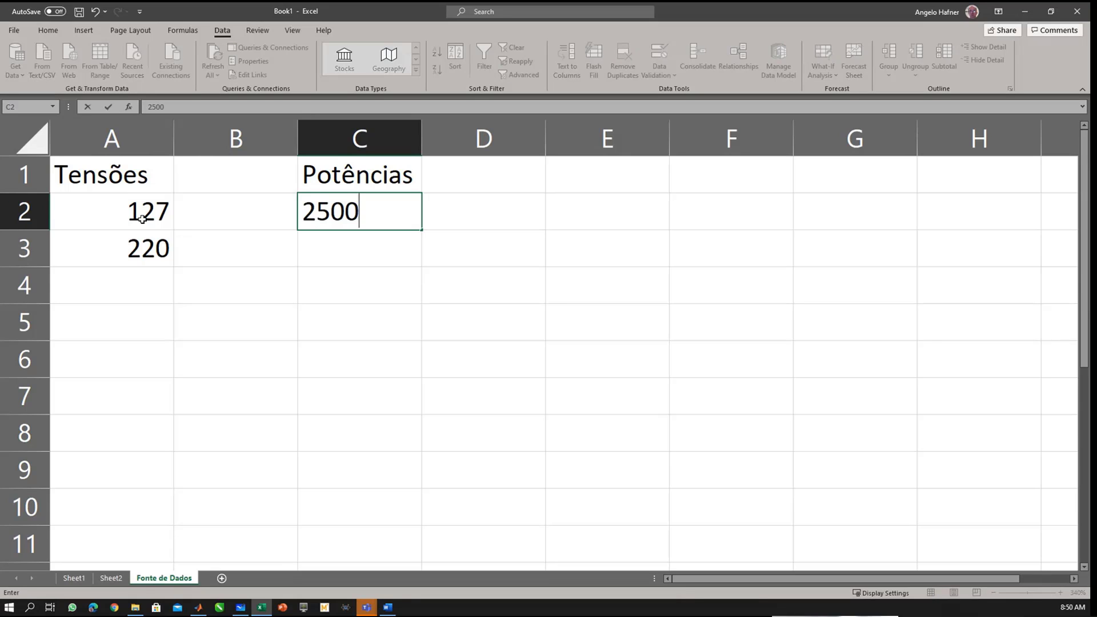
key("Return")
type("5000")
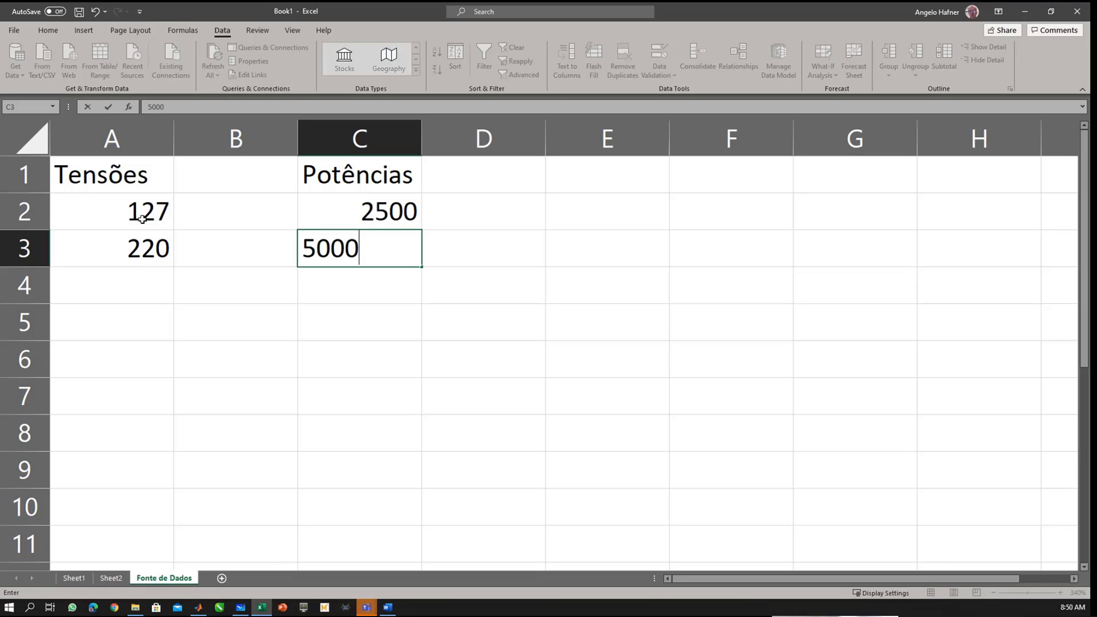
key("Return")
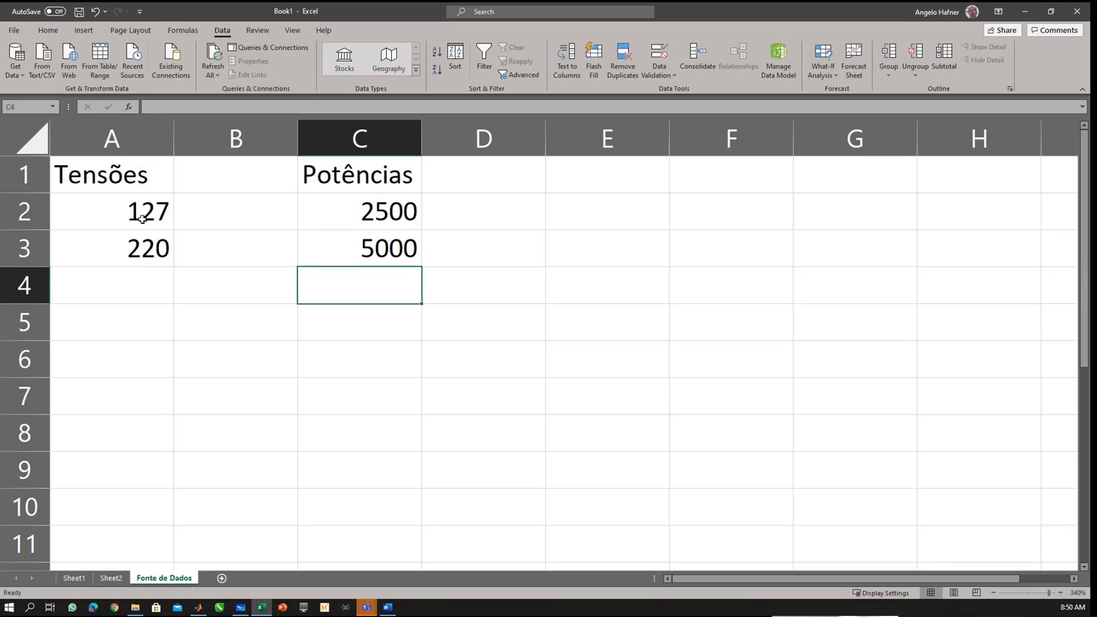
type("6000")
key("Return")
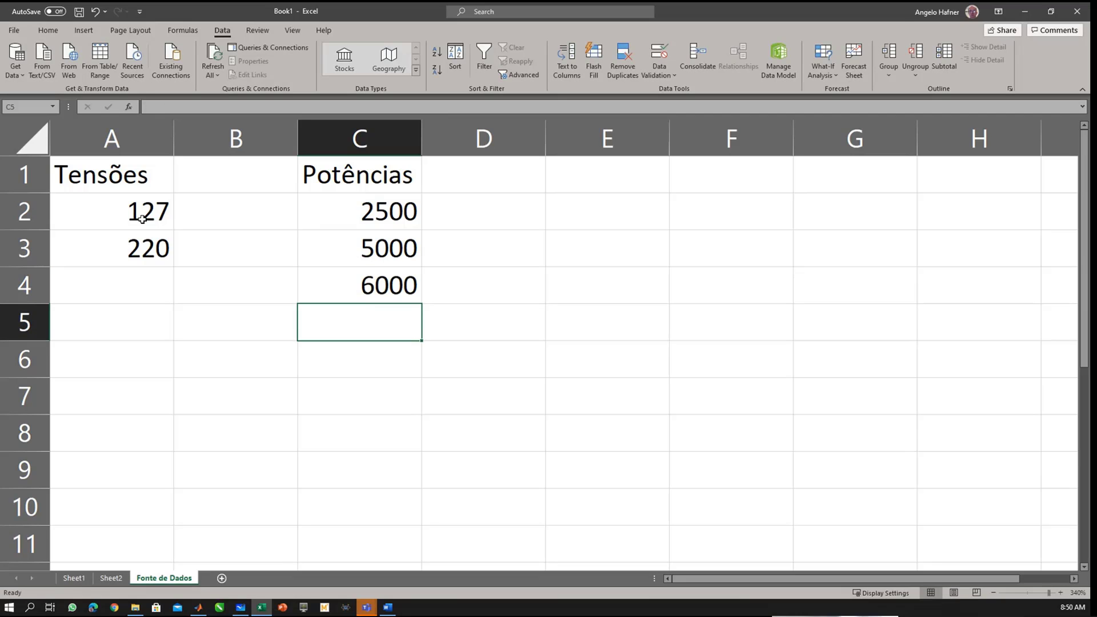
type("7500")
key("ctrl+Return")
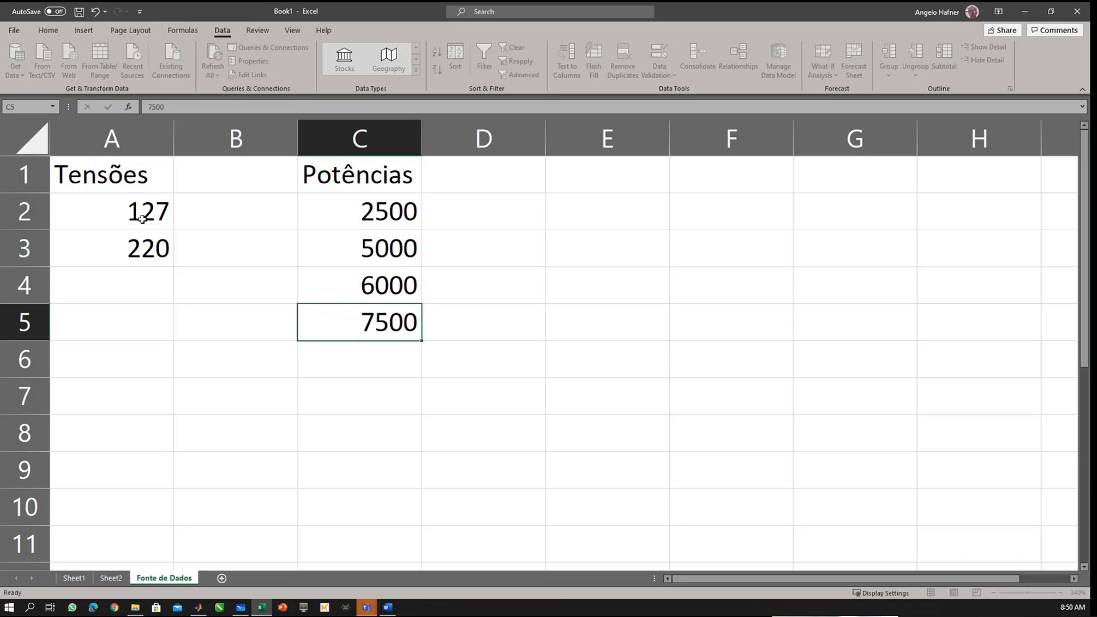
key("Return")
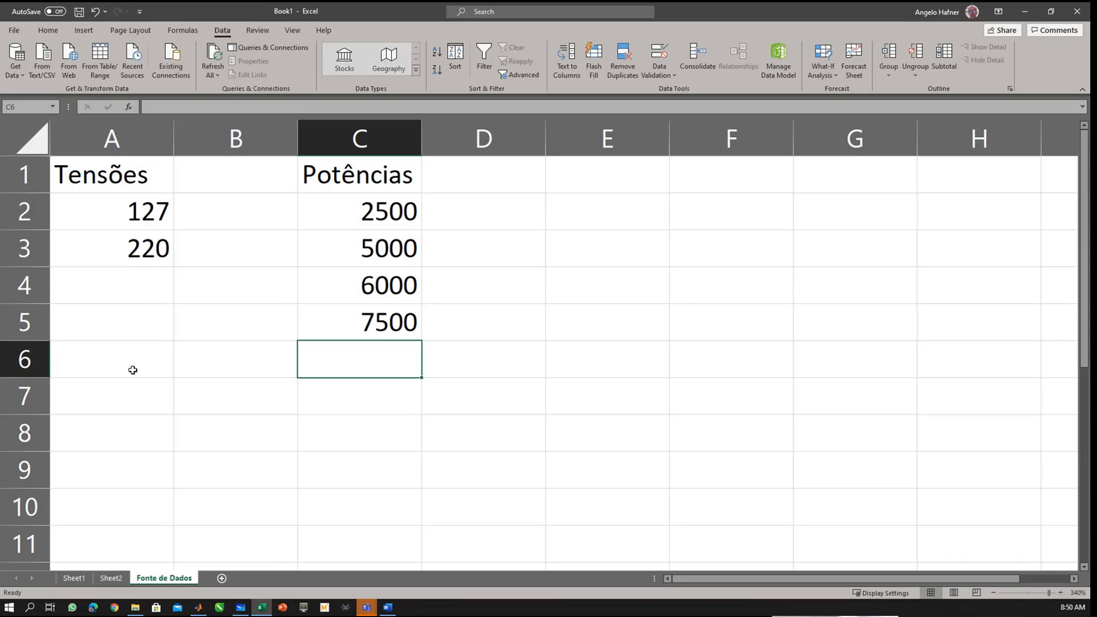
left_click(151, 214)
left_click_drag(151, 215, 150, 252)
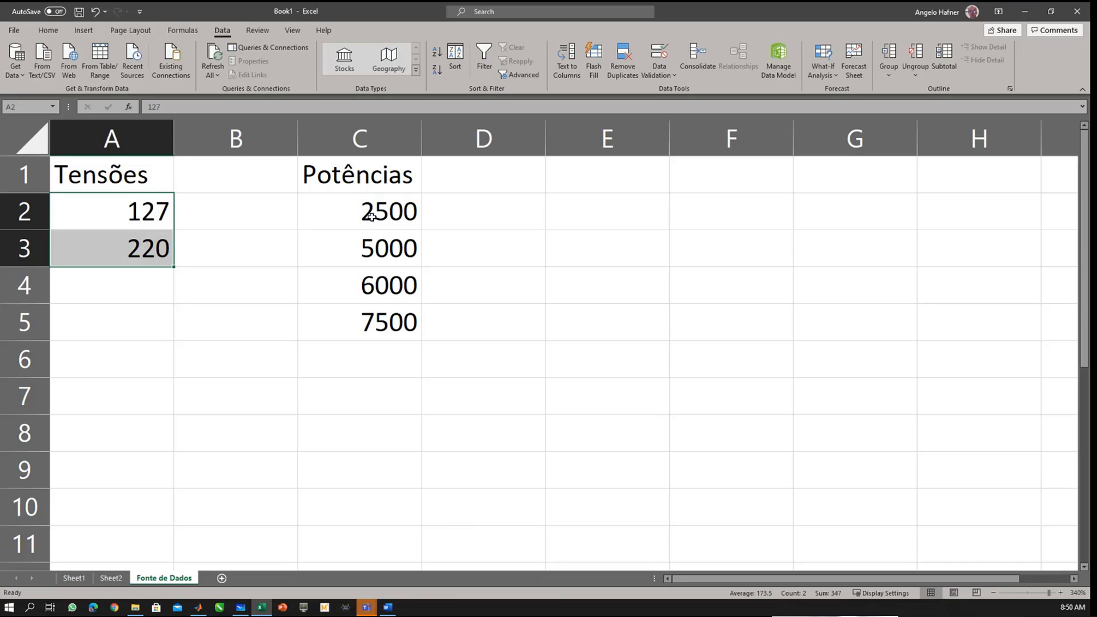
left_click_drag(369, 212, 374, 313)
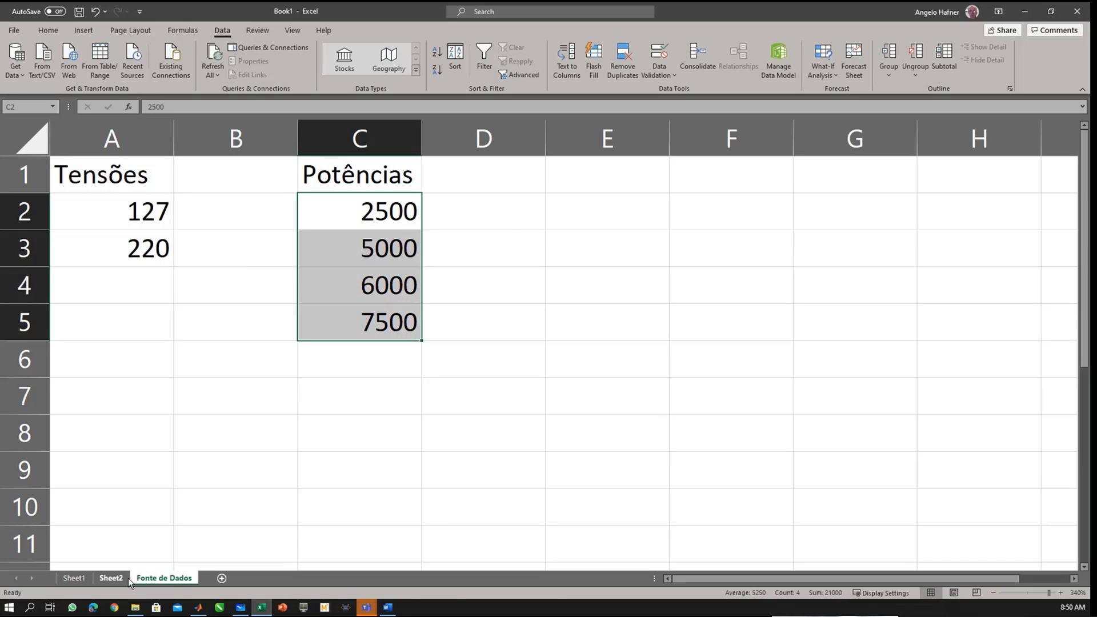
Step: Apply list data validation to cell E2 on Sheet2, using 'Fonte de Dados'!$A$2:$A$3 as the source
left_click(111, 577)
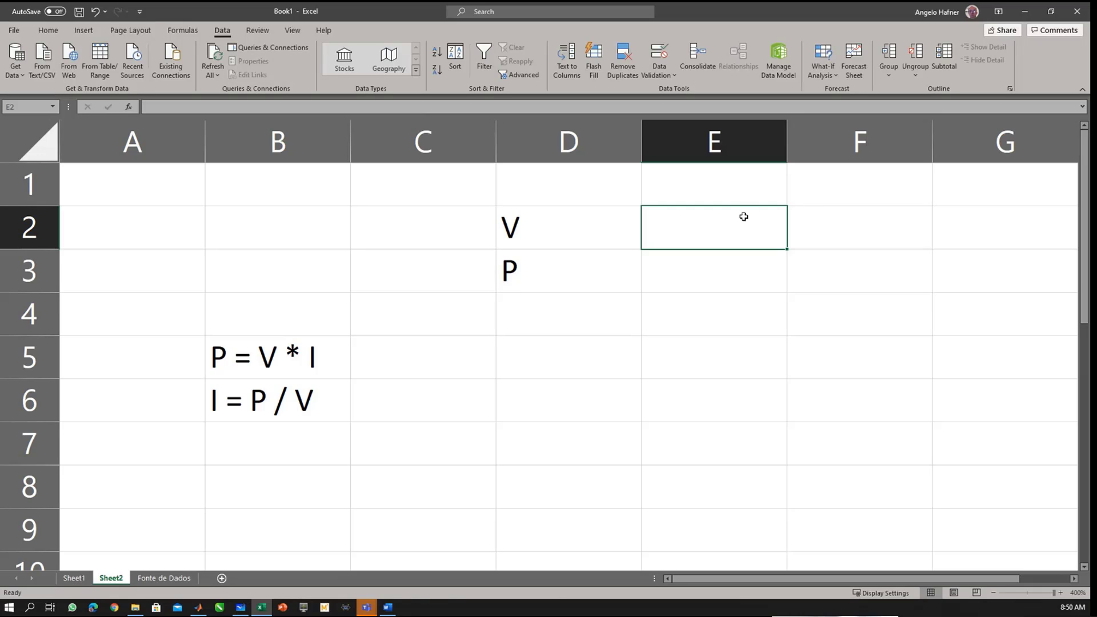
left_click(671, 77)
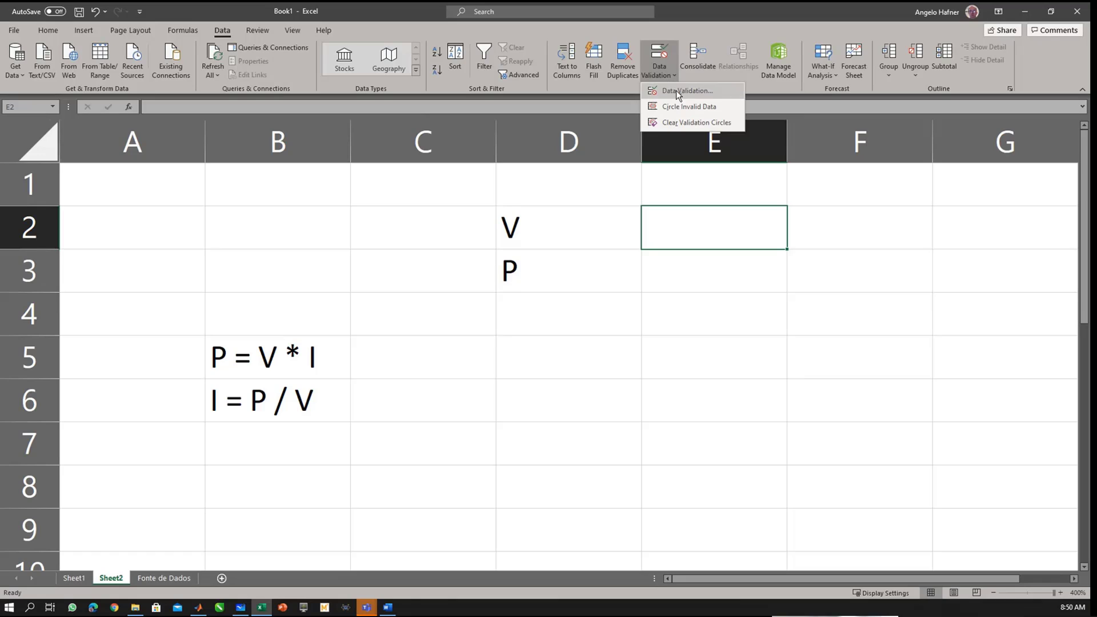
left_click(676, 90)
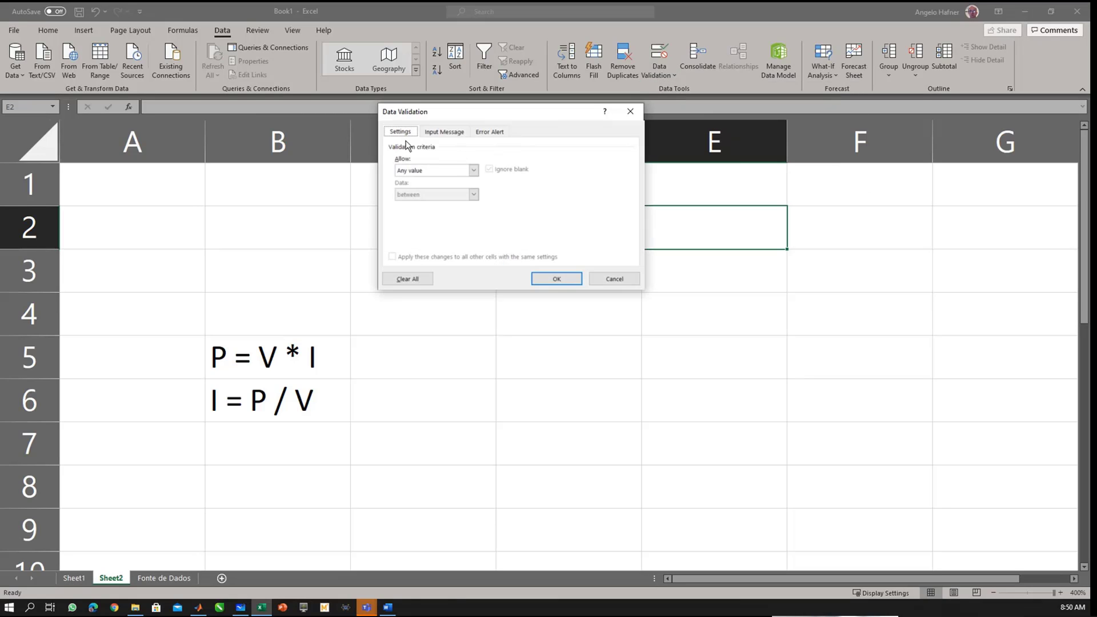
left_click(473, 171)
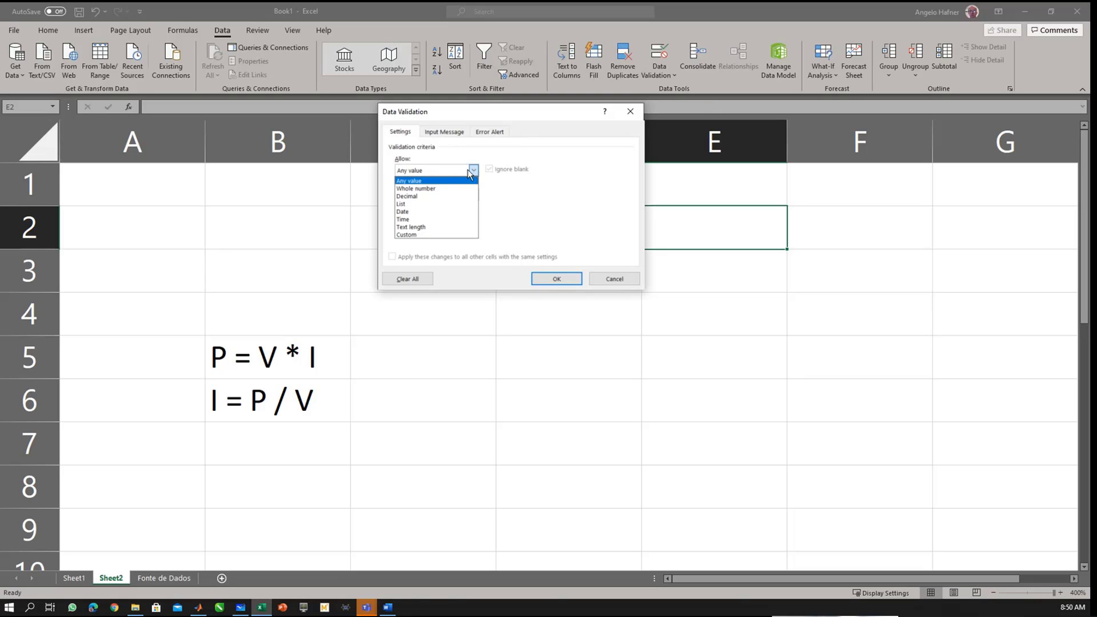
left_click(429, 205)
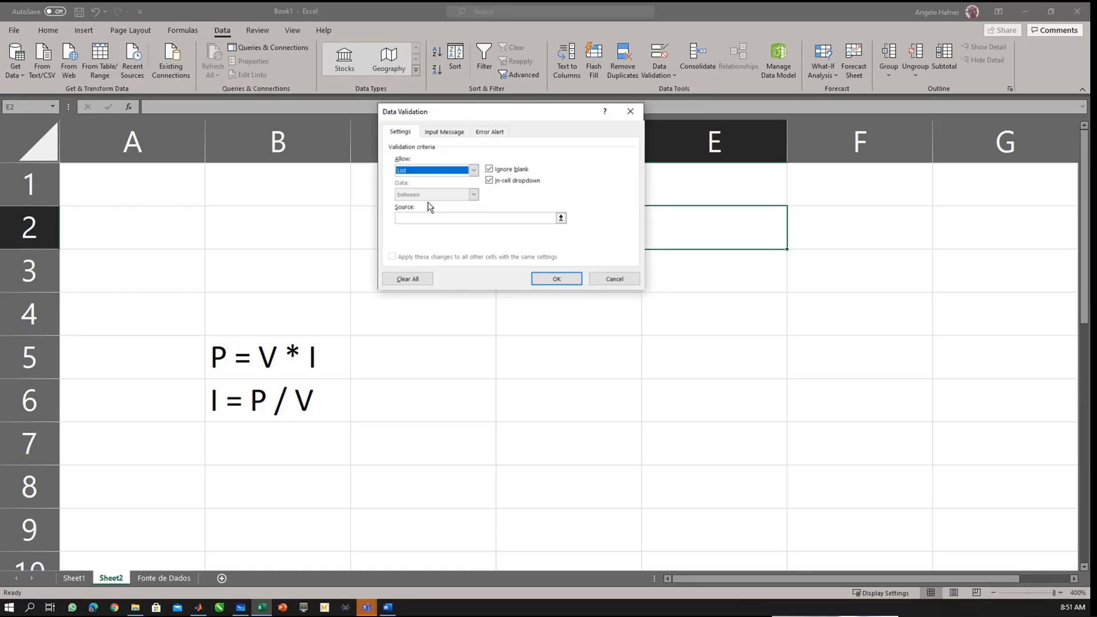
left_click(561, 219)
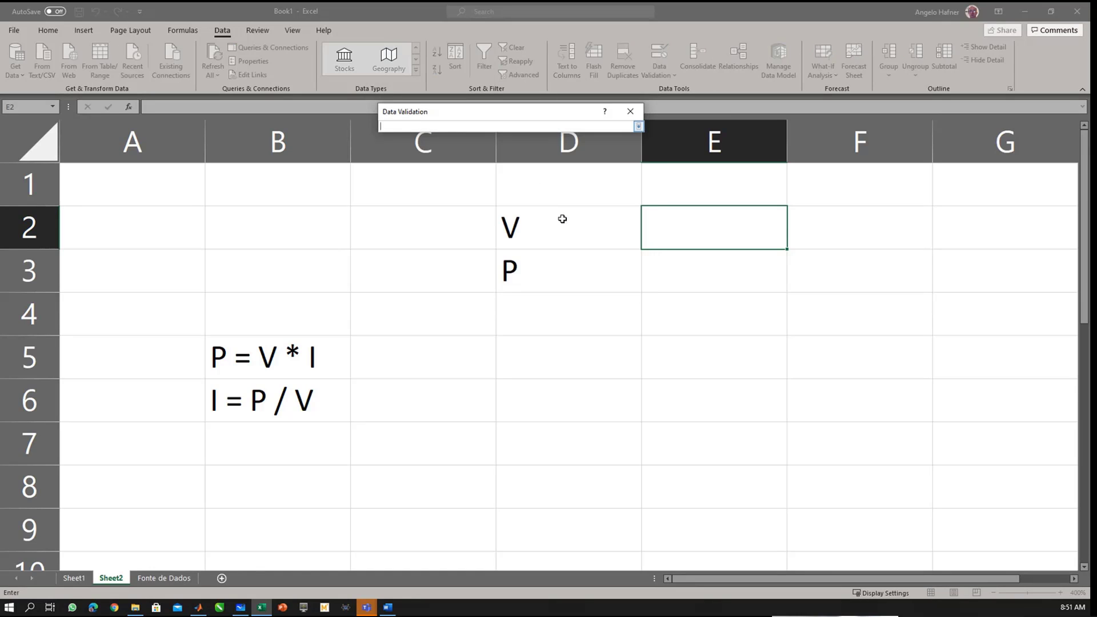
left_click(169, 576)
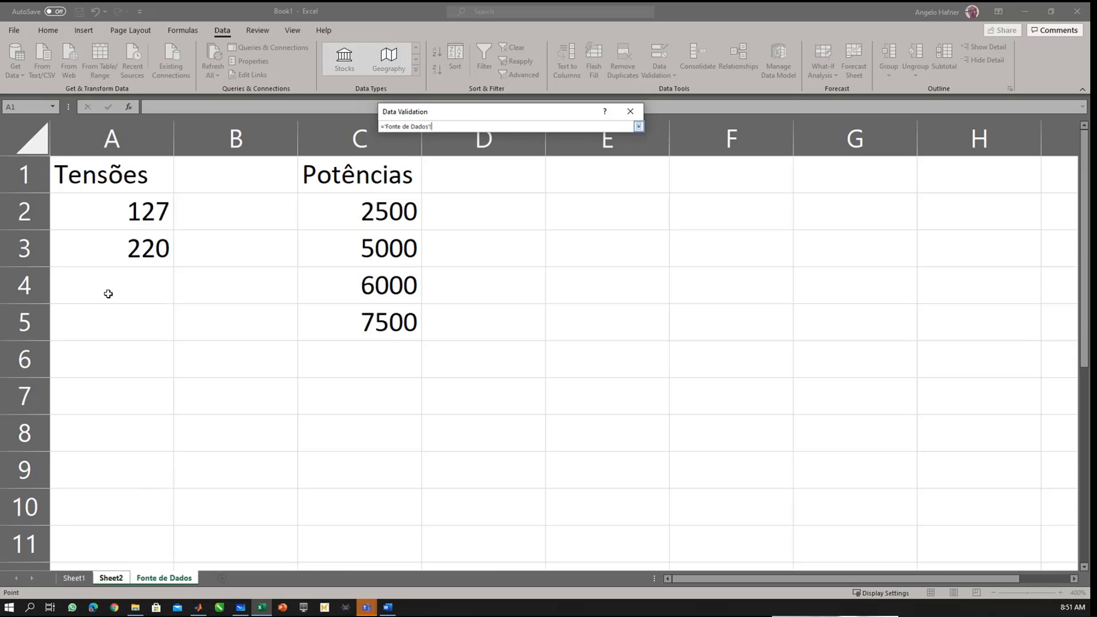
left_click_drag(113, 208, 118, 236)
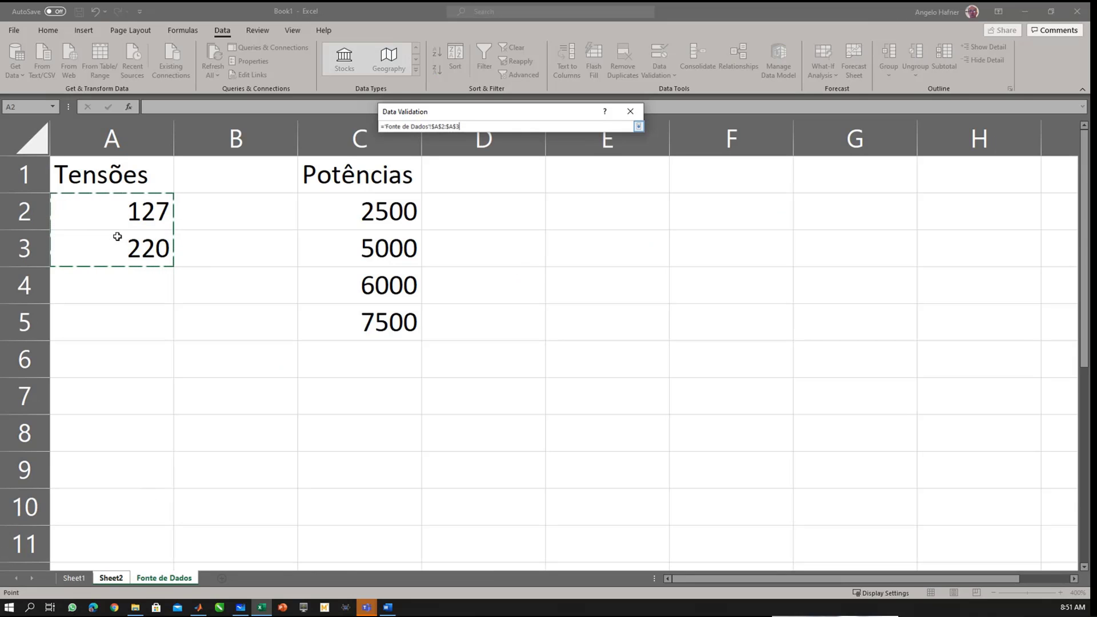
key("Return")
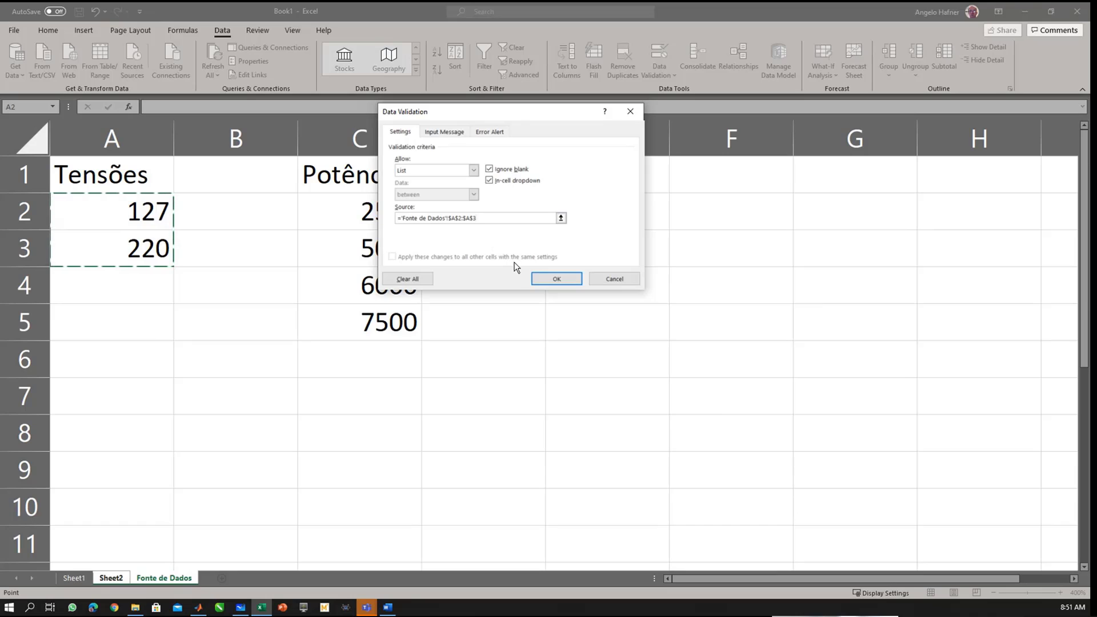
left_click(550, 277)
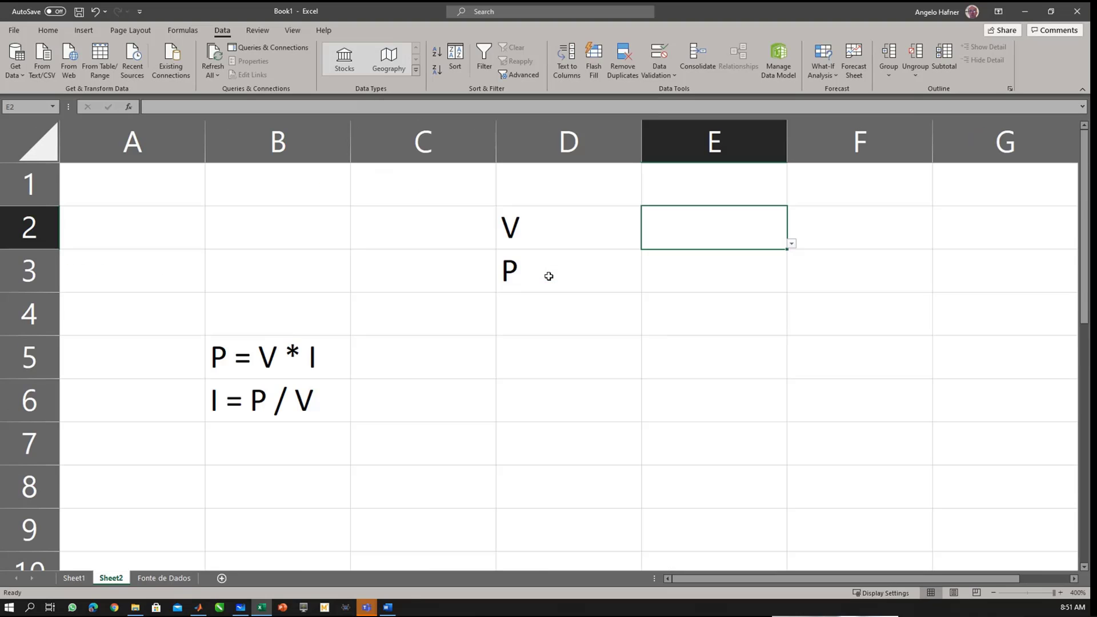
Step: Test the voltage list in E2 by choosing 220, and finish with 127 selected
left_click(872, 272)
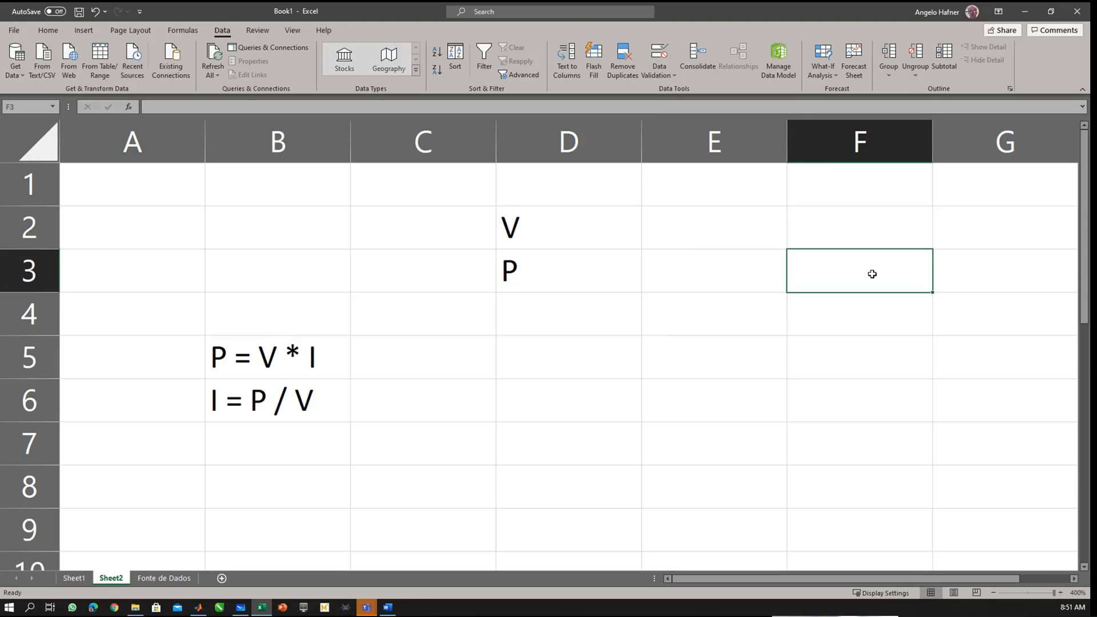
left_click(724, 228)
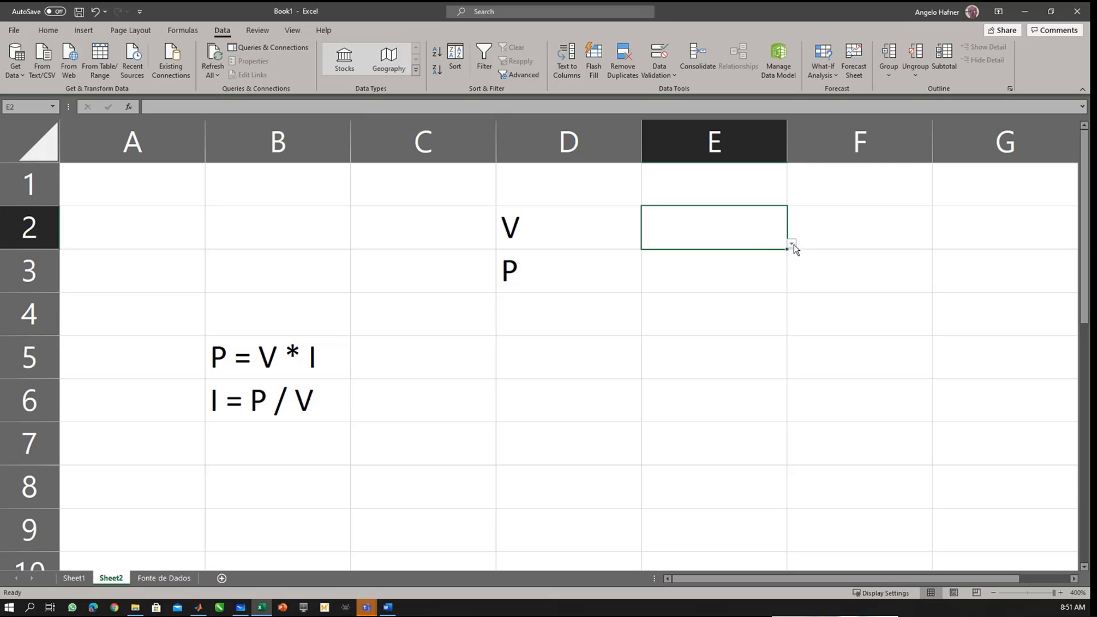
left_click(793, 245)
left_click(661, 297)
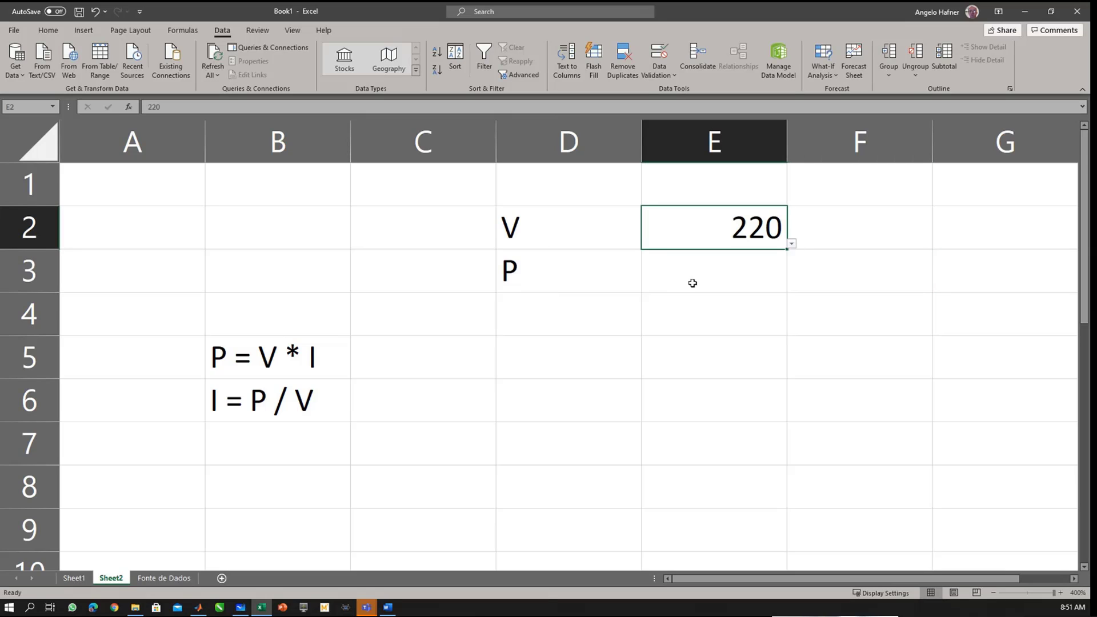
left_click(792, 244)
left_click(661, 261)
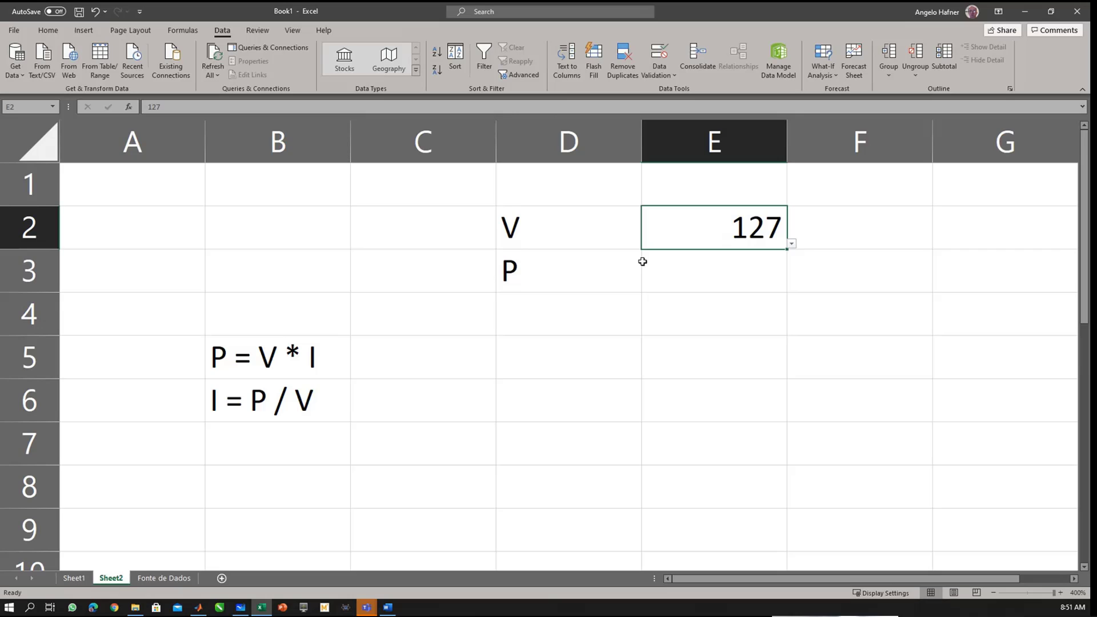
Step: Apply list data validation to cell E3 on Sheet2, using 'Fonte de Dados'!$C$2:$C$5 as the source
left_click(681, 276)
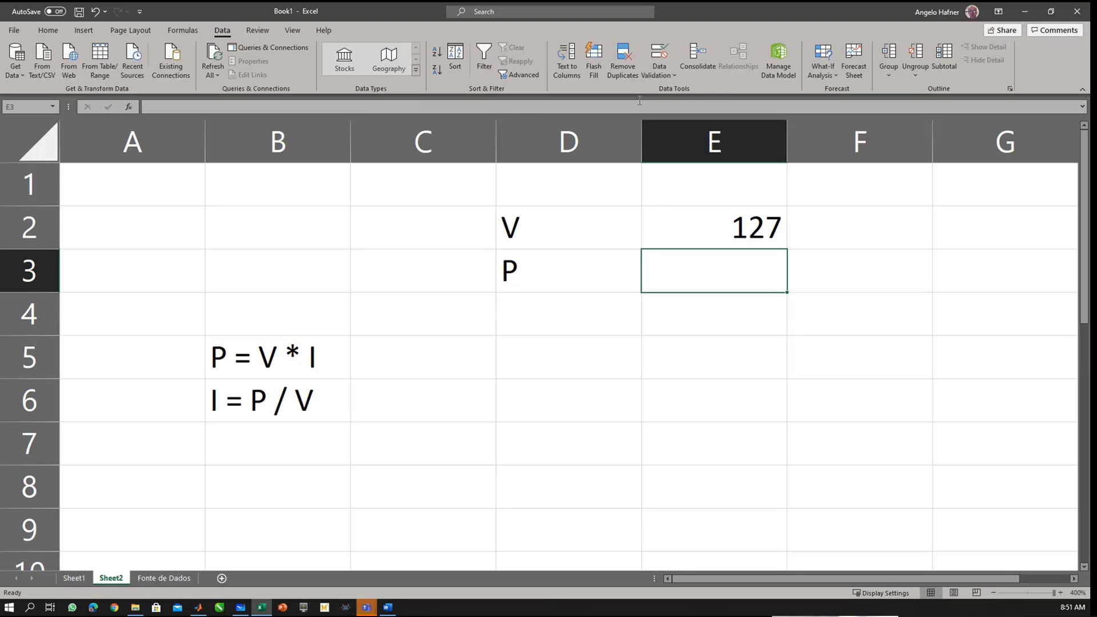
left_click(674, 78)
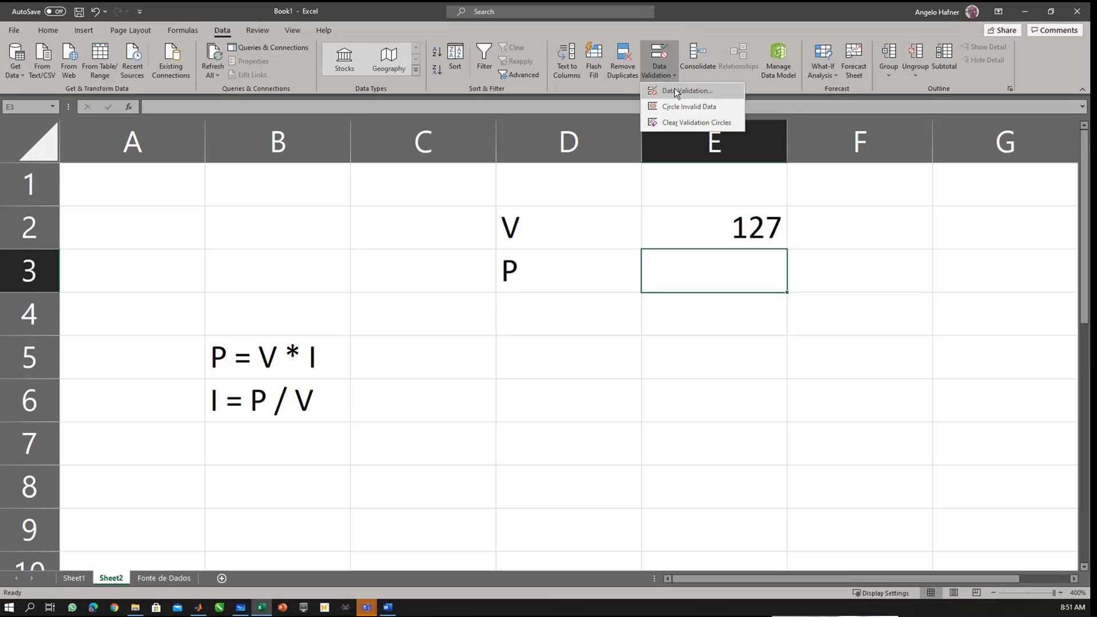
left_click(676, 93)
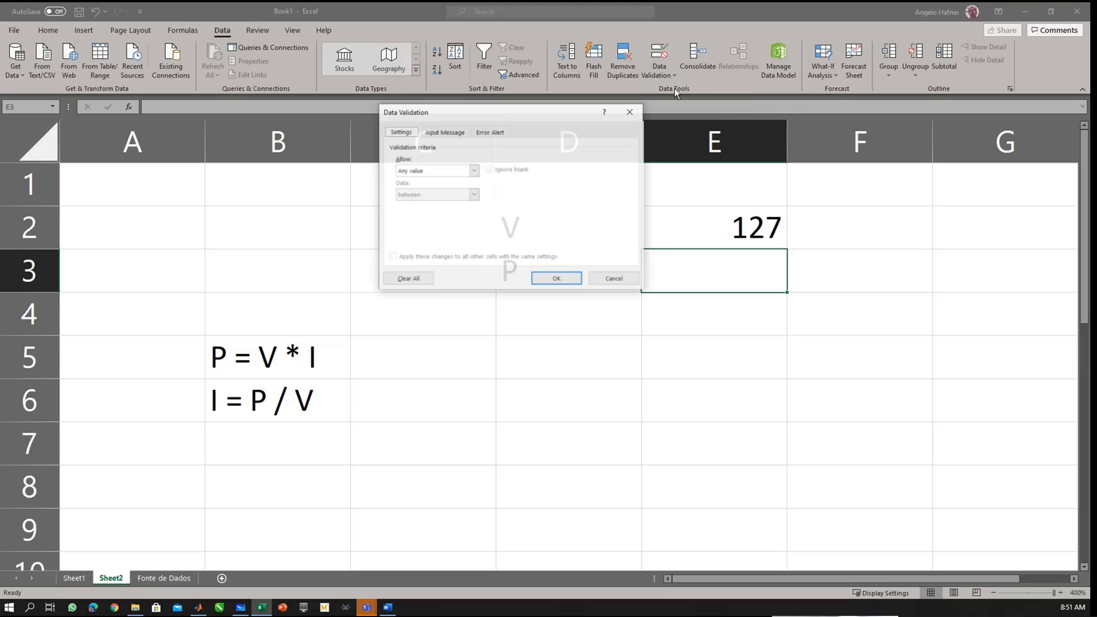
left_click(474, 170)
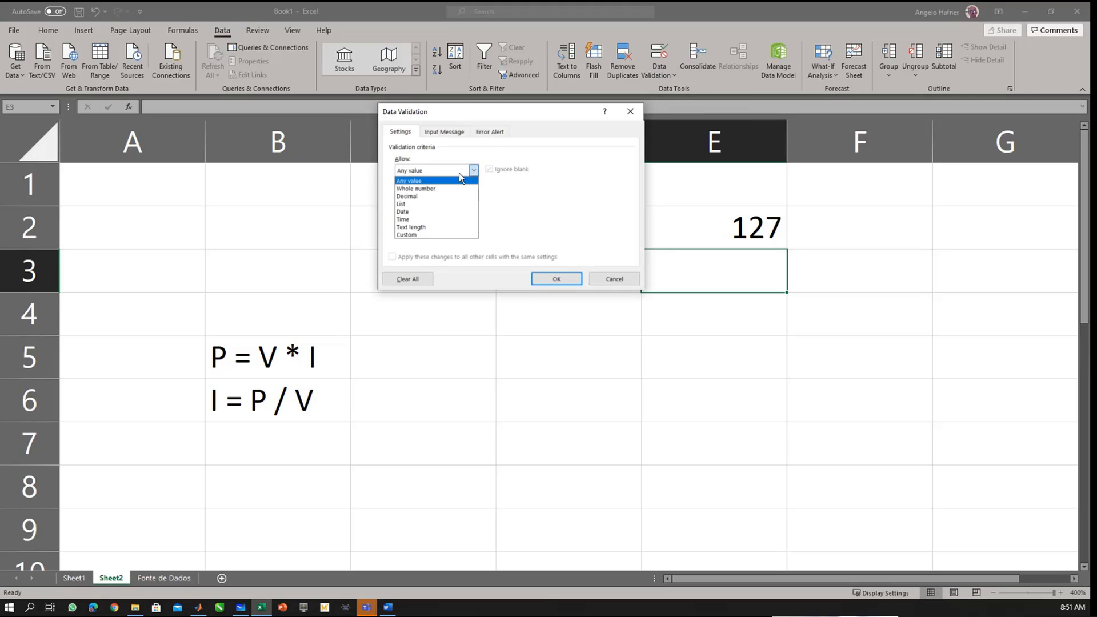
left_click(426, 204)
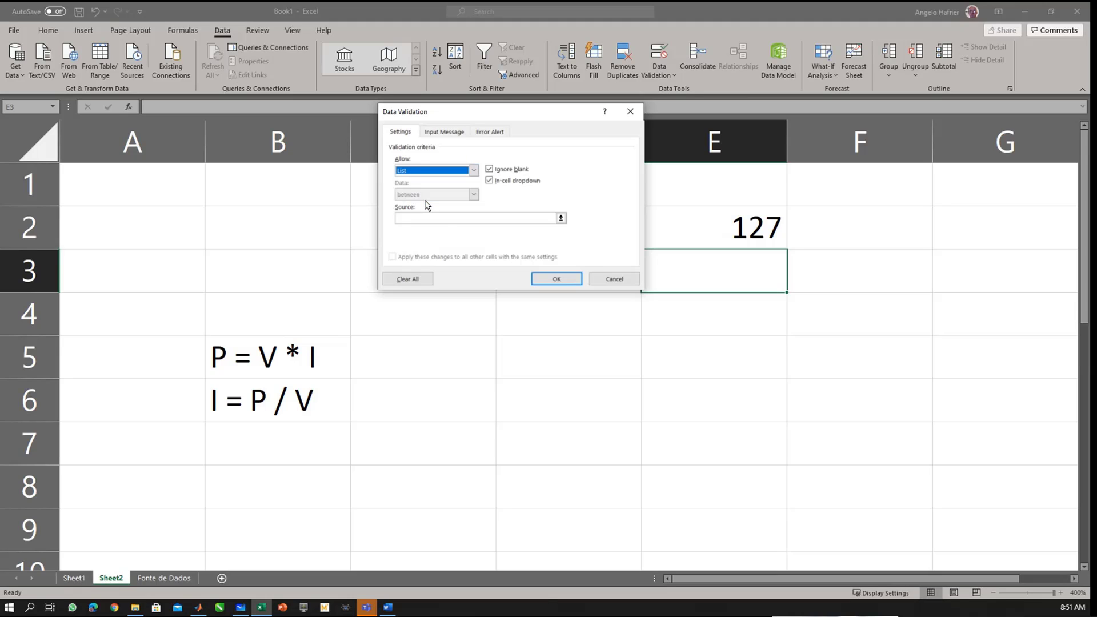
left_click(560, 217)
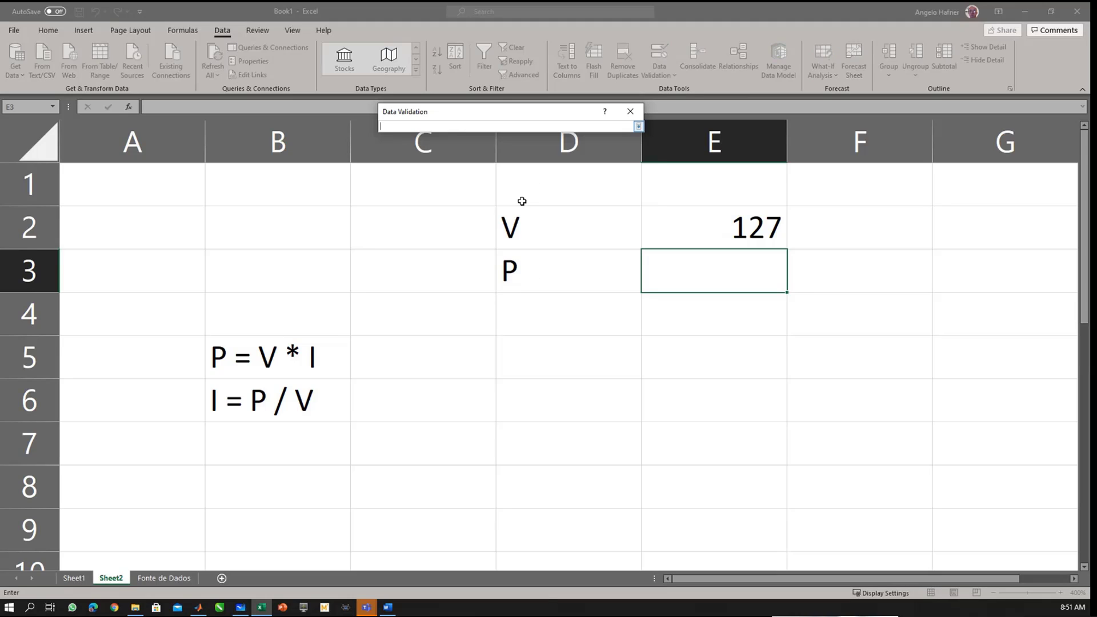
left_click(162, 578)
left_click_drag(360, 215, 362, 316)
key("Return")
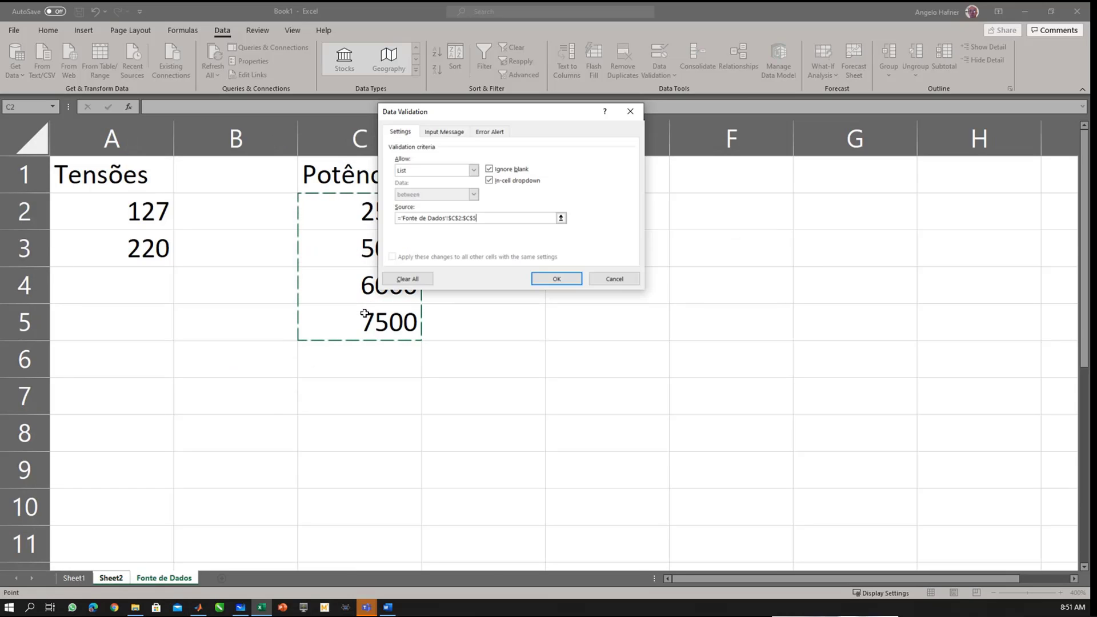
left_click(569, 280)
Step: Try to enter the unlisted power 58 in E3 to test the validation, and cancel the entry
left_click(727, 355)
left_click(737, 275)
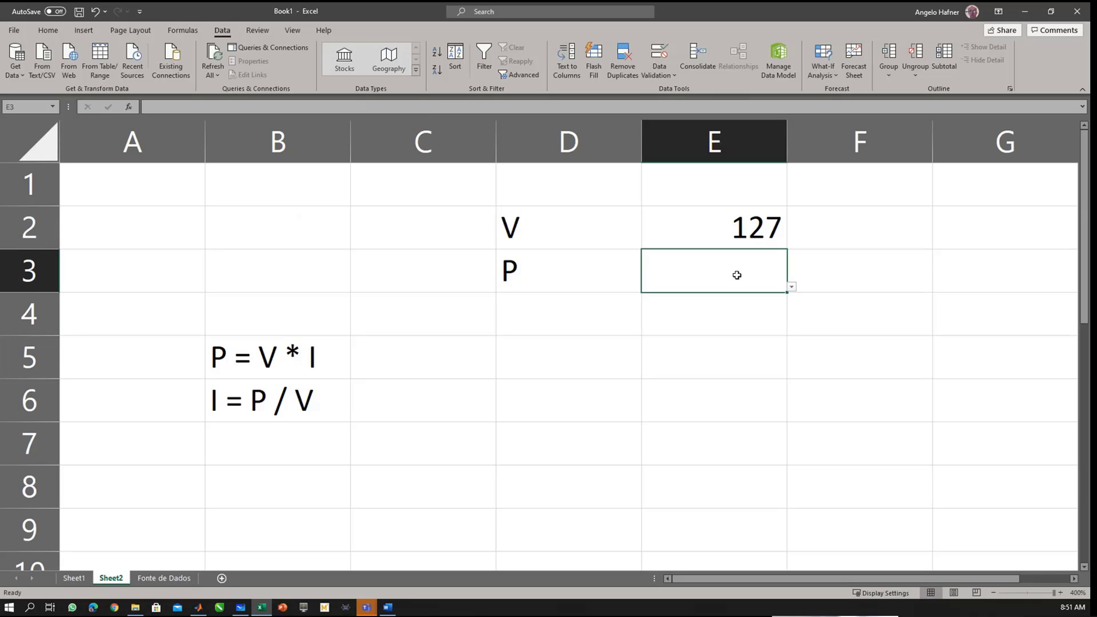
type("58")
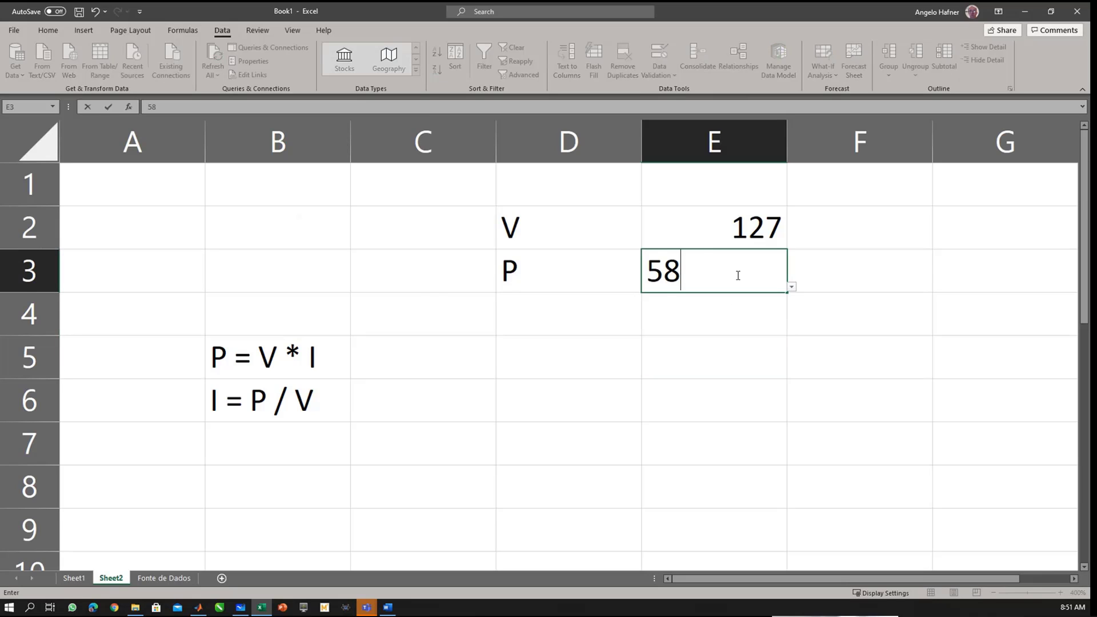
key("Return")
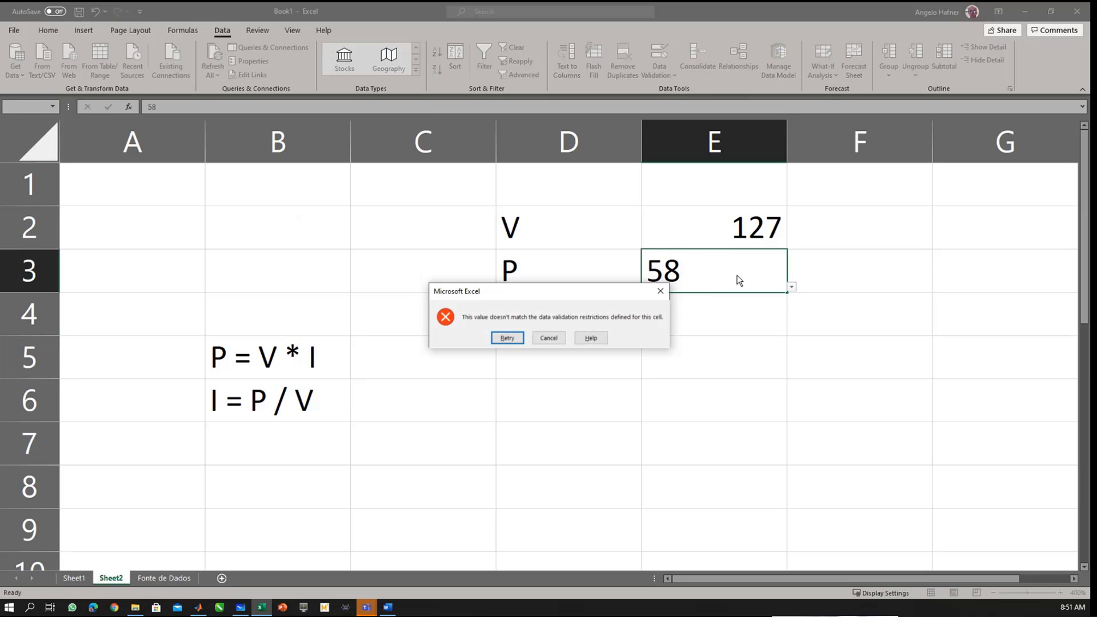
left_click(558, 341)
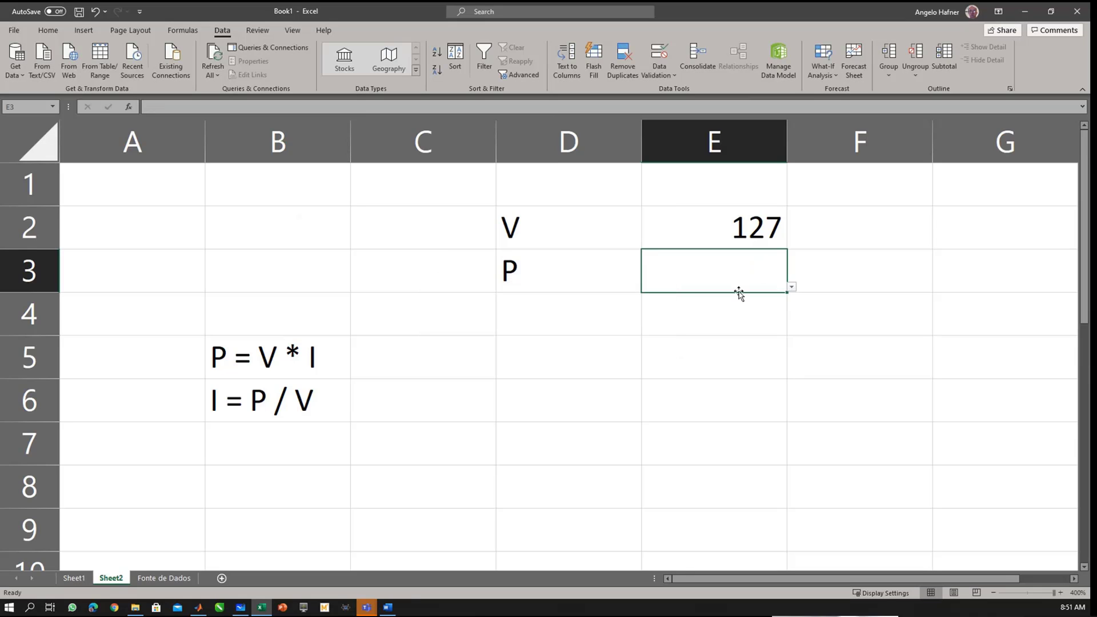
Step: Choose 6000 from the power list in E3
left_click(791, 287)
left_click(629, 371)
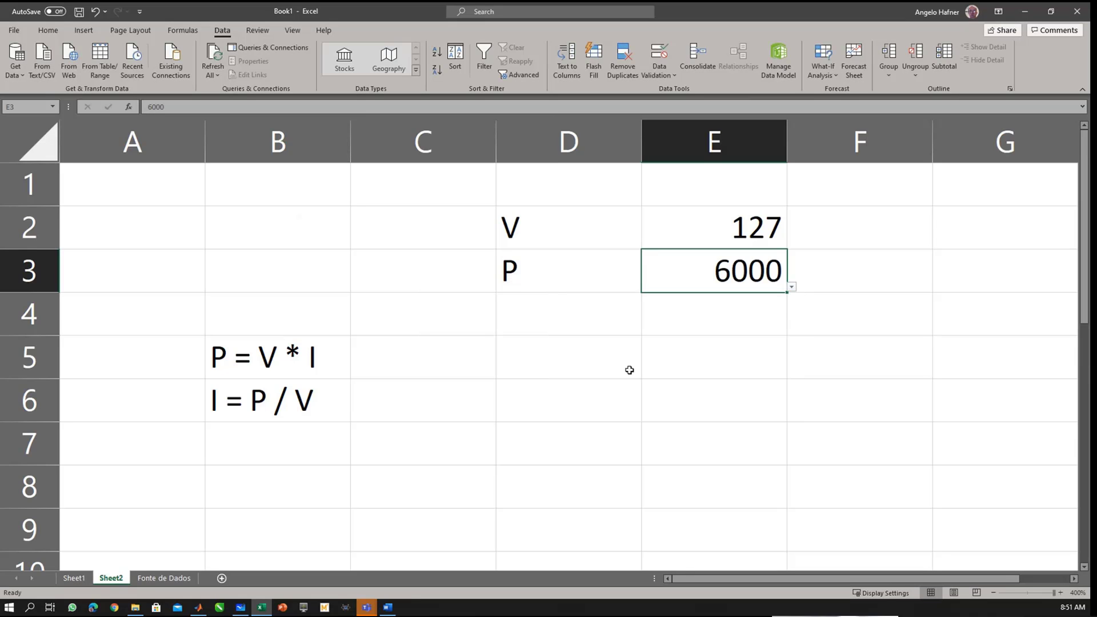
Step: Label cell D5 as I and calculate the current in E5 with the formula =E3/E2
left_click(576, 357)
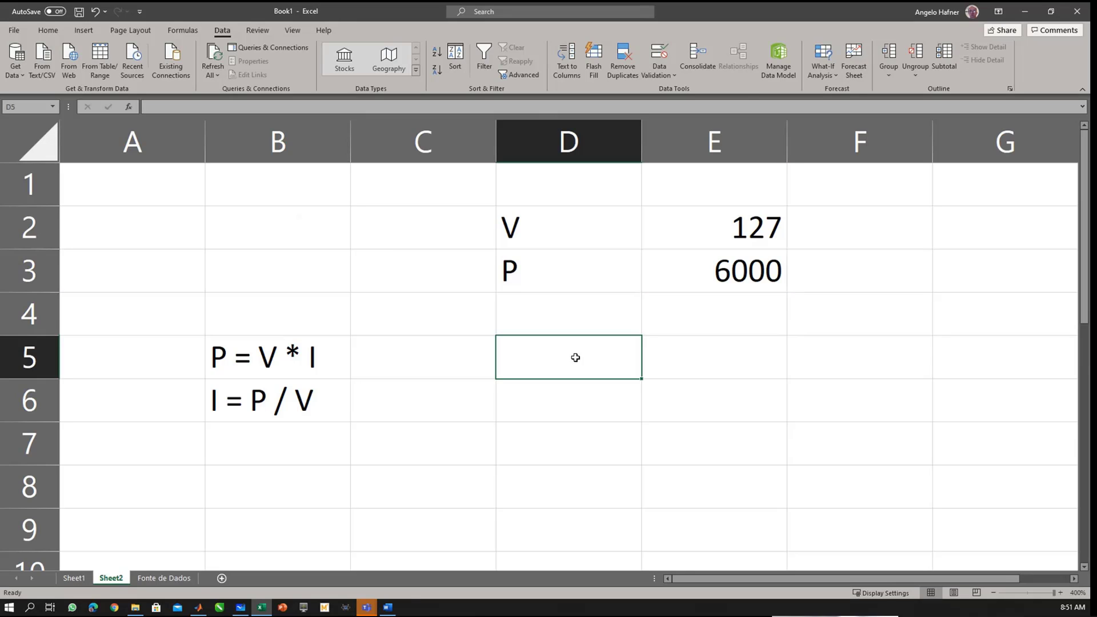
type("I")
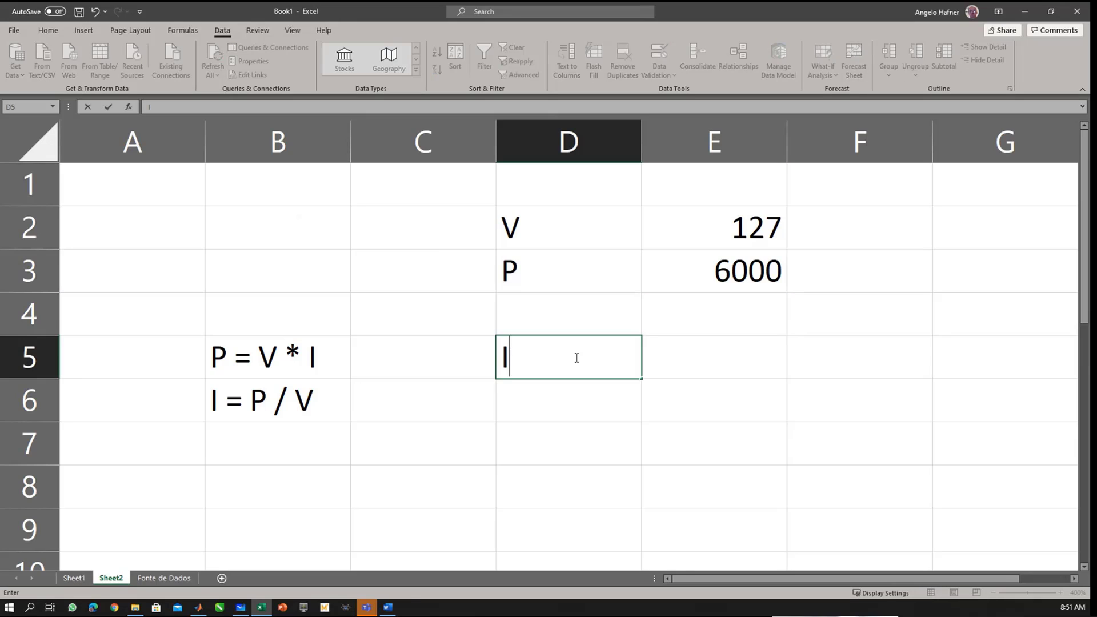
key("Tab")
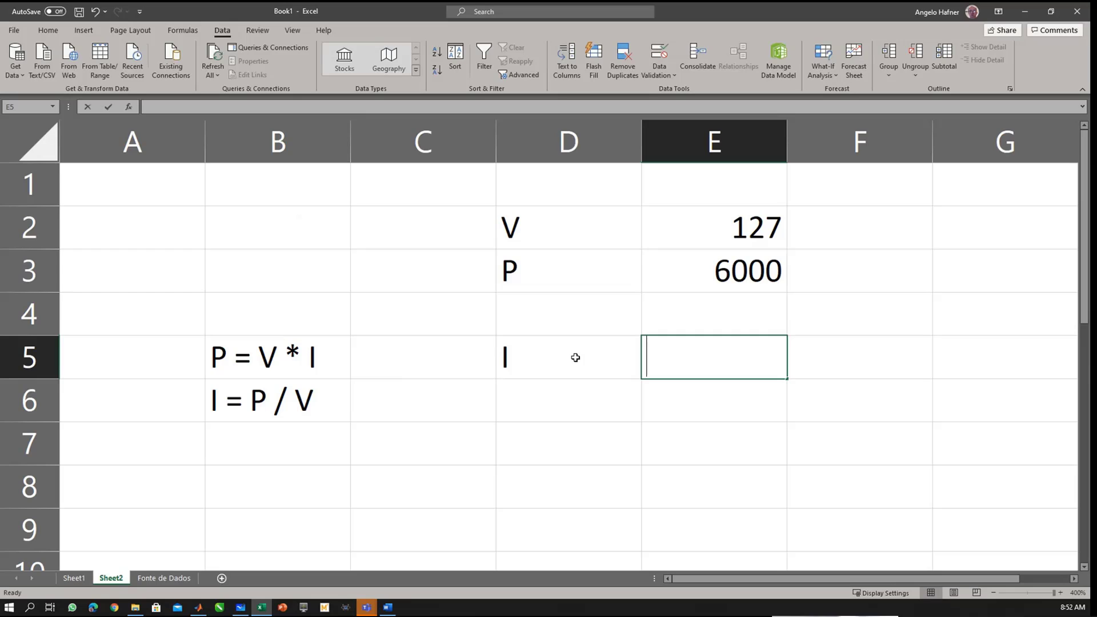
type("=")
key("Up")
key("Up")
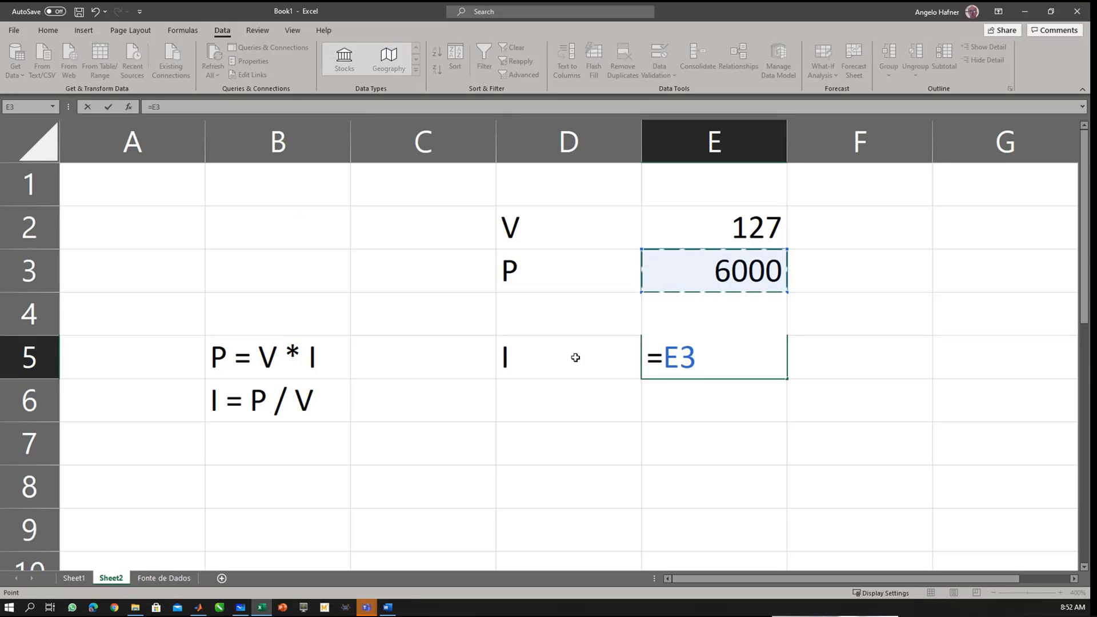
type("/")
key("Up")
key("Up")
key("Up")
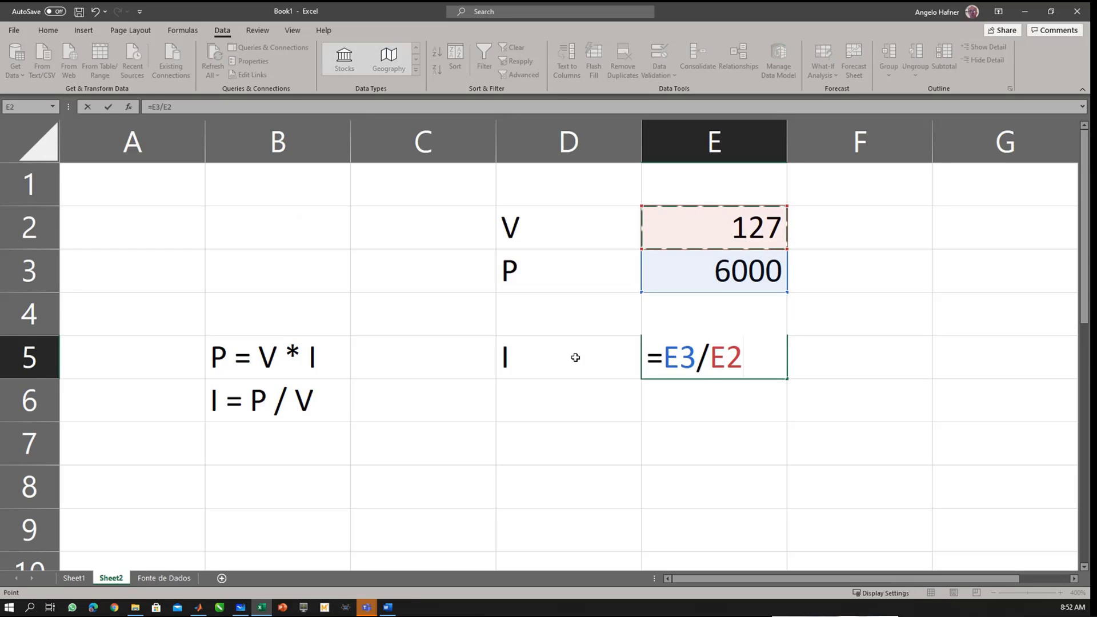
key("Return")
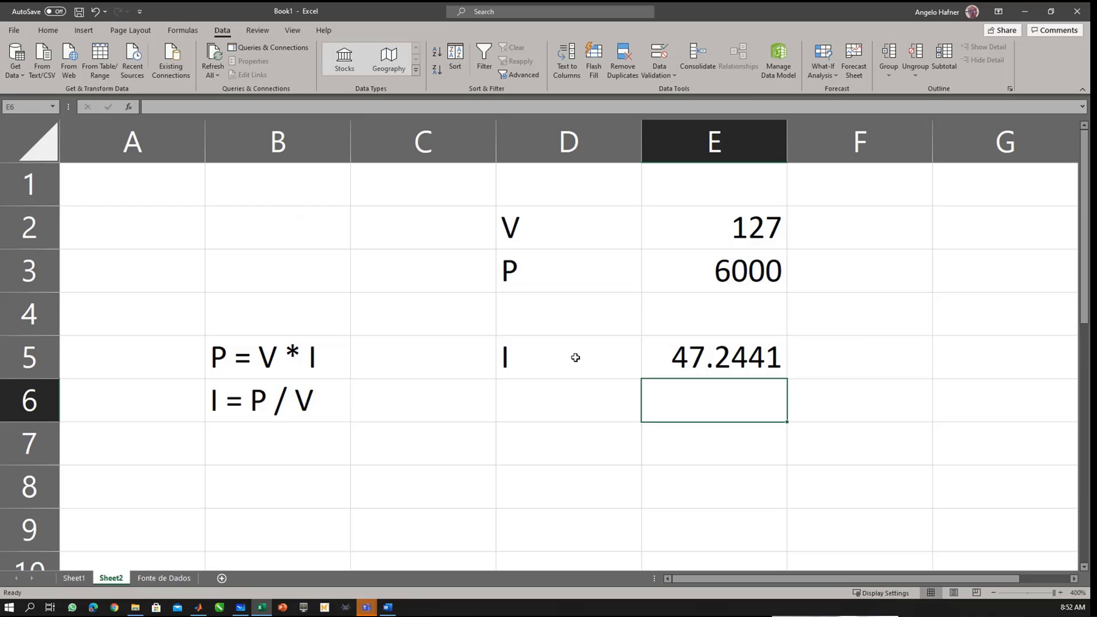
Step: Change the voltage in E2 to 220 using its validation list
left_click(779, 217)
left_click(792, 245)
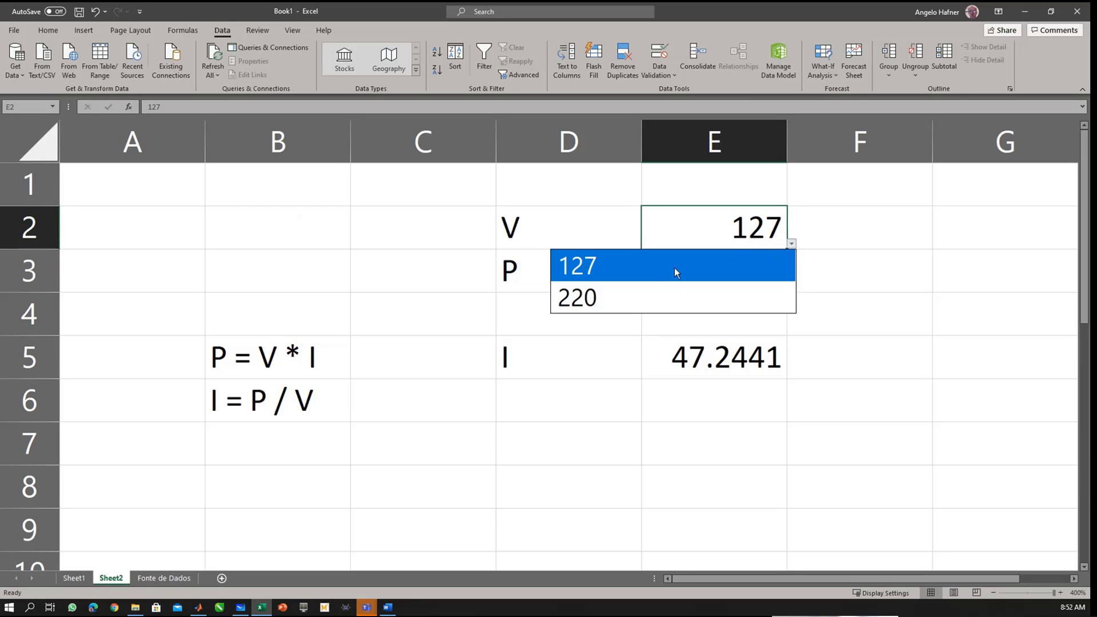
left_click(600, 299)
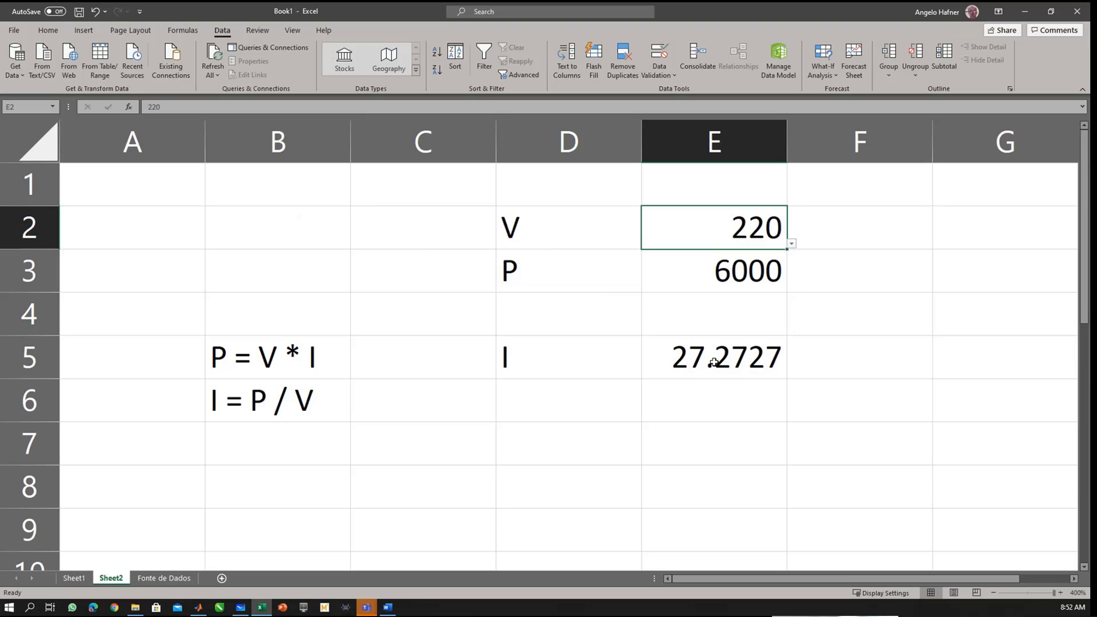
Step: Test the current calculation by choosing 2500 and 7500 in turn from the power validation list in E3
left_click(775, 280)
left_click(792, 286)
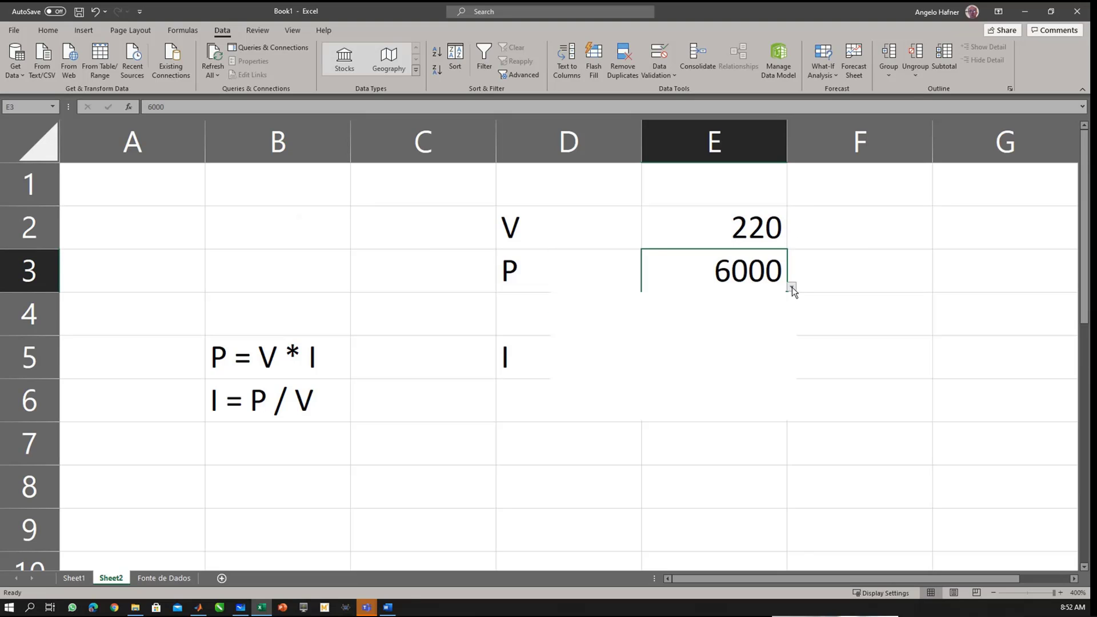
left_click(740, 304)
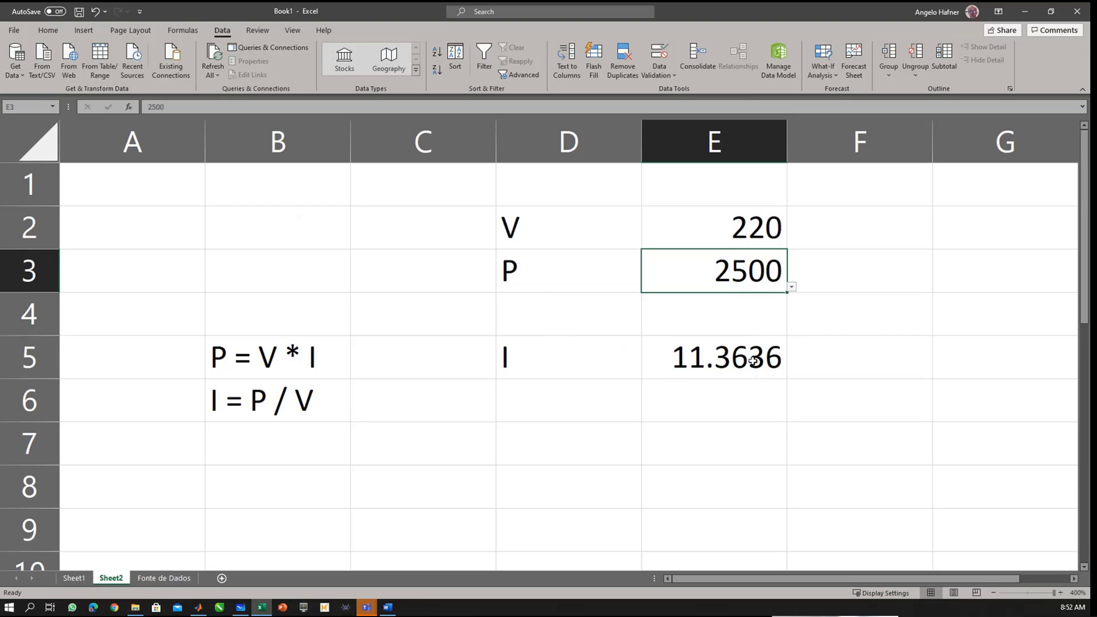
left_click(792, 287)
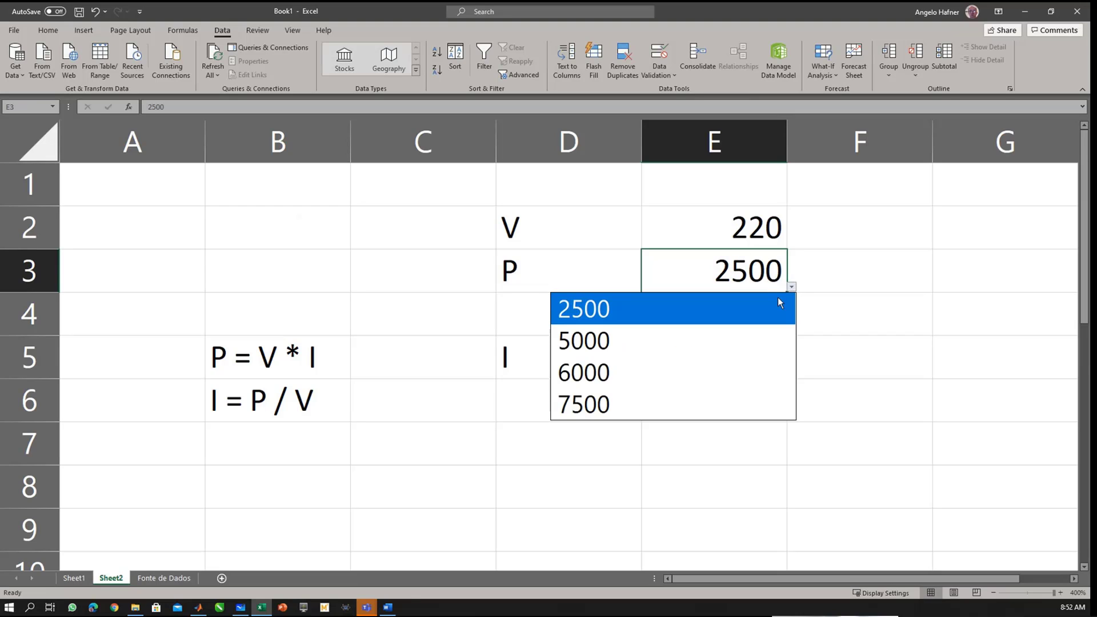
left_click(693, 398)
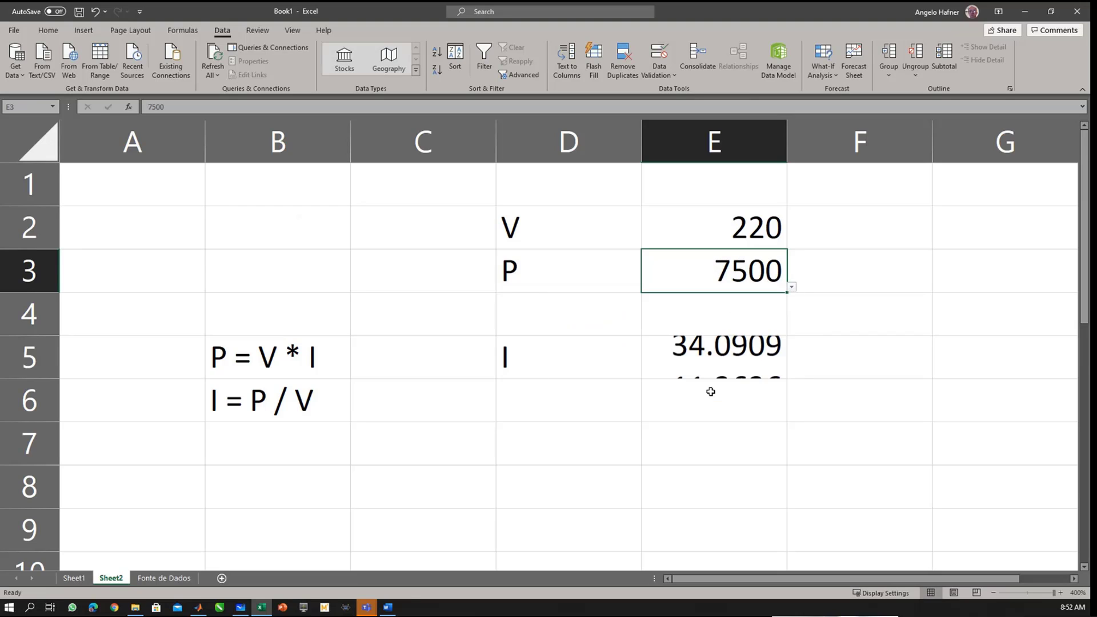
Step: Switch the voltage in E2 to 127 and back to 220 using its validation list
left_click(769, 233)
left_click(792, 244)
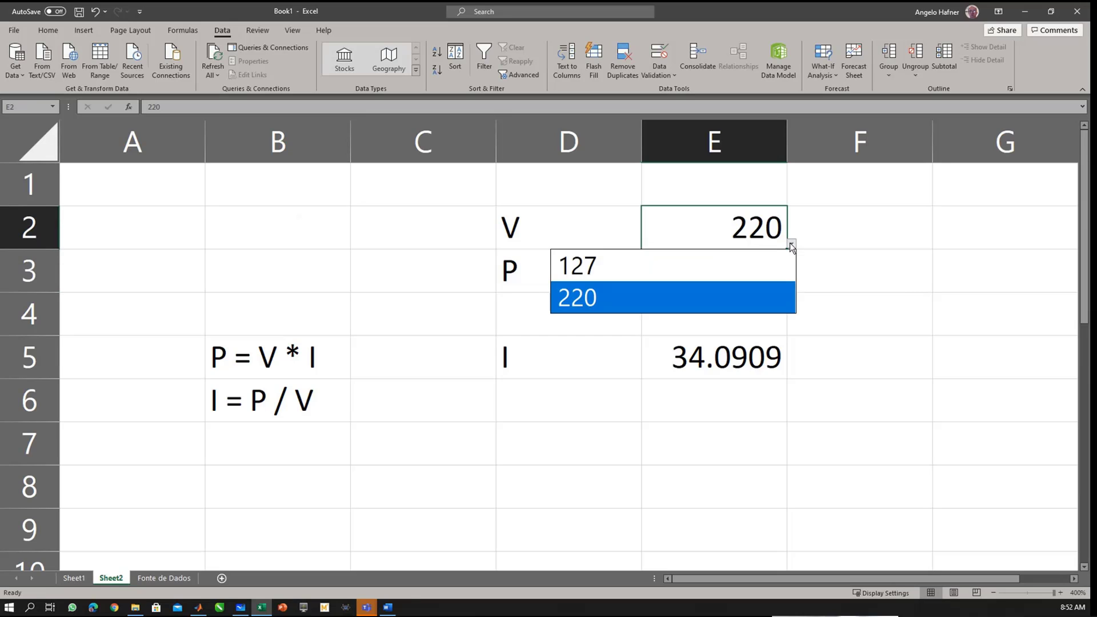
left_click(722, 265)
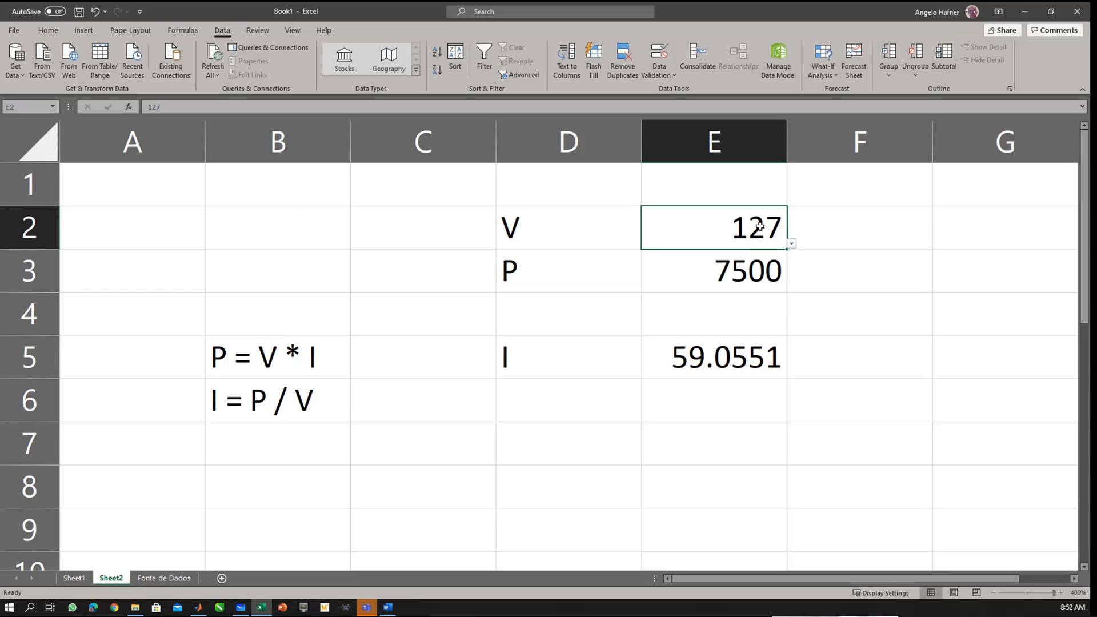
left_click(792, 243)
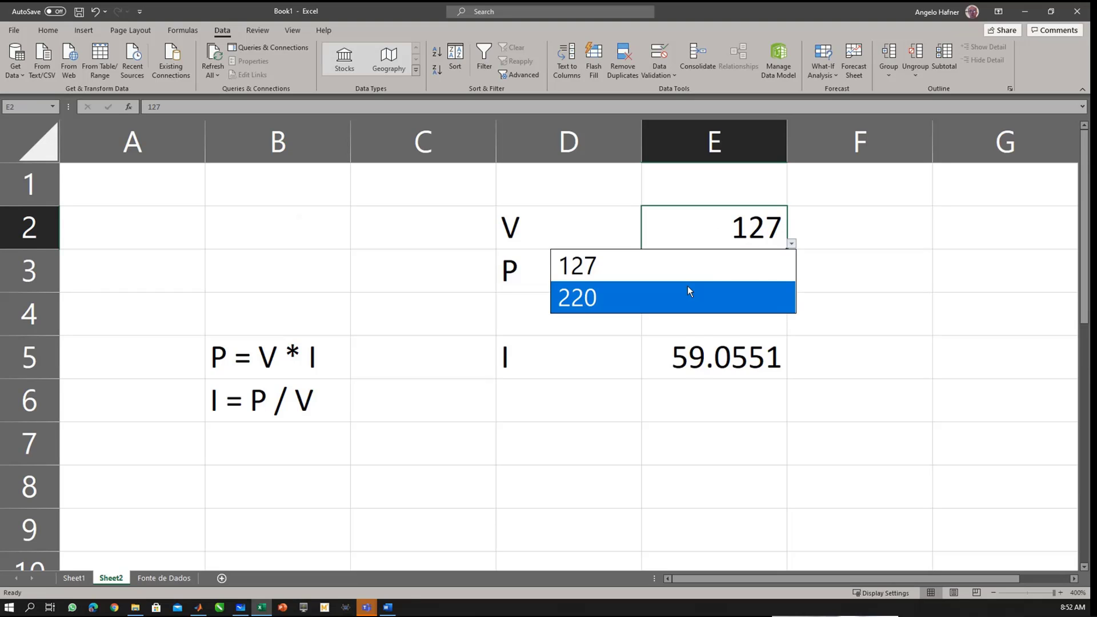
left_click(688, 291)
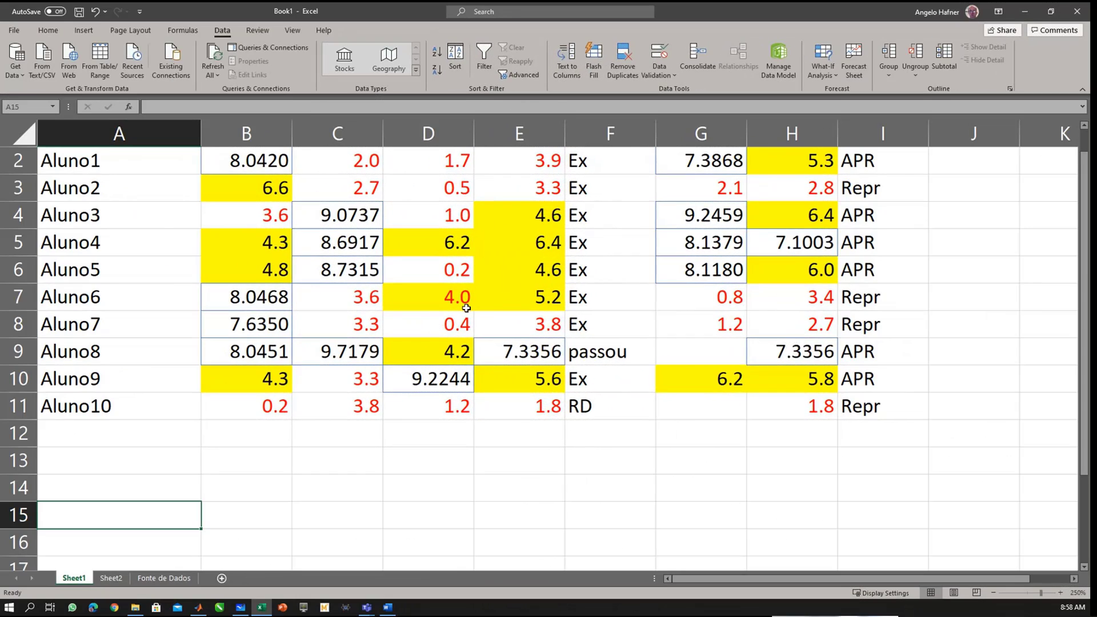
Step: Select the student grades table on Sheet1, covering the range A1:I12 with its header row
scroll(466, 308, "up", 1)
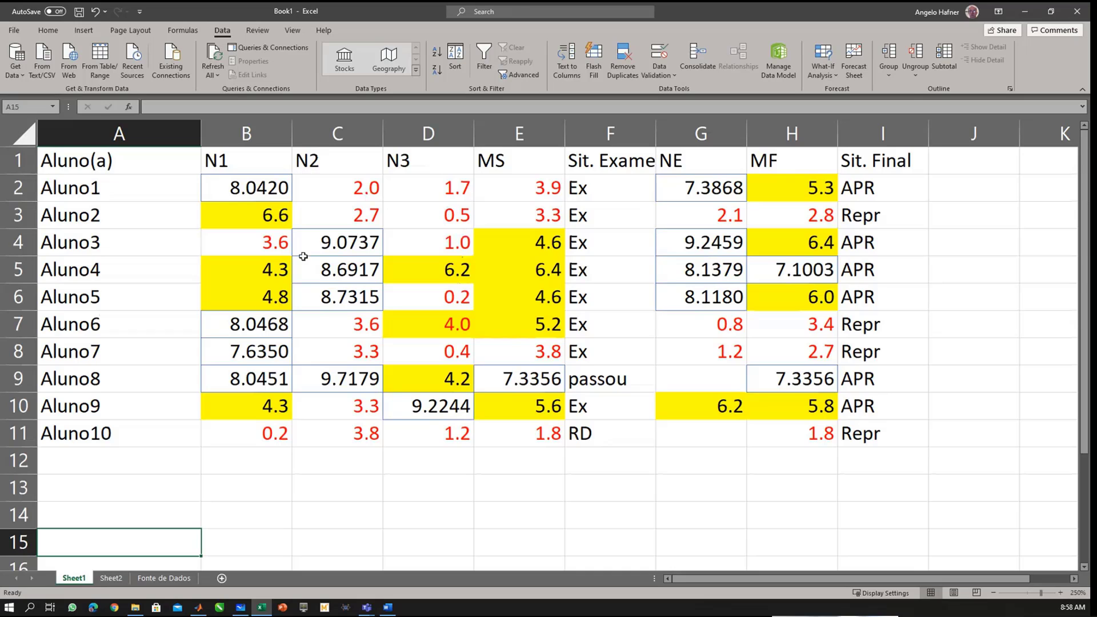
left_click_drag(86, 160, 874, 448)
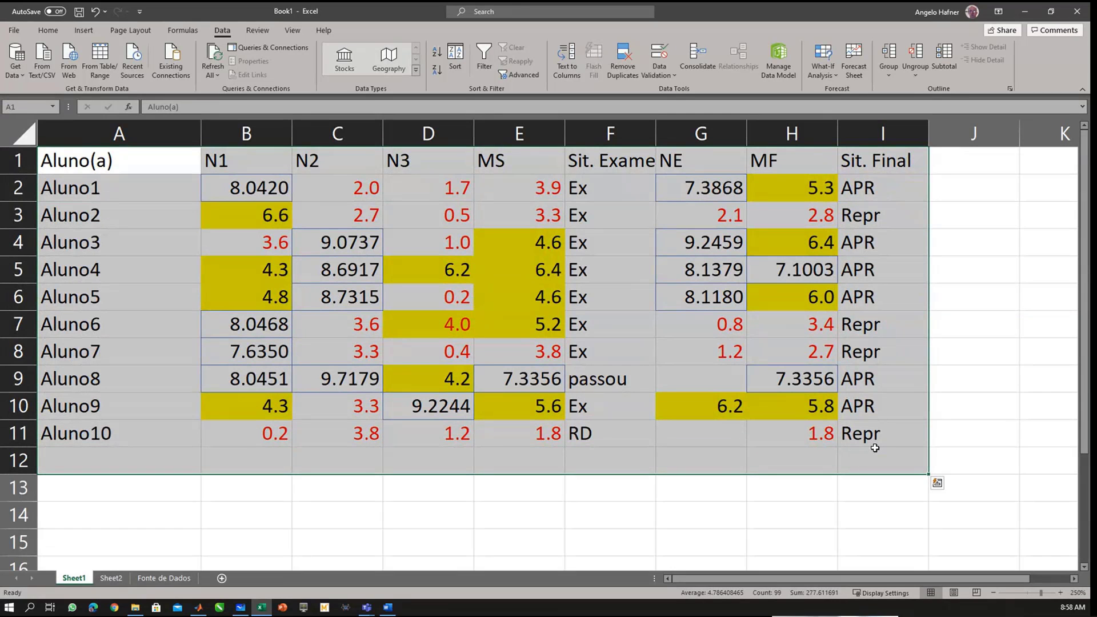